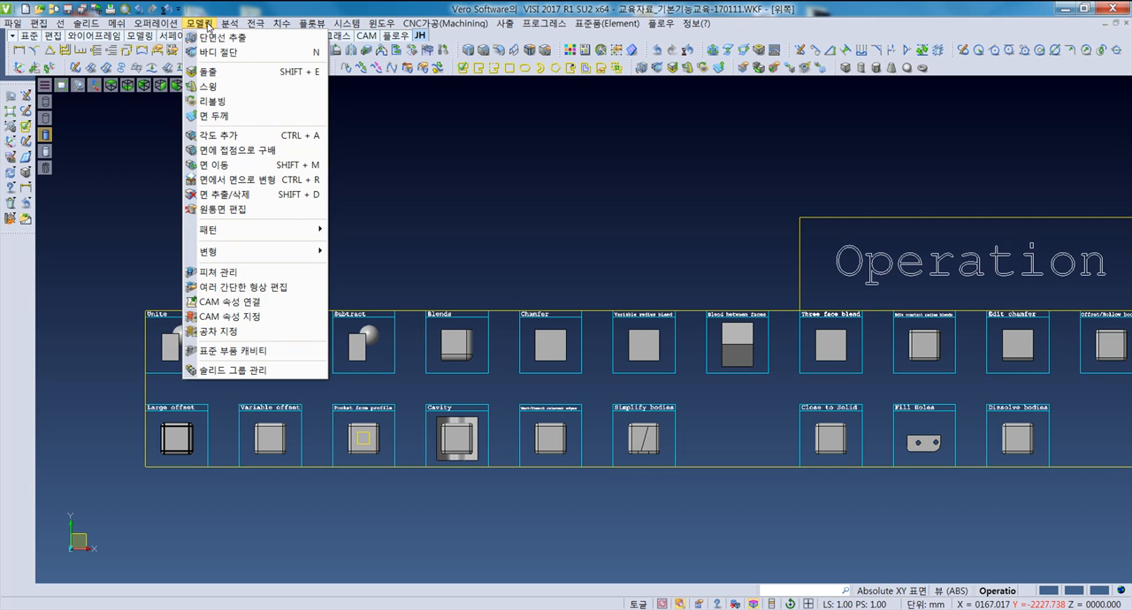
- Review the modeling and operation commands, the solid primitives from box to torus, and the command sets that can be displayed
mouse_move(172, 25)
left_click(535, 230)
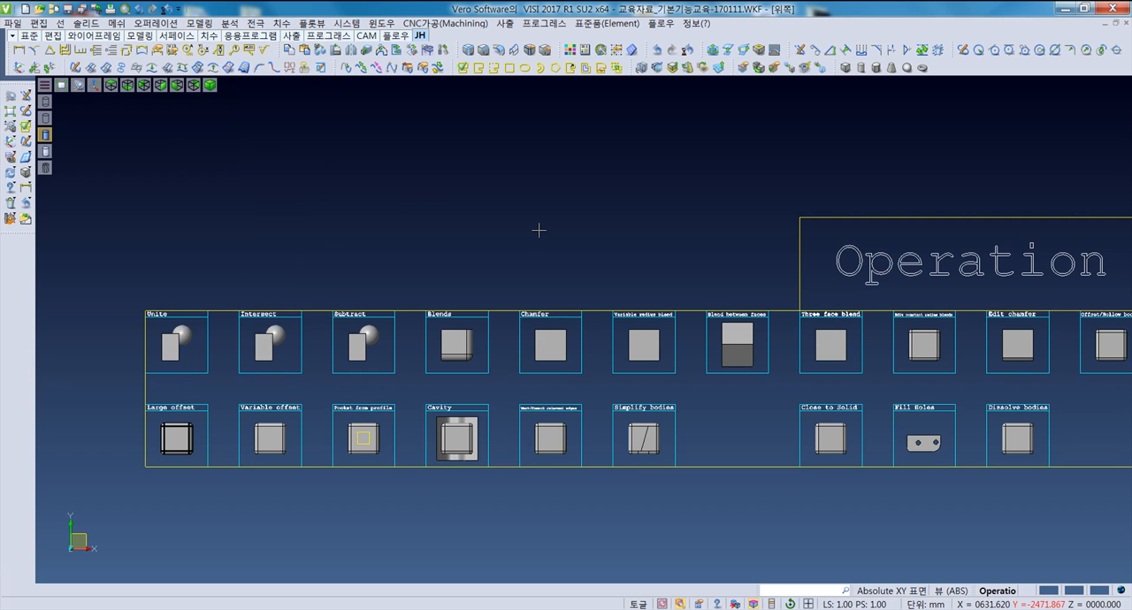
scroll(443, 259, "up", 3)
scroll(442, 258, "down", 3)
middle_click_drag(383, 243, 425, 243)
left_click(165, 26)
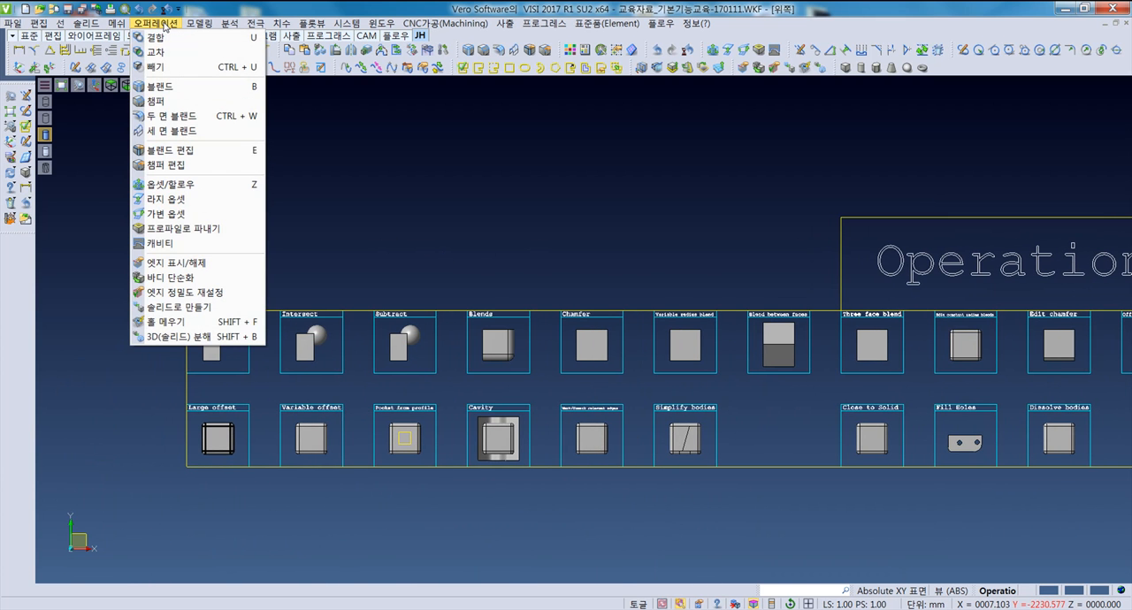
mouse_move(94, 27)
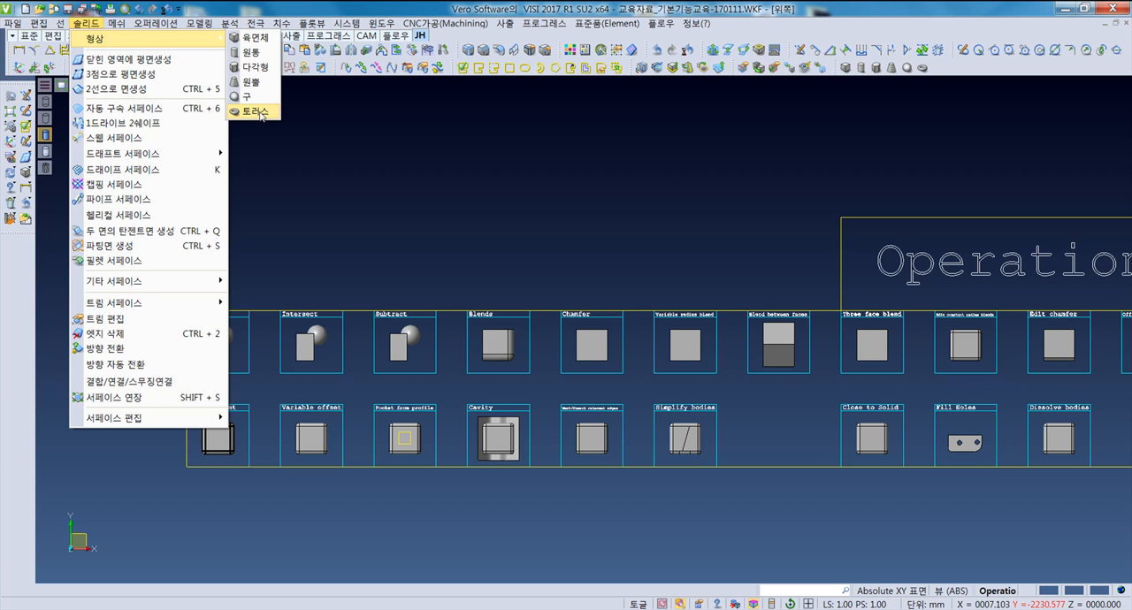
left_click(430, 147)
middle_click_drag(581, 244, 520, 296)
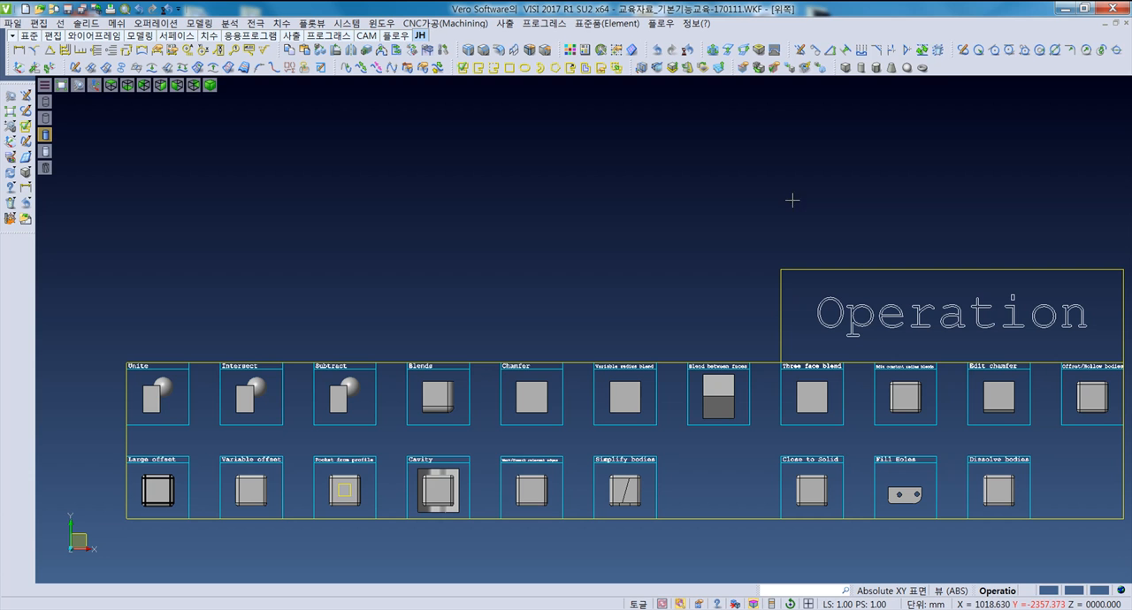
right_click(950, 74)
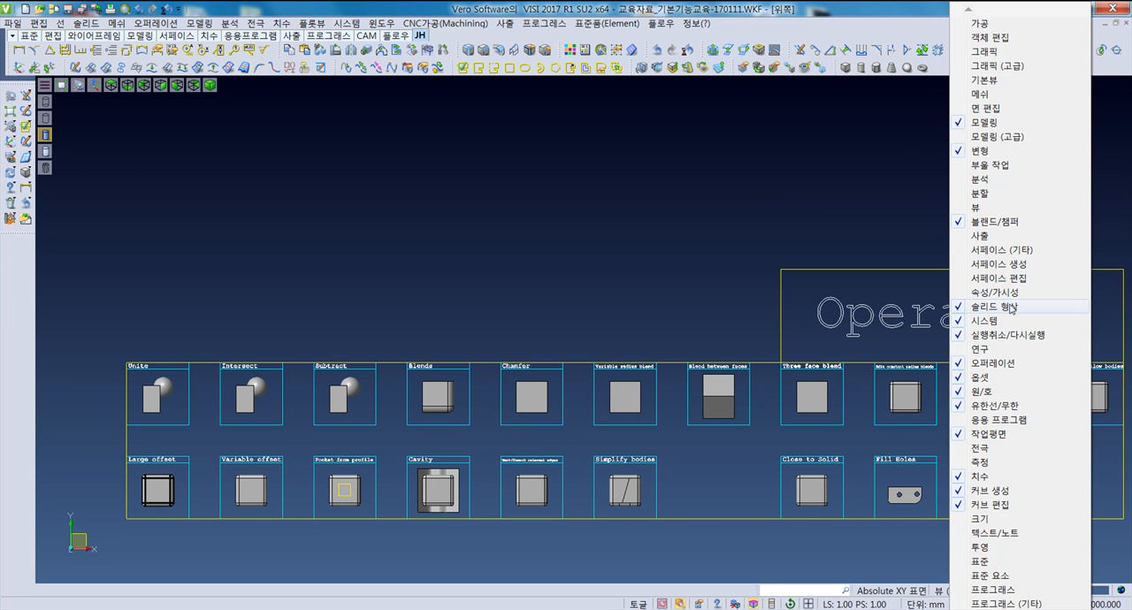
left_click(899, 170)
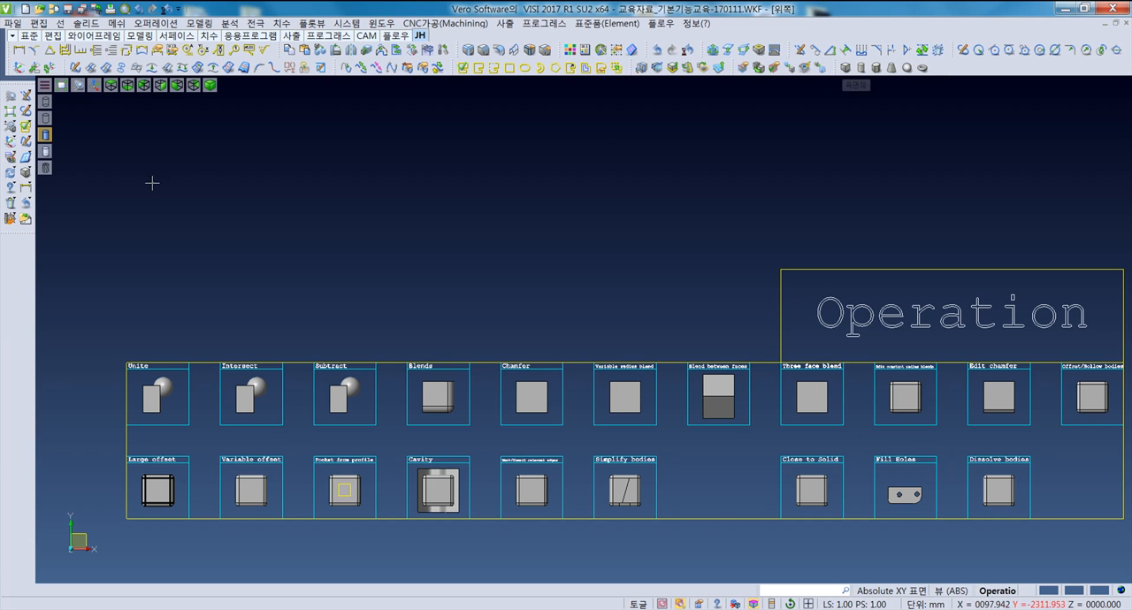
left_click(26, 172)
scroll(329, 257, "down", 1)
scroll(336, 260, "up", 2)
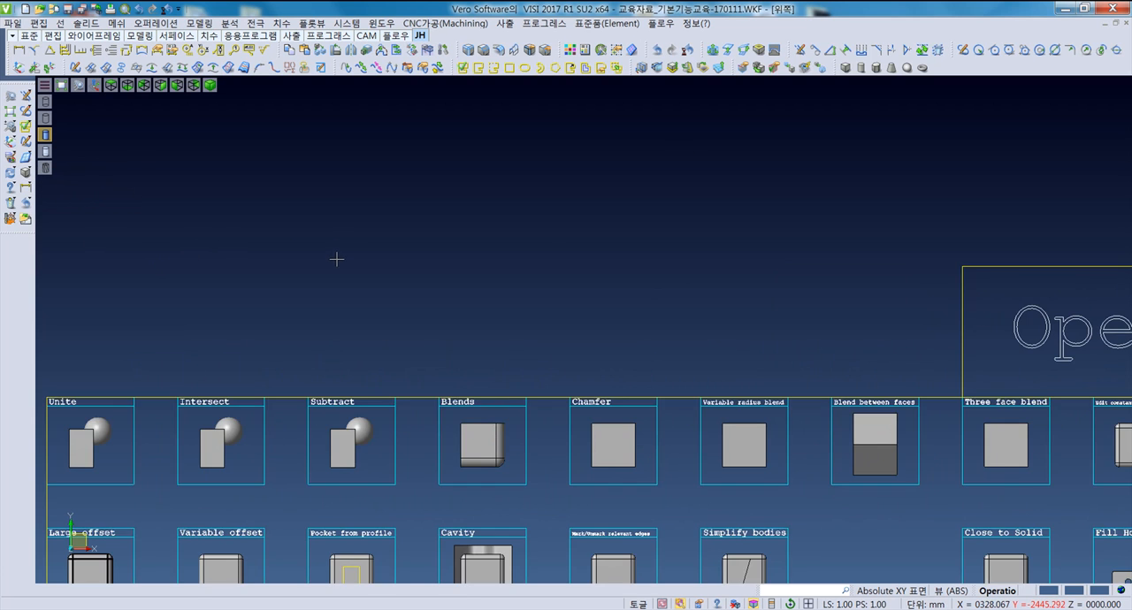
left_click(845, 67)
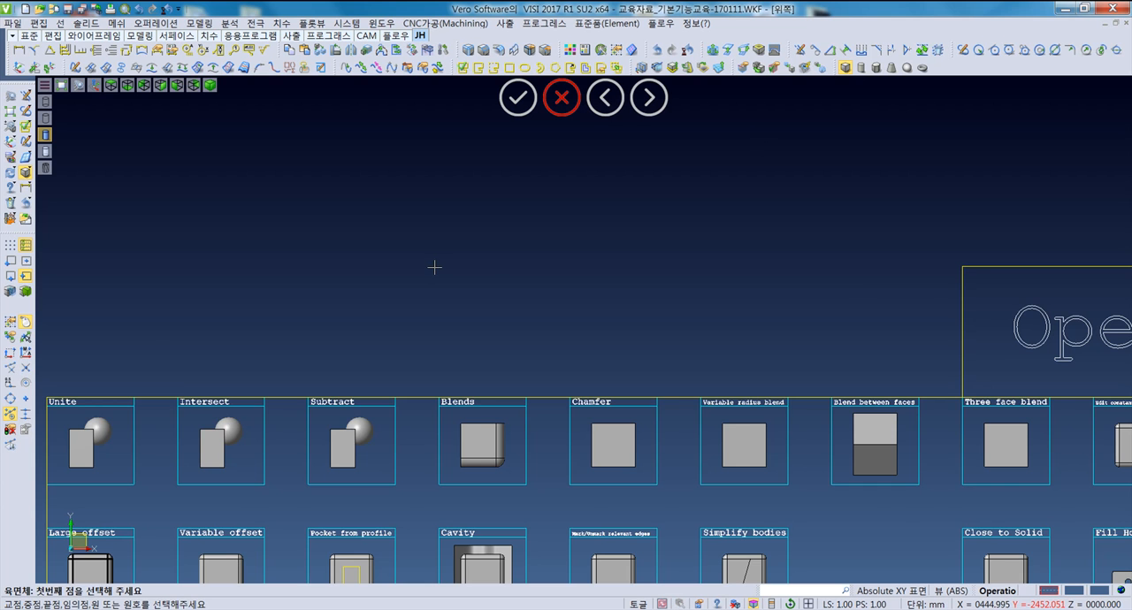
scroll(434, 267, "down", 2)
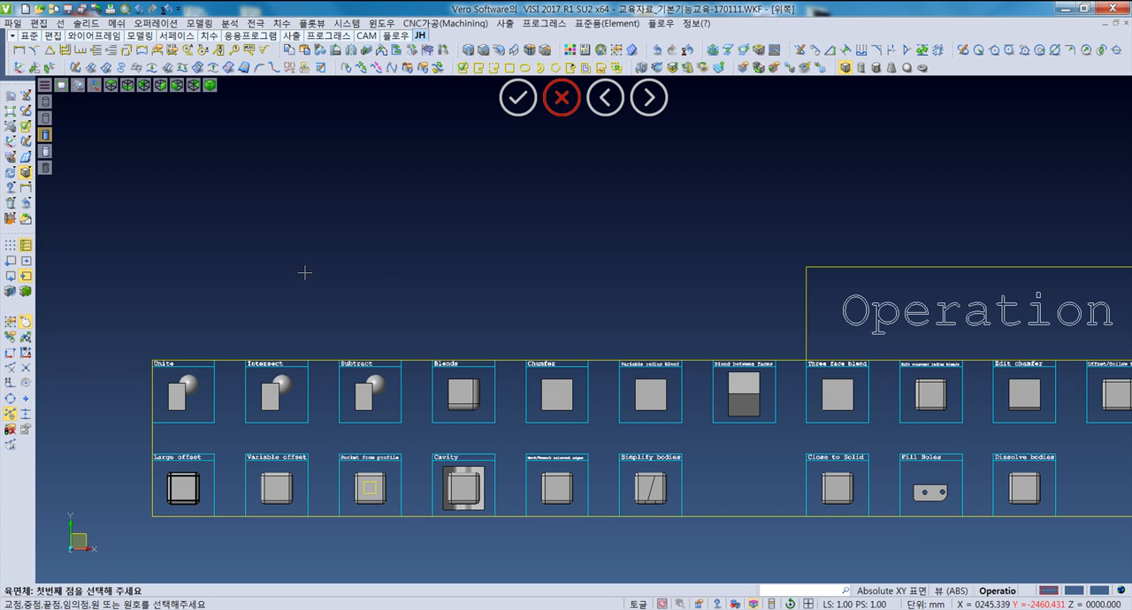
left_click(305, 272)
middle_click_drag(360, 286, 336, 282)
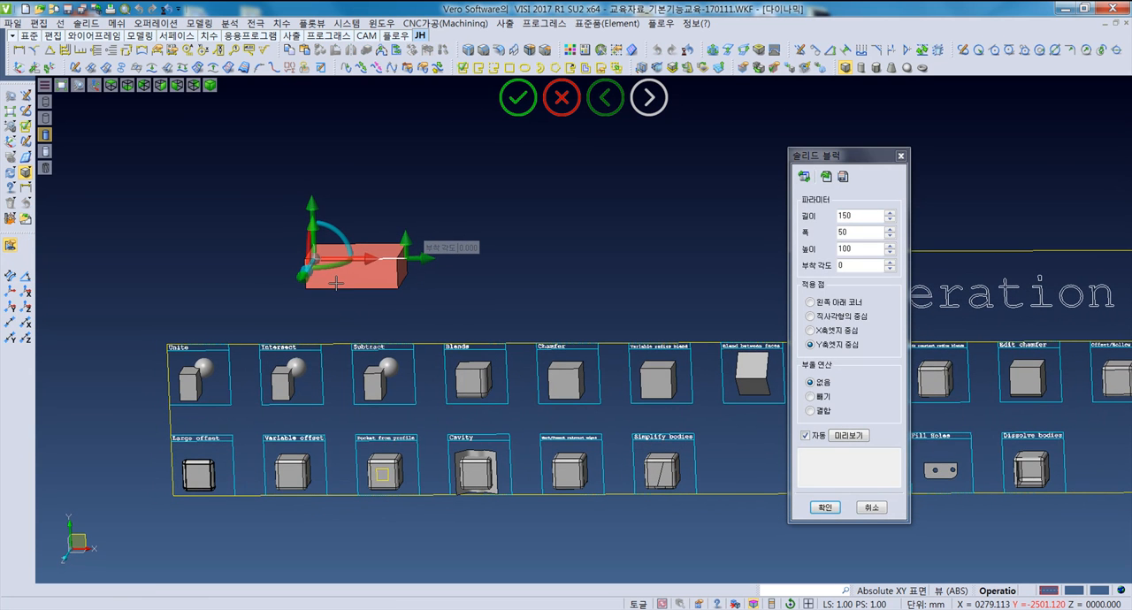
key("Escape")
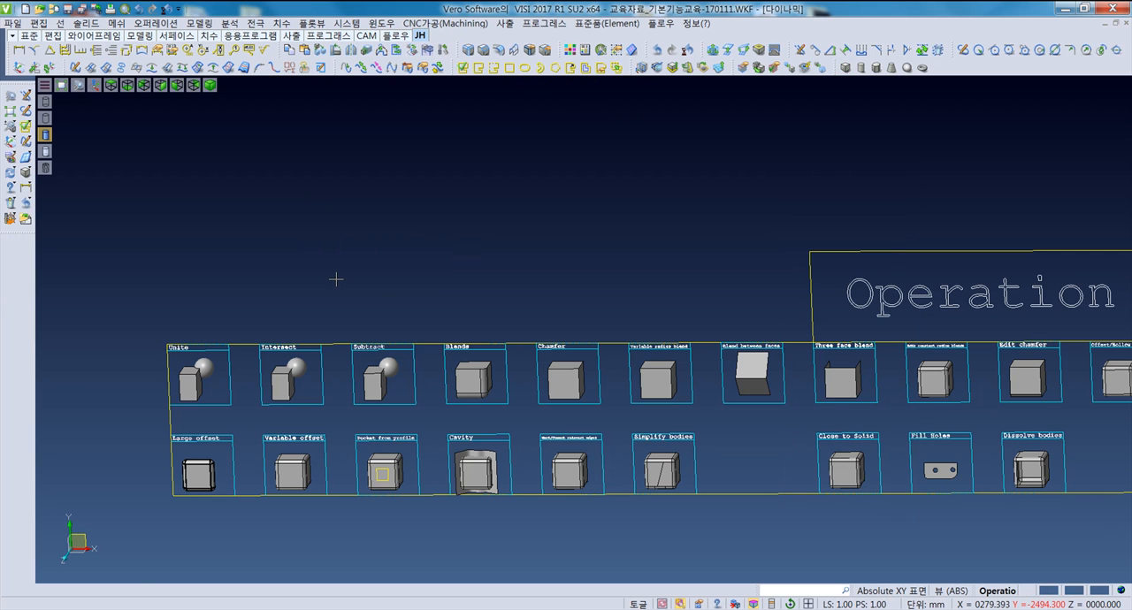
- Draw a block freehand from its lower-left corner with a base about 317 by 149 mm, and undo it
left_click(845, 67)
left_click(294, 270)
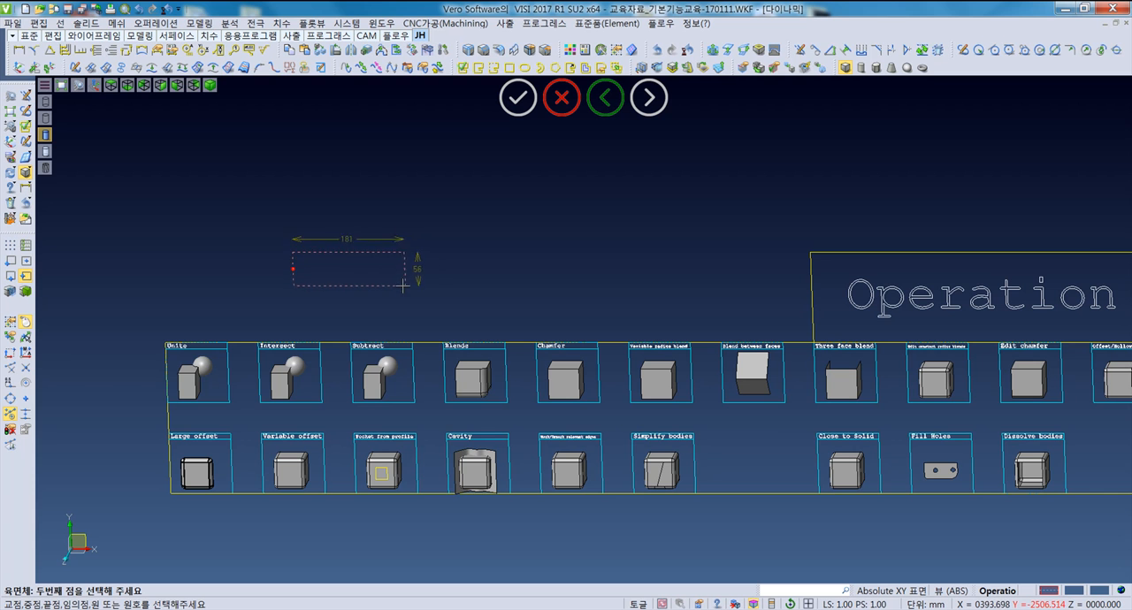
mouse_move(394, 288)
middle_mouse_down()
mouse_move(397, 277)
mouse_move(395, 289)
middle_mouse_up()
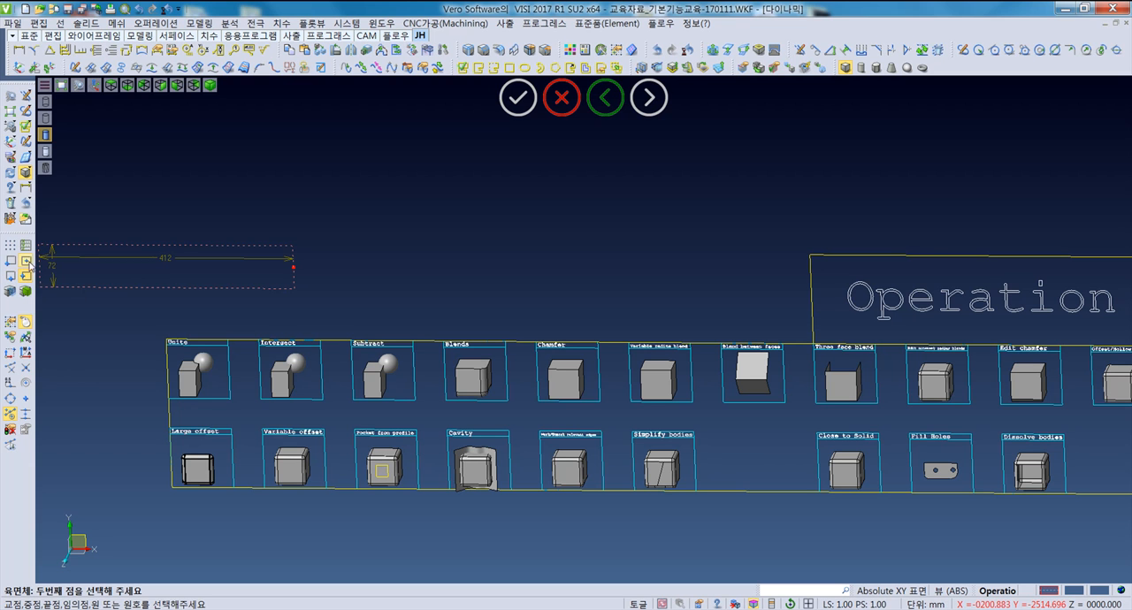
left_click(10, 261)
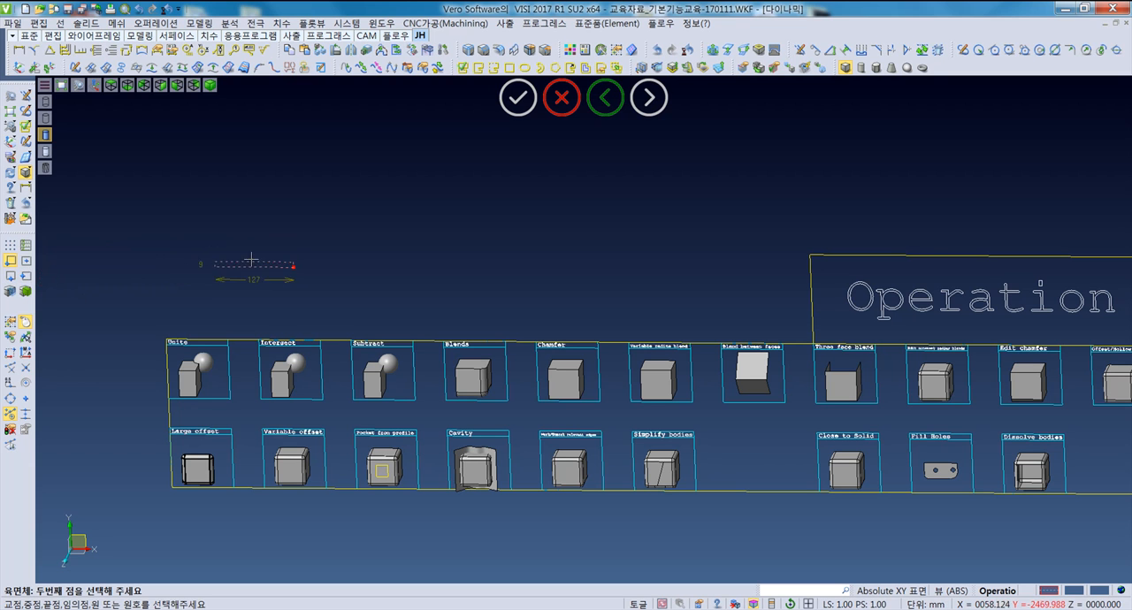
middle_click_drag(442, 253, 390, 364)
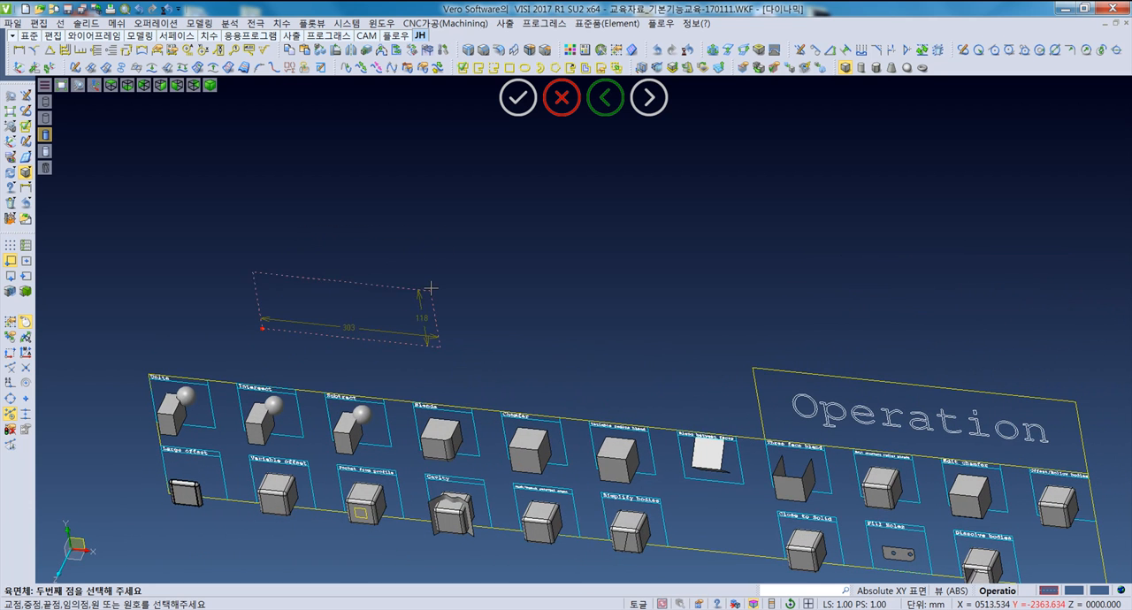
middle_click_drag(444, 264, 454, 232)
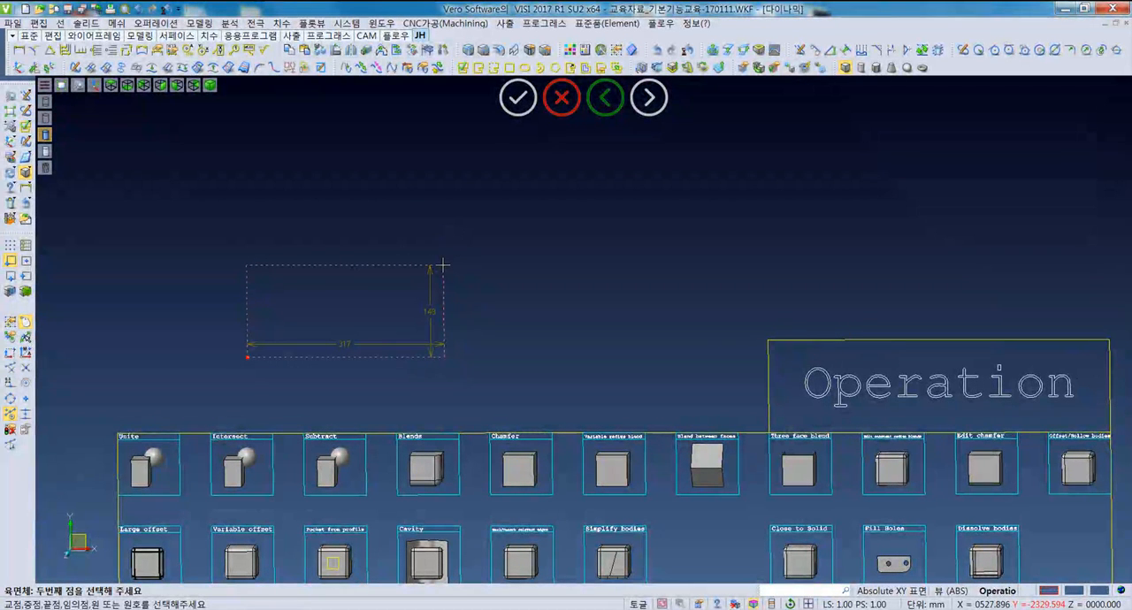
left_click(443, 264)
middle_click_drag(442, 265, 442, 202)
left_click(443, 202)
middle_click_drag(422, 253, 392, 271)
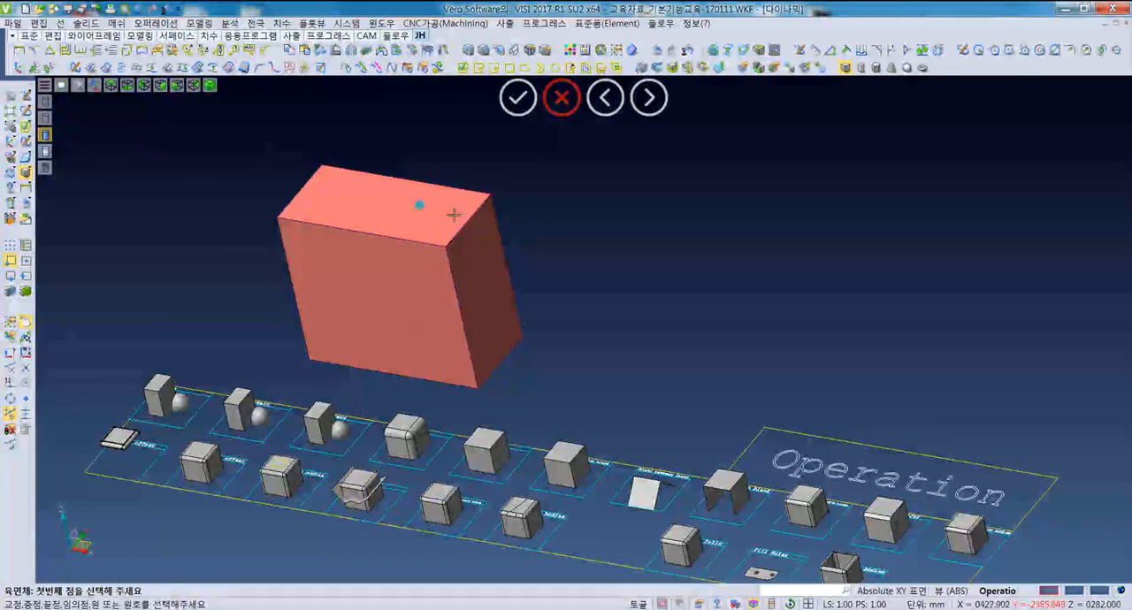
key("ctrl+z")
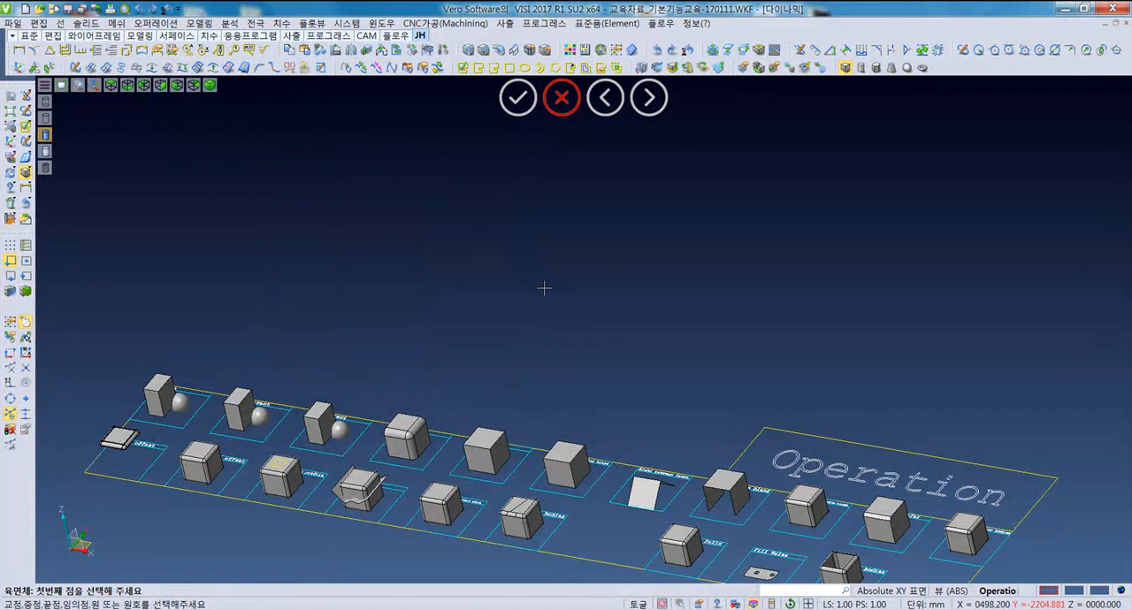
- Draw another freehand block with a base about 275 mm long by picking two corners and a height, and undo it
left_click(306, 318)
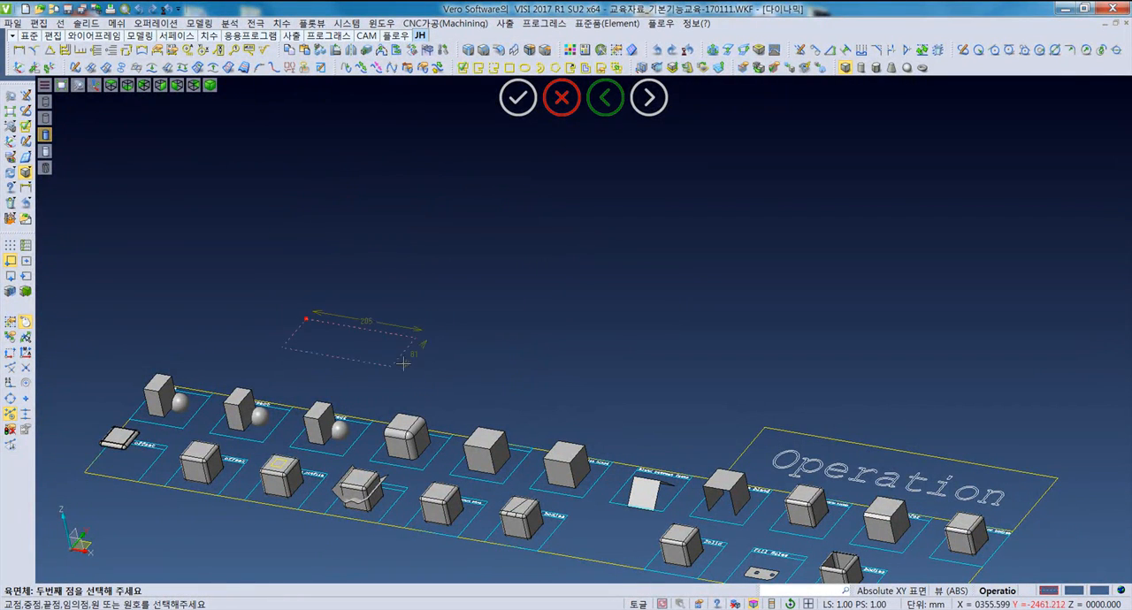
left_click(496, 293)
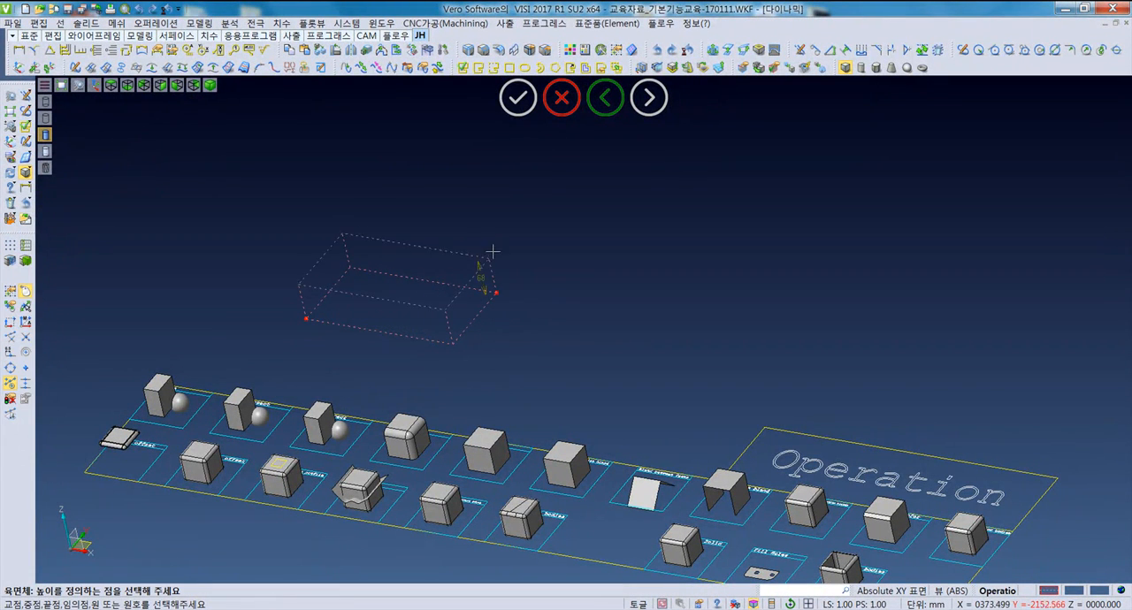
left_click(481, 184)
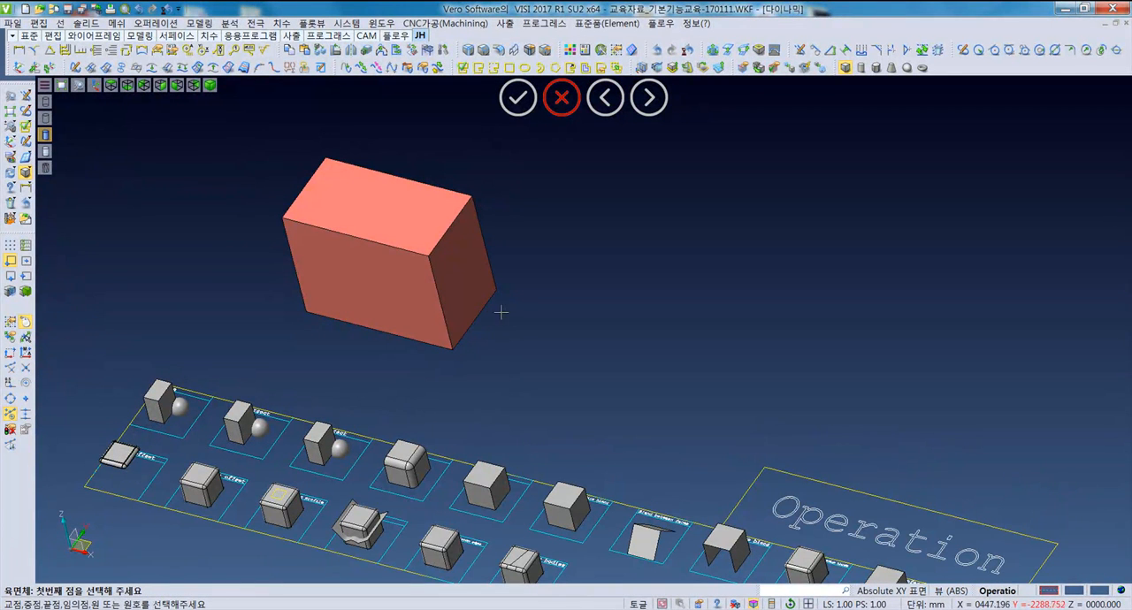
key("ctrl+z")
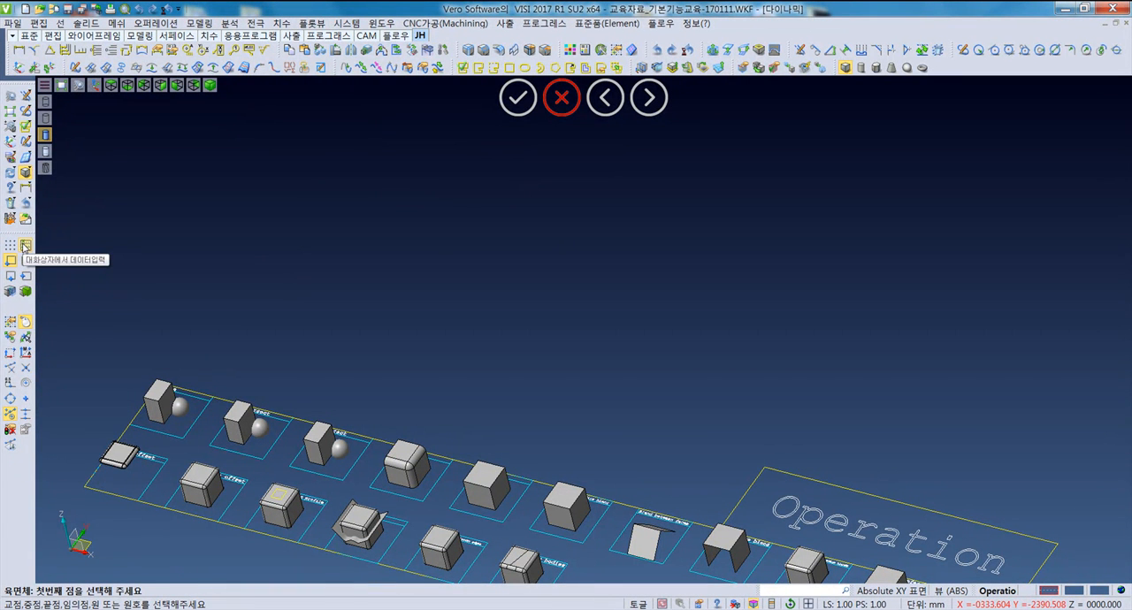
- Place a parametric block above the sample row with length 100, width 100 and height 200 mm
left_click(343, 323)
middle_click_drag(474, 336, 493, 302)
left_click_drag(866, 217, 766, 209)
type("100")
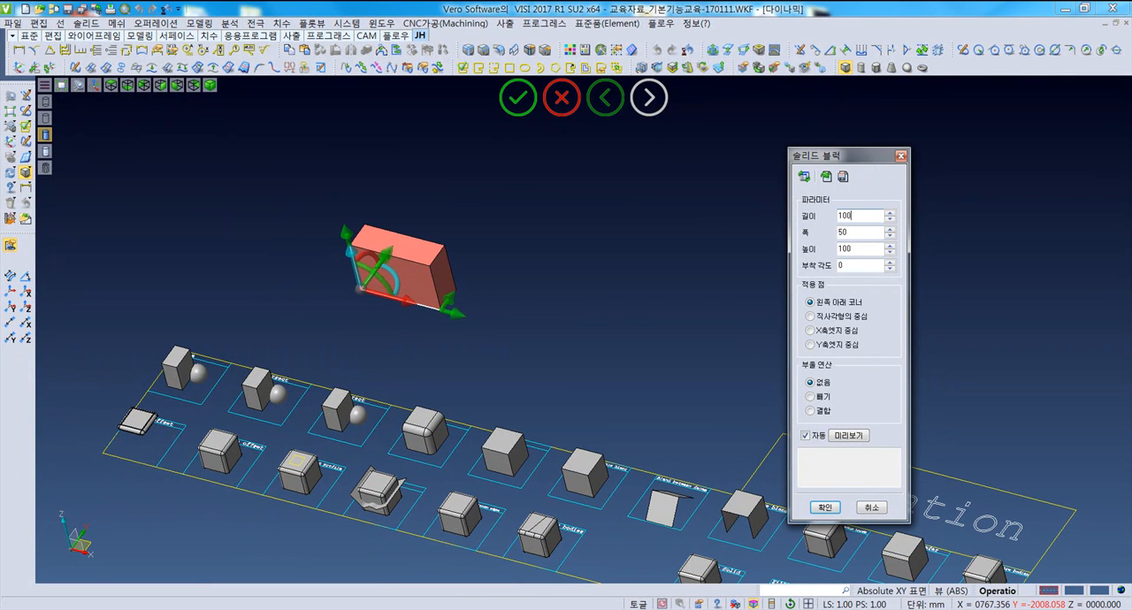
key("Tab")
type("100")
key("Tab")
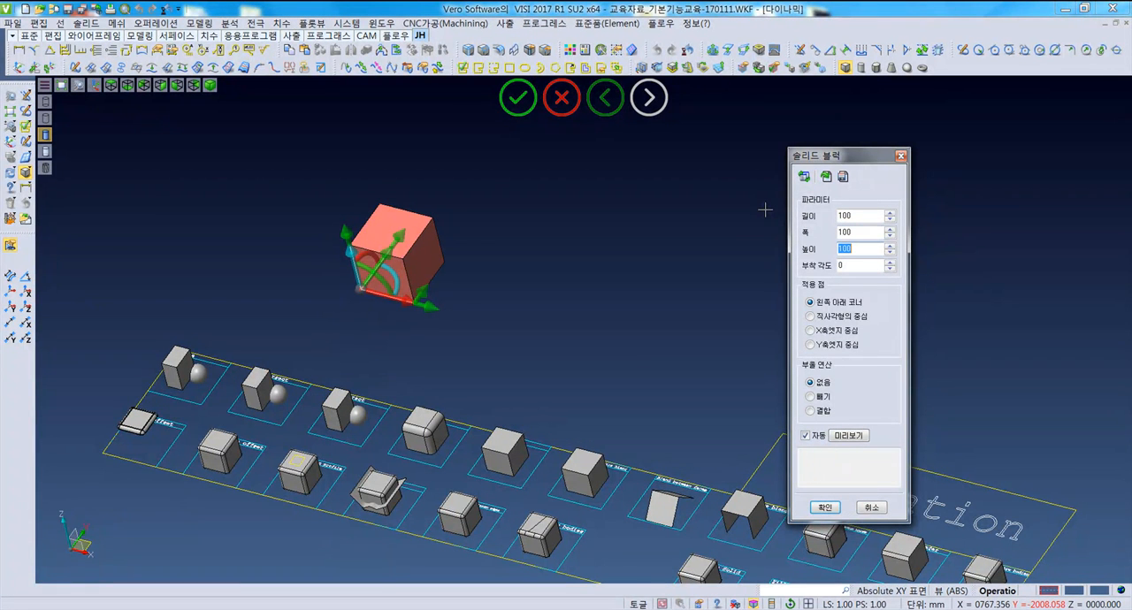
type("2")
key("Tab")
middle_click_drag(439, 340, 466, 319)
scroll(466, 319, "up", 5)
middle_click_drag(390, 331, 393, 333)
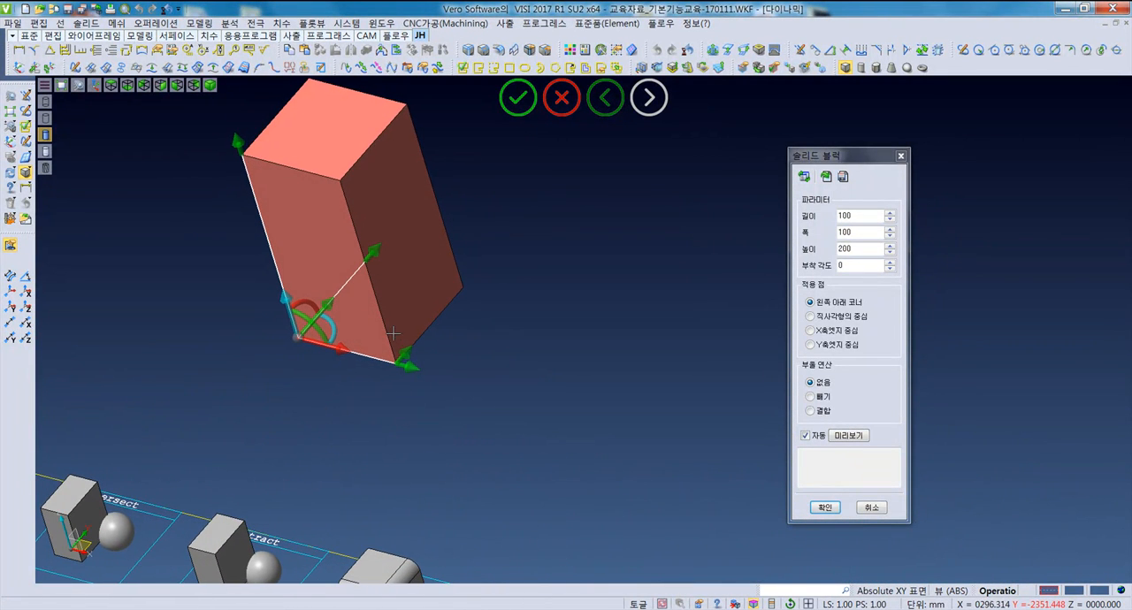
- Preview the block with the rectangle-center, X-edge and Y-edge reference points, restore the lower-left corner, and create it
left_click(809, 316)
left_click(811, 303)
left_click(811, 316)
left_click(811, 331)
left_click(810, 345)
left_click(811, 331)
left_click(816, 303)
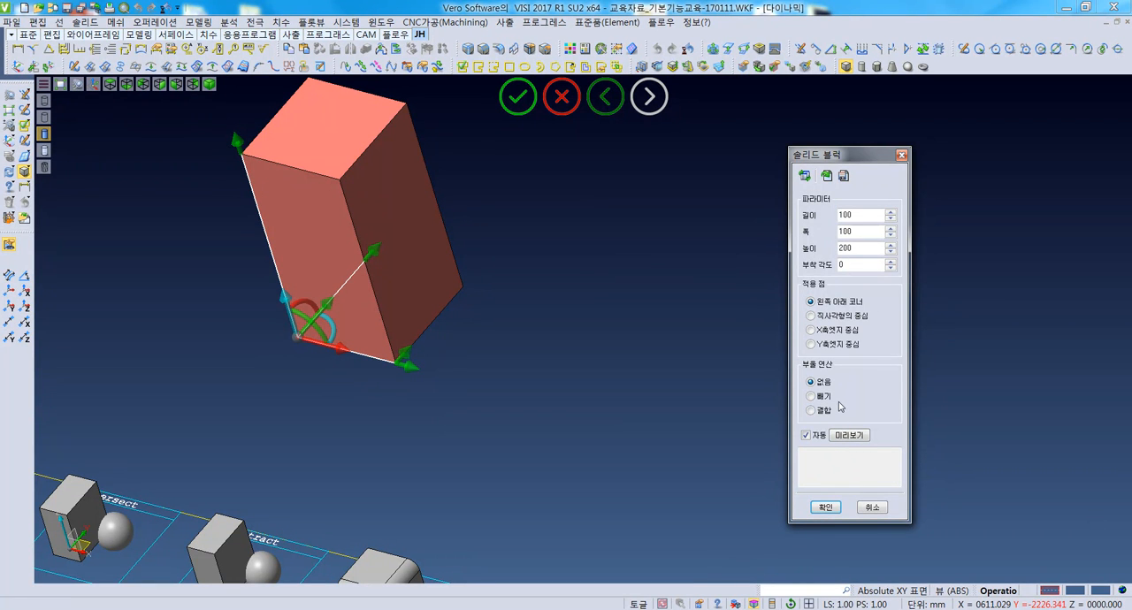
left_click(825, 507)
- Show the model from the top and delete the new block
scroll(439, 393, "down", 4)
middle_click_drag(435, 380, 401, 324)
left_click(109, 84)
middle_click_drag(250, 230, 380, 330)
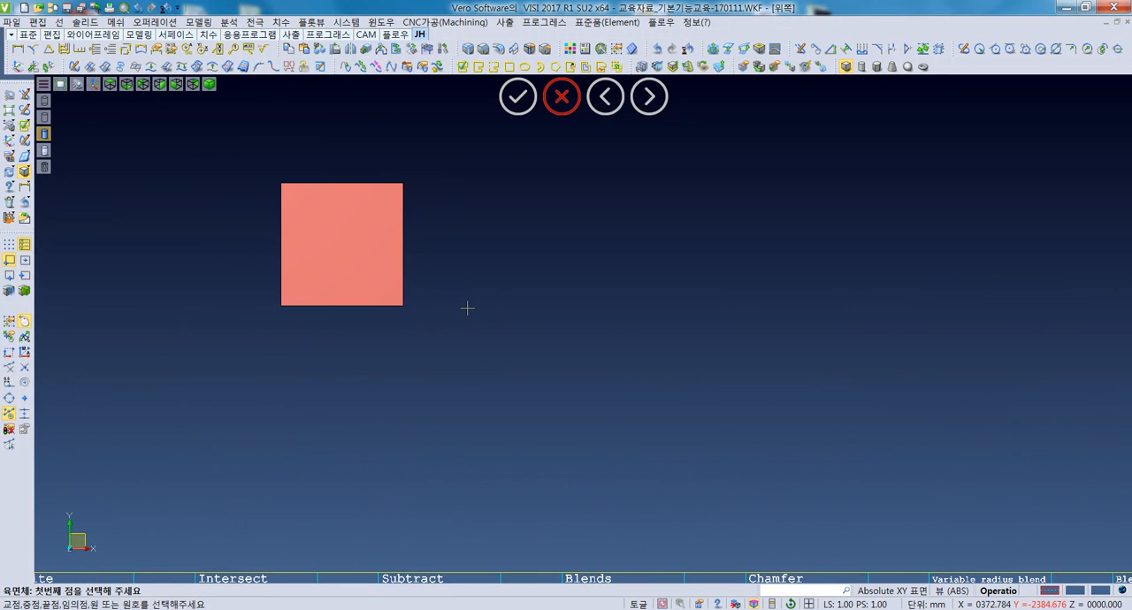
key("Escape")
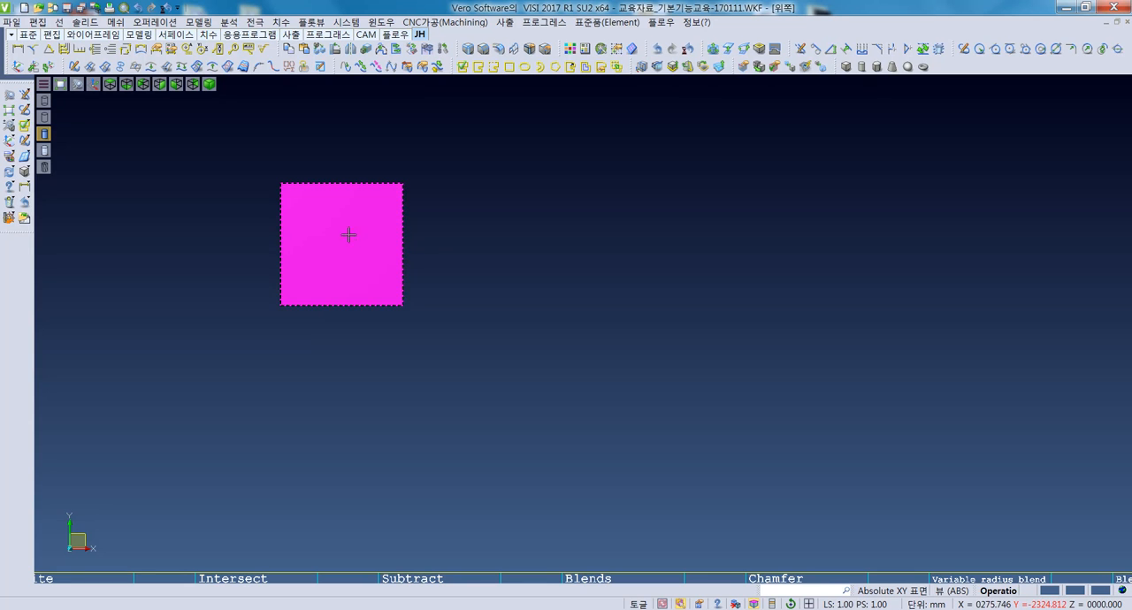
key("Delete")
left_click(368, 303)
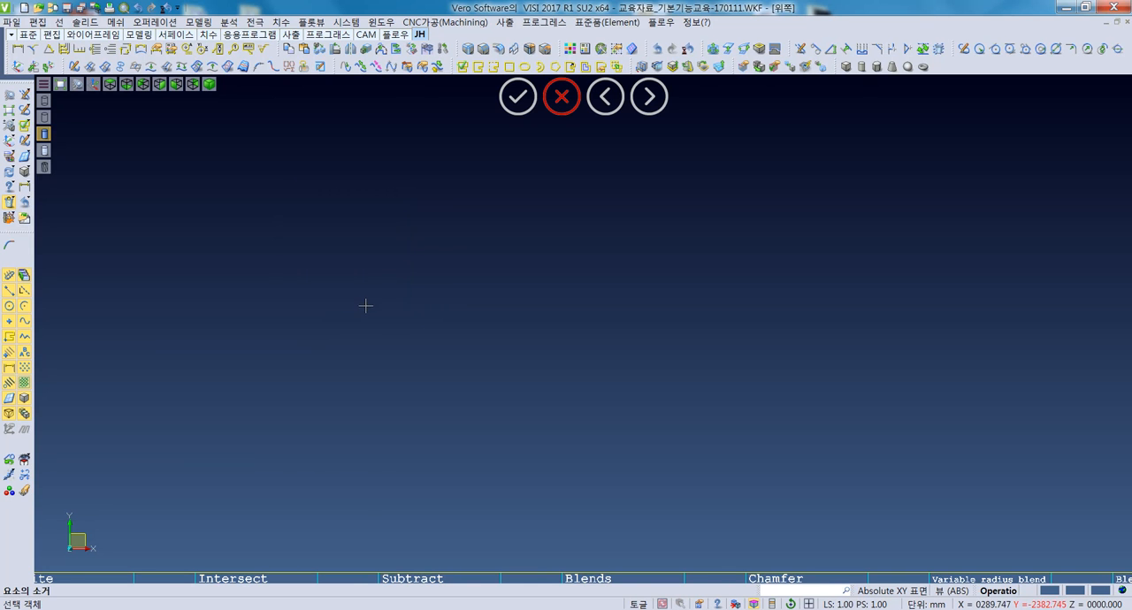
scroll(415, 310, "down", 3)
middle_click_drag(465, 331, 421, 336)
key("Escape")
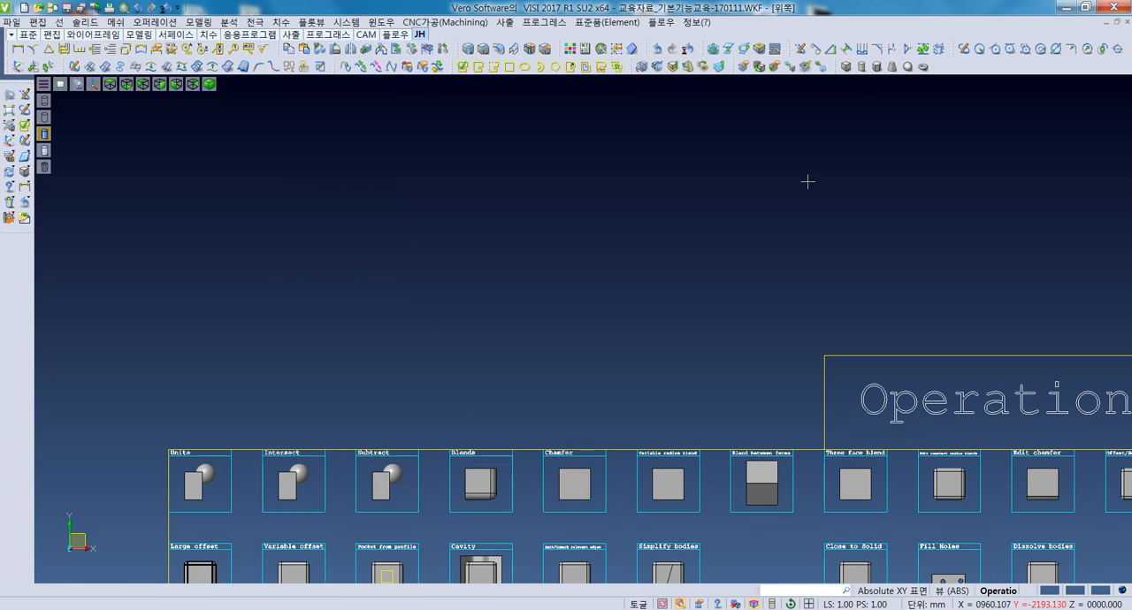
- Create a cylinder with radius 50 and height 100 mm in the empty area above the sample row
left_click(861, 67)
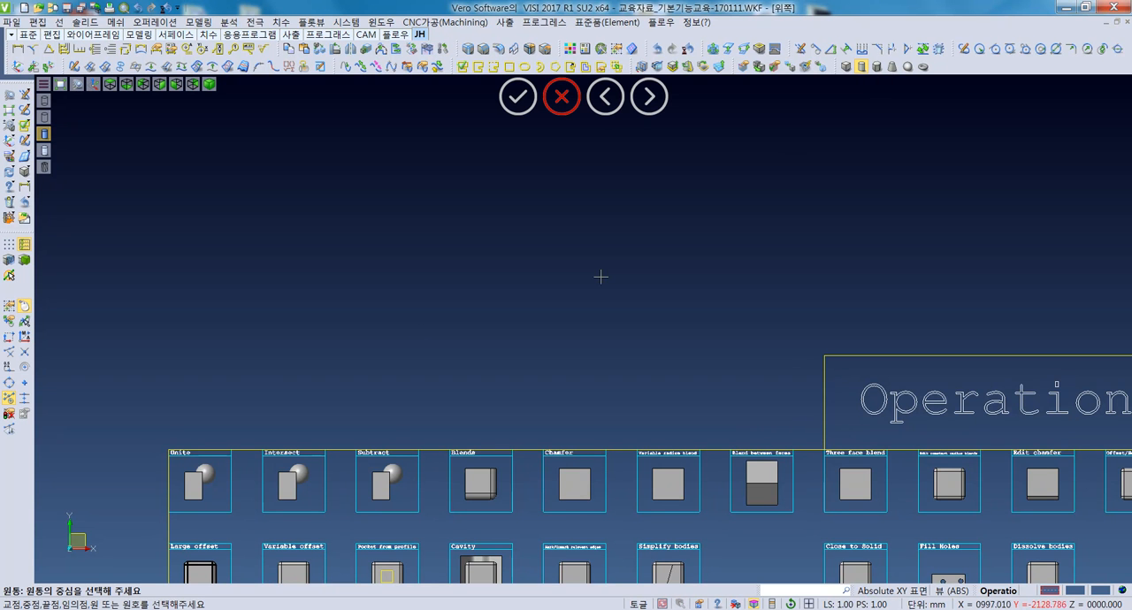
middle_click_drag(274, 363, 285, 319)
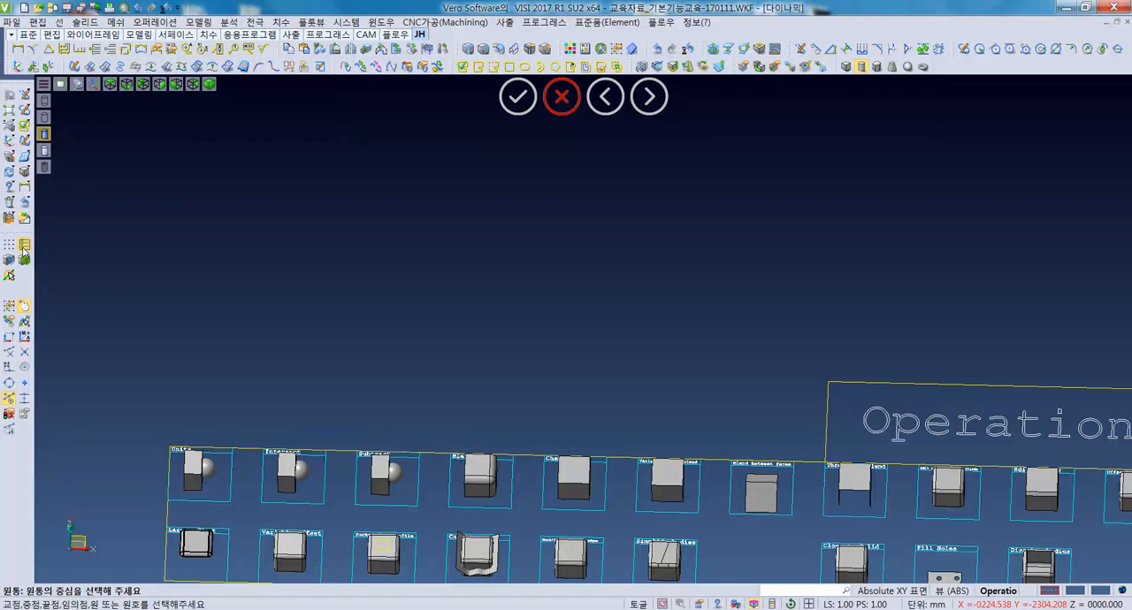
left_click(370, 374)
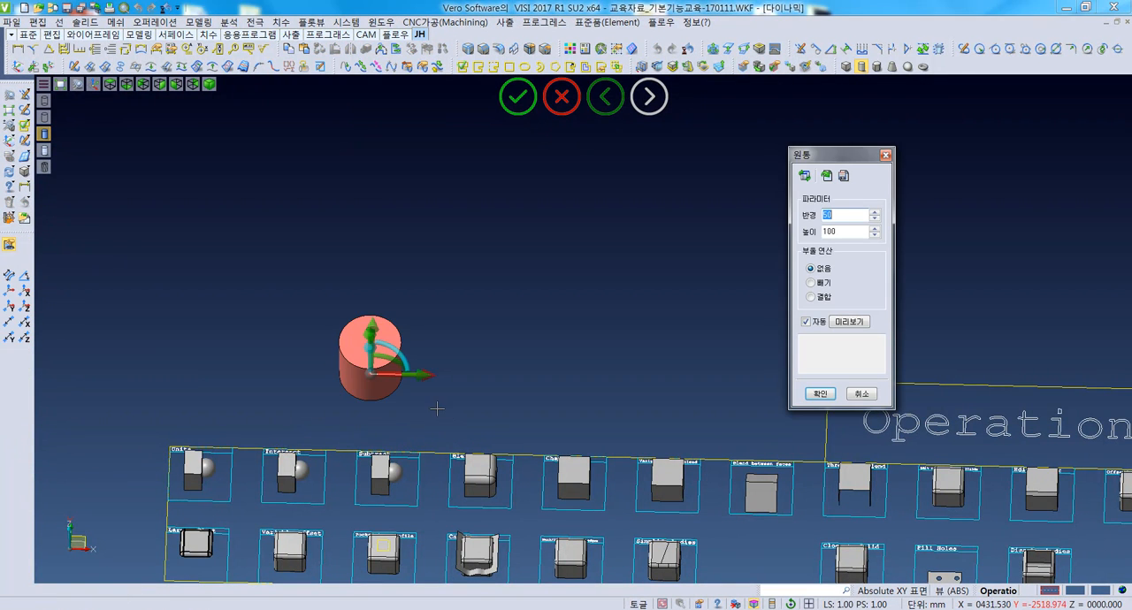
middle_click_drag(421, 411, 428, 415)
left_click_drag(850, 218, 771, 211)
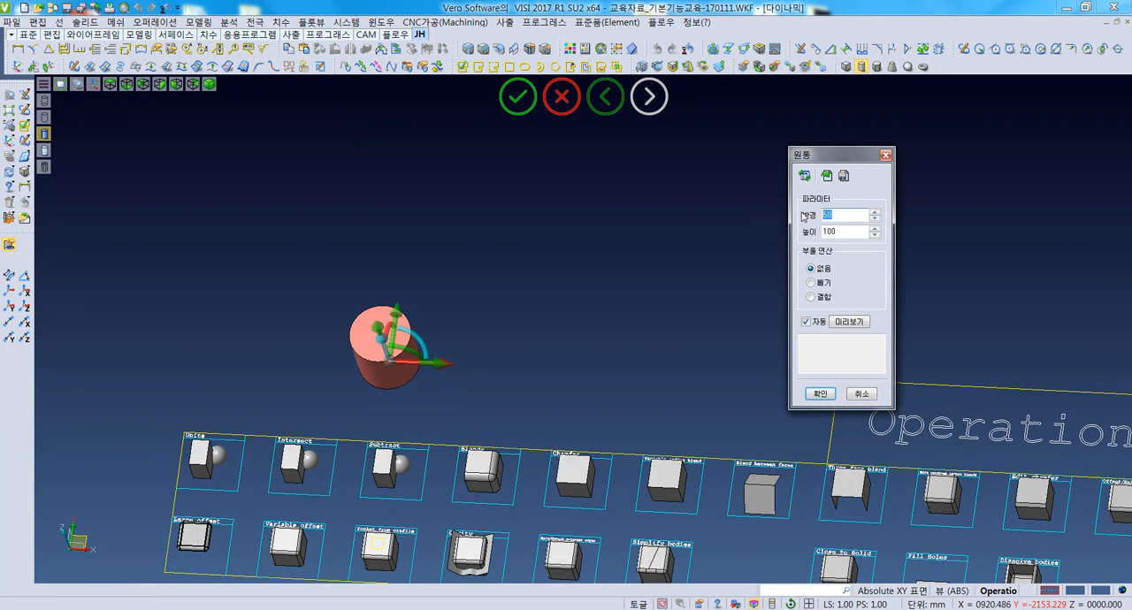
left_click_drag(847, 231, 811, 232)
middle_click_drag(349, 386, 377, 353)
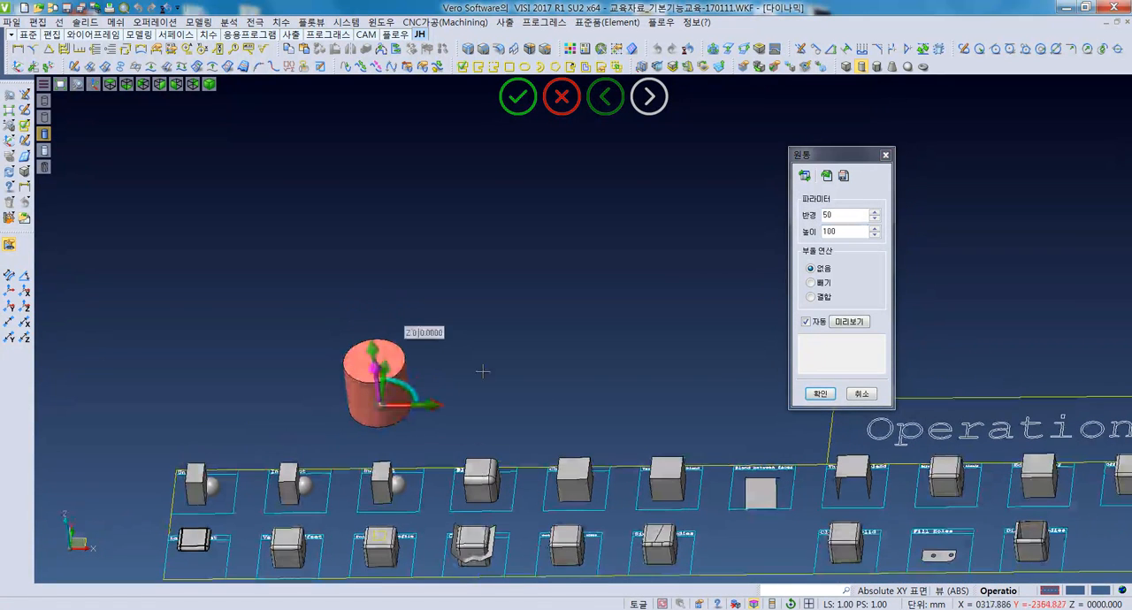
left_click(820, 394)
- End the cylinder command and delete the new cylinder
middle_click_drag(392, 390, 396, 387)
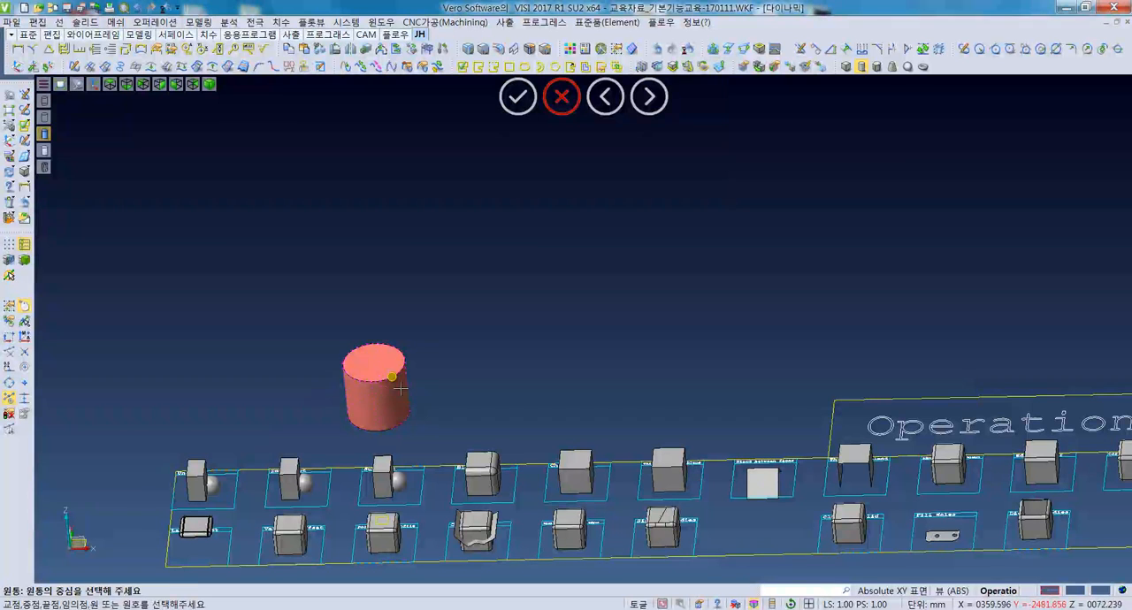
left_click(398, 392)
key("Escape")
key("Delete")
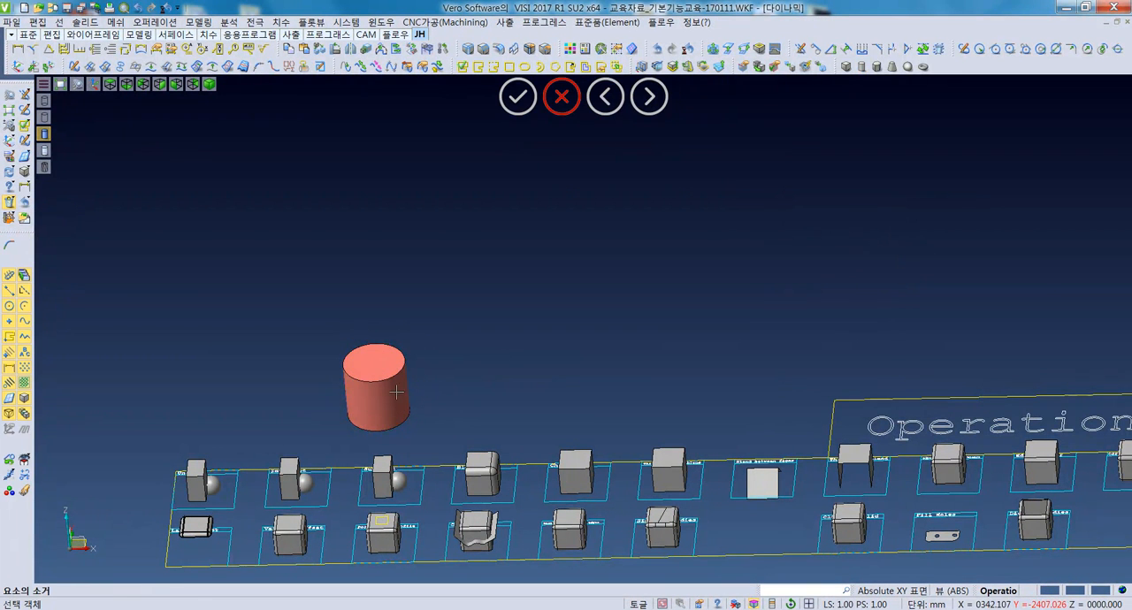
left_click(397, 392)
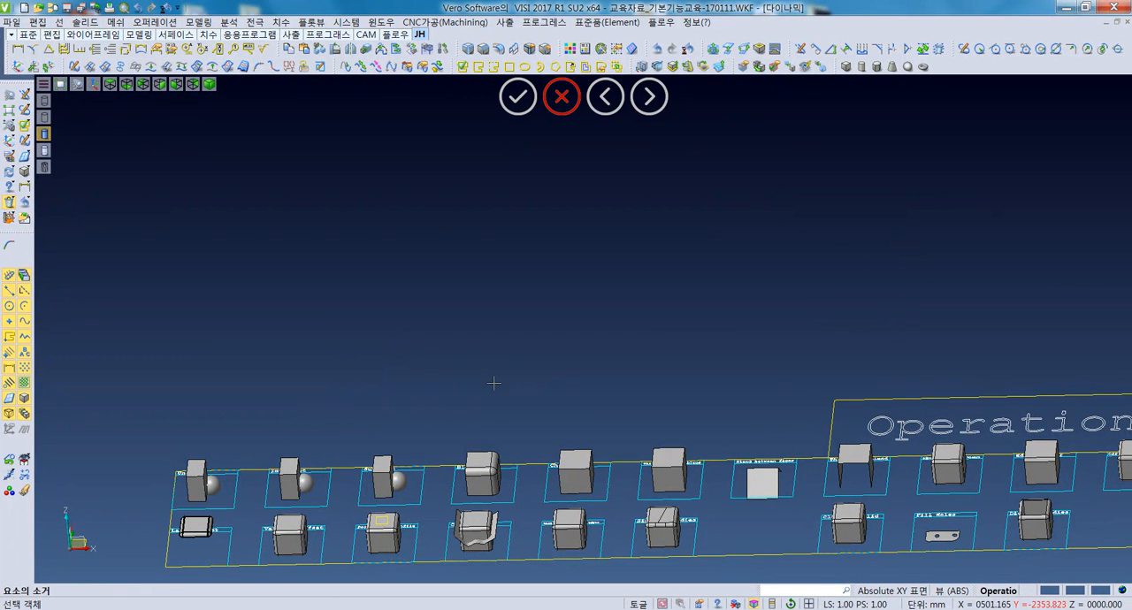
- Place a polygonal prism above the Blends and Chamfer samples and set its number of sides to 5
left_click(877, 66)
scroll(427, 262, "up", 4)
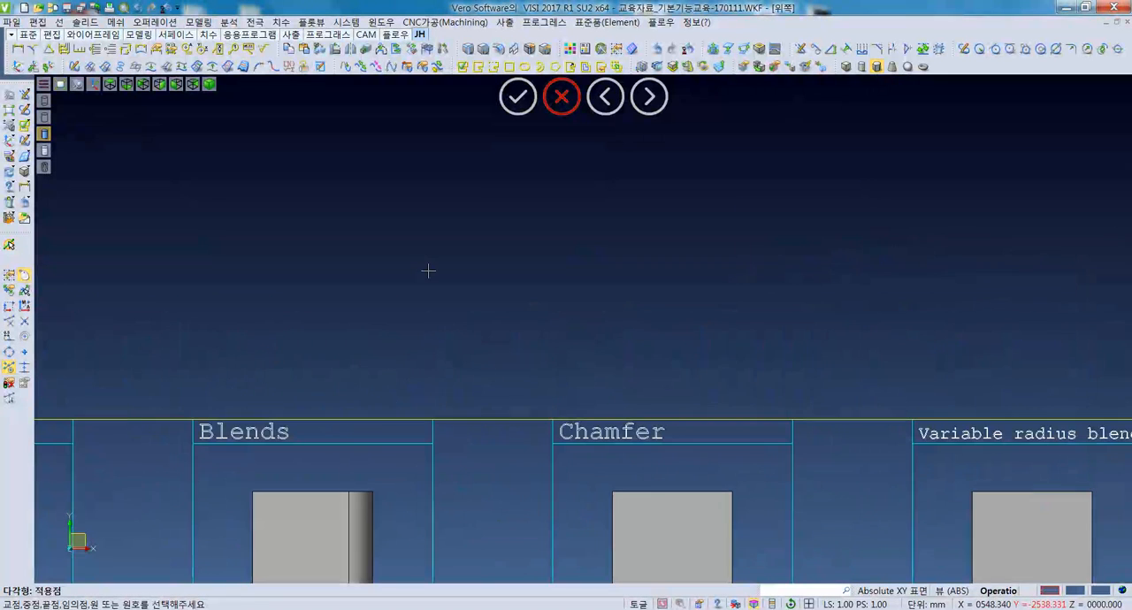
scroll(432, 265, "down", 1)
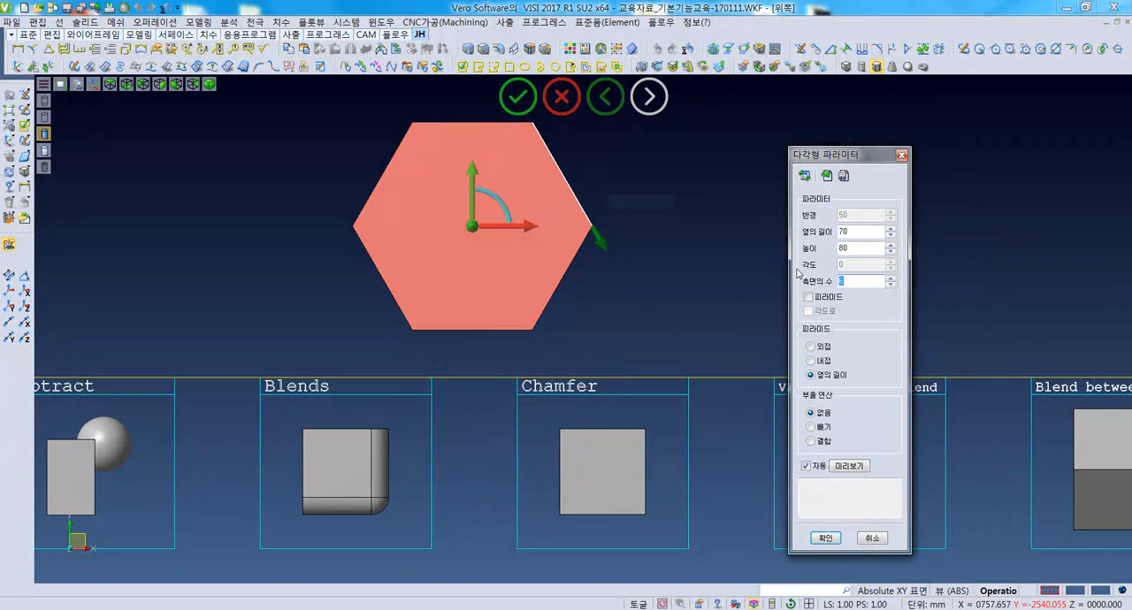
type("5")
left_click(860, 472)
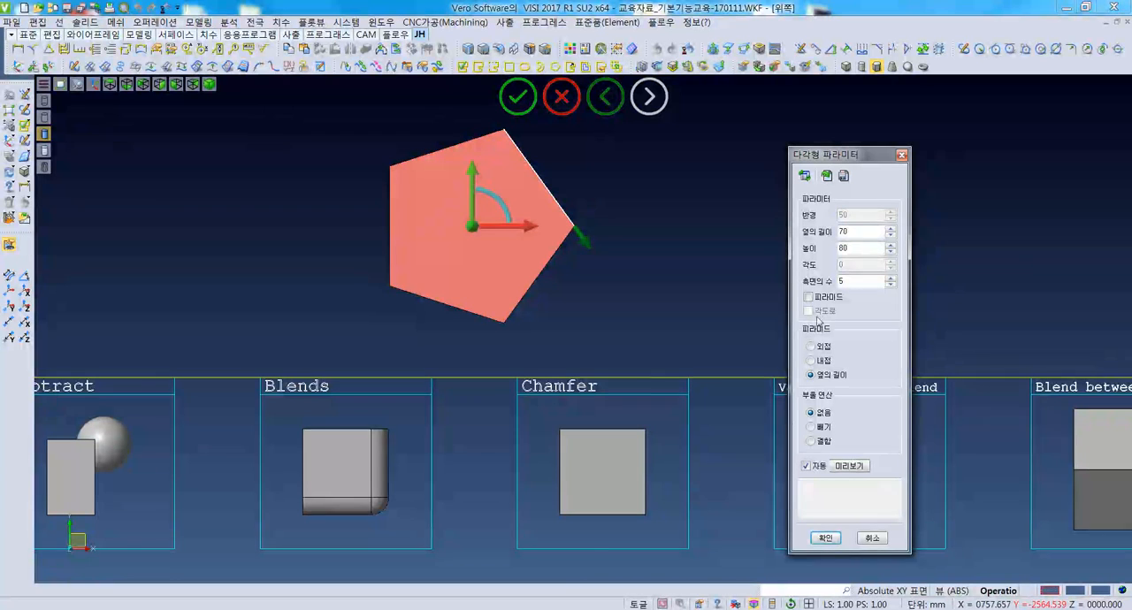
- Compare the circumscribed and inscribed sizing options on the pentagonal prism preview, ending on circumscribed
left_click(810, 347)
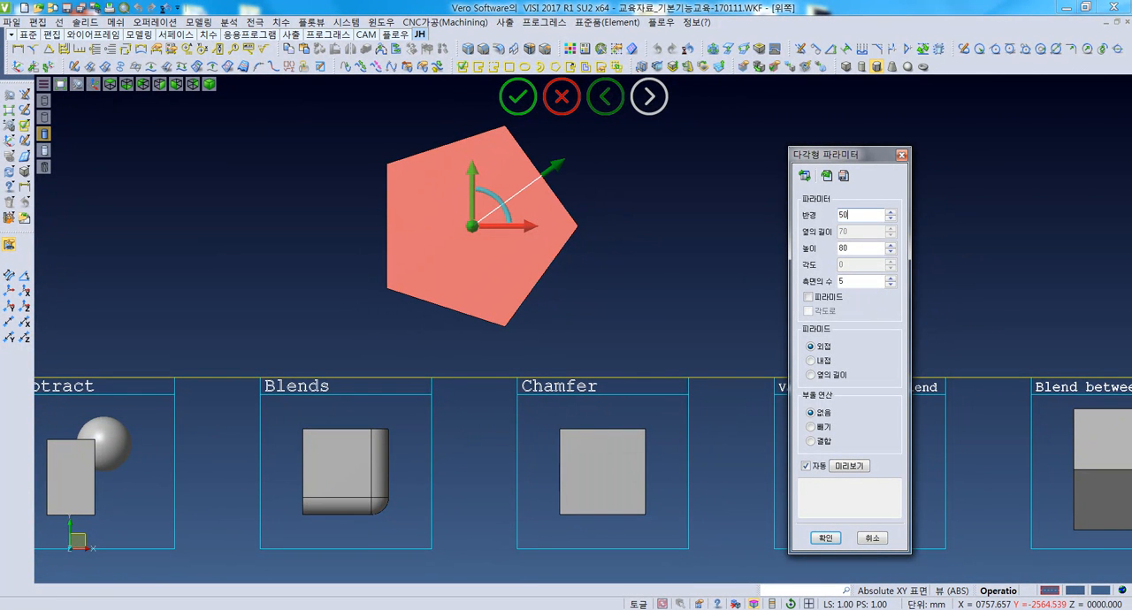
left_click(821, 362)
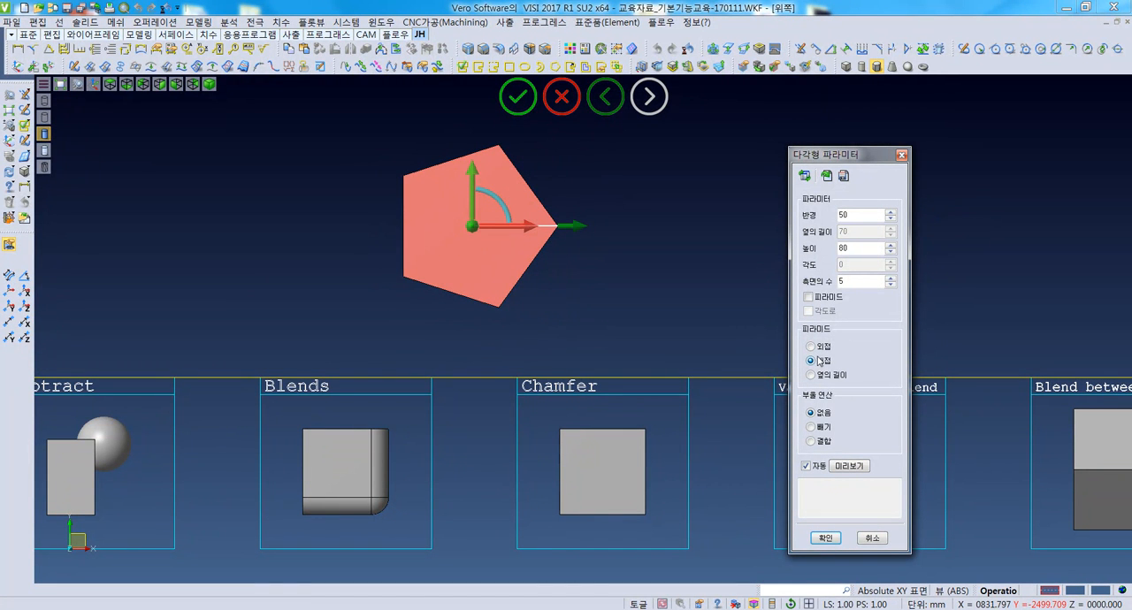
left_click(814, 346)
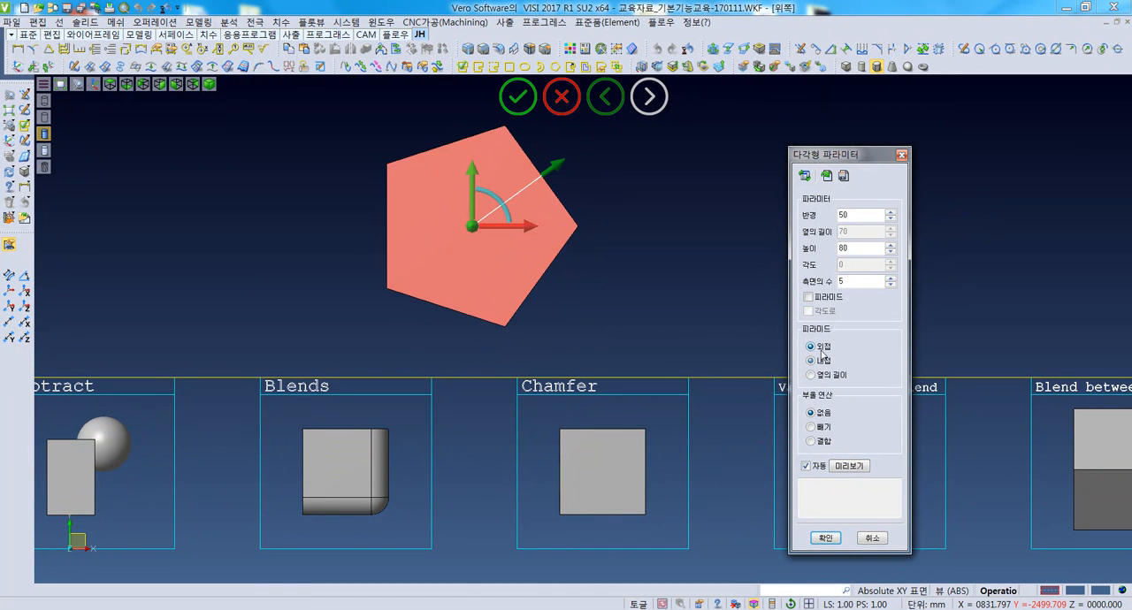
- Vary the pentagonal prism's height down to 43 mm and back up to 70 mm
middle_click_drag(569, 316, 537, 289)
double_click(863, 247)
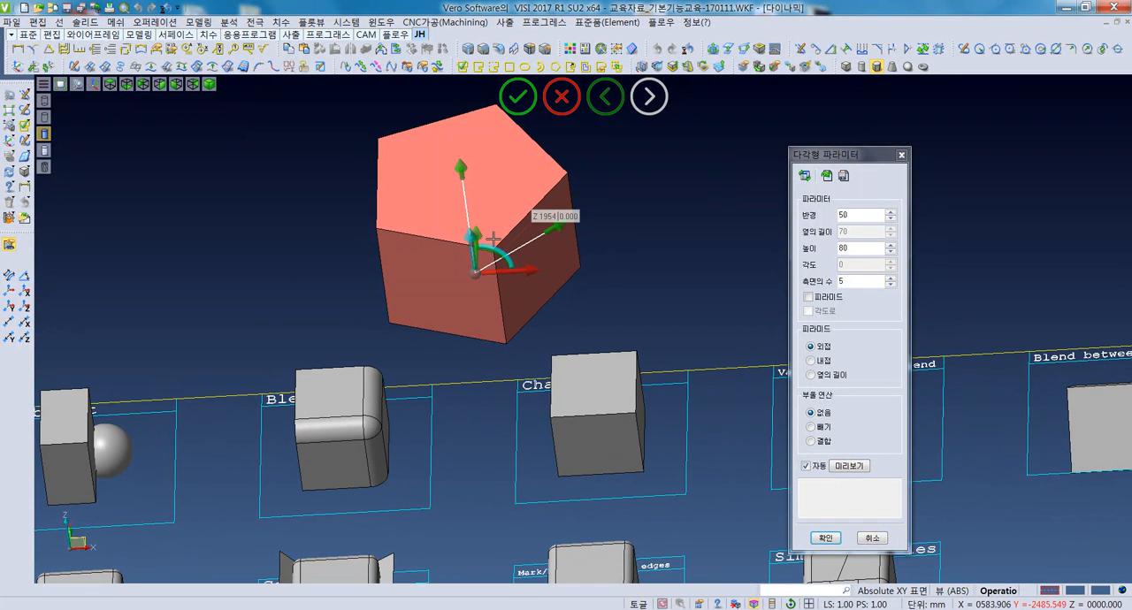
double_click(871, 248)
type("79")
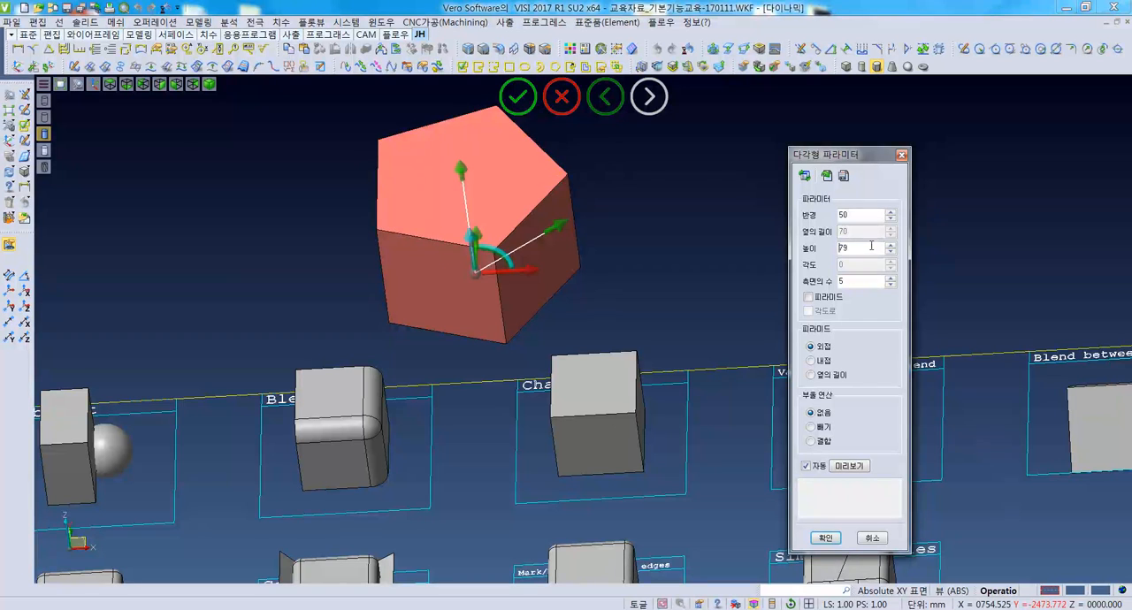
scroll(871, 247, "down", 20)
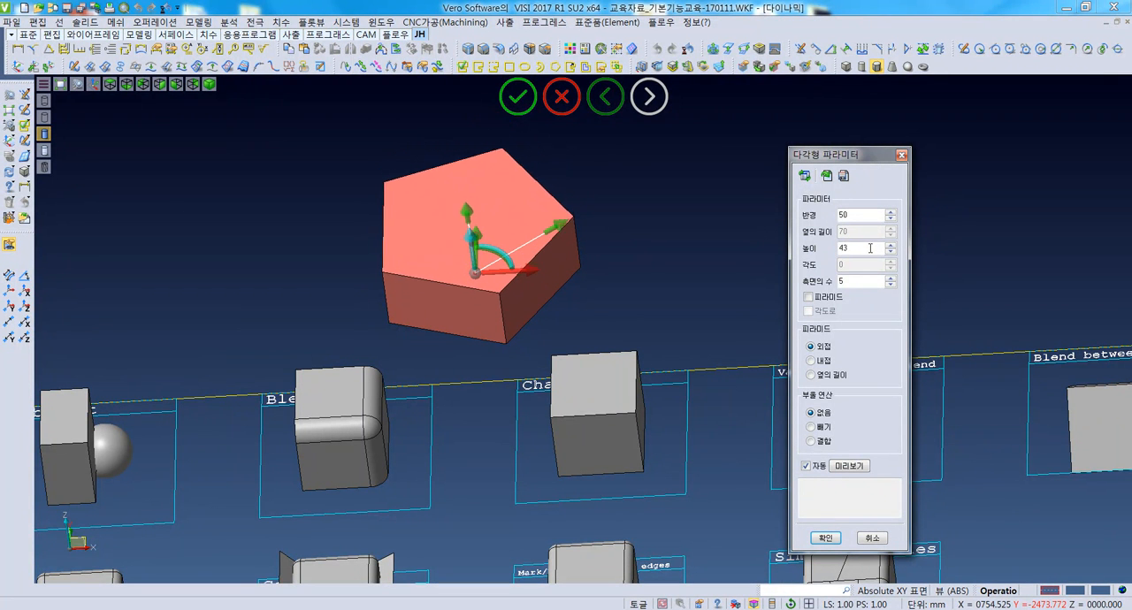
scroll(871, 248, "up", 20)
middle_click_drag(627, 303, 656, 310)
left_click(861, 269)
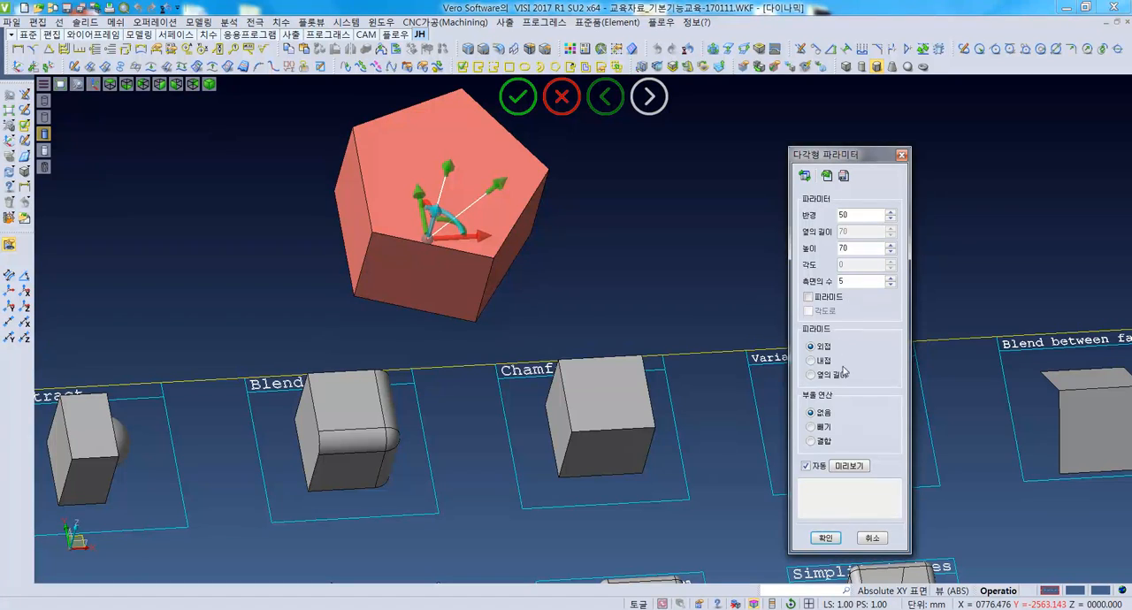
- Size the pentagonal prism by its side length, keeping 70 mm, and create it
left_click(811, 375)
middle_click_drag(460, 319, 421, 329)
key("F5")
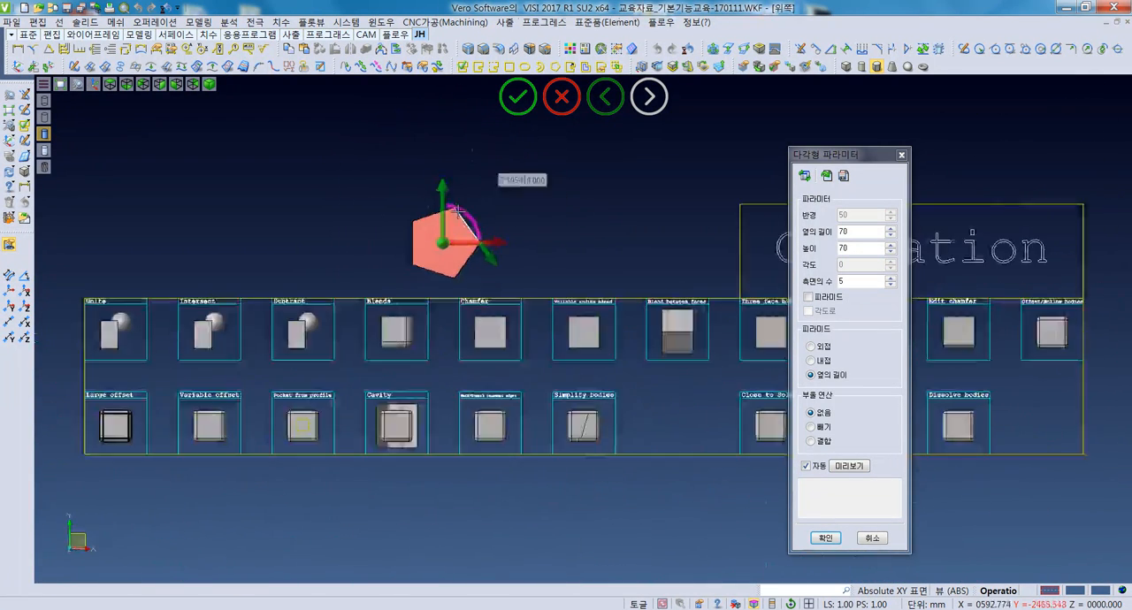
scroll(464, 215, "up", 5)
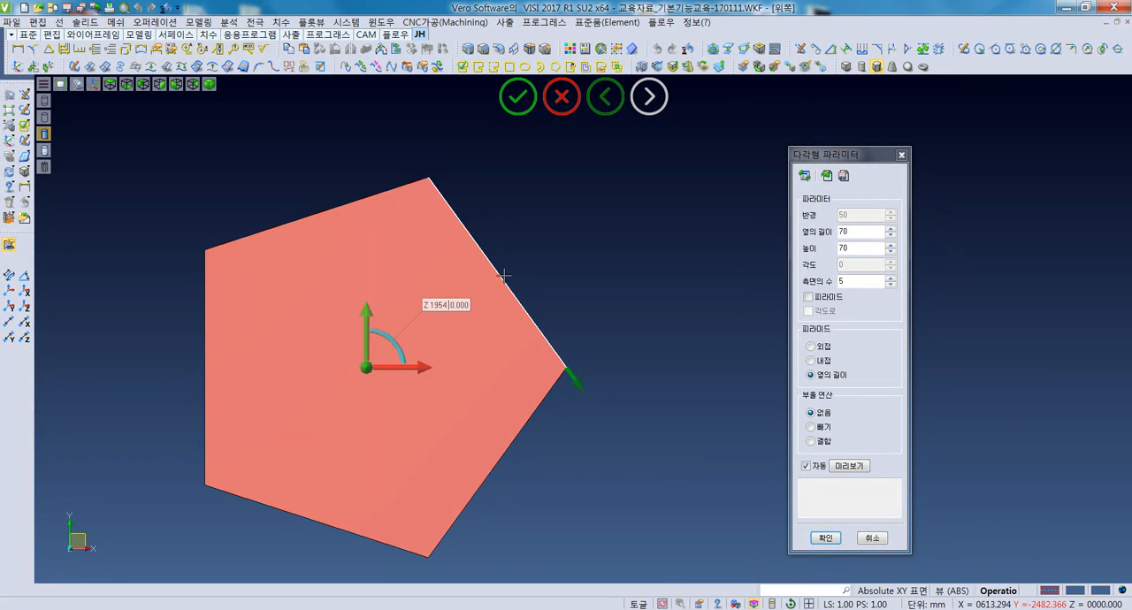
left_click(864, 230)
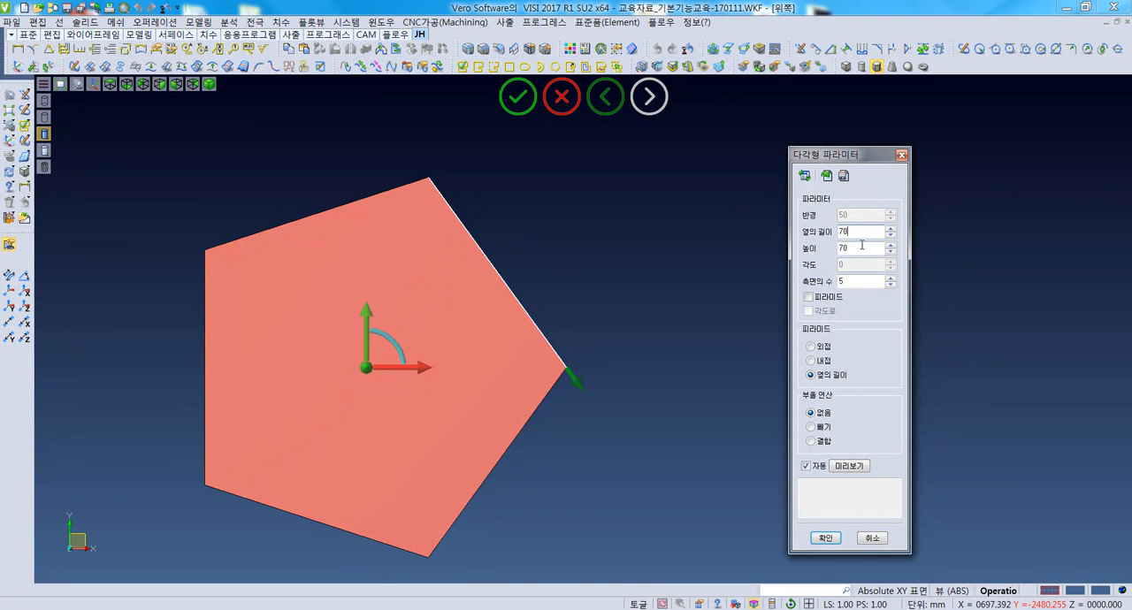
left_click(826, 537)
- Cancel the next prism preview and delete the pentagonal prism just created
middle_click_drag(438, 435, 427, 412)
scroll(424, 420, "down", 5)
double_click(424, 421)
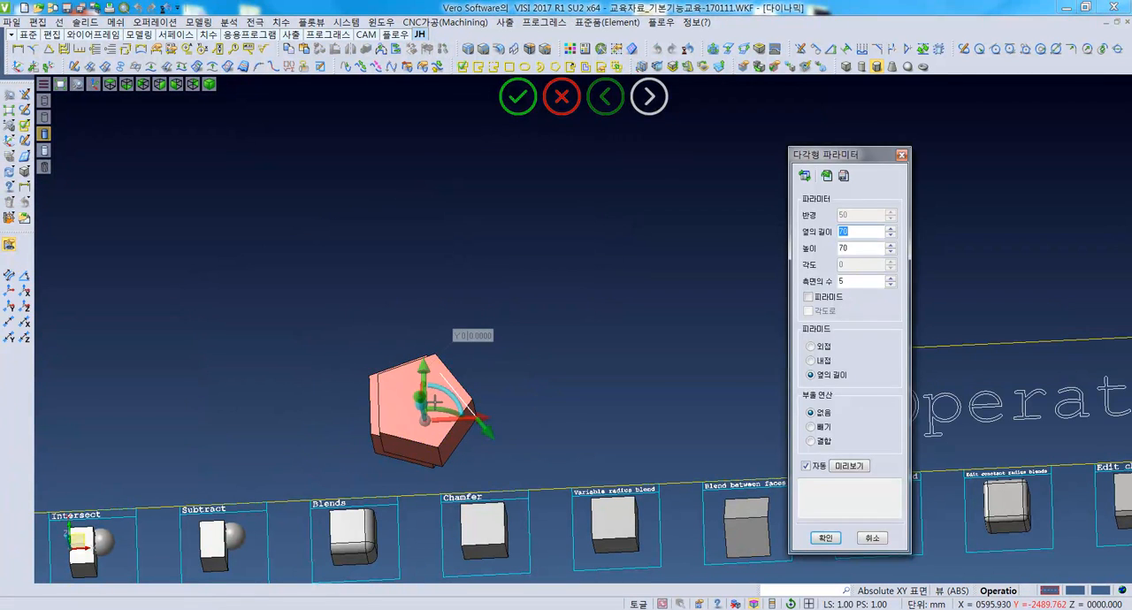
key("Escape")
middle_click_drag(494, 398, 503, 364)
key("Delete")
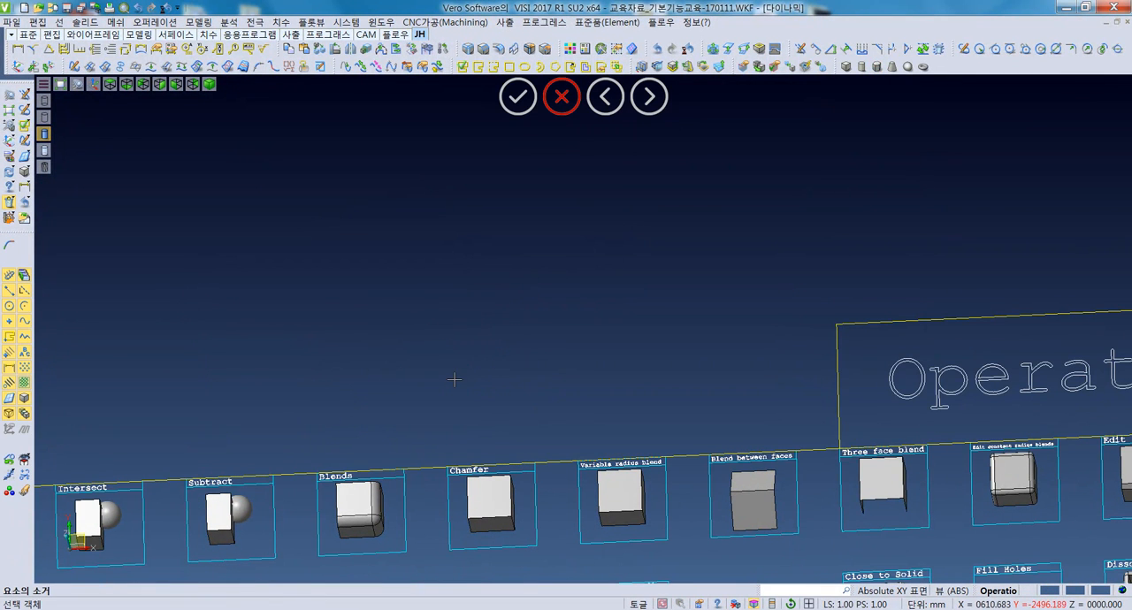
- Show the model from the top and place a cone above the Subtract and Blends samples
key("F5")
scroll(442, 260, "up", 4)
middle_click_drag(482, 280, 606, 291)
left_click(891, 68)
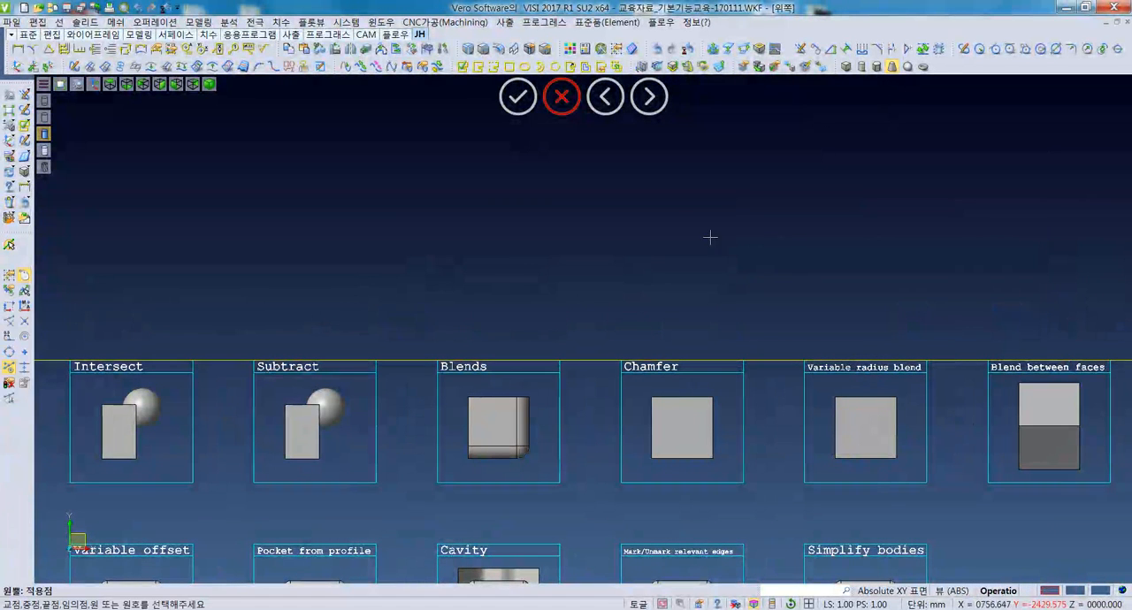
left_click(427, 267)
middle_click_drag(495, 304, 536, 252)
- Set the cone's base radius to 50 mm and its top radius to 30 mm
double_click(877, 215)
double_click(867, 214)
middle_click_drag(510, 294, 503, 281)
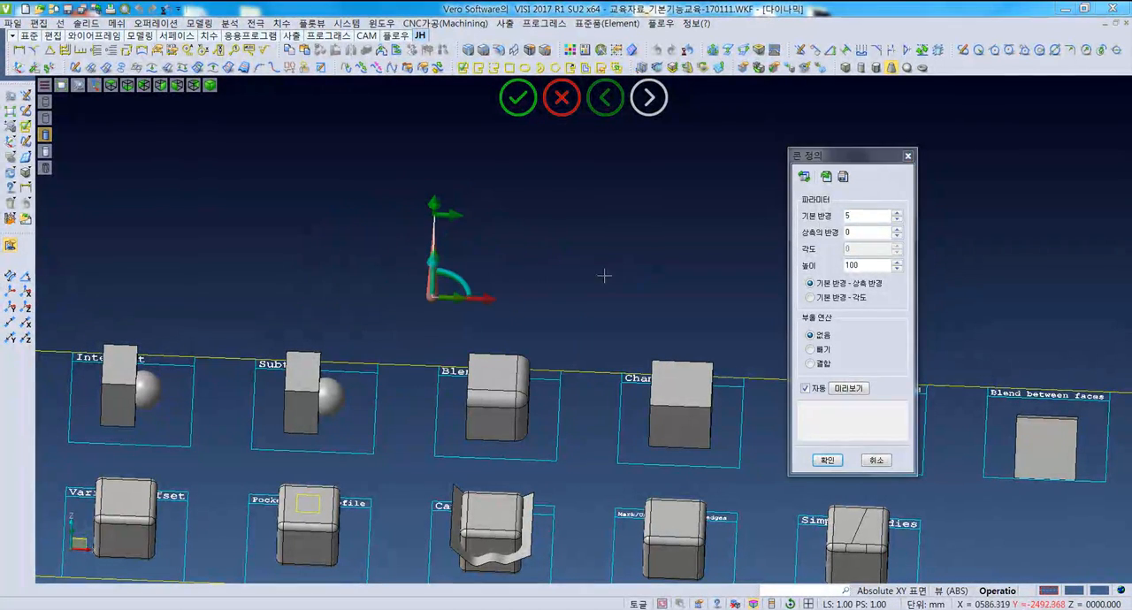
double_click(853, 214)
type("50")
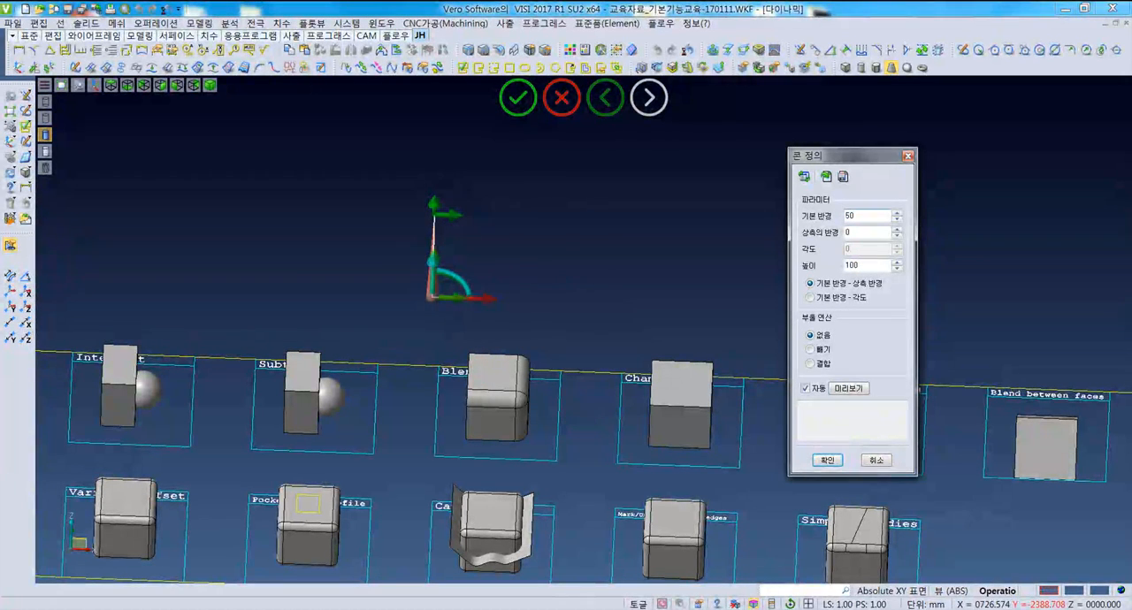
key("Tab")
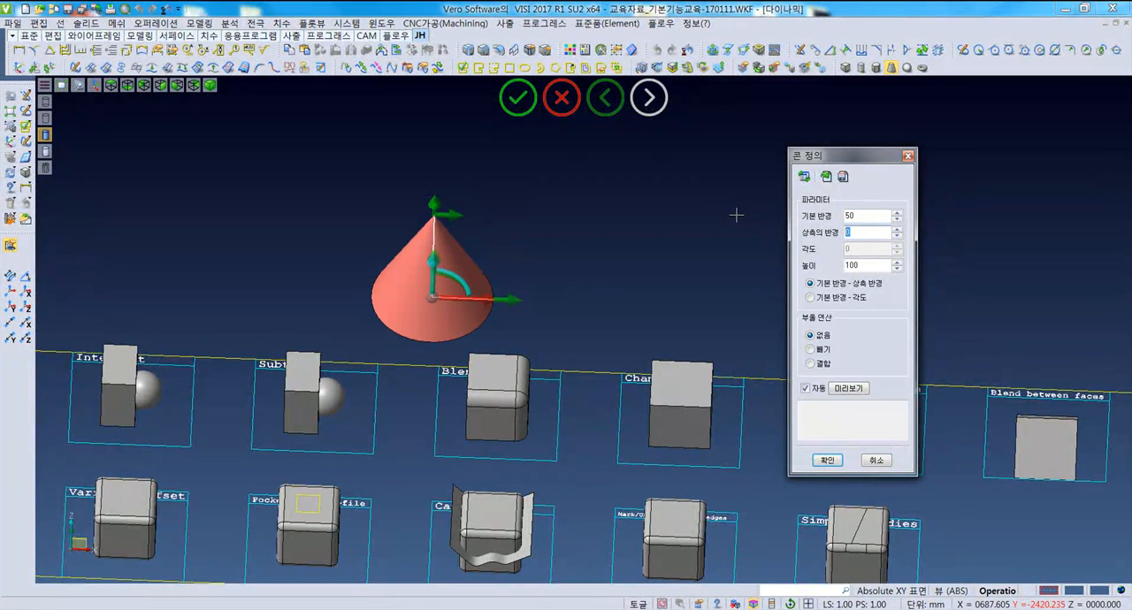
type("30")
key("Tab")
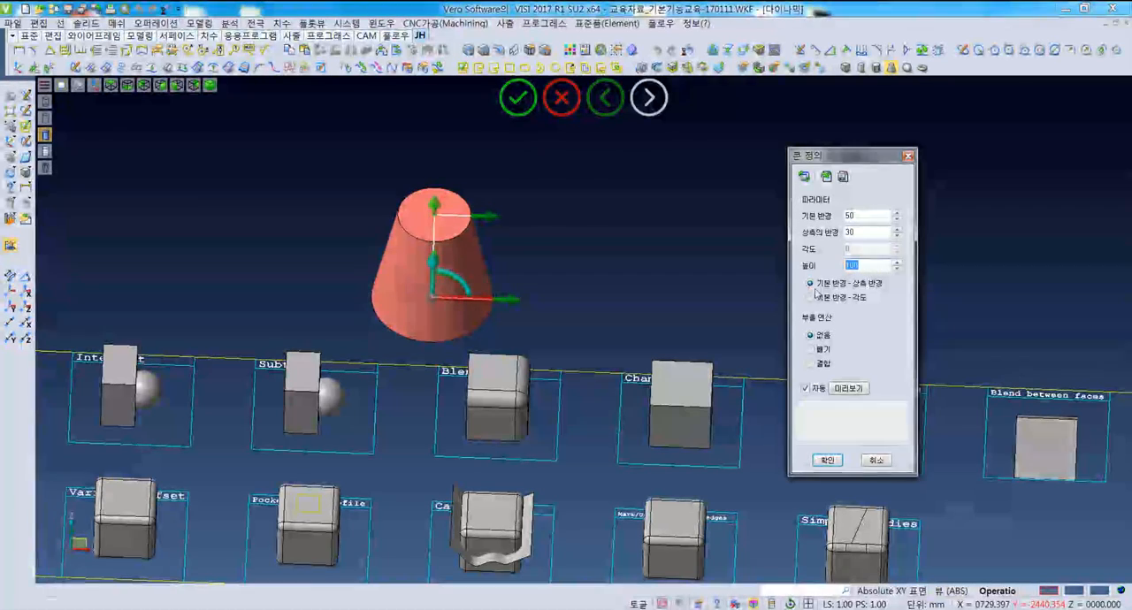
- Set the cone's top radius to 0 and create the pointed cone
middle_click_drag(467, 299, 447, 272)
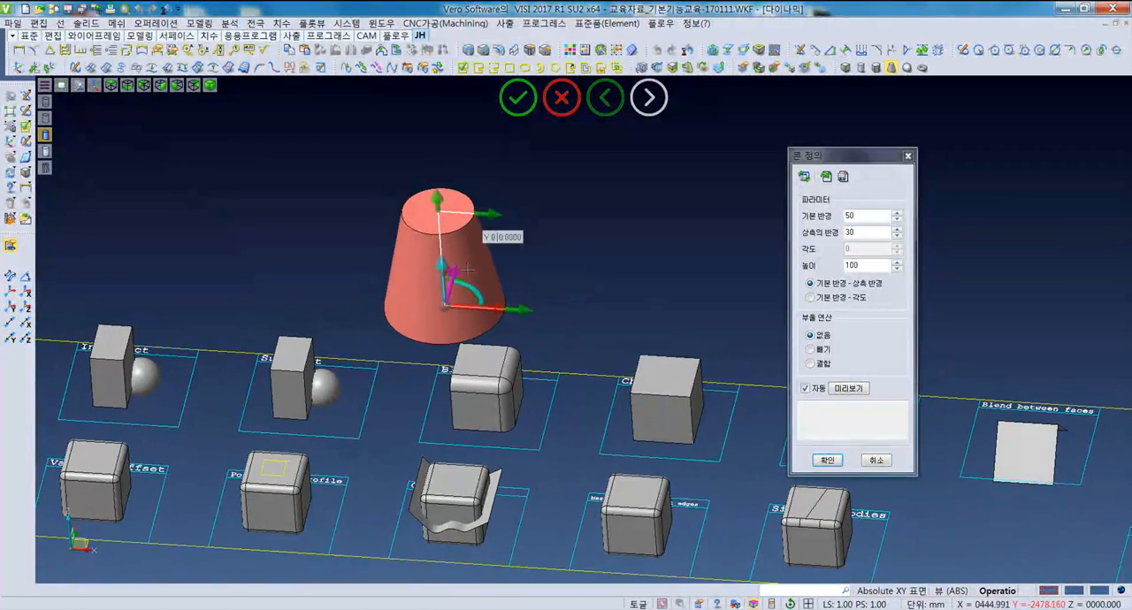
double_click(856, 232)
type("0")
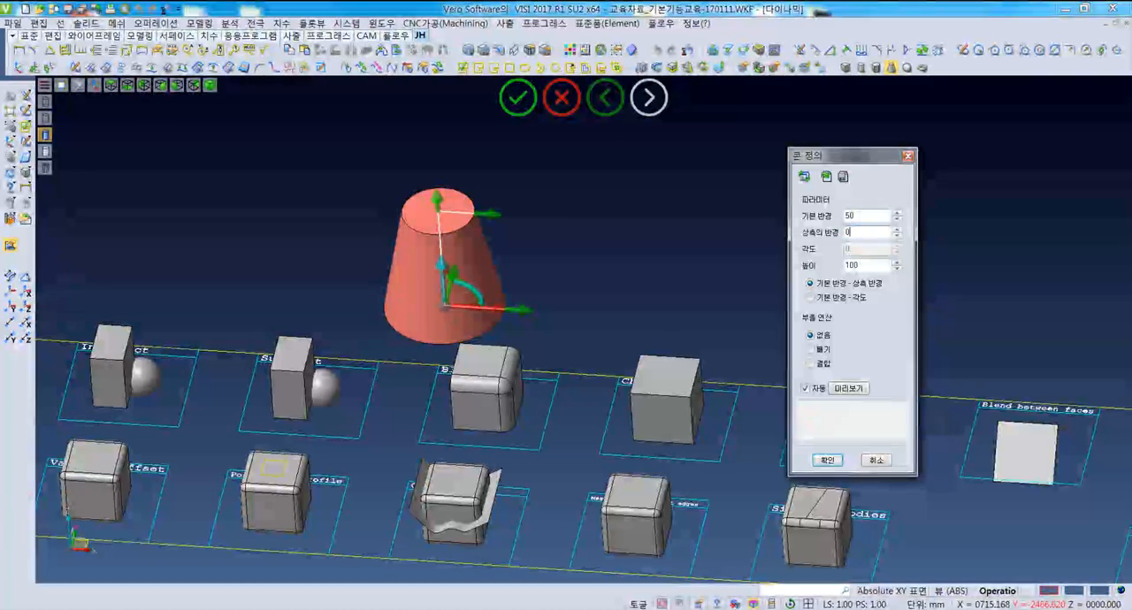
left_click(832, 391)
scroll(440, 334, "up", 5)
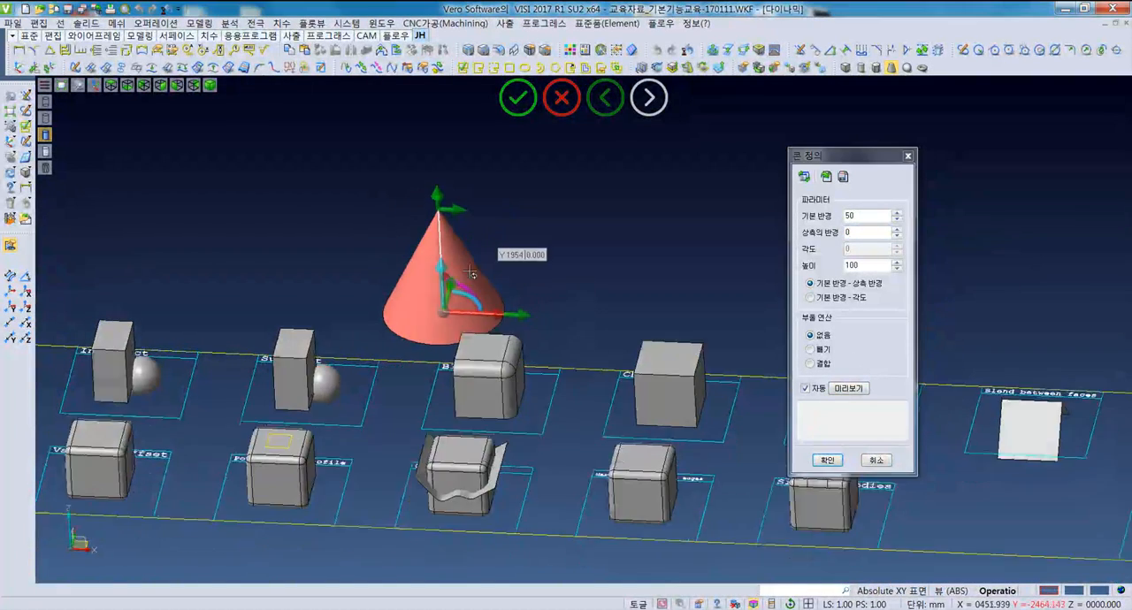
middle_click_drag(439, 335, 422, 347)
left_click(828, 459)
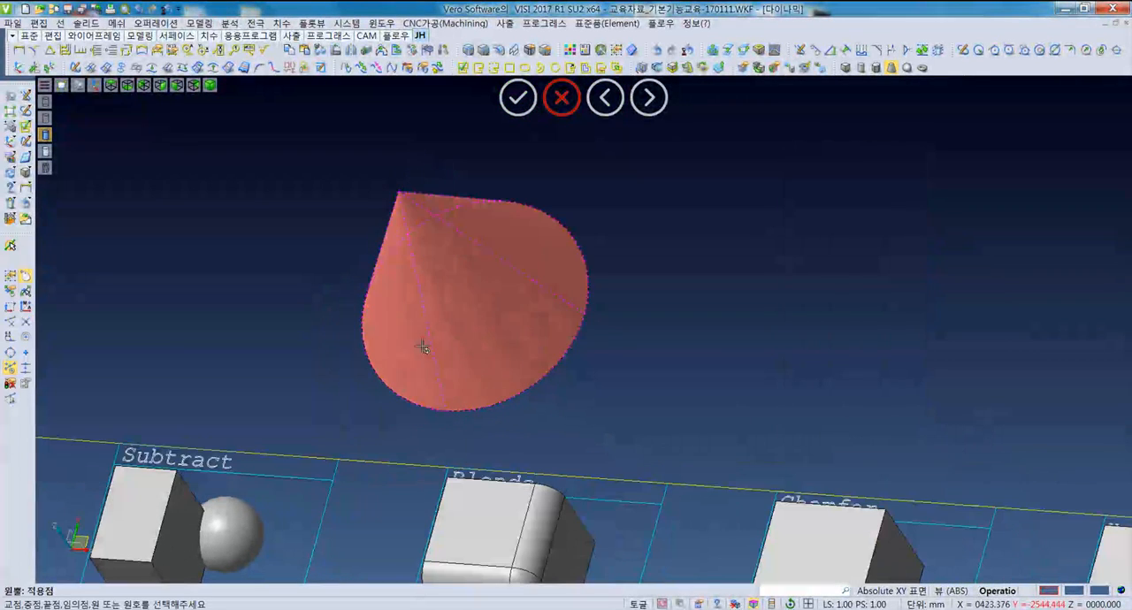
- End the cone command and delete the new cone
left_click(452, 296)
key("Escape")
left_click(455, 313)
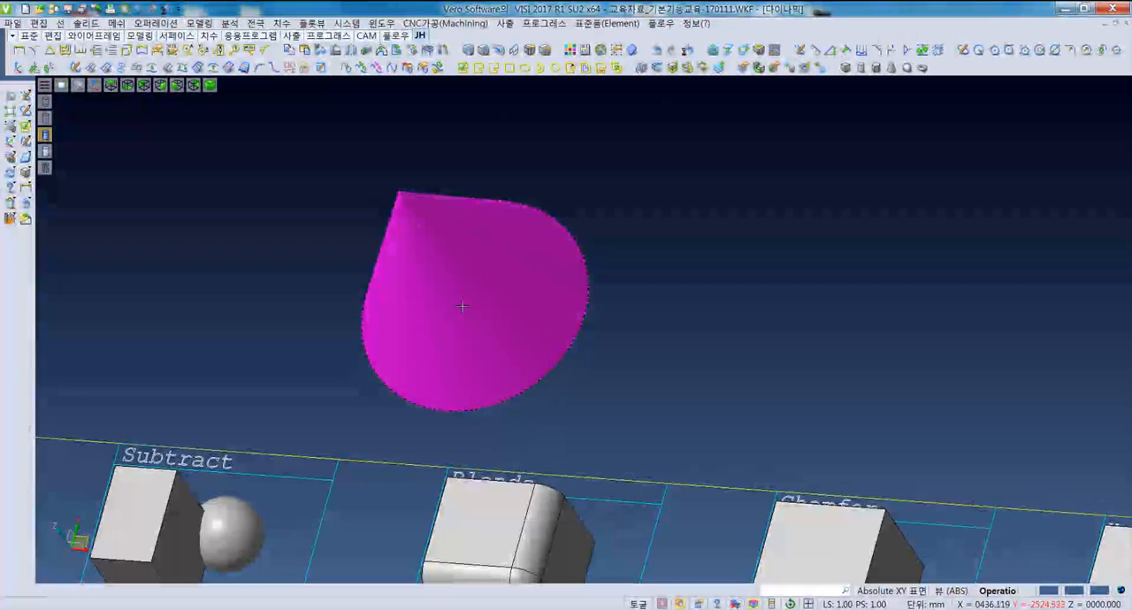
key("Delete")
- Create a sphere with a 50 mm radius in the empty area above the Blends and Chamfer samples
scroll(476, 337, "down", 3)
key("F5")
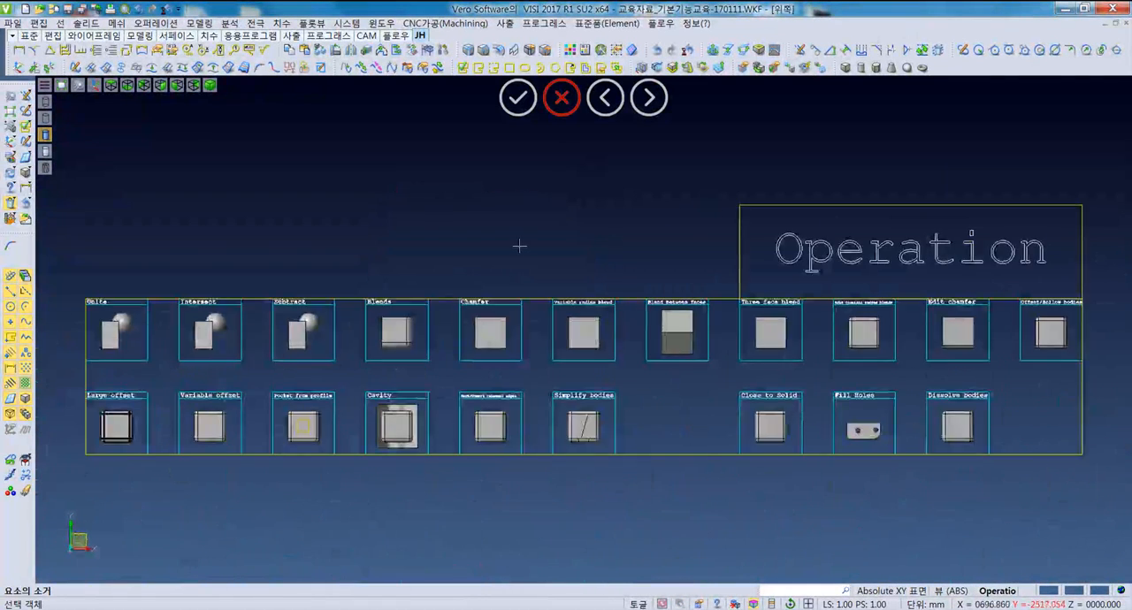
scroll(513, 245, "up", 3)
left_click(906, 68)
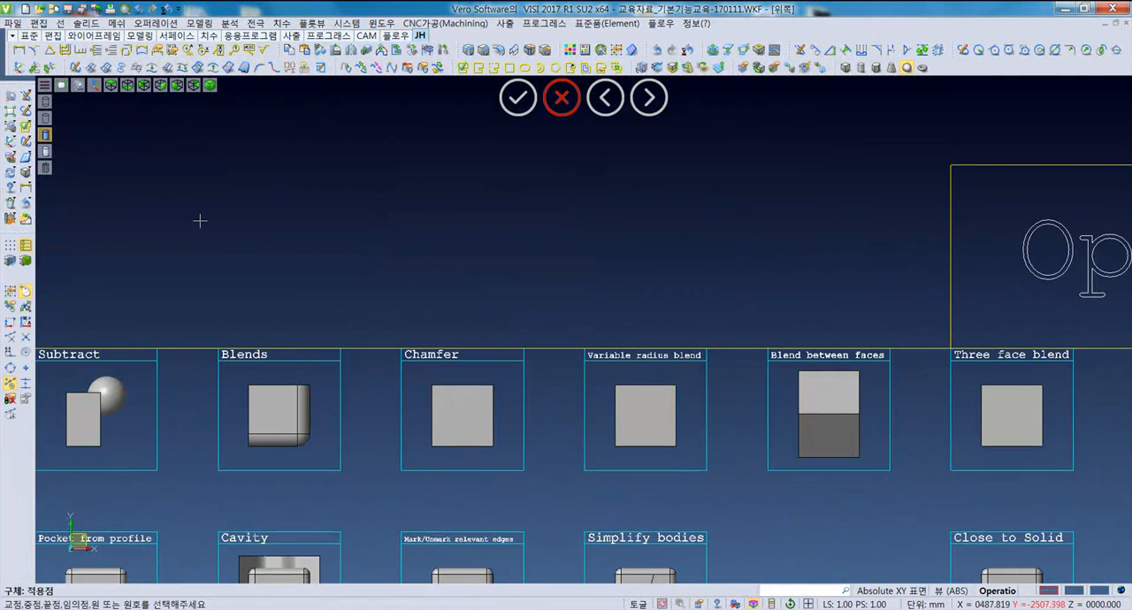
left_click(389, 244)
middle_click_drag(435, 299, 416, 316)
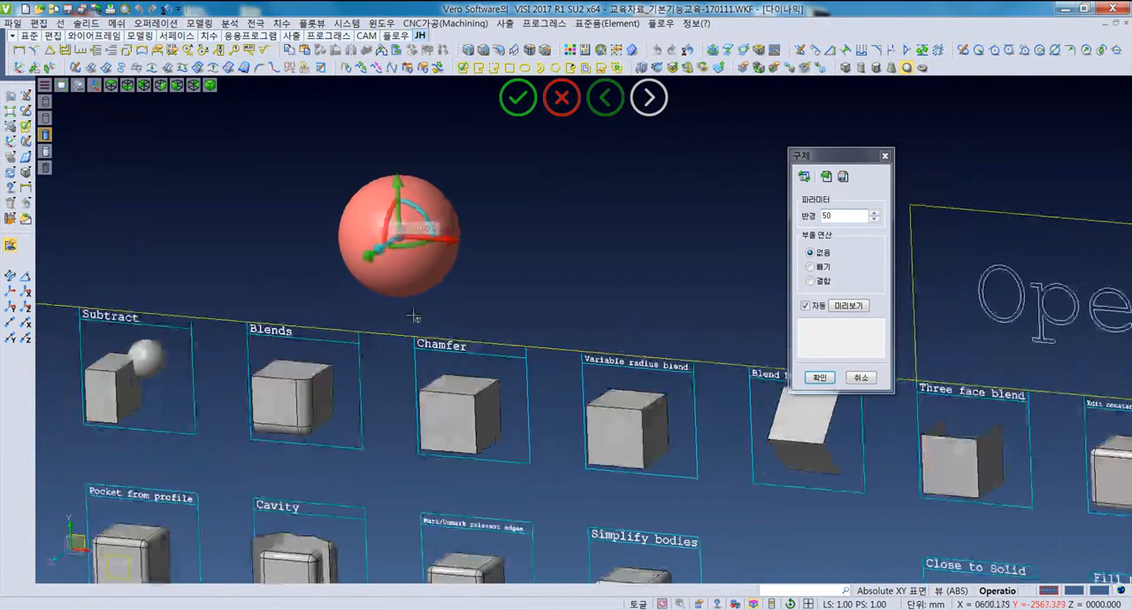
left_click_drag(855, 219, 453, 263)
middle_click_drag(452, 262, 493, 253)
left_click(819, 378)
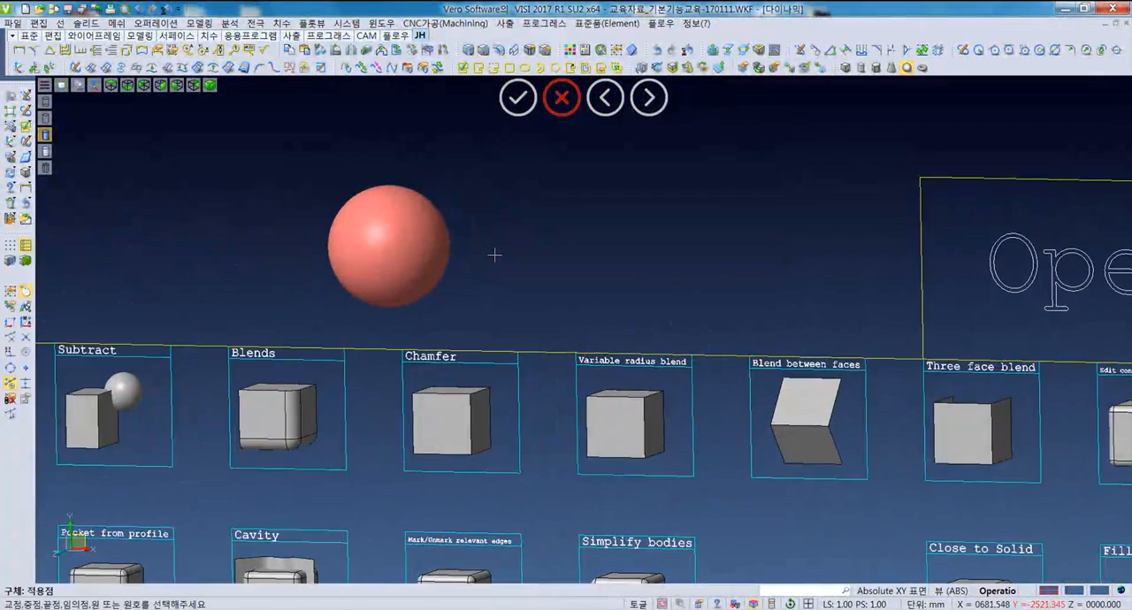
- End the sphere command and delete the new sphere
left_click(403, 239)
key("Escape")
key("Delete")
left_click(425, 264)
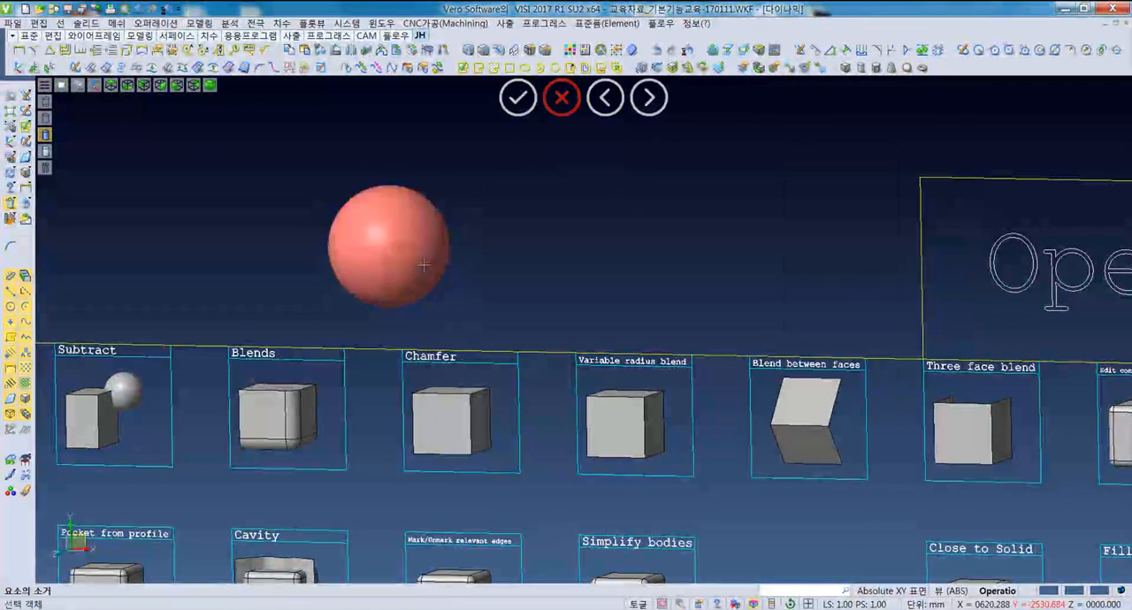
right_click(429, 264)
- Show the model from the top and place a torus in the empty area above the Blends and Chamfer samples
scroll(478, 270, "down", 2)
scroll(501, 246, "down", 2)
key("F5")
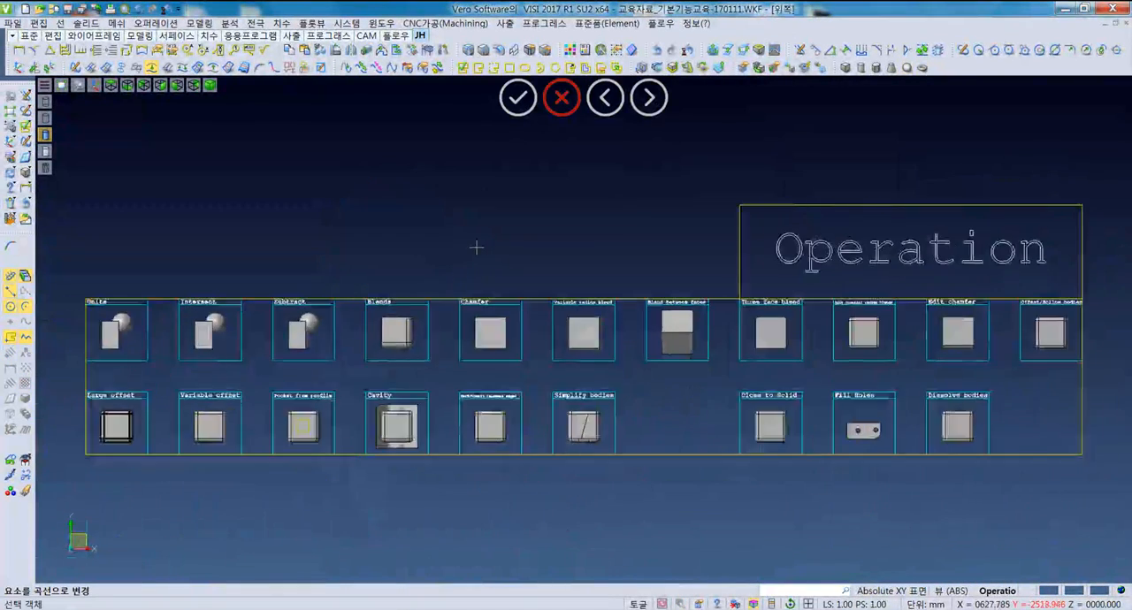
scroll(475, 246, "up", 4)
left_click(921, 68)
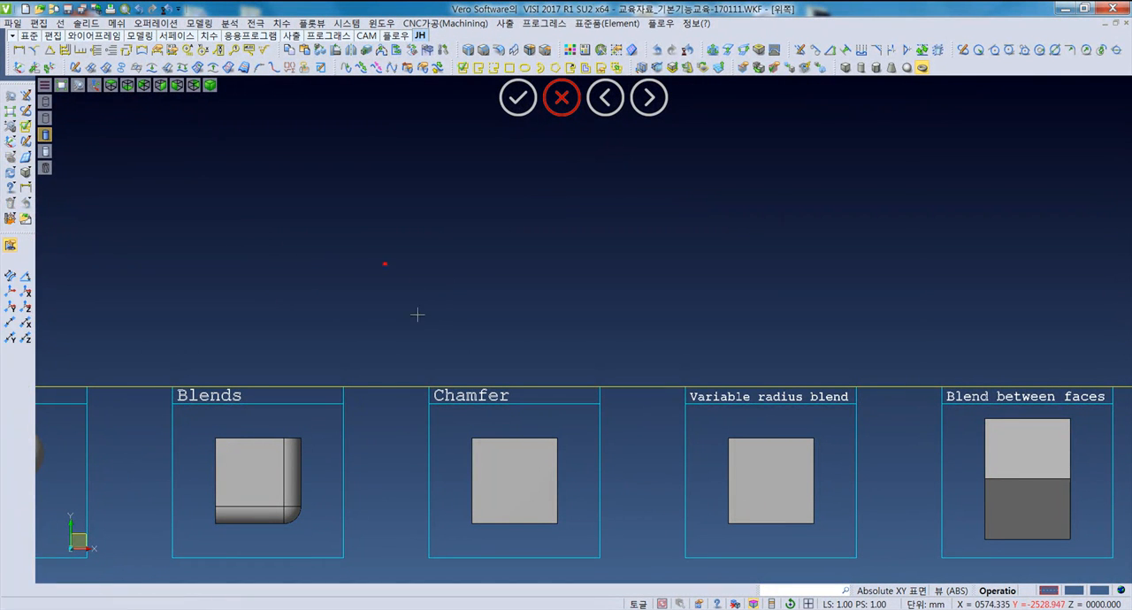
left_click(386, 263)
middle_click_drag(497, 322, 530, 321)
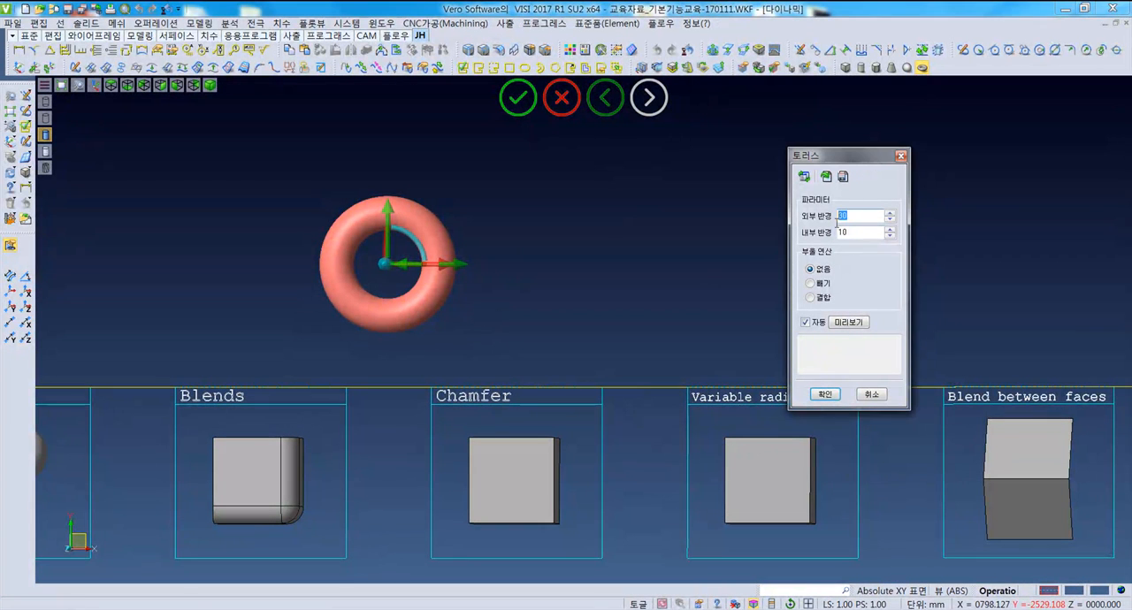
- Set the torus's outer radius to 40 mm and its inner radius to 15 mm, and create it
key("Tab")
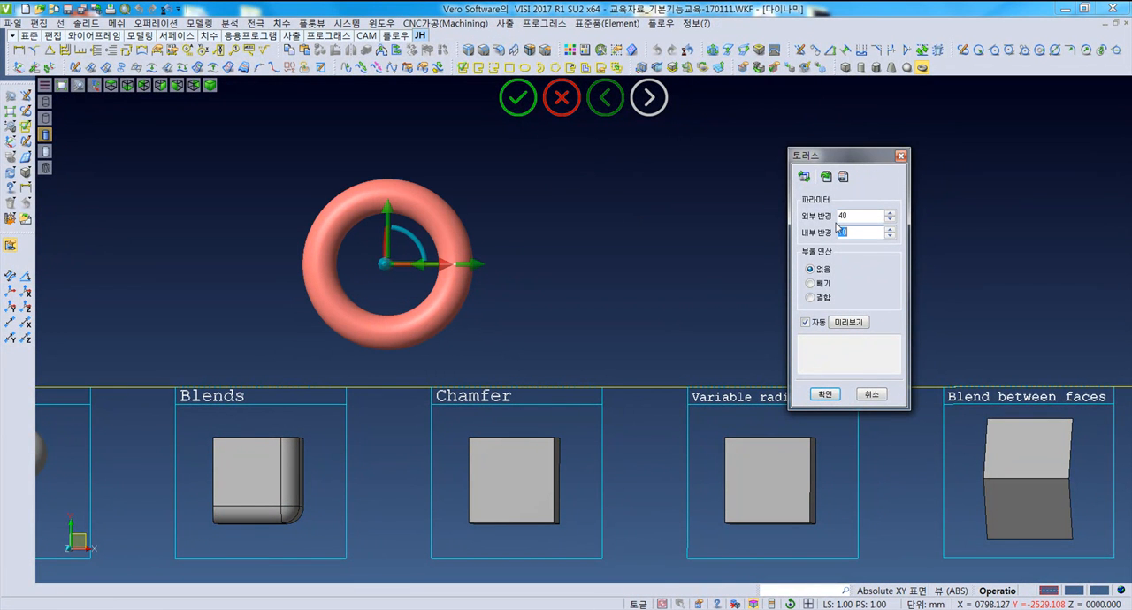
left_click(862, 323)
mouse_move(400, 278)
middle_mouse_down()
mouse_move(400, 264)
mouse_move(316, 273)
mouse_move(384, 286)
middle_mouse_up()
scroll(400, 263, "up", 2)
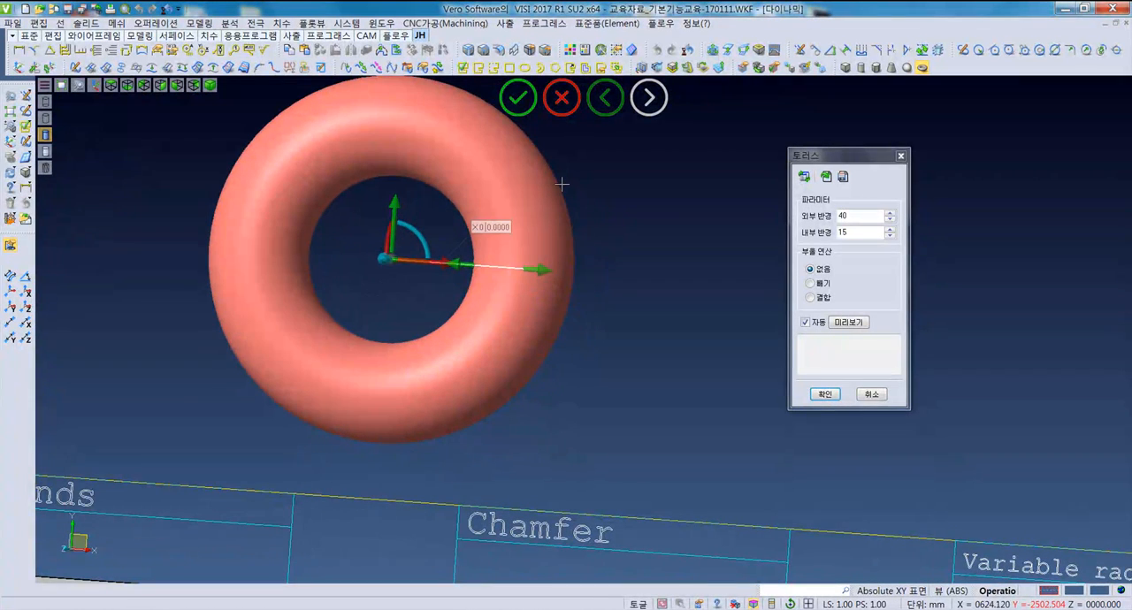
middle_click_drag(550, 208, 693, 294)
left_click(824, 394)
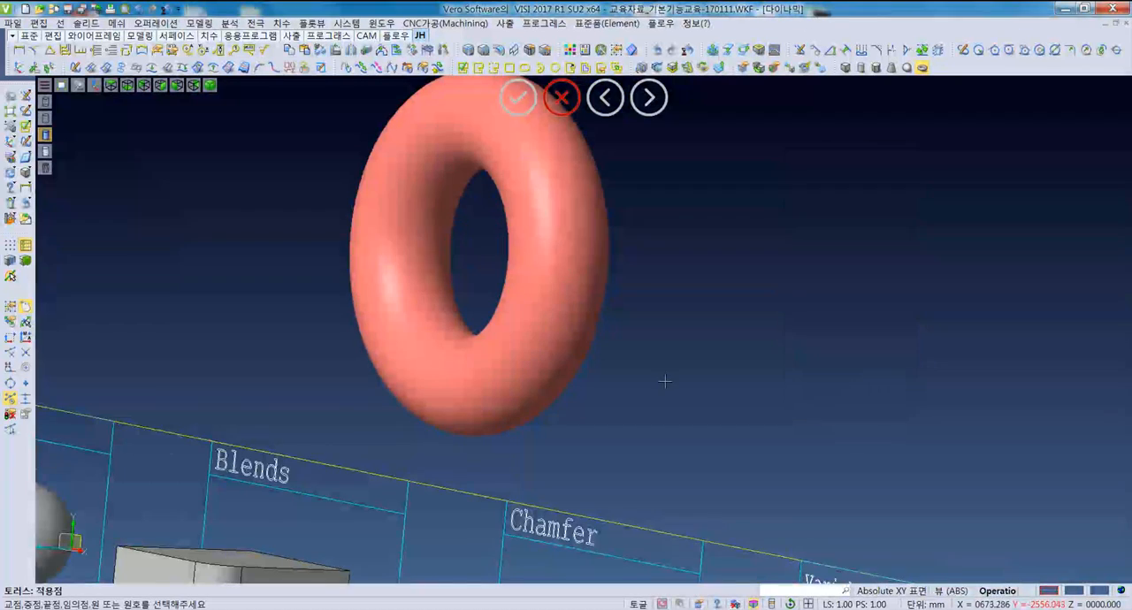
- End the torus command and delete the new torus
middle_click_drag(662, 381, 626, 366)
scroll(607, 383, "down", 2)
left_click(606, 383)
key("Escape")
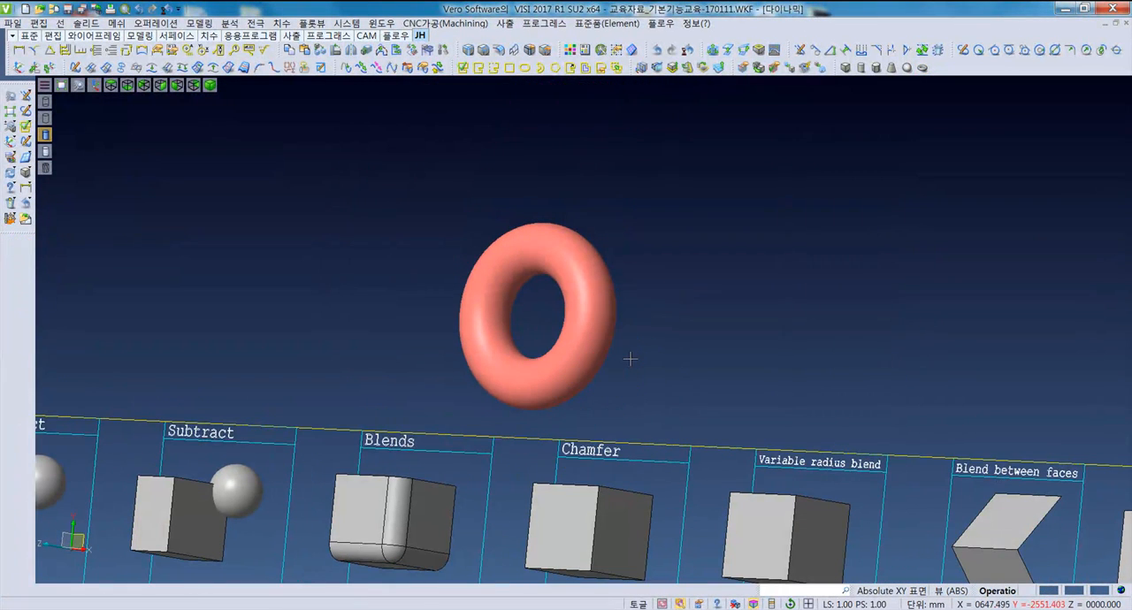
key("Delete")
- Show the Operation samples from the top and look through the available solid operations
key("F5")
scroll(288, 317, "up", 2)
middle_click_drag(196, 319, 379, 338)
scroll(377, 340, "down", 2)
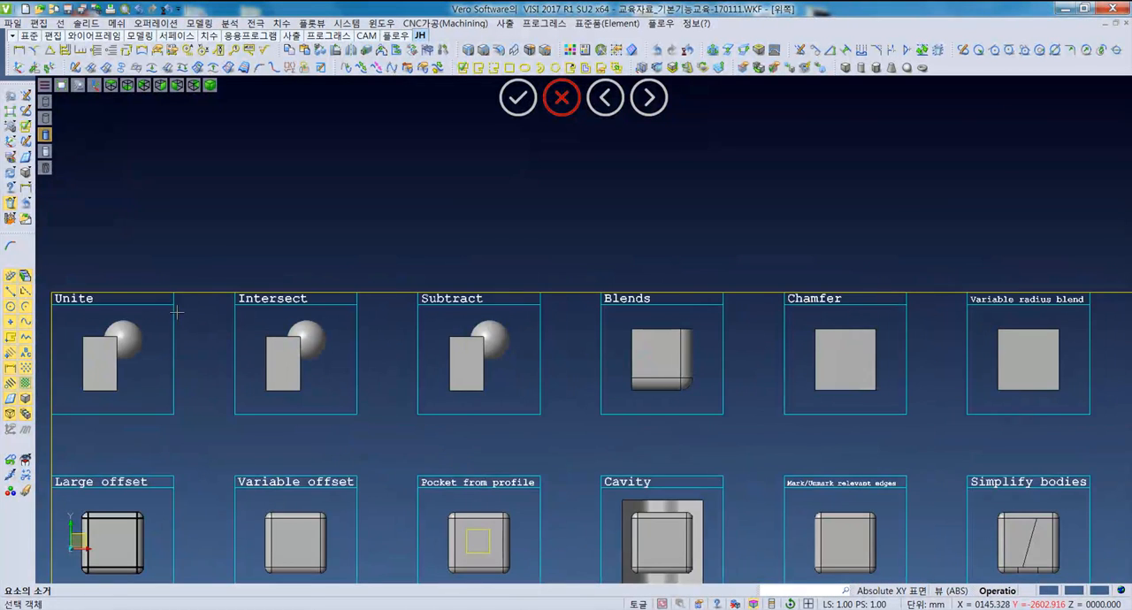
scroll(190, 321, "down", 1)
left_click(149, 23)
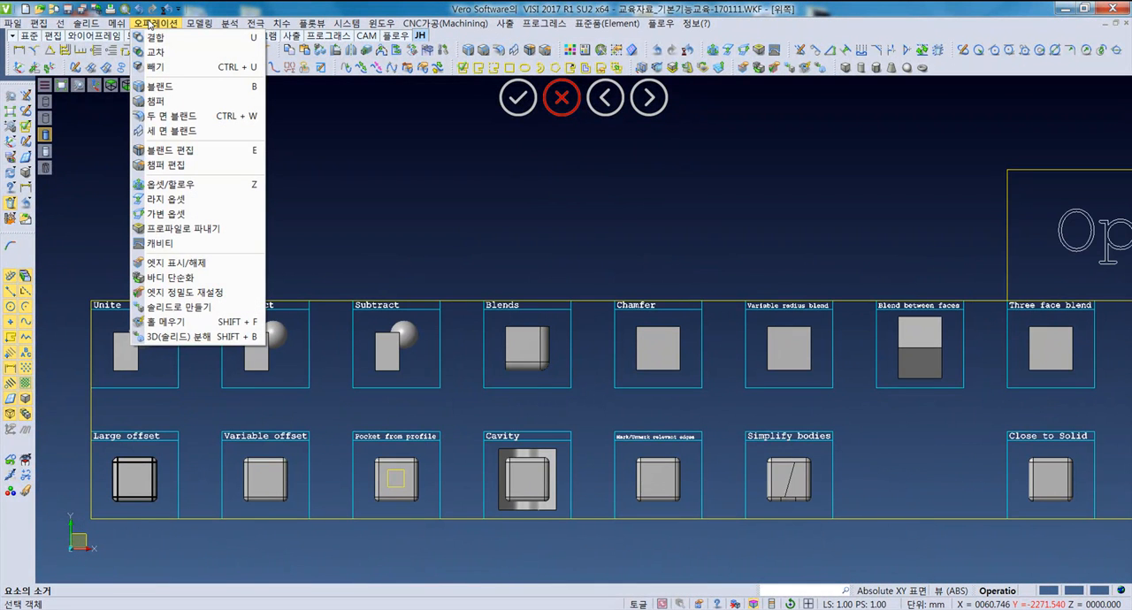
left_click(149, 22)
left_click(149, 23)
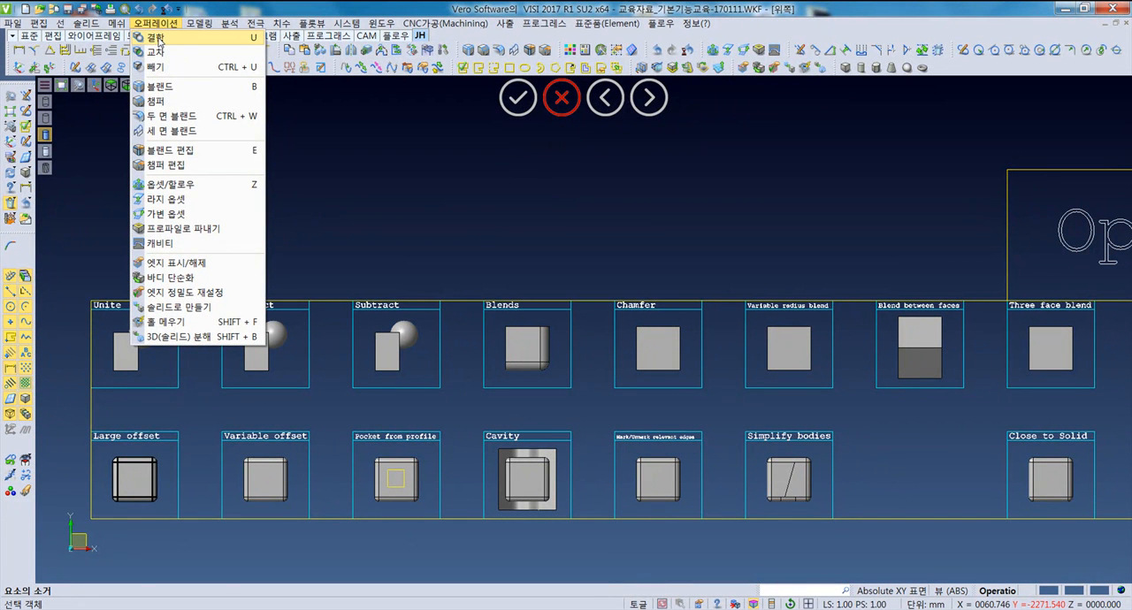
left_click(159, 39)
middle_click_drag(105, 387, 81, 361)
scroll(130, 358, "up", 4)
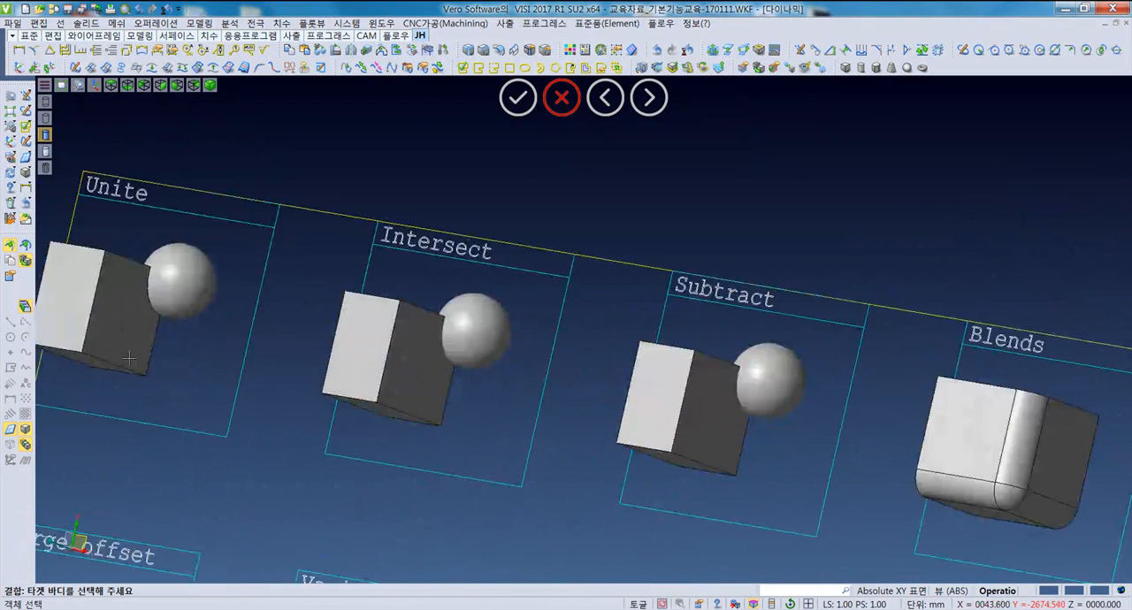
scroll(173, 361, "down", 2)
left_click(108, 330)
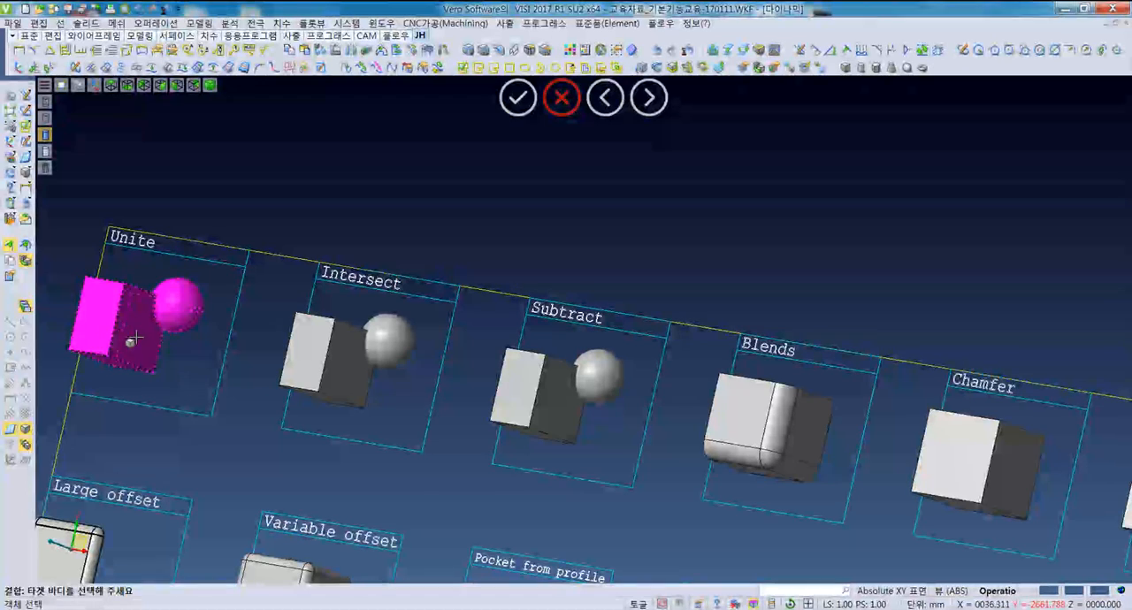
left_click(198, 319)
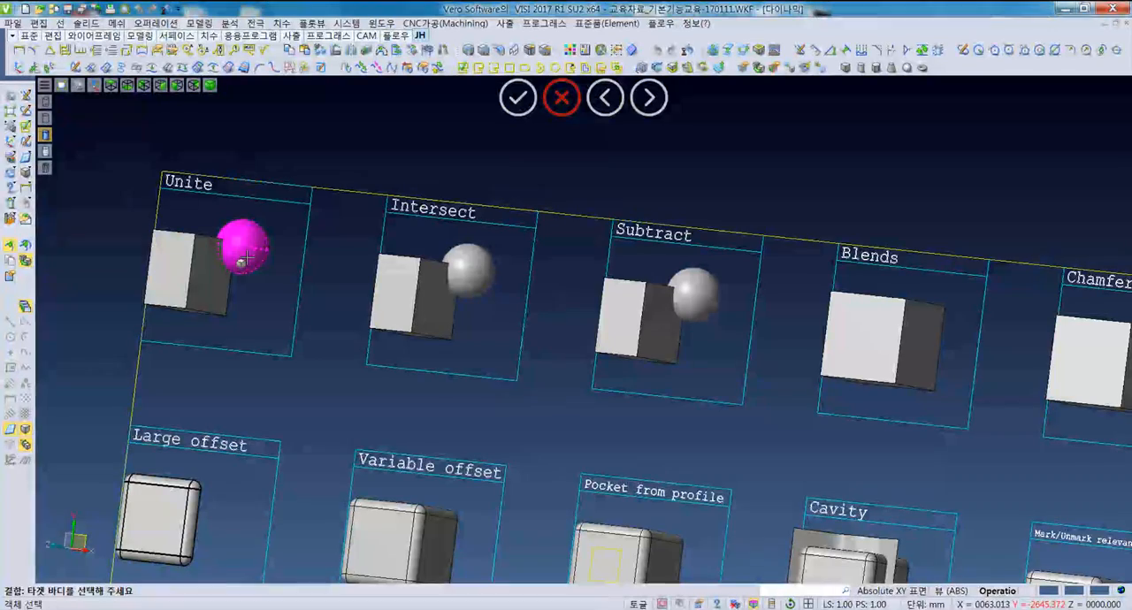
middle_click_drag(214, 267, 293, 370)
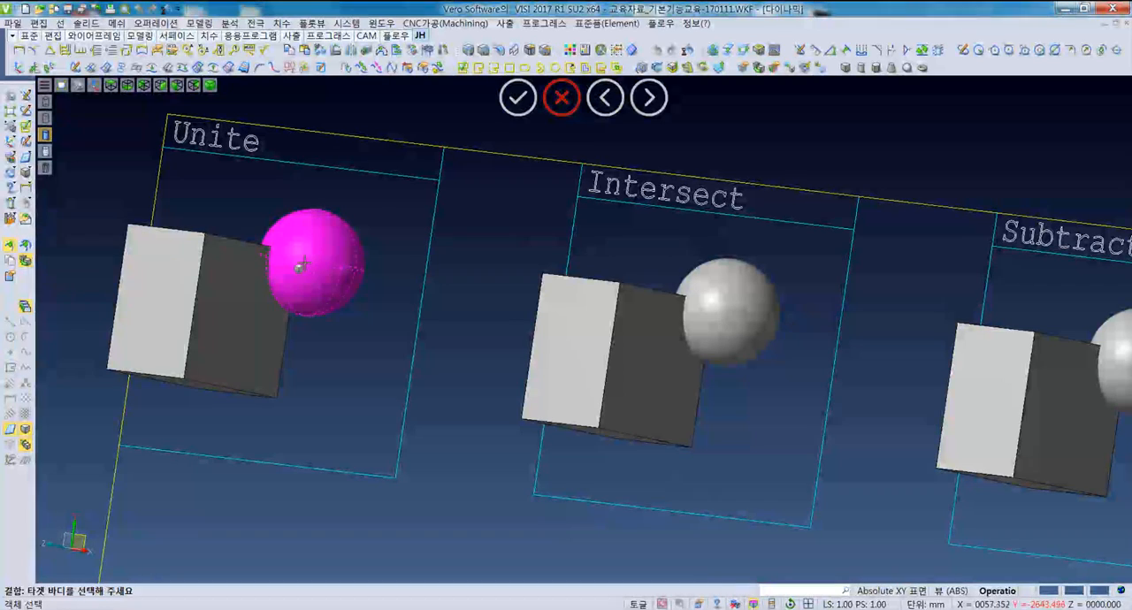
middle_click_drag(322, 372, 328, 366)
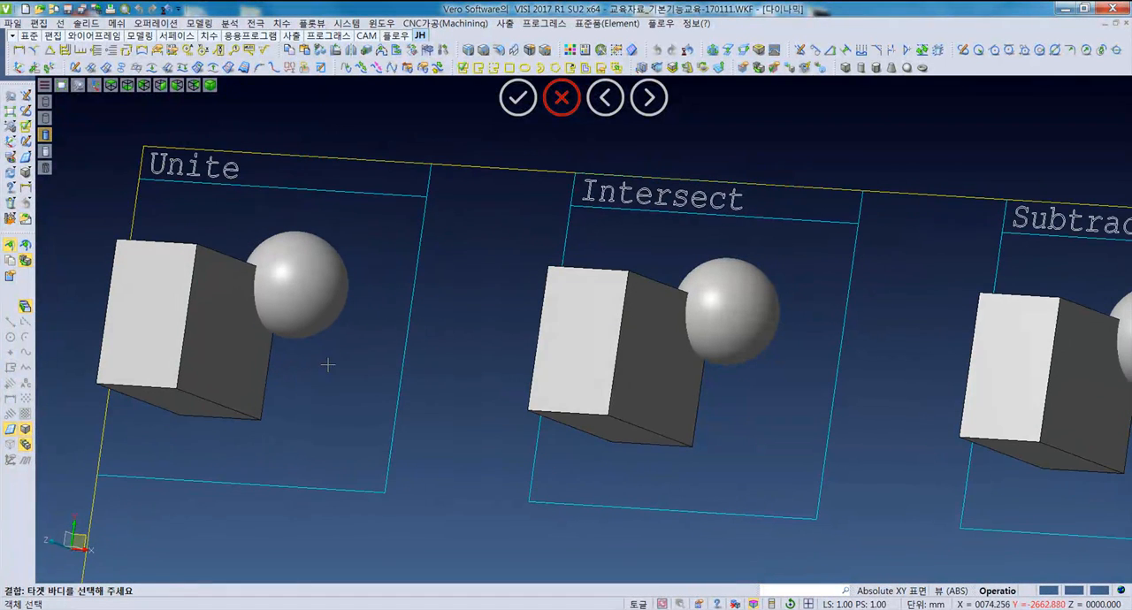
key("Escape")
- Unite the sphere with the box in the Unite sample, using the box as the target body
left_click(159, 23)
left_click(177, 37)
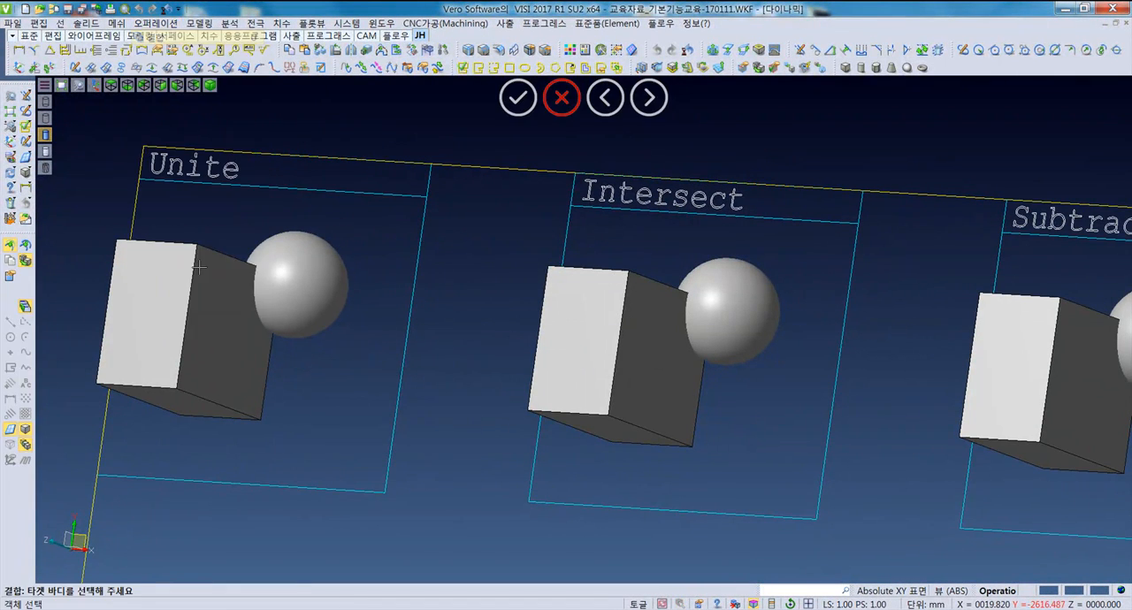
left_click(210, 332)
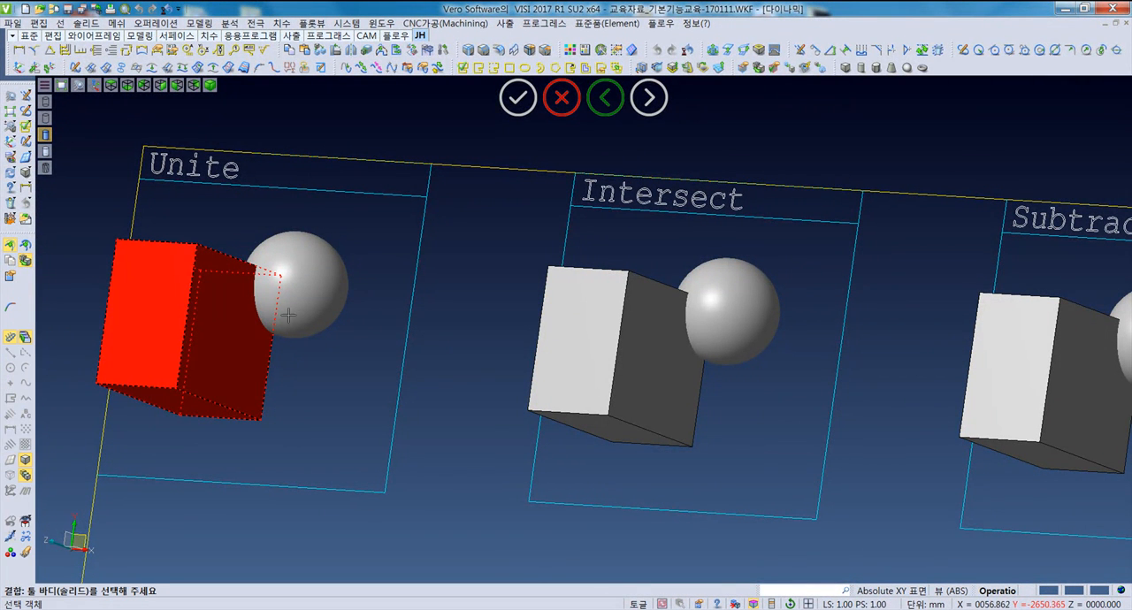
left_click(309, 298)
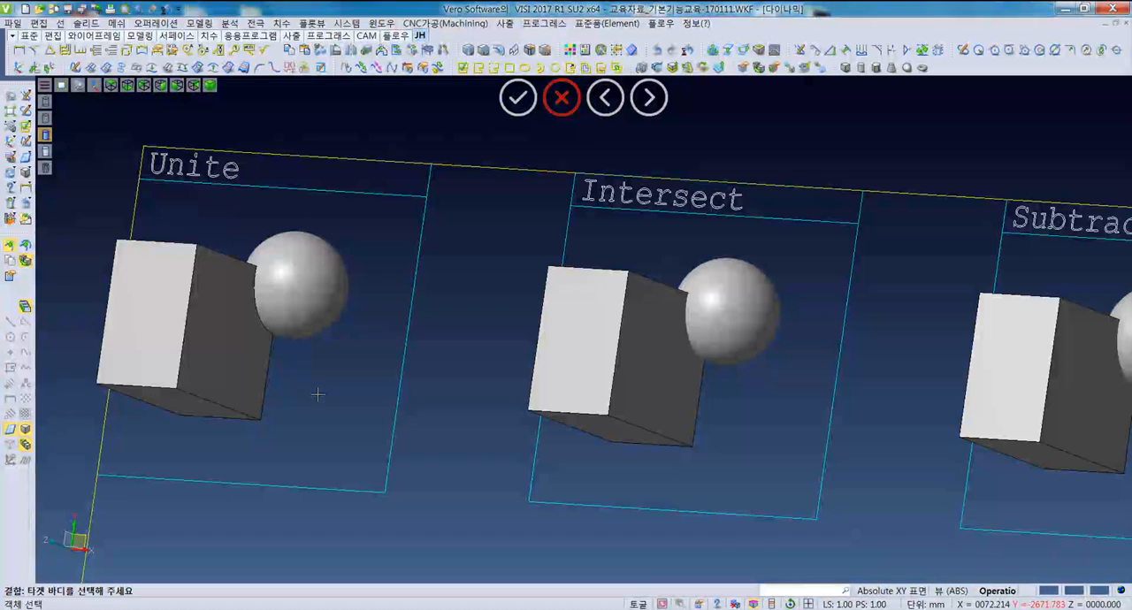
key("Escape")
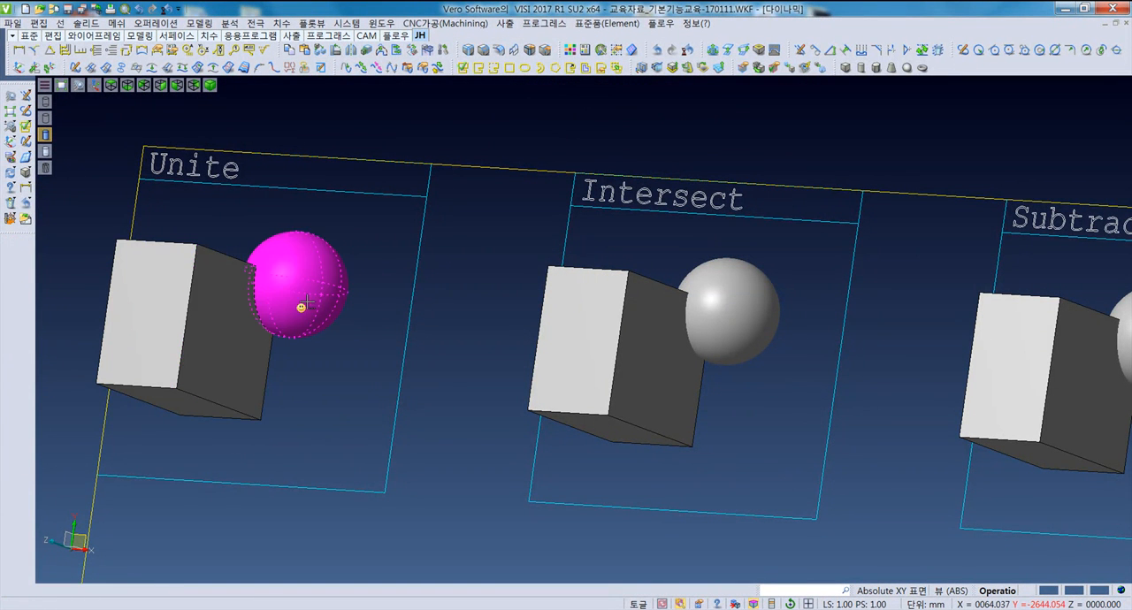
- Select the box and sphere in the Unite sample to check whether they form a single body
scroll(336, 387, "down", 3)
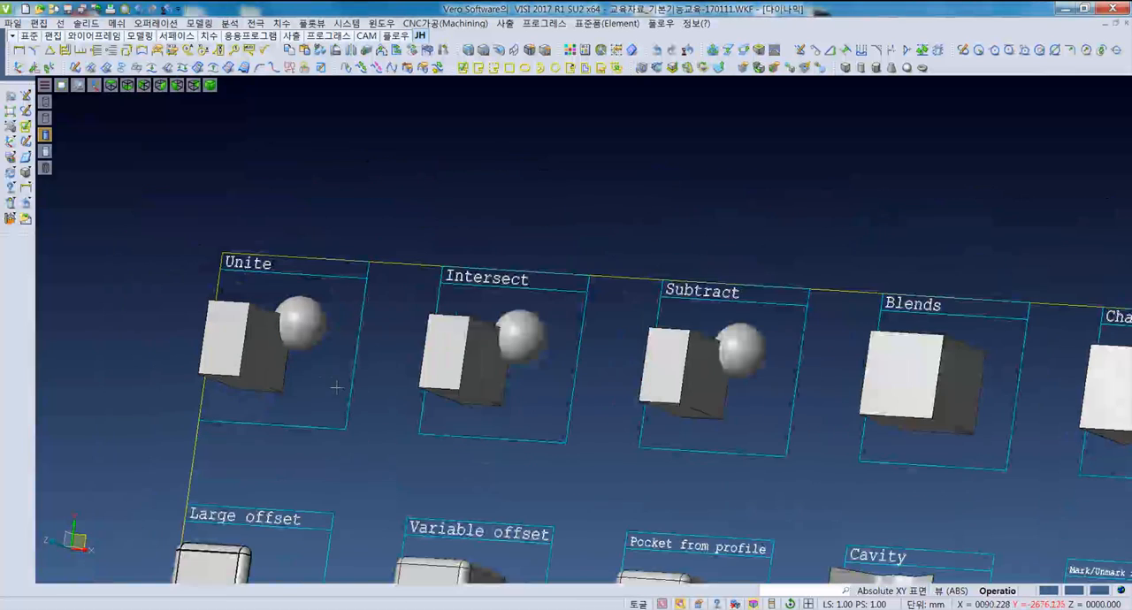
left_click(296, 340)
left_click(282, 351)
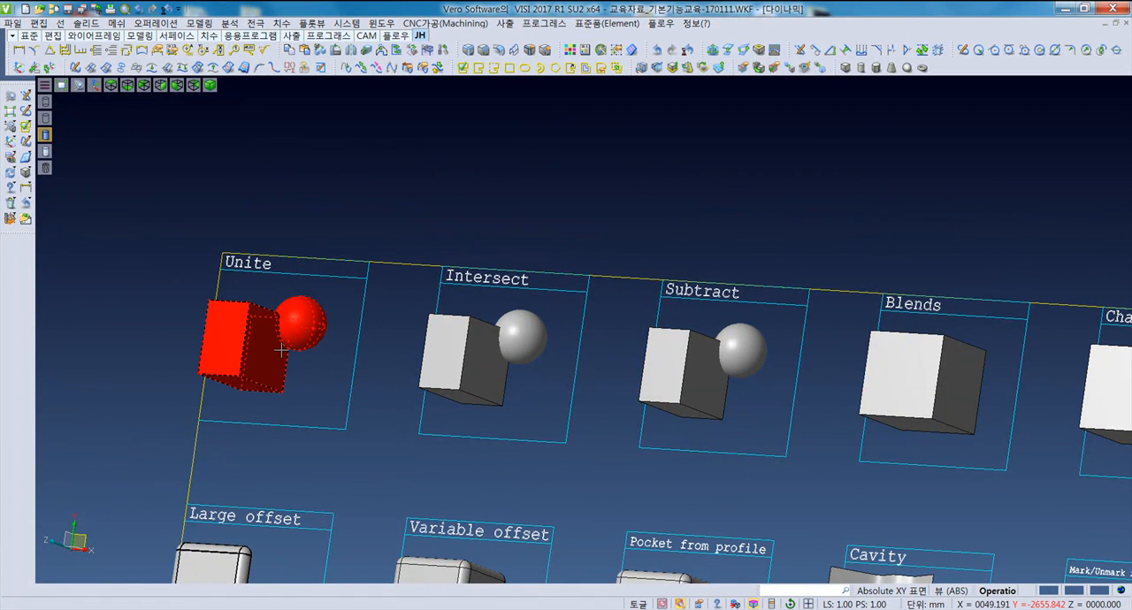
scroll(281, 351, "up", 4)
left_click(334, 356)
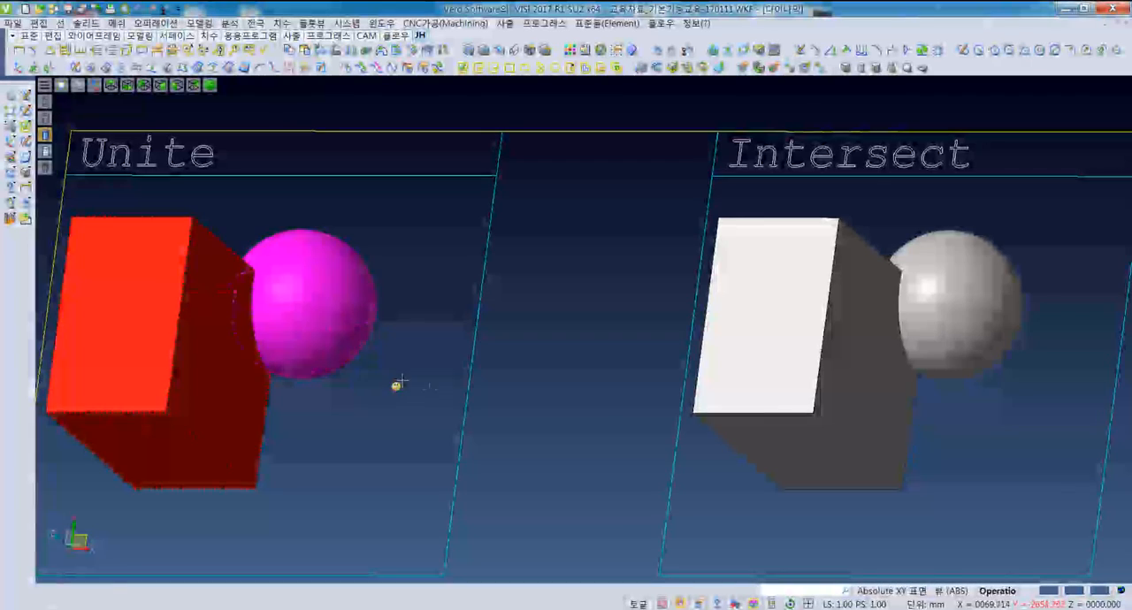
right_click(356, 372)
- Intersect the box with the sphere in the Intersect sample, using the box as the target body
scroll(425, 391, "down", 2)
key("F5")
scroll(316, 357, "up", 5)
scroll(328, 364, "up", 3)
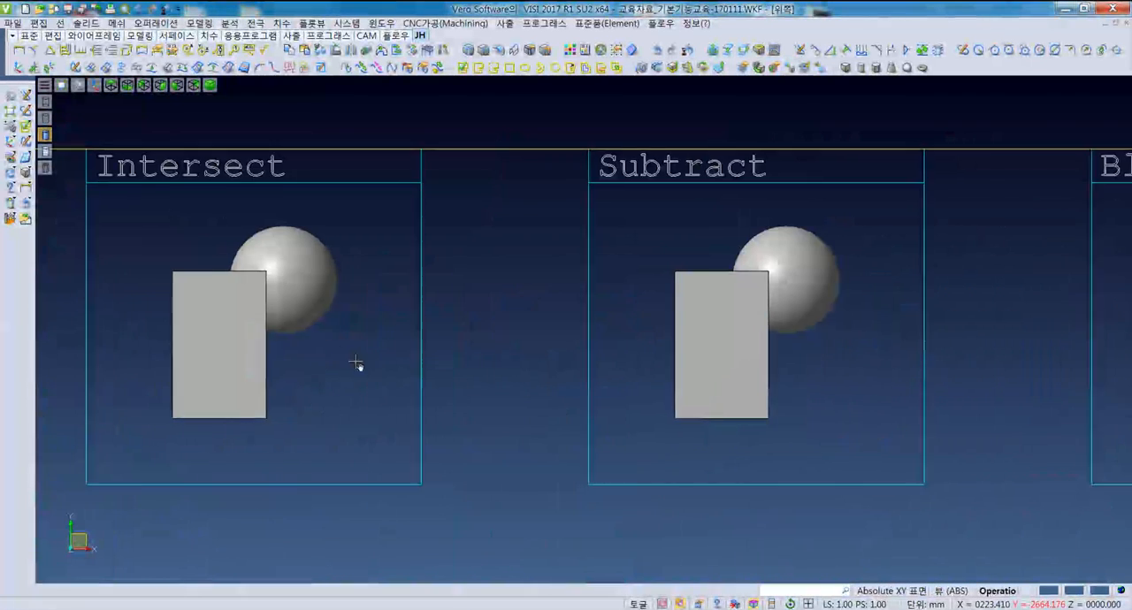
left_click(152, 24)
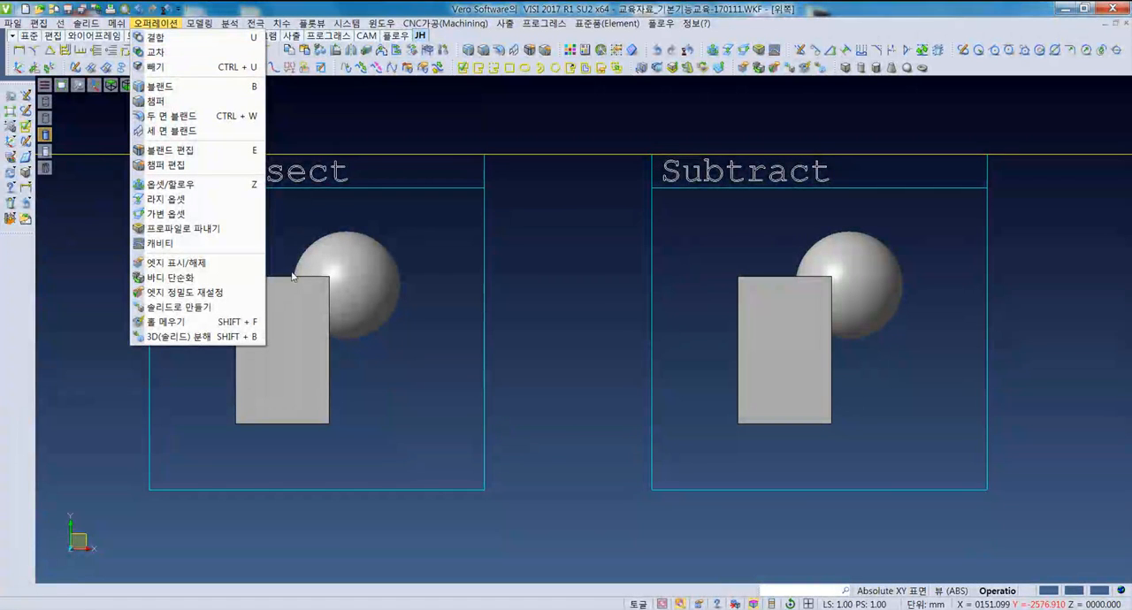
left_click(361, 373)
middle_click_drag(346, 378, 400, 329)
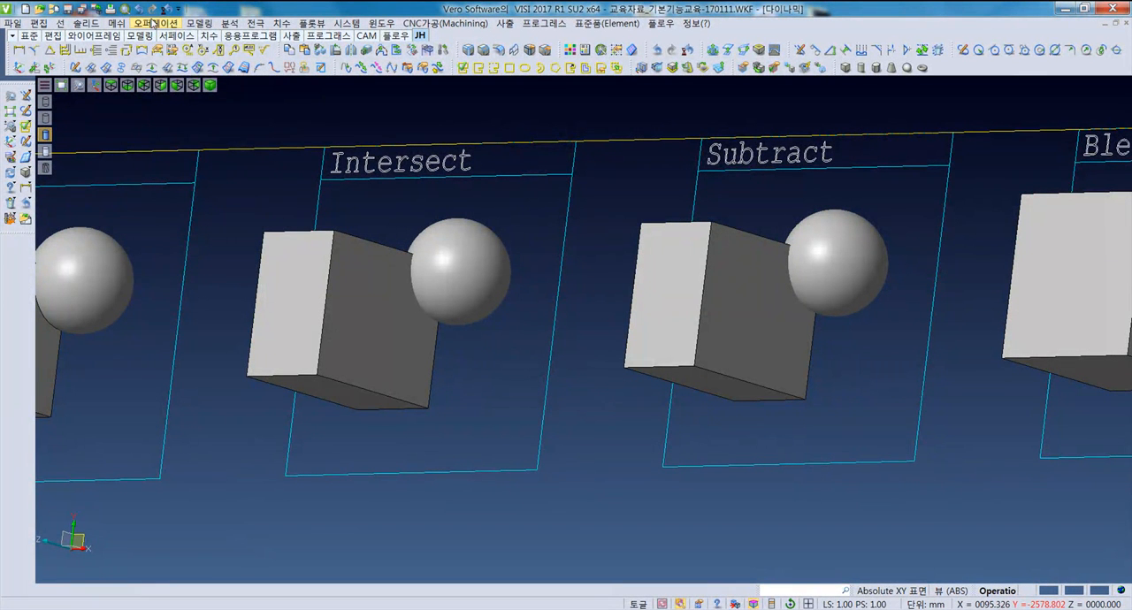
left_click(156, 23)
left_click(180, 56)
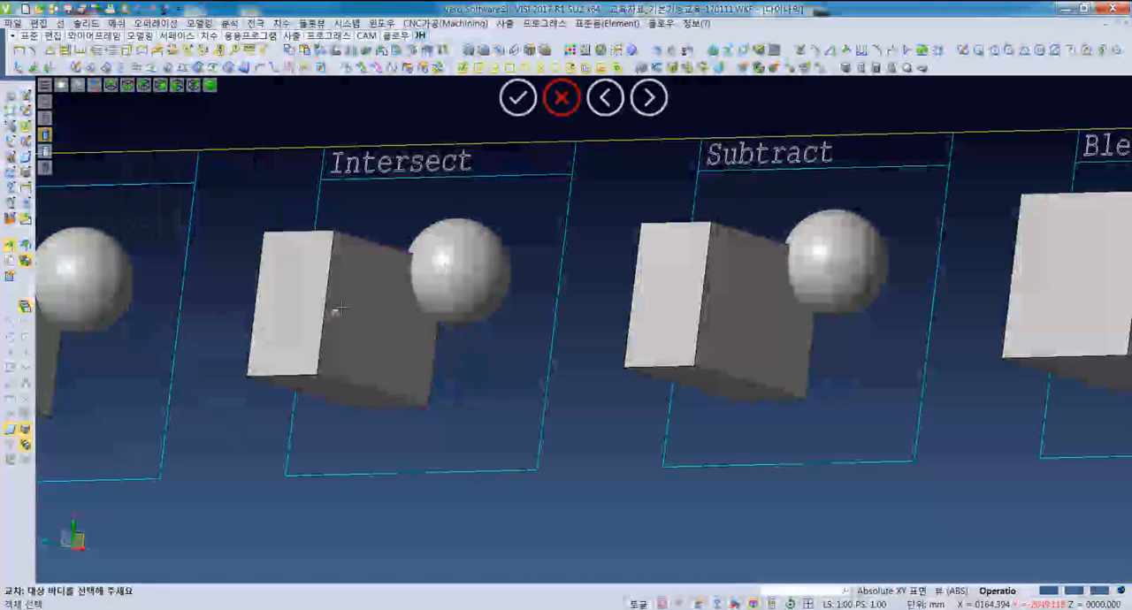
left_click(397, 317)
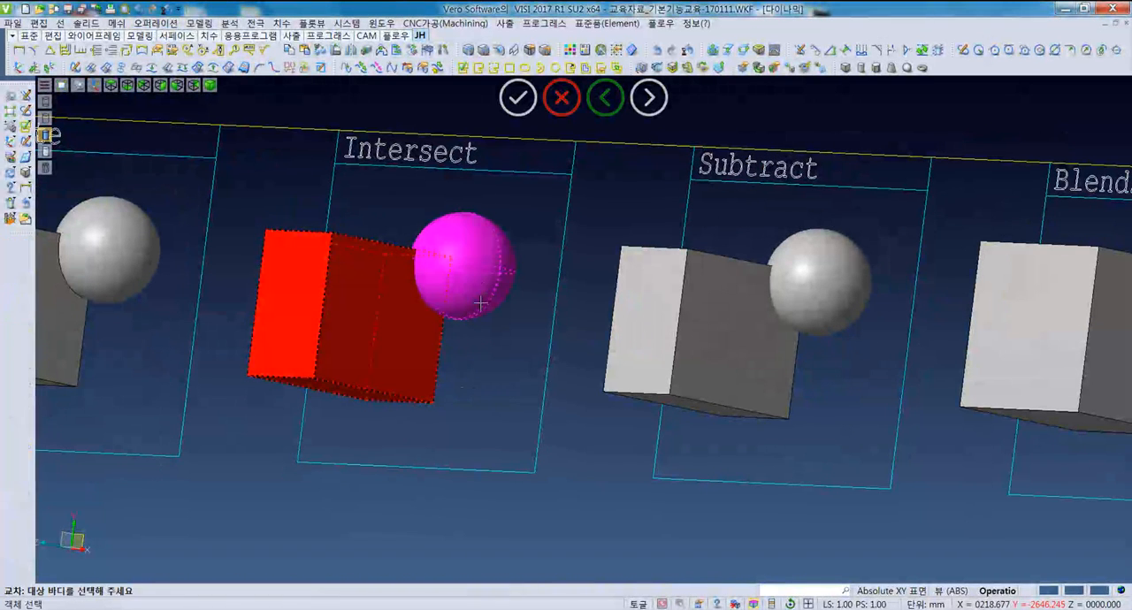
left_click(480, 292)
- Inspect the remaining common volume, undo the intersection and show the Subtract sample from the top
middle_click_drag(462, 342, 480, 331)
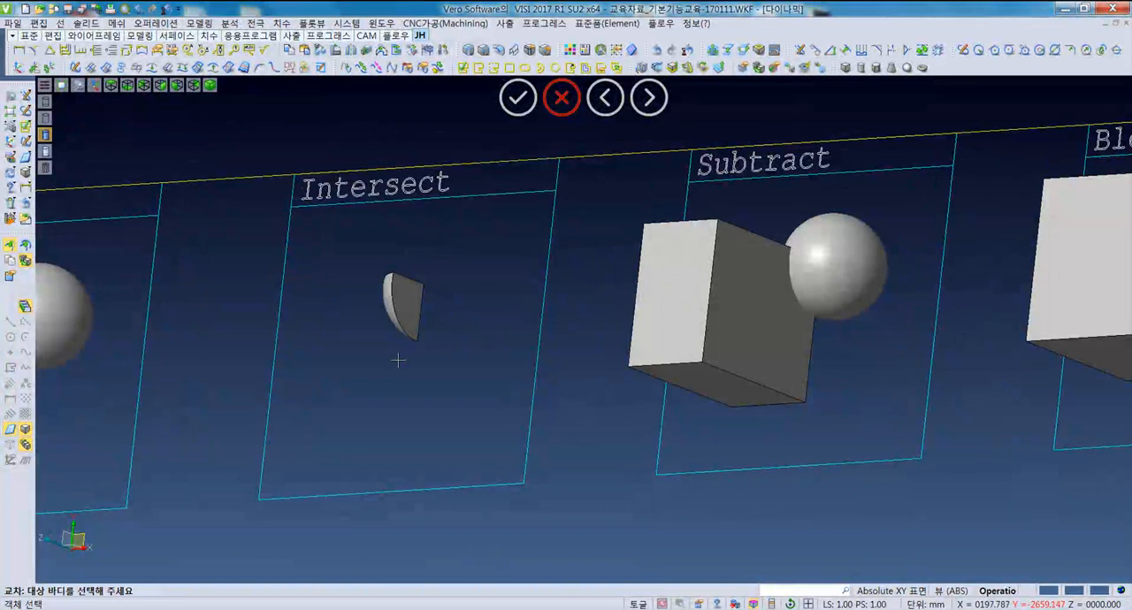
middle_click_drag(408, 341, 399, 317)
key("ctrl+z")
scroll(448, 351, "down", 5)
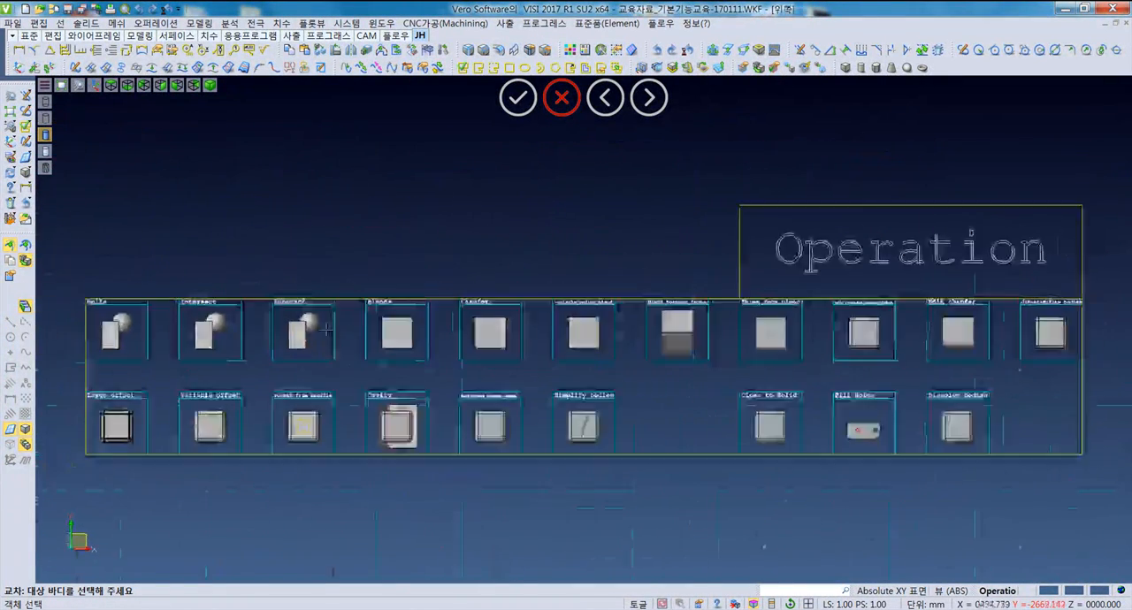
scroll(331, 324, "up", 5)
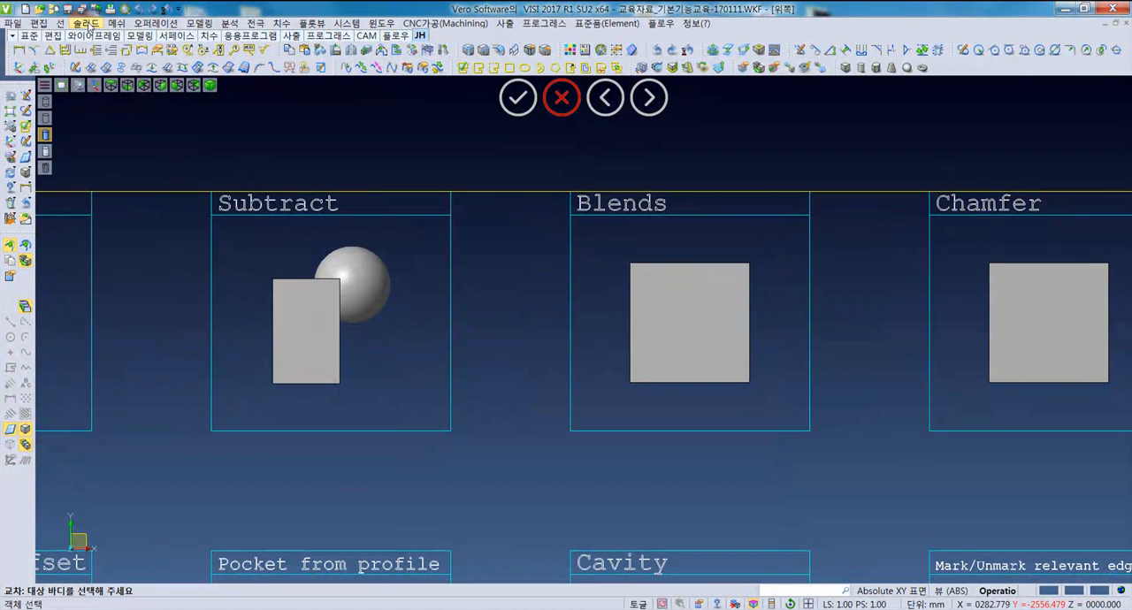
- Subtract the sphere from the box in the Subtract sample, using the box as the target body
left_click(156, 23)
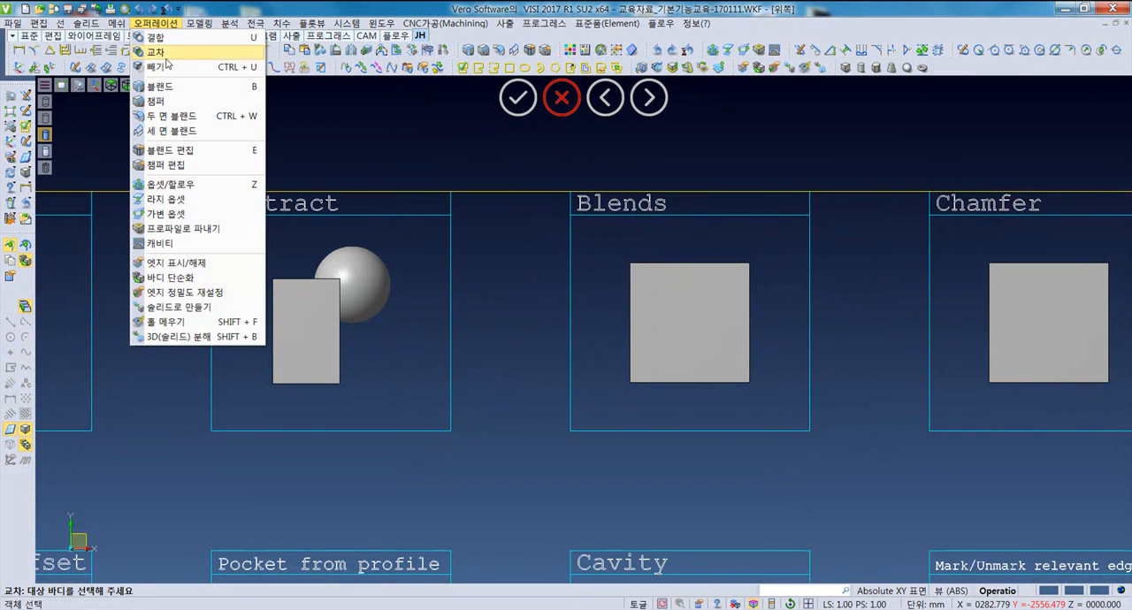
left_click(180, 76)
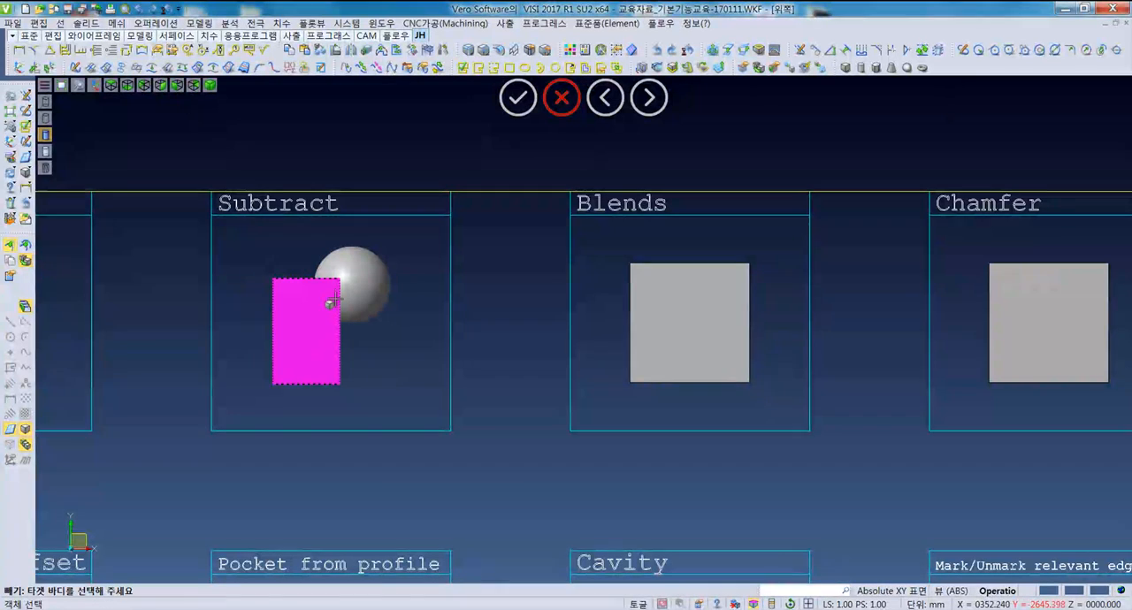
scroll(427, 356, "up", 2)
middle_click_drag(428, 355, 381, 306)
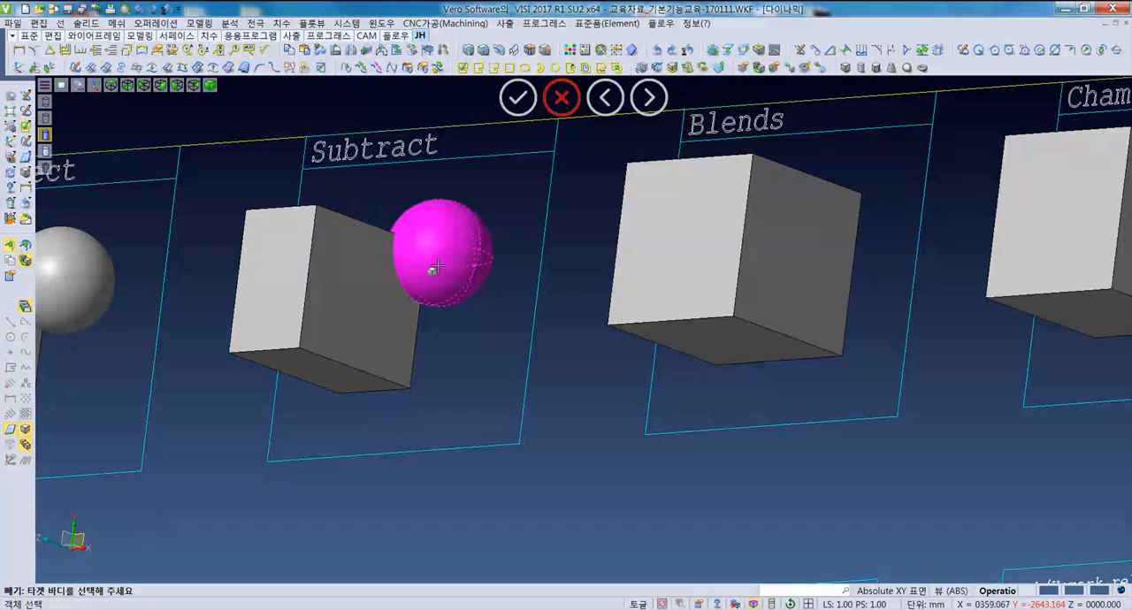
middle_click_drag(437, 312, 438, 339)
middle_click_drag(356, 309, 323, 317)
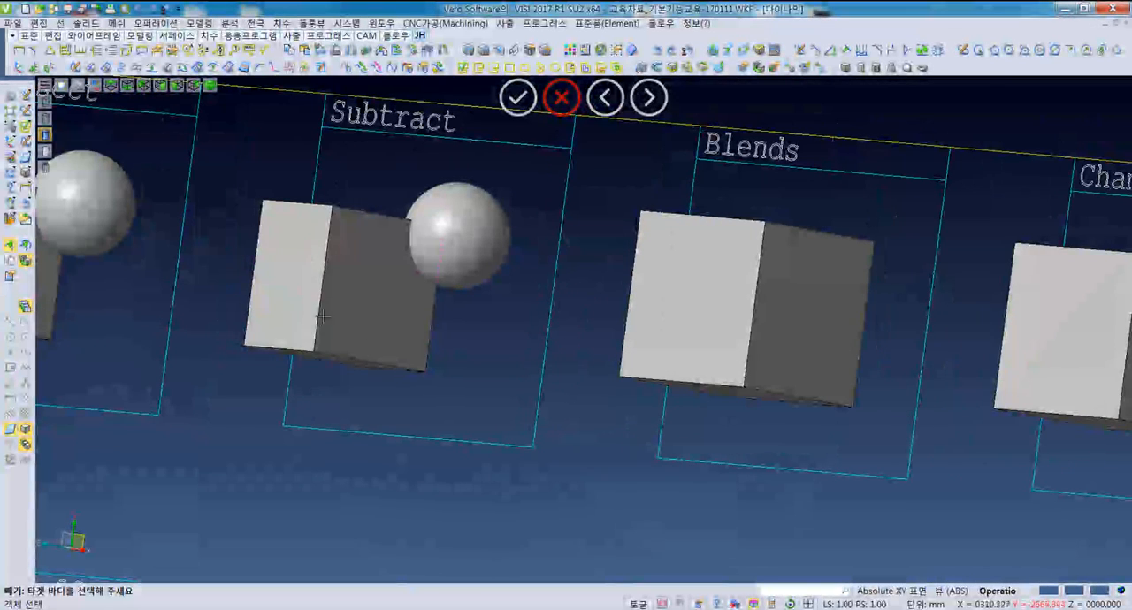
left_click(311, 309)
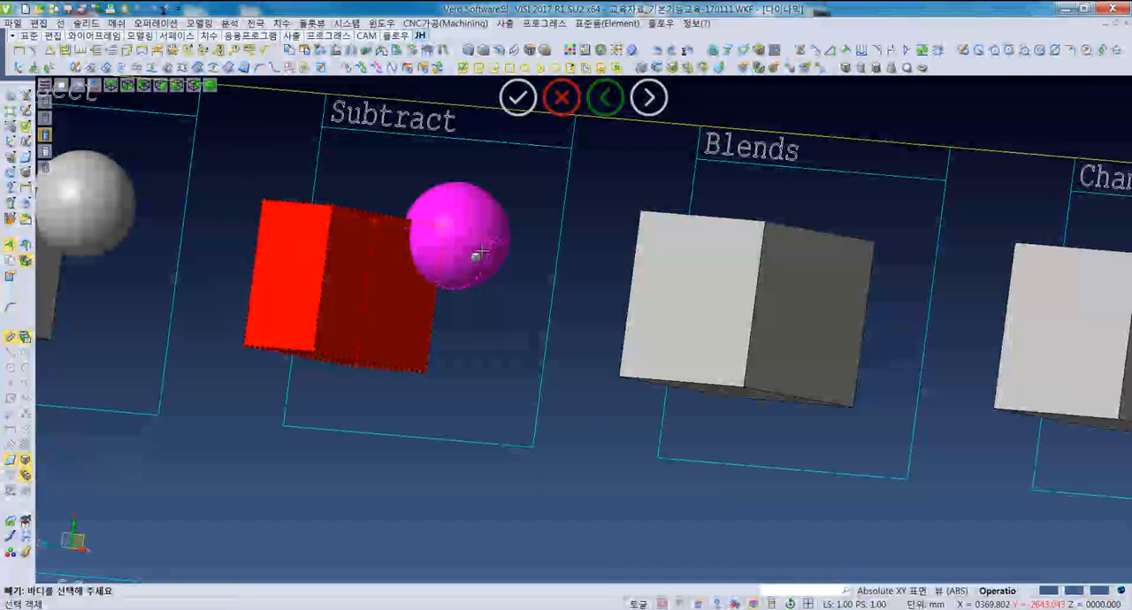
left_click(475, 253)
- Inspect the spherical cut in the box of the Subtract sample and undo the subtraction
middle_click_drag(465, 367, 455, 369)
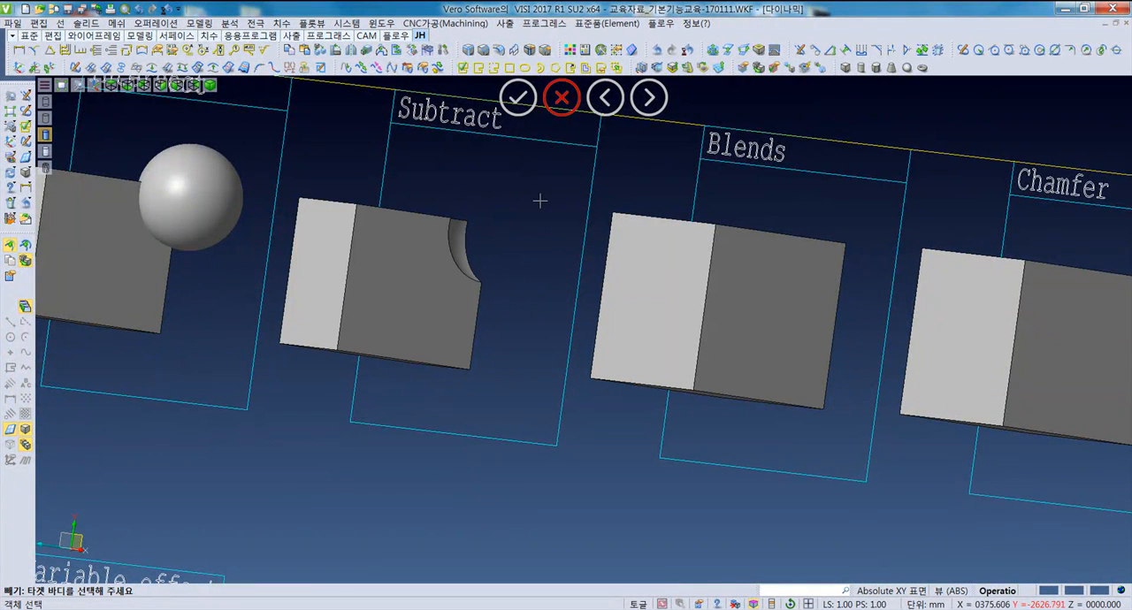
middle_click_drag(514, 232, 522, 230)
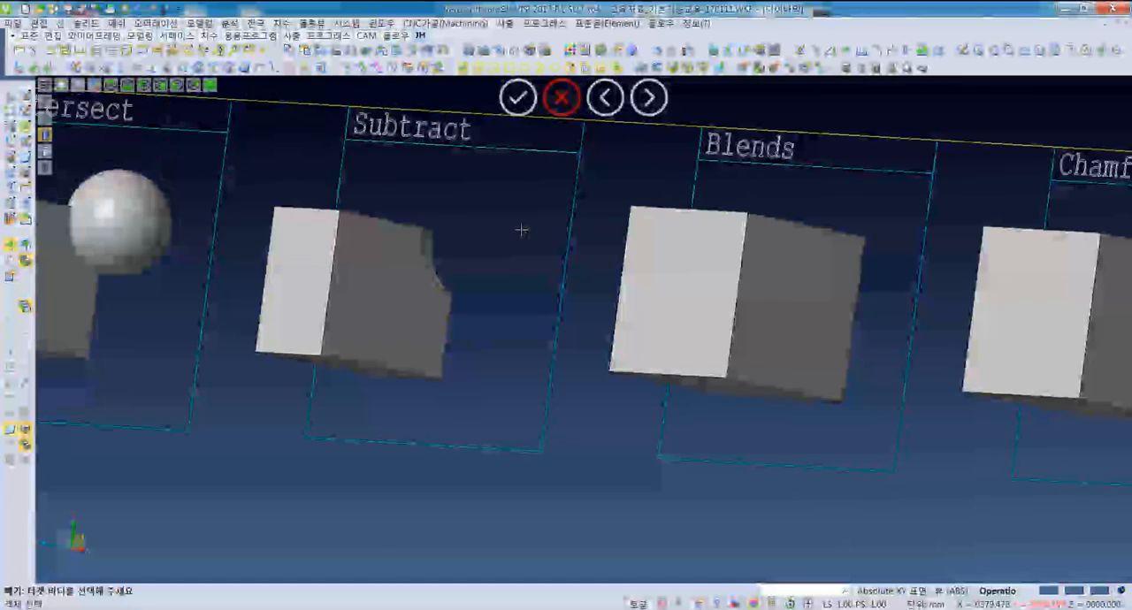
key("ctrl+z")
- Intersect the sphere with the box in the Subtract sample, using the sphere as the target body, and undo the intersection
middle_click_drag(496, 313, 519, 326)
right_click(508, 334)
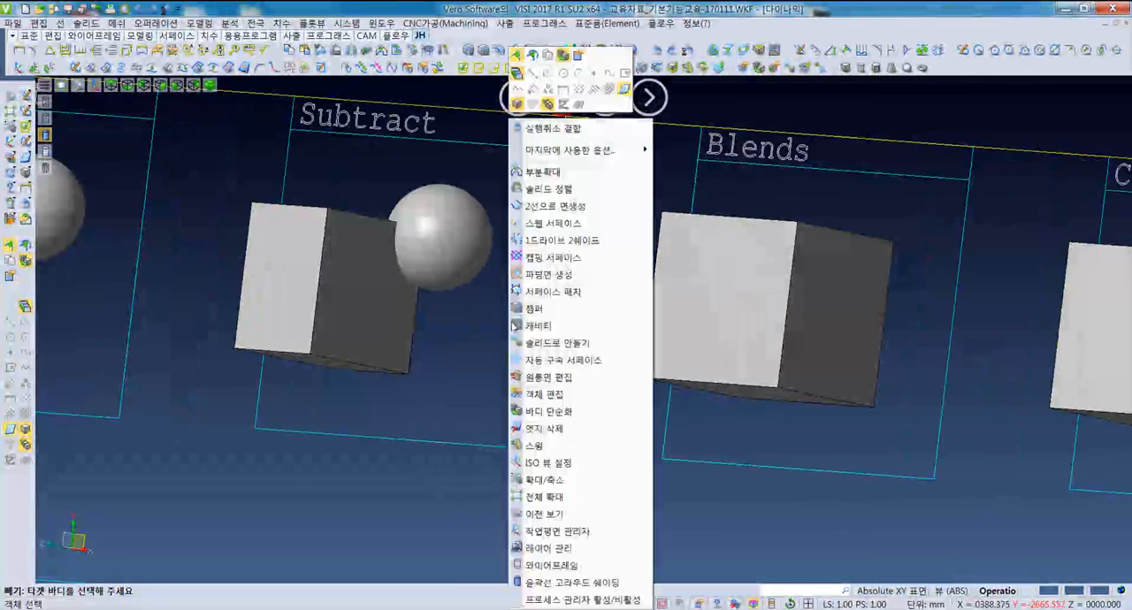
mouse_move(577, 155)
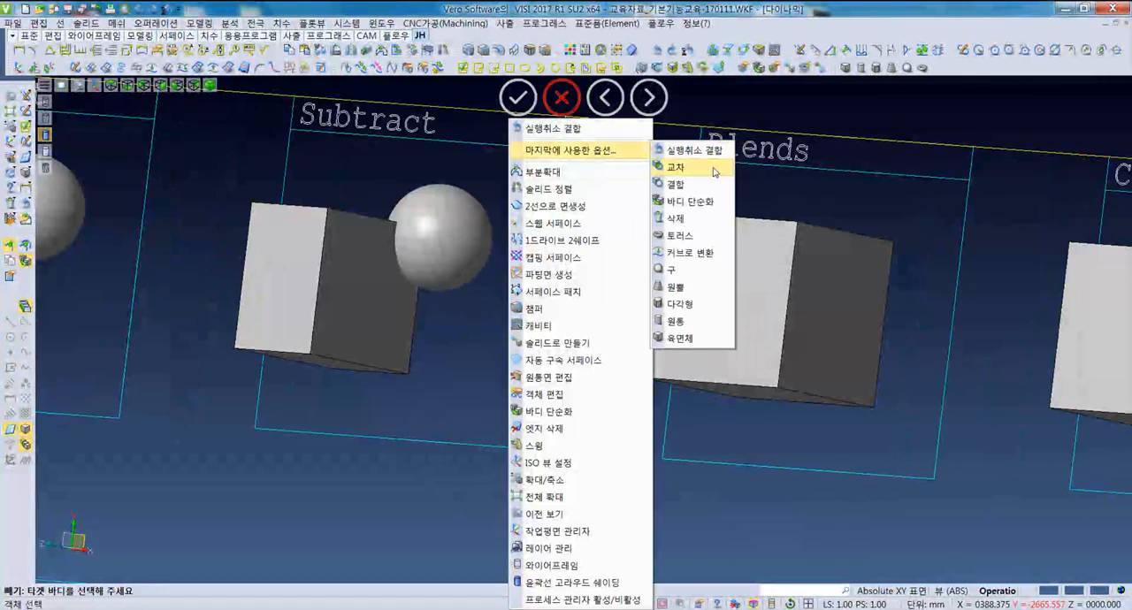
left_click(674, 167)
middle_click_drag(495, 237, 474, 239)
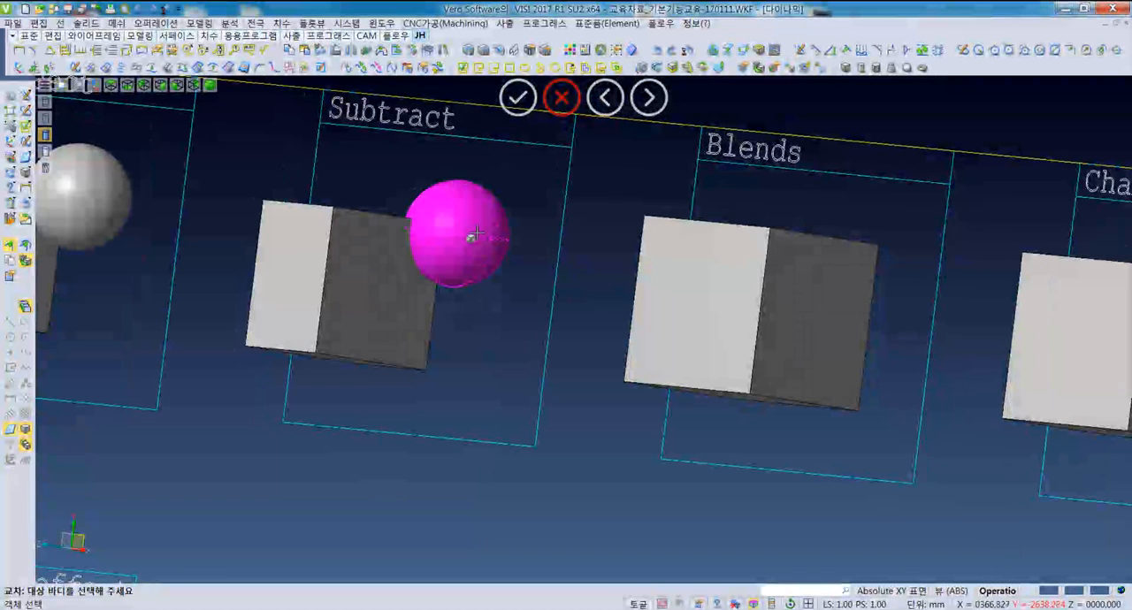
left_click(470, 235)
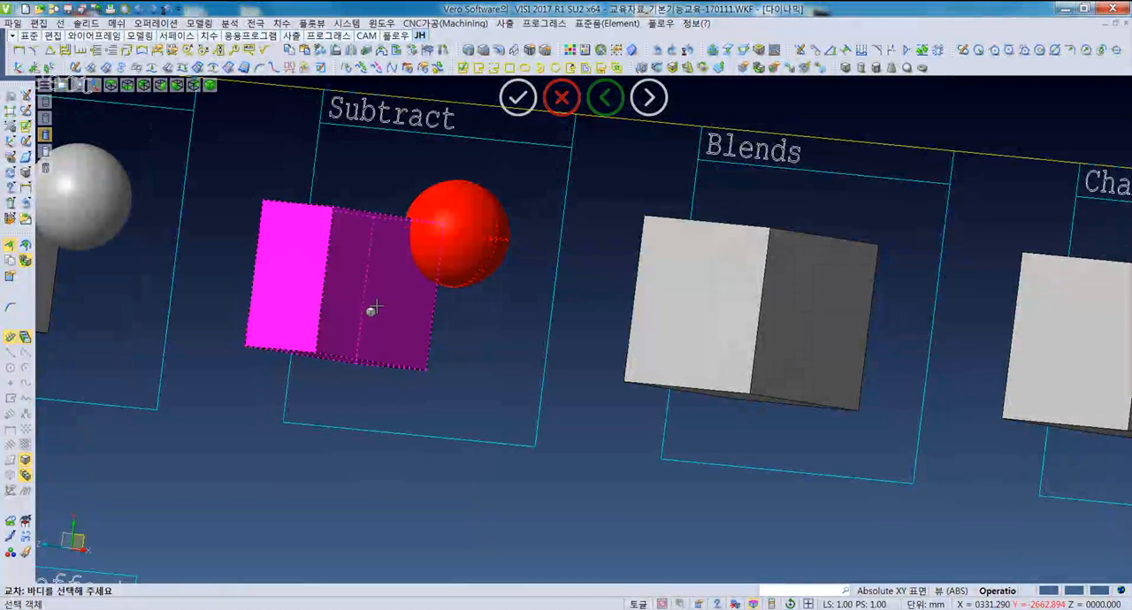
left_click(376, 306)
right_click(377, 308)
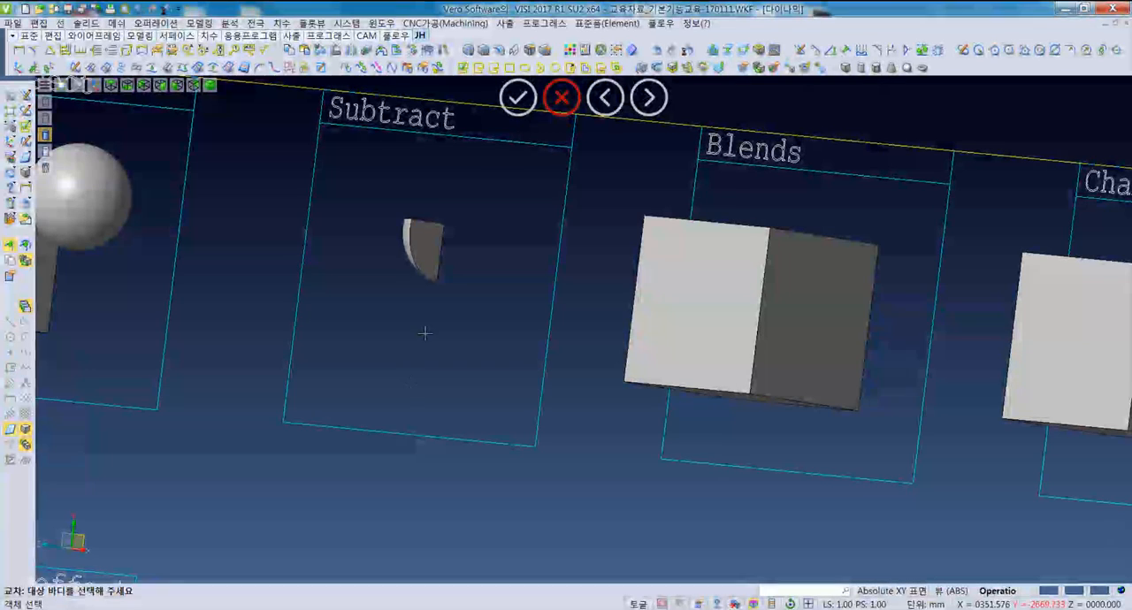
key("ctrl+z")
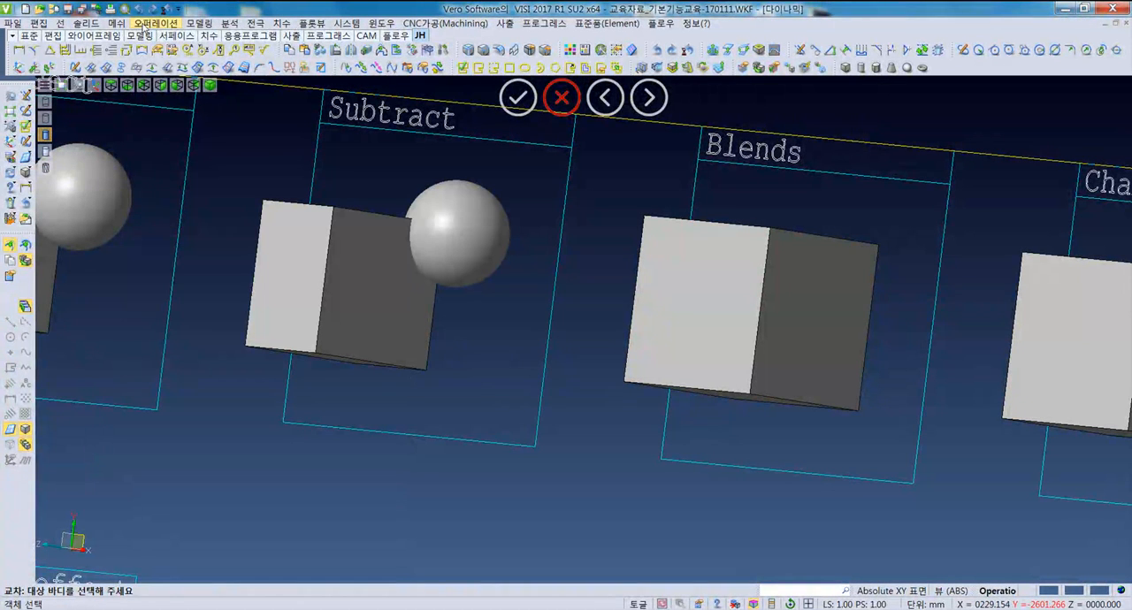
- Subtract the box from the sphere in the Subtract sample, using the sphere as the target body, and inspect the cut
left_click(155, 23)
left_click(159, 64)
middle_click_drag(432, 337, 461, 328)
left_click(504, 237)
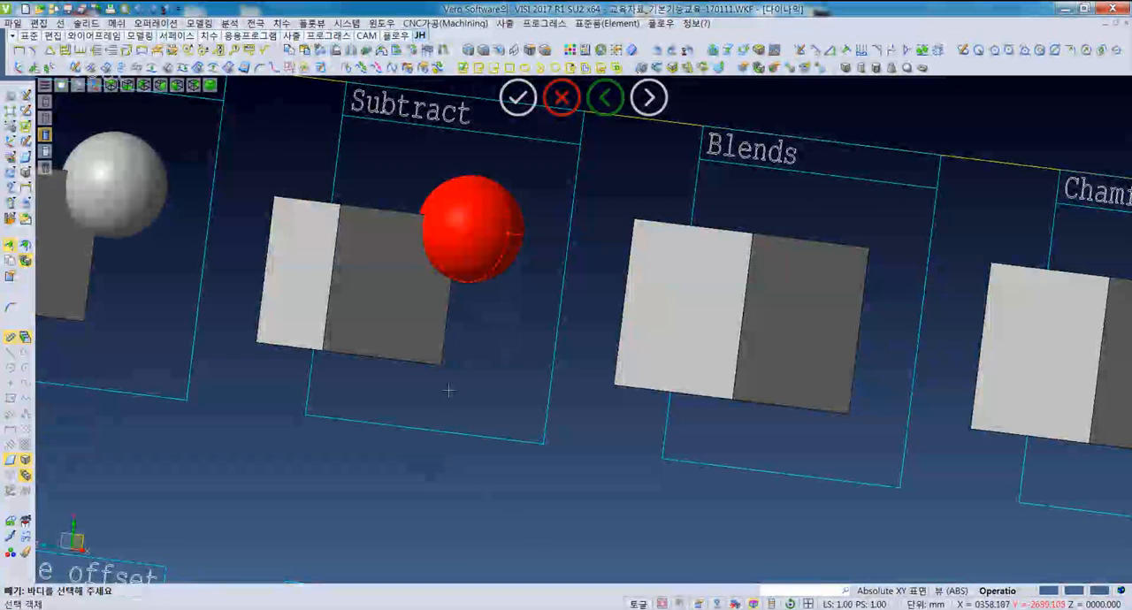
left_click(375, 337)
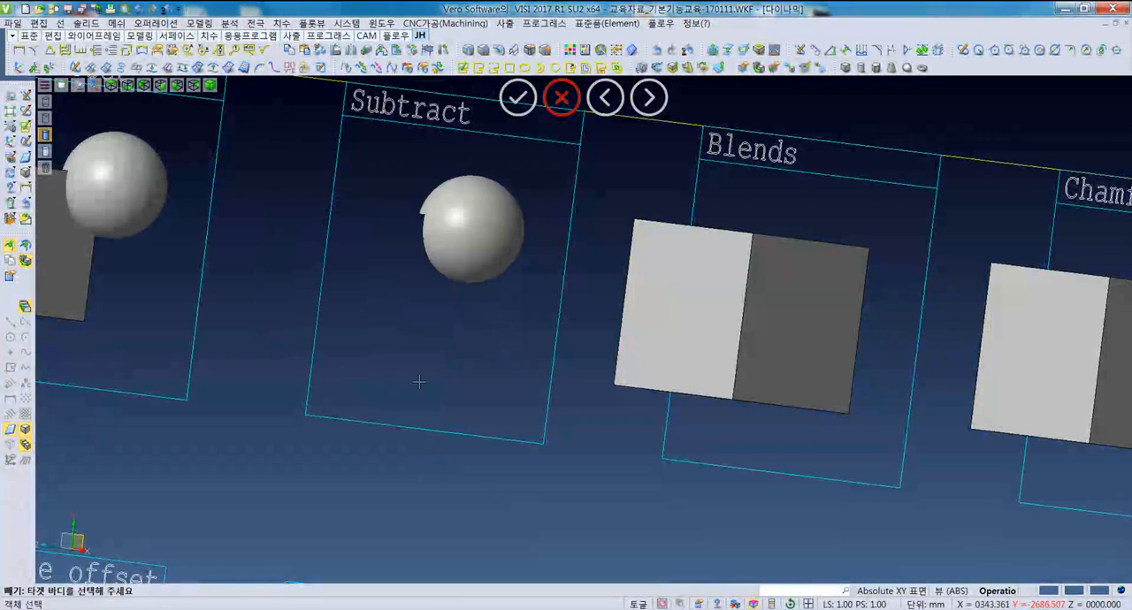
middle_click_drag(450, 304, 489, 301)
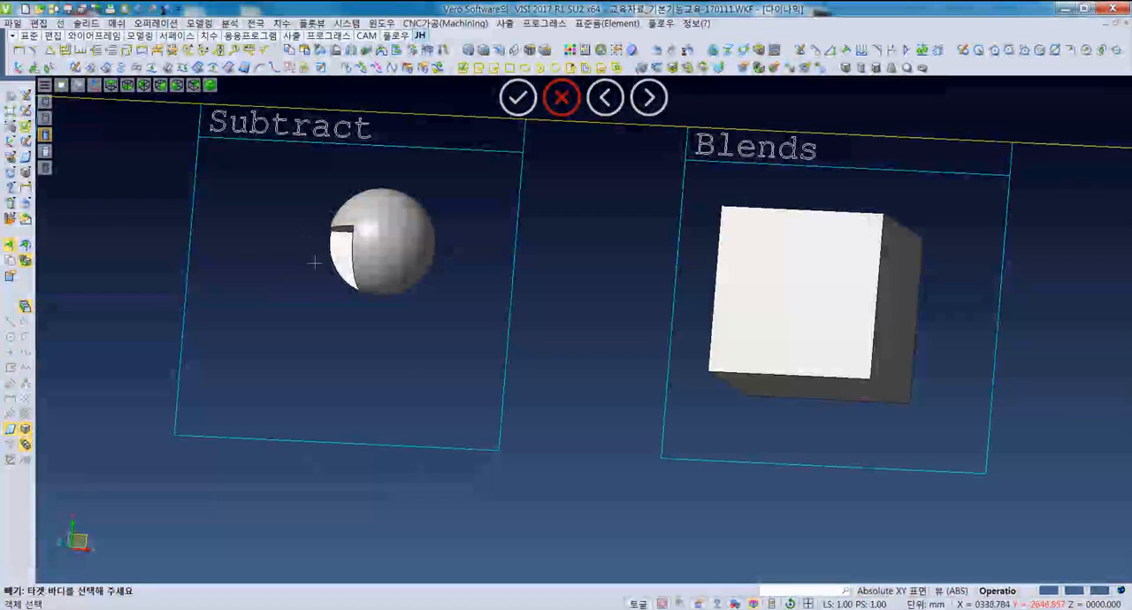
middle_click_drag(341, 261, 351, 257)
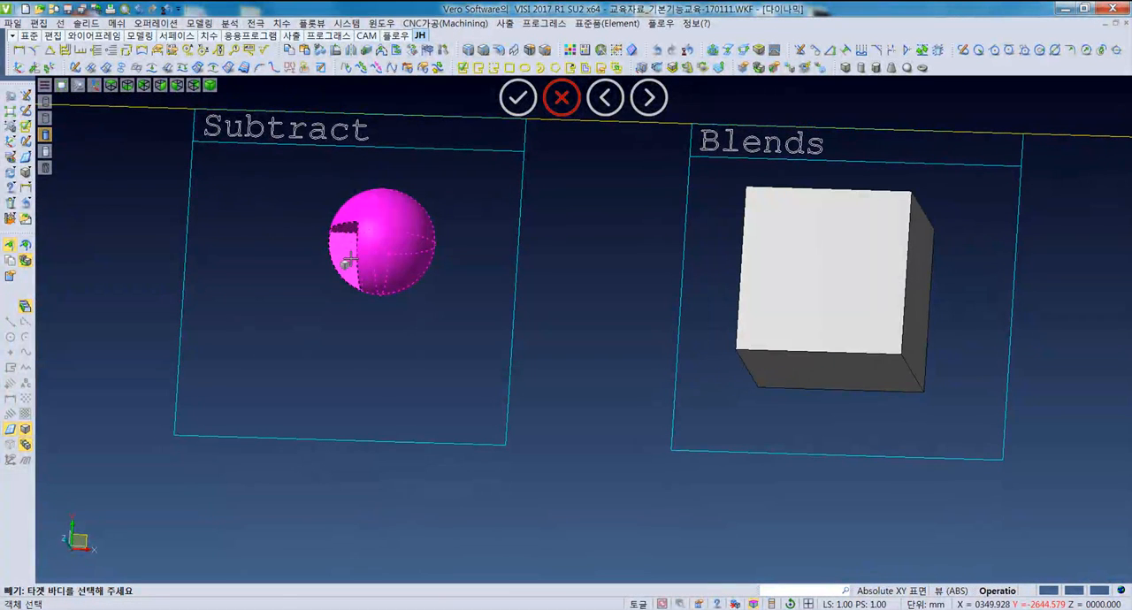
middle_click_drag(339, 335, 329, 332)
middle_click_drag(415, 259, 409, 260)
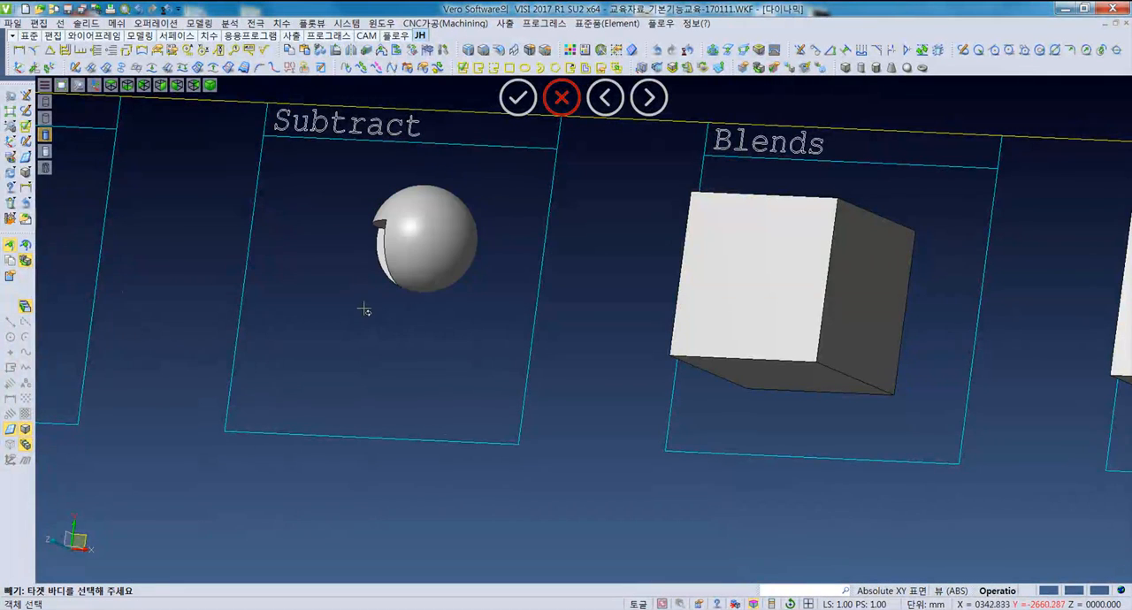
middle_click_drag(368, 304, 328, 329)
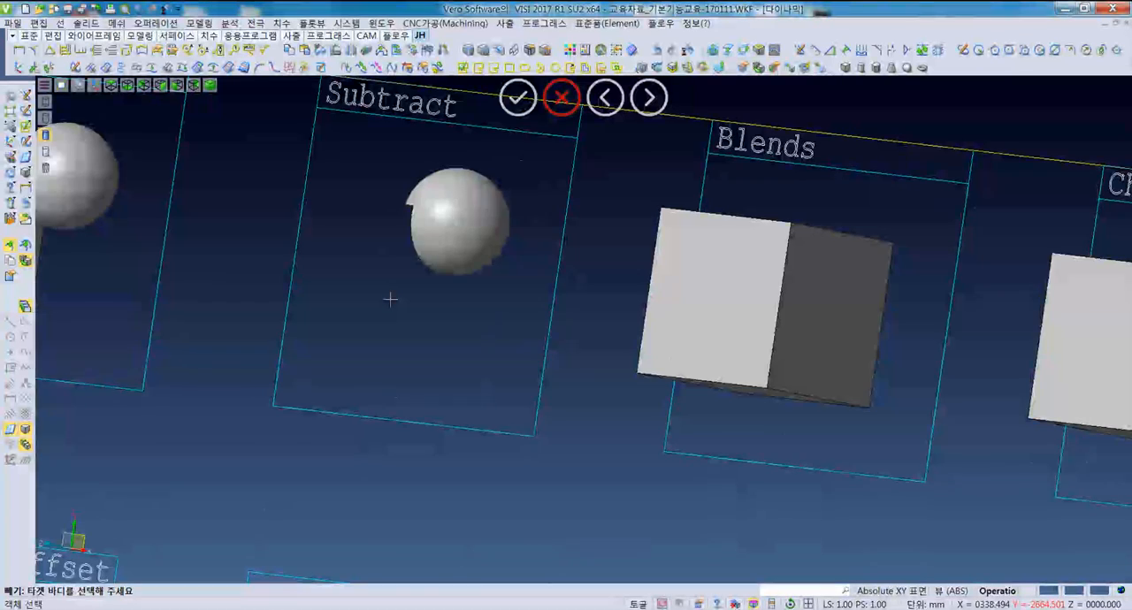
- Preview a radius 10 blend on all edges of the top face of the box in the Blends sample and cancel it
key("F5")
scroll(389, 318, "up", 5)
scroll(460, 324, "down", 2)
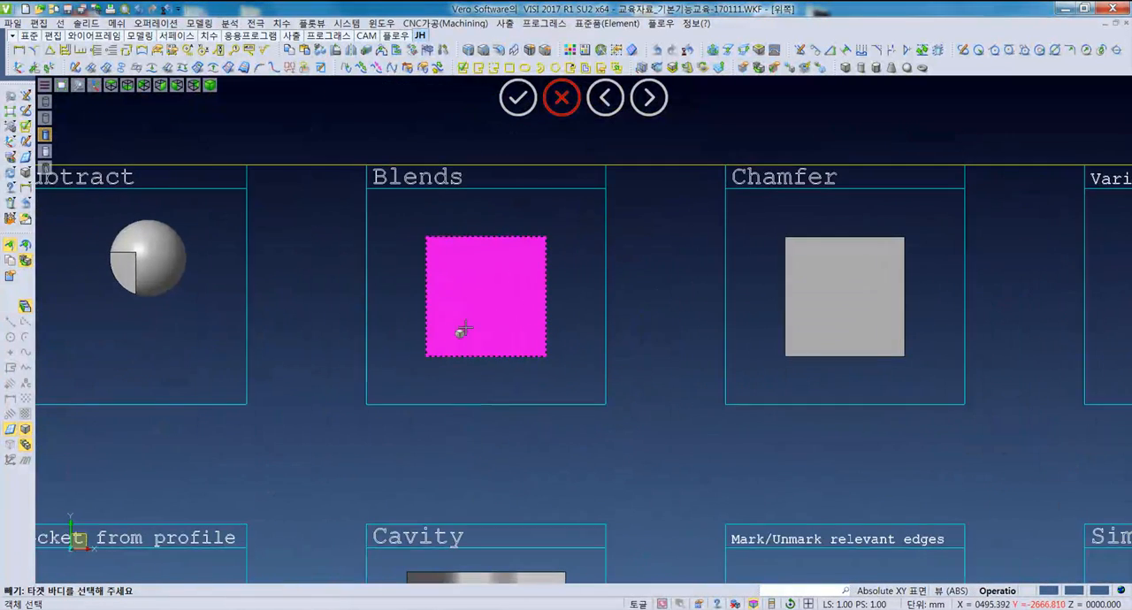
scroll(458, 331, "up", 3)
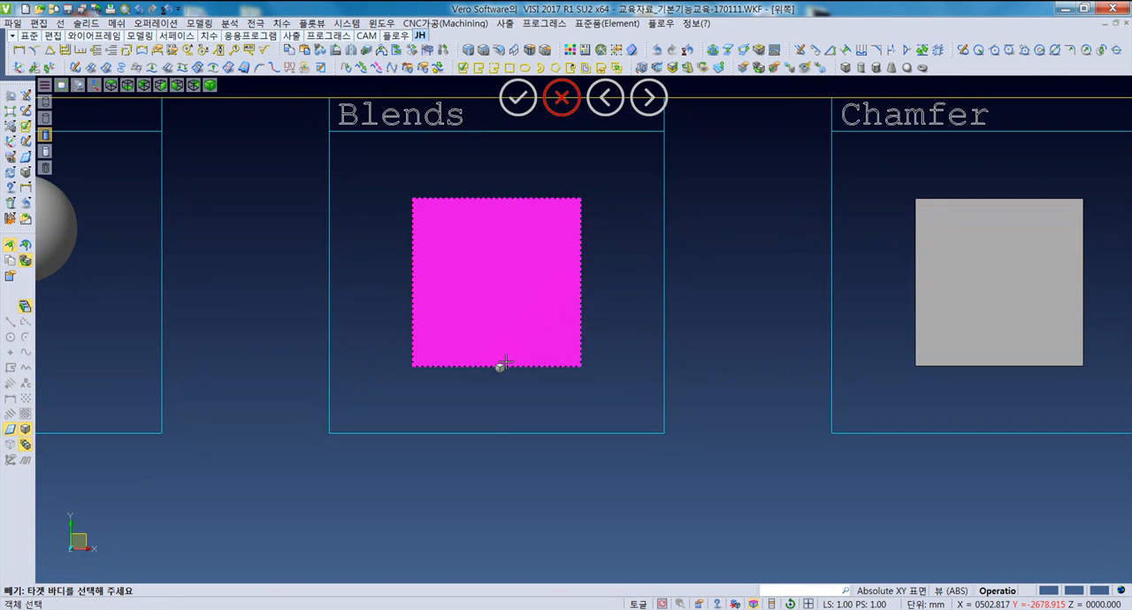
middle_click_drag(483, 364, 479, 337)
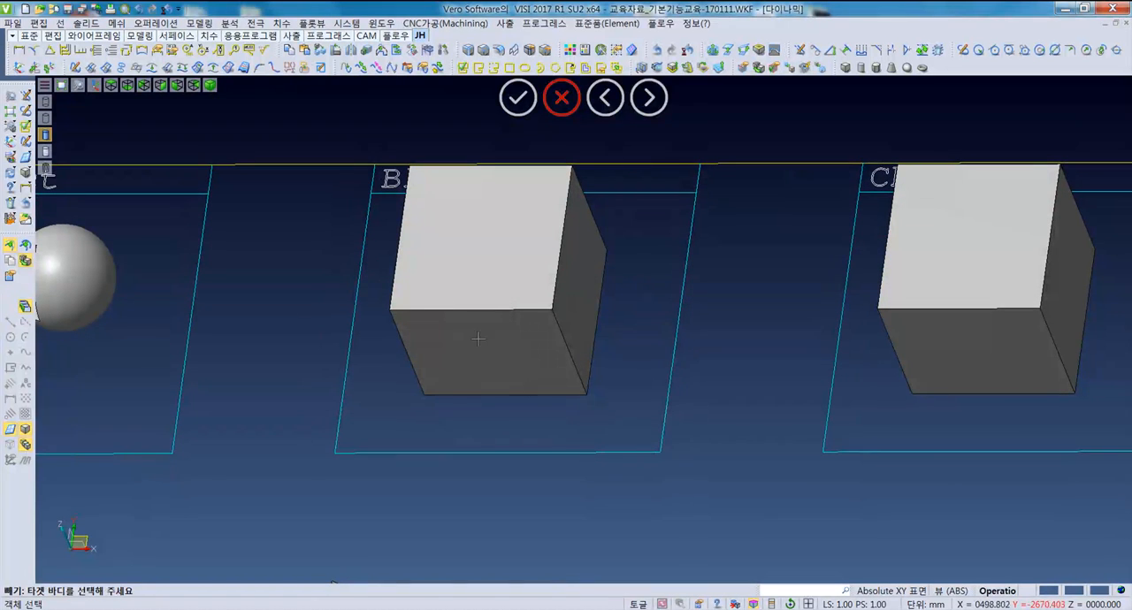
key("Escape")
left_click(146, 23)
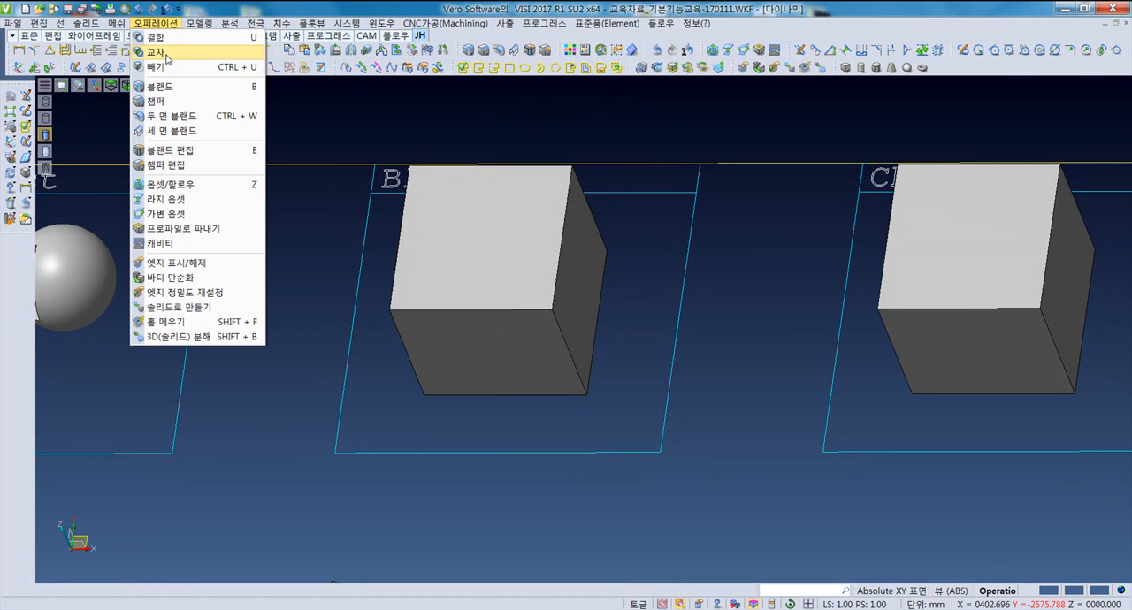
left_click(189, 88)
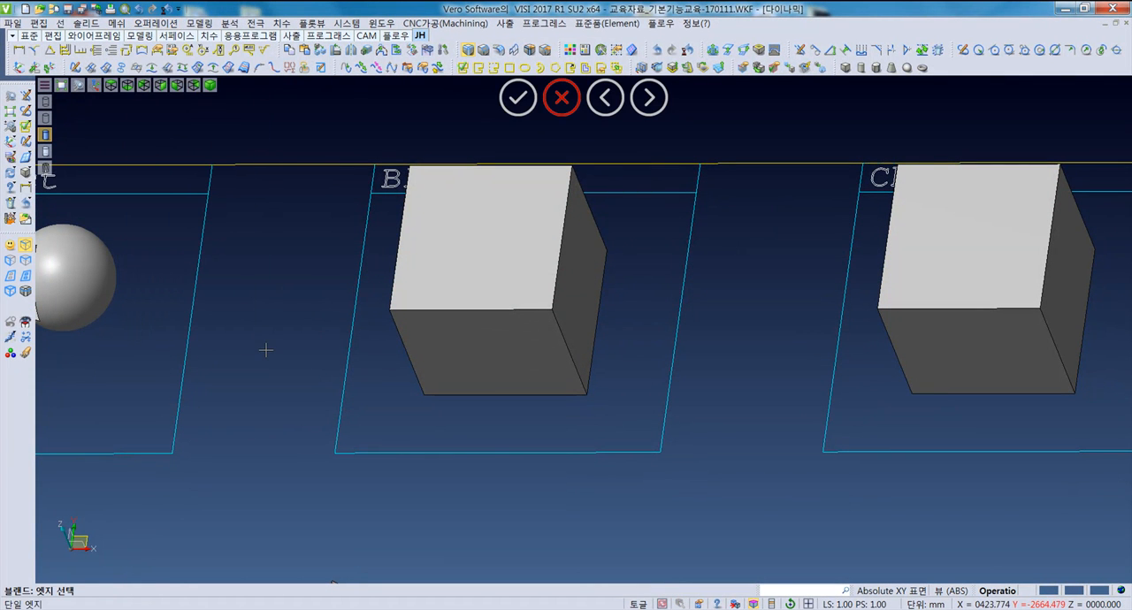
left_click(10, 246)
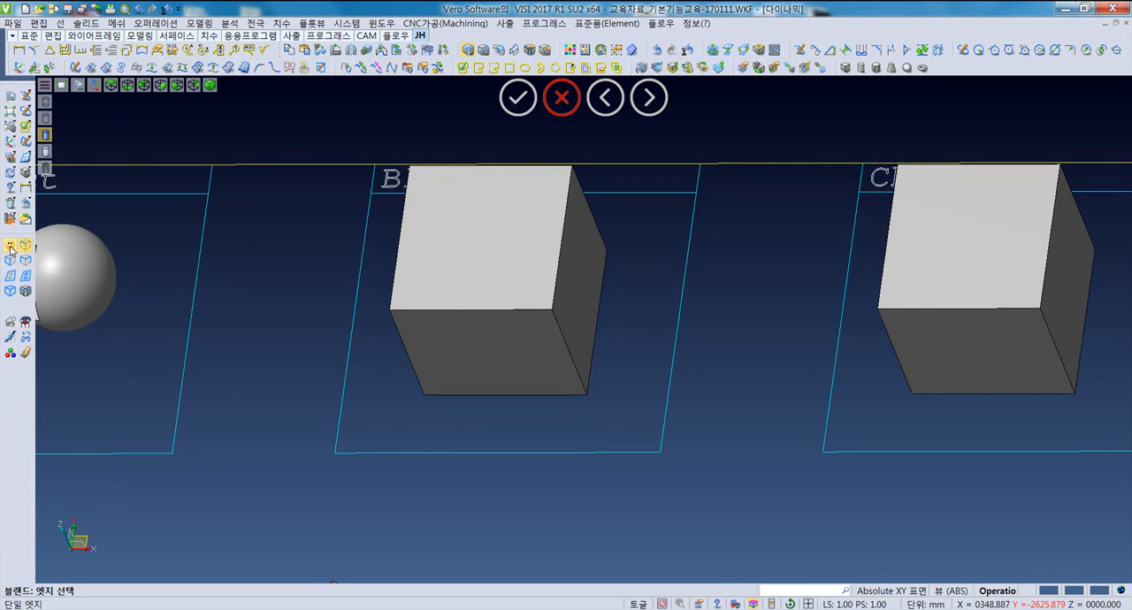
left_click(415, 307)
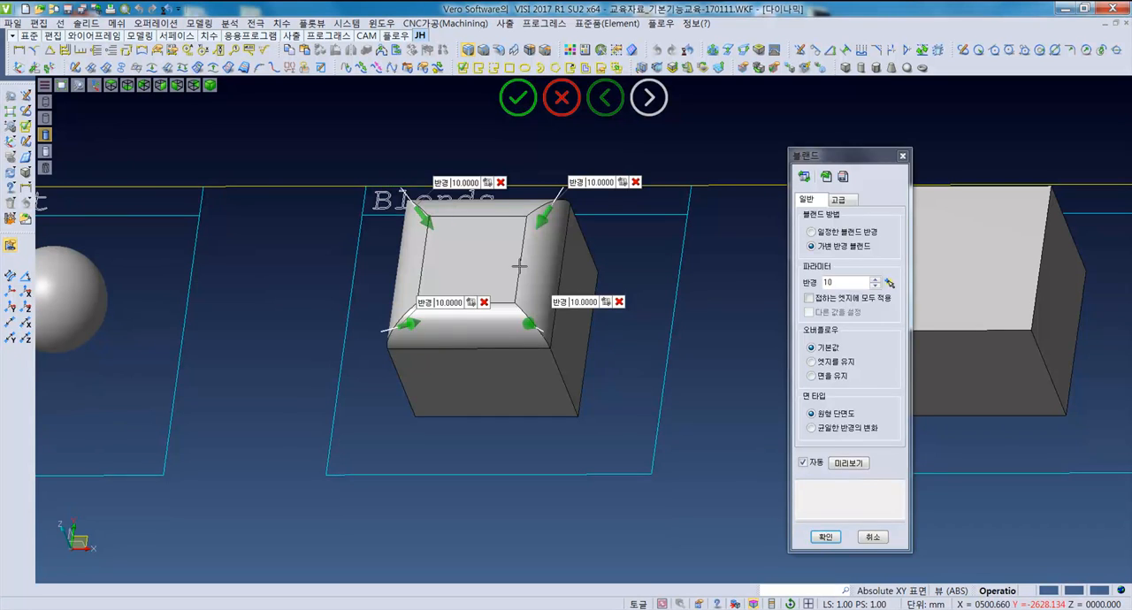
key("Escape")
- Preview a radius 10 blend on the edge loop around the front face of the Blends box and cancel it
right_click(309, 281)
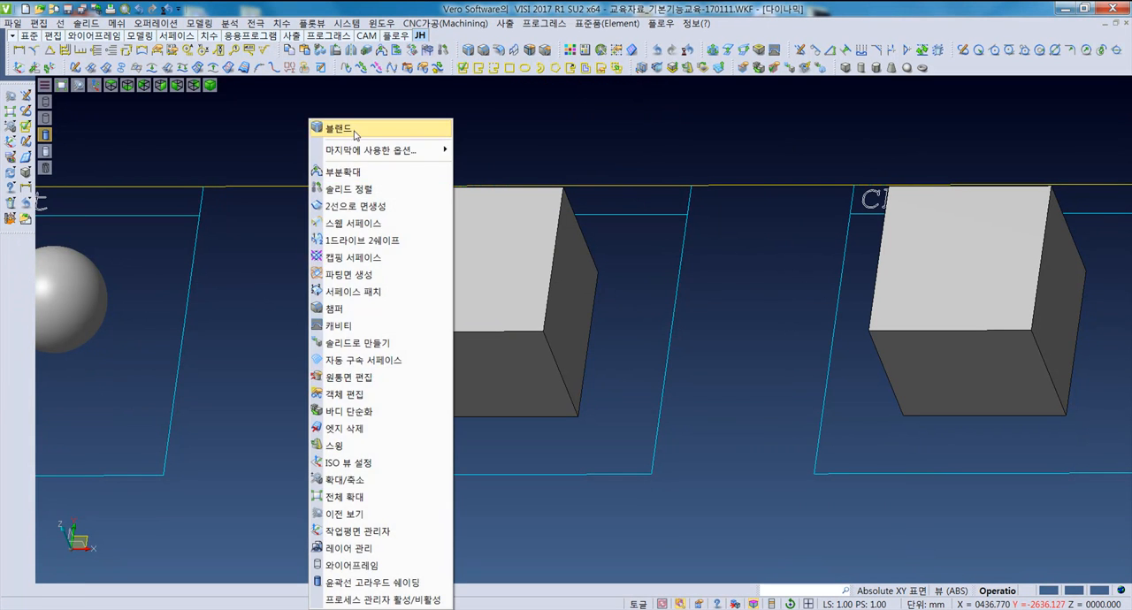
left_click(353, 129)
left_click(16, 263)
middle_click_drag(375, 440, 389, 395)
left_click(401, 370)
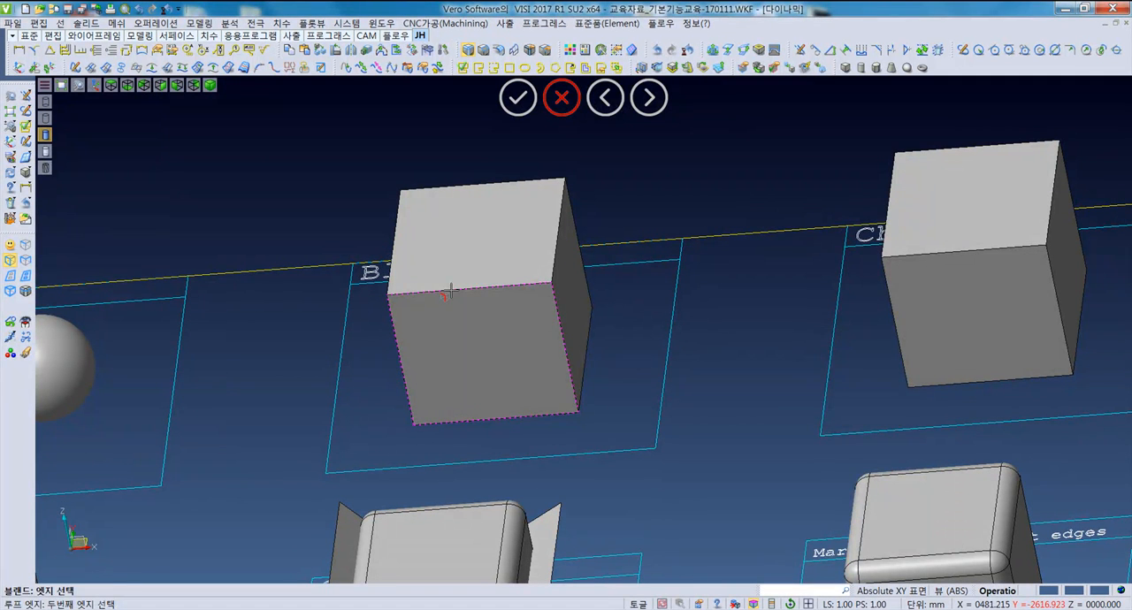
left_click(450, 292)
middle_click_drag(466, 397, 459, 404)
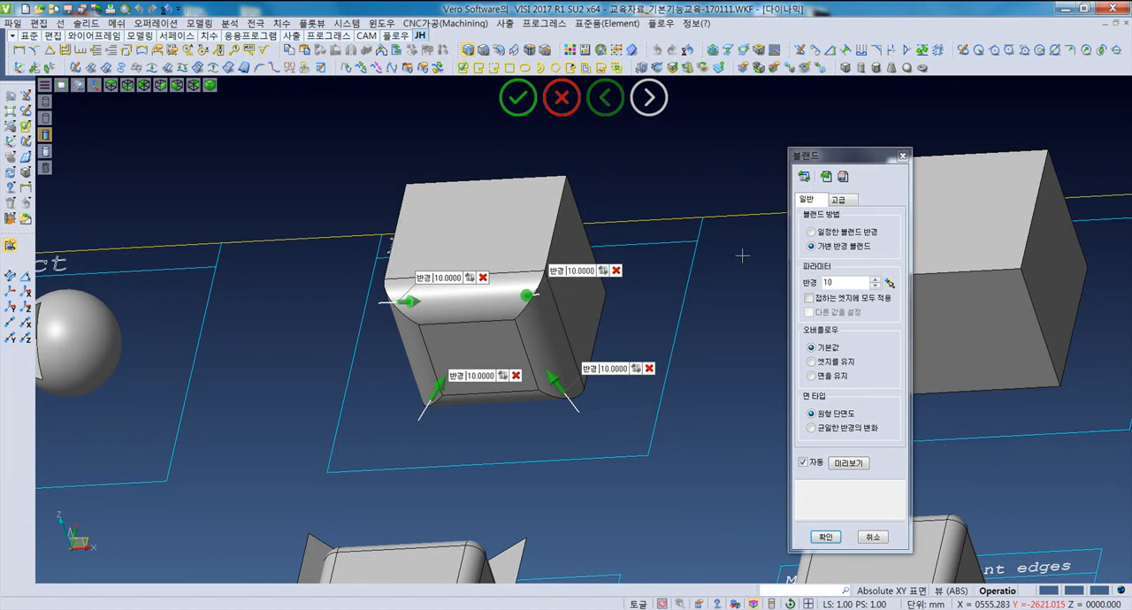
double_click(869, 281)
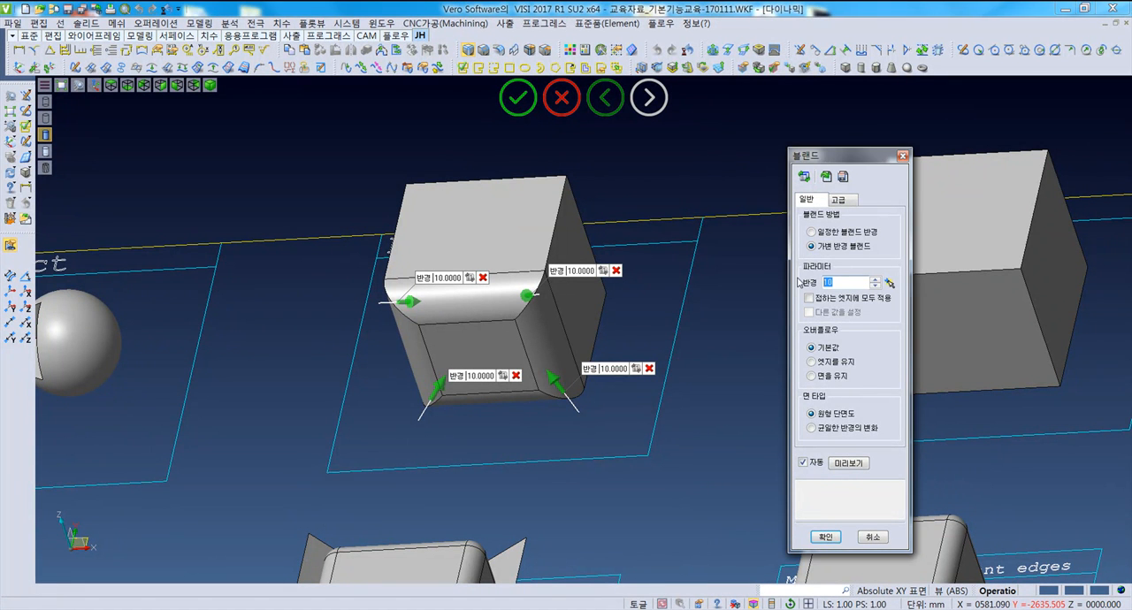
key("Escape")
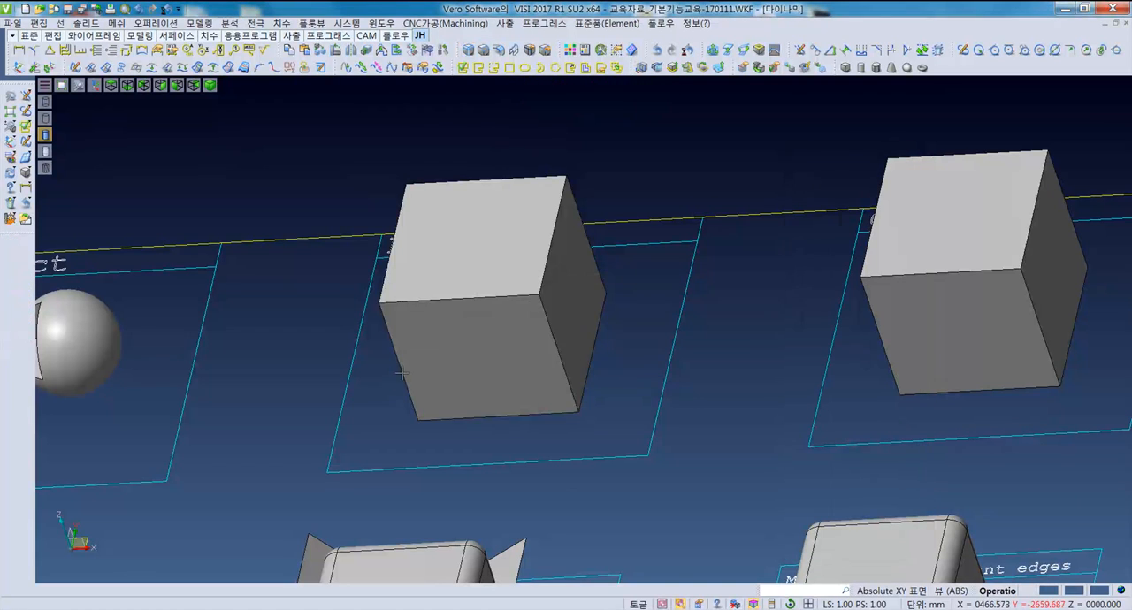
- Start a new blend with edge selection restricted to single edges
right_click(285, 315)
left_click(312, 129)
middle_click_drag(286, 400, 294, 405)
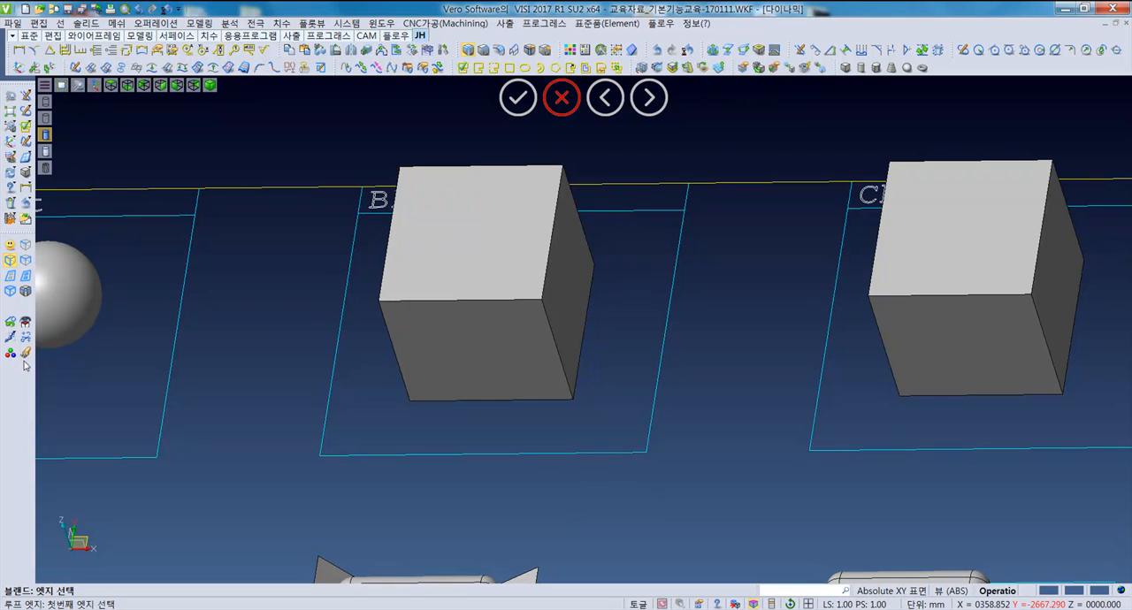
left_click(27, 247)
middle_click_drag(358, 425, 358, 422)
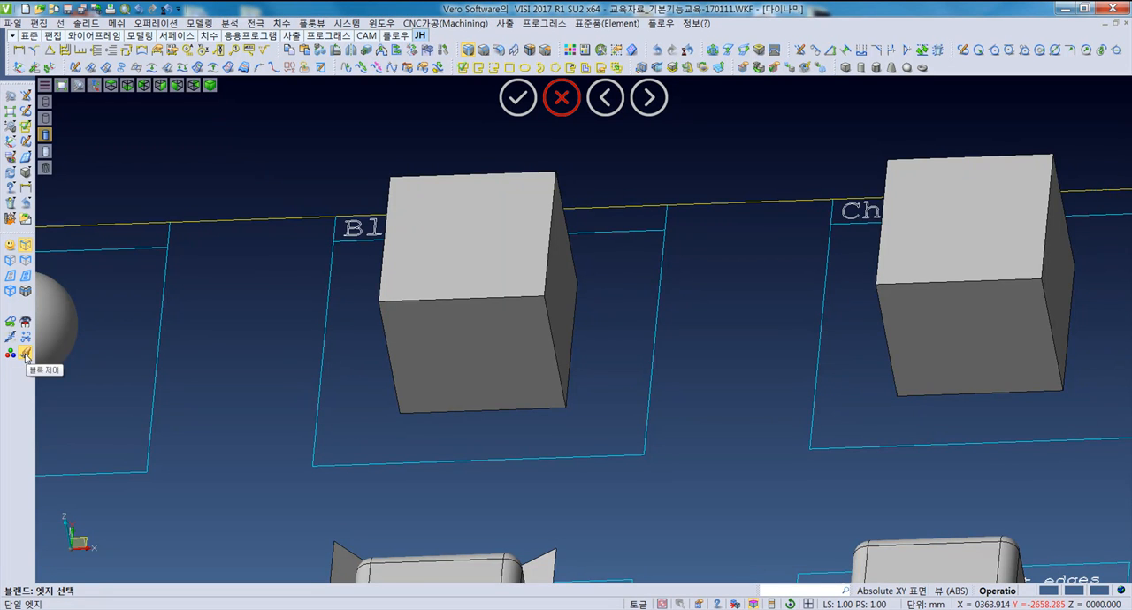
- Blend the front-left vertical, top front and top right edges of the Blends box with radius 10, and undo the blend
middle_click_drag(429, 434, 438, 437)
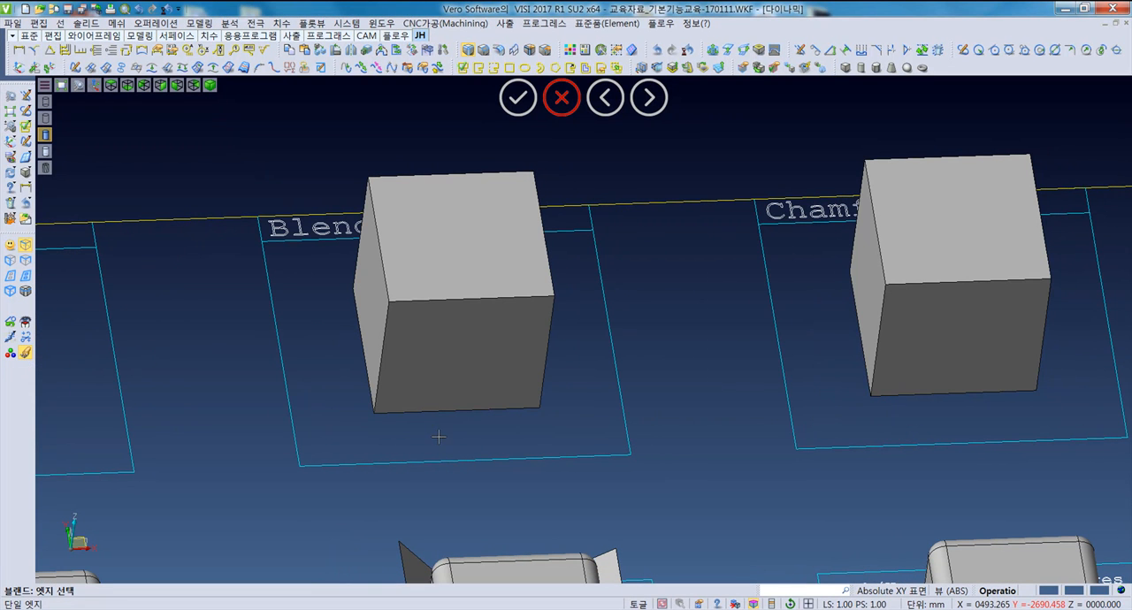
left_click(380, 377)
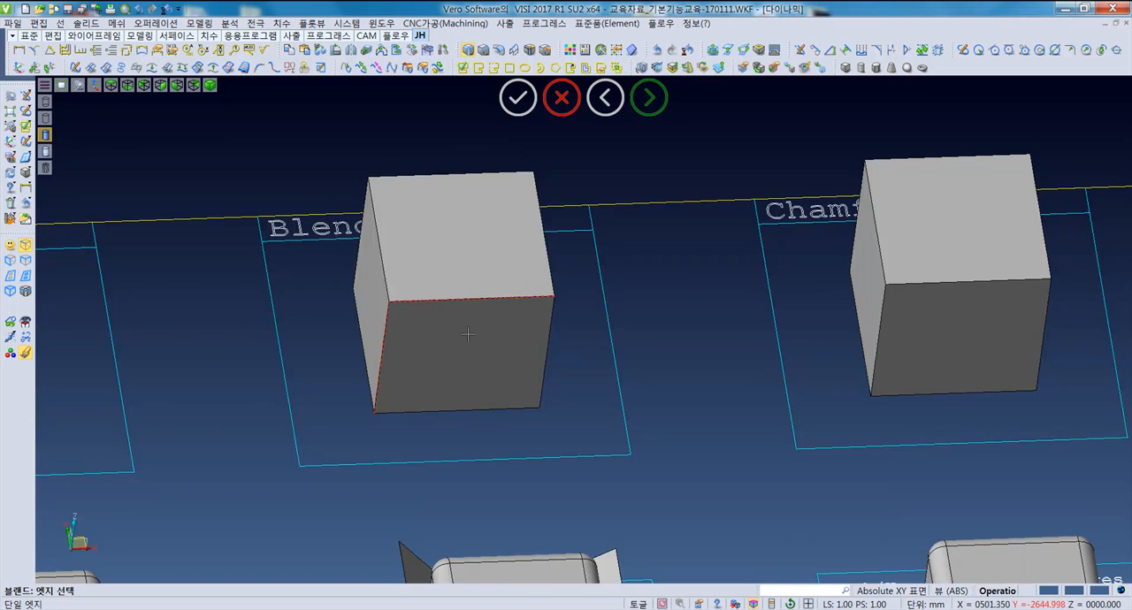
middle_click_drag(467, 333, 430, 349)
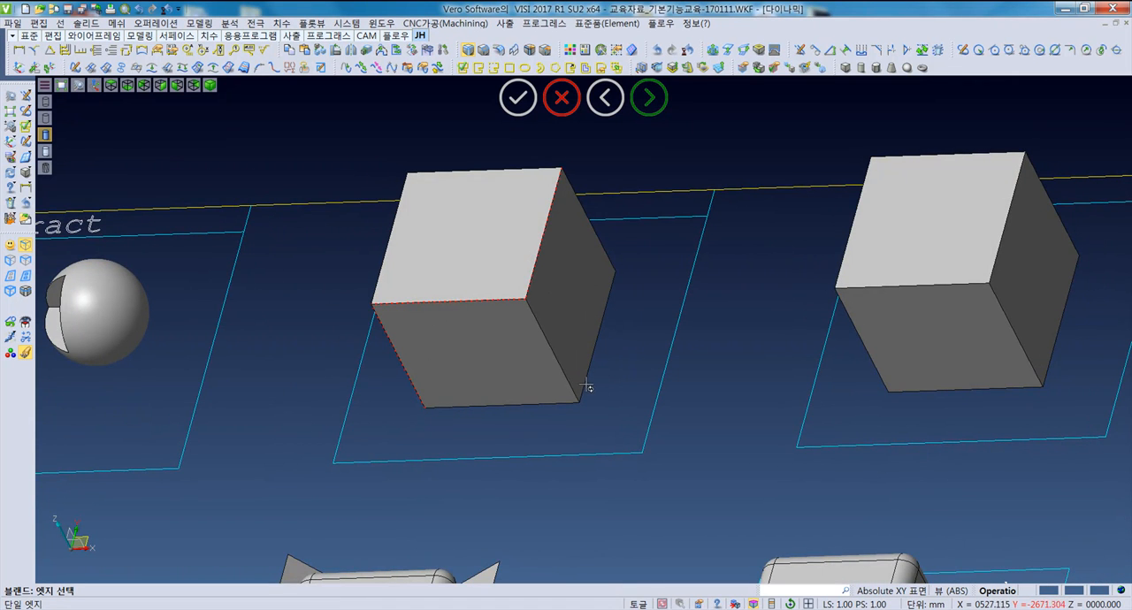
middle_click_drag(586, 387, 634, 328)
right_click(656, 293)
middle_click_drag(558, 469, 395, 391)
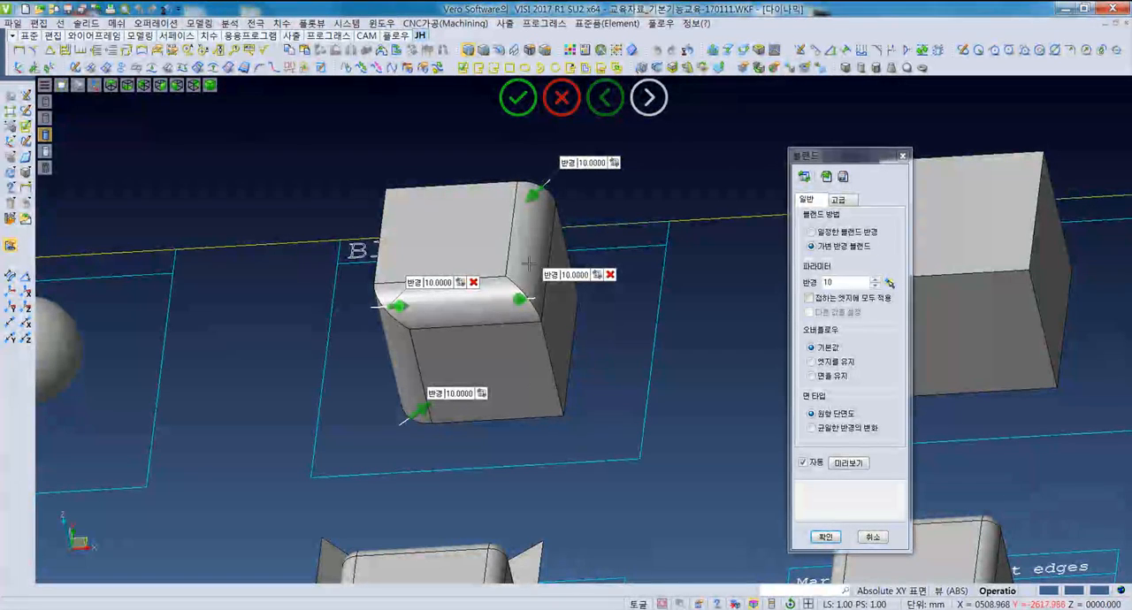
middle_click_drag(573, 383, 566, 379)
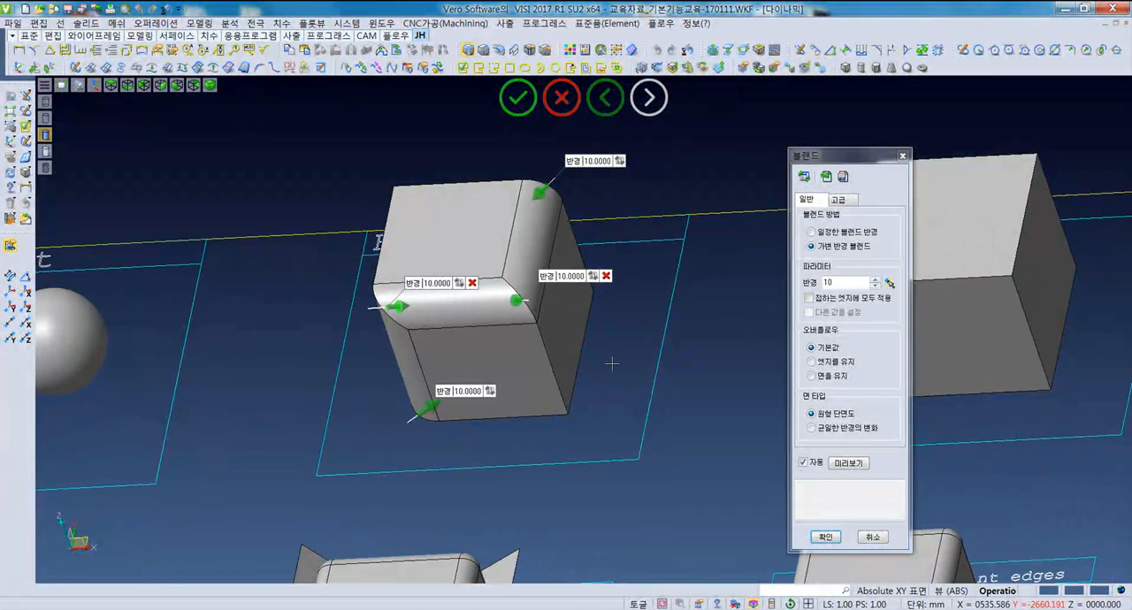
left_click(831, 536)
middle_click_drag(581, 351, 589, 399)
key("ctrl+z")
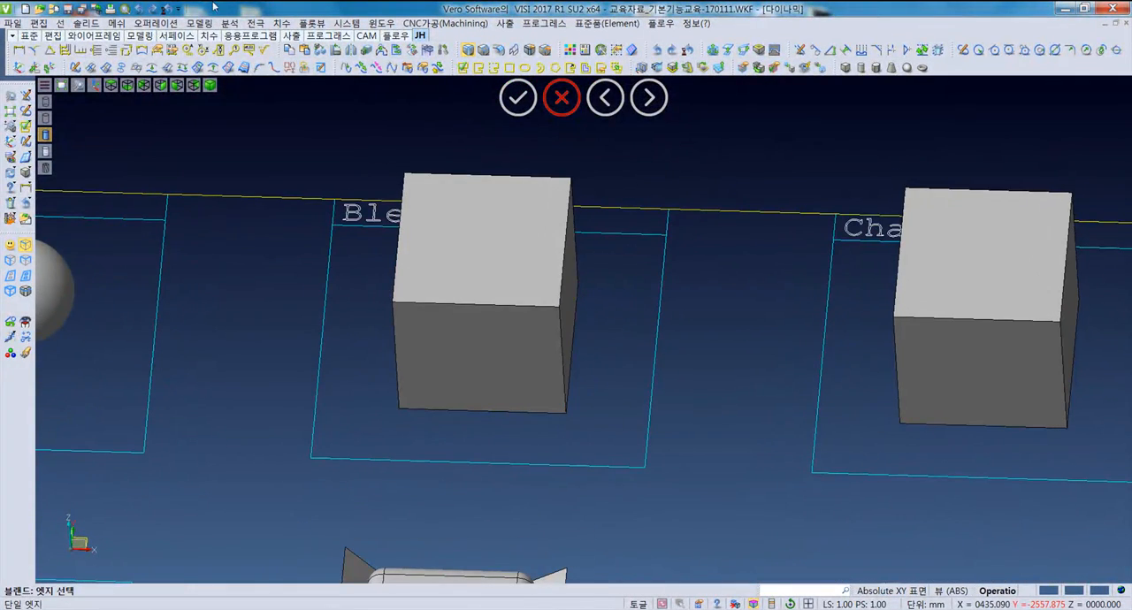
- Blend the three edges meeting at the top front-right corner of the Blends box together with radius 10, and undo the blend
left_click(155, 23)
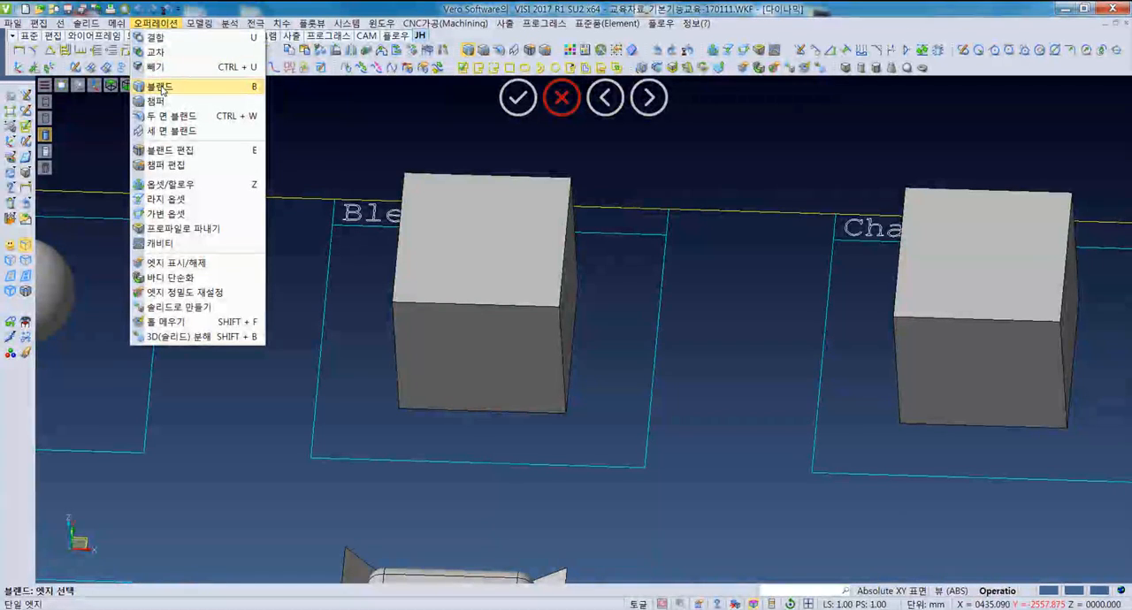
left_click(161, 88)
middle_click_drag(448, 428, 419, 417)
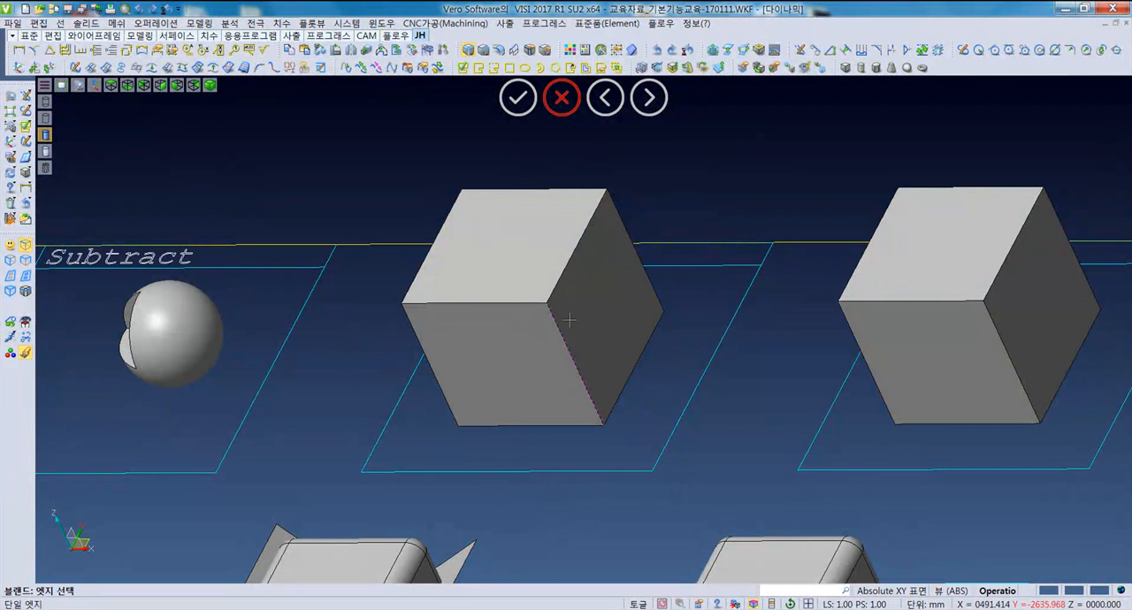
left_click(517, 304)
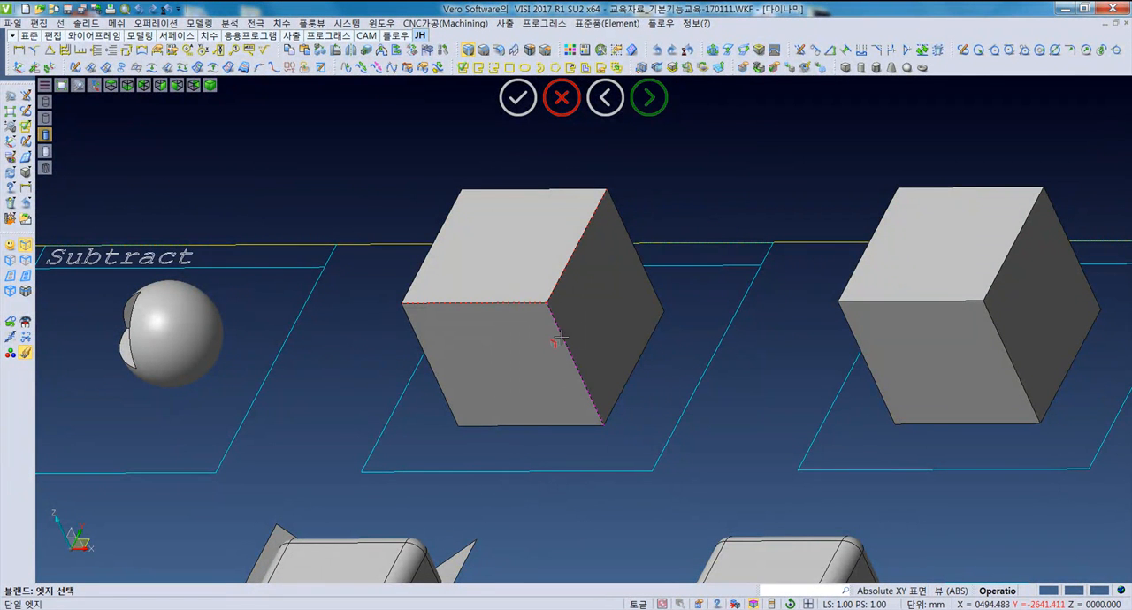
middle_click_drag(559, 339, 522, 310)
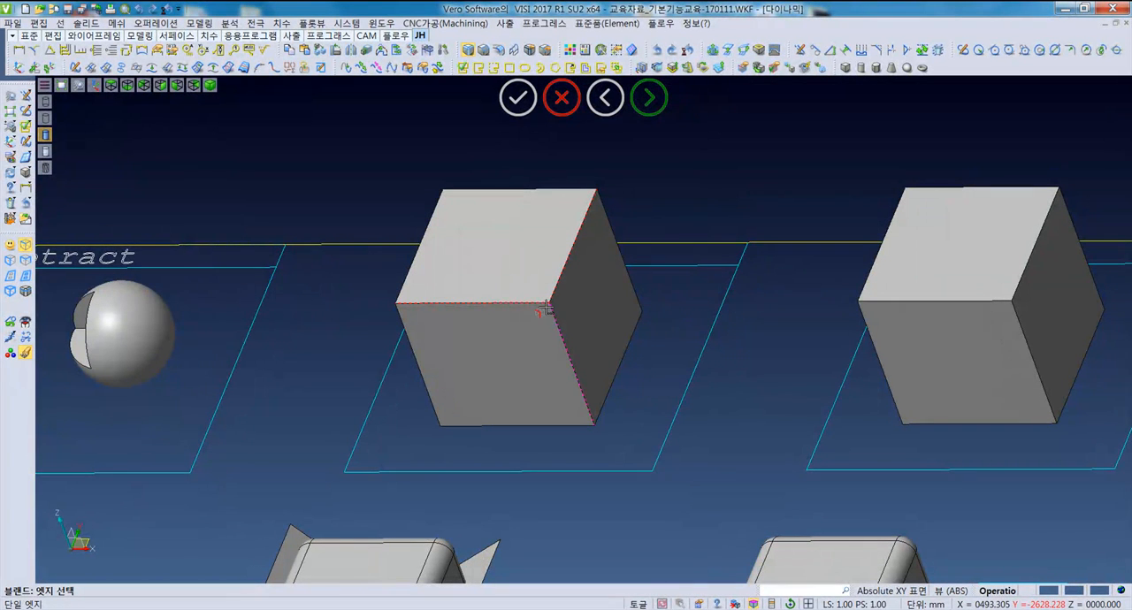
middle_click_drag(575, 367, 558, 332)
right_click(652, 356)
right_click(652, 356)
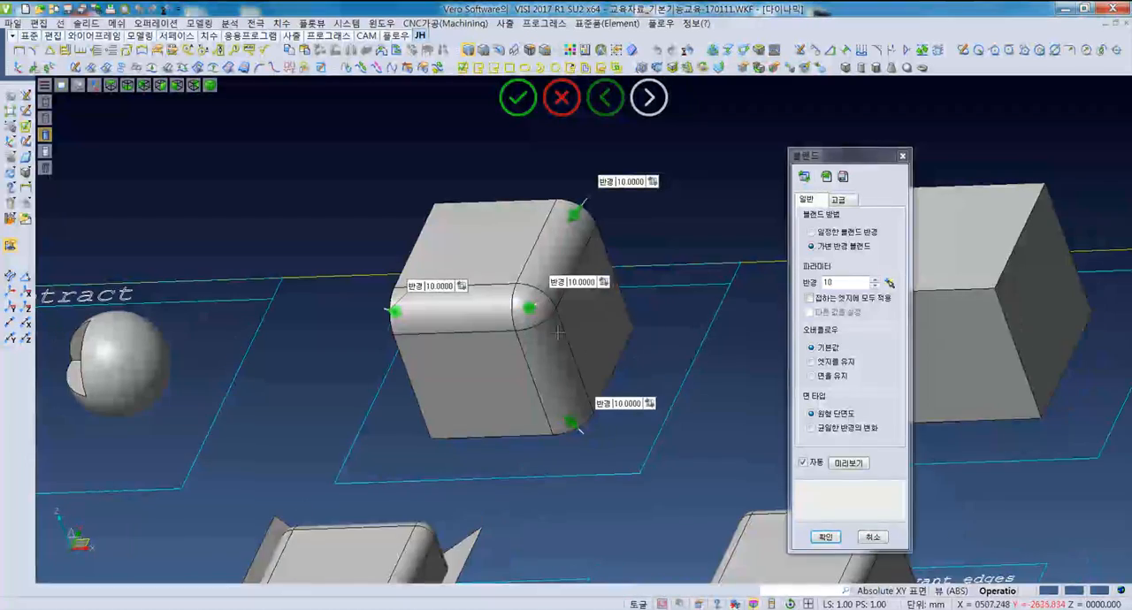
scroll(559, 331, "up", 5)
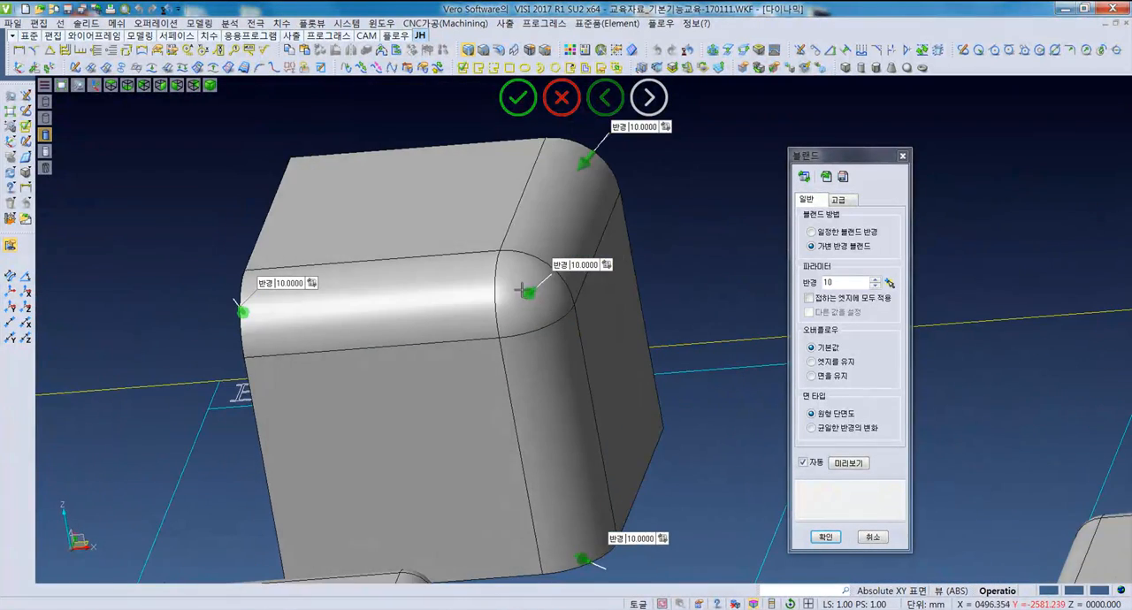
middle_click_drag(537, 327, 549, 310)
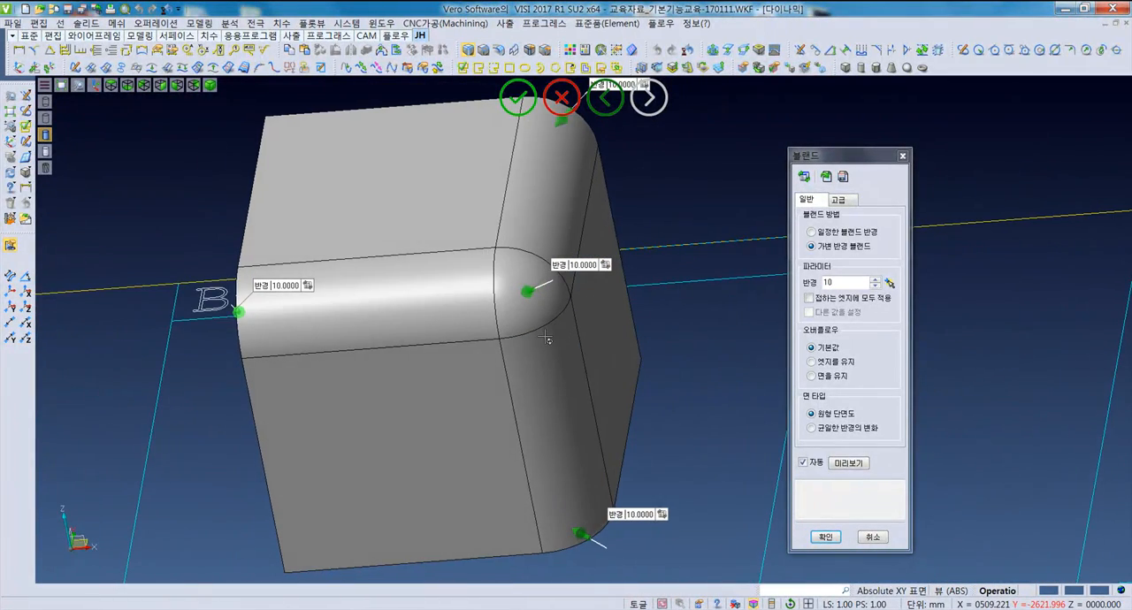
left_click(822, 536)
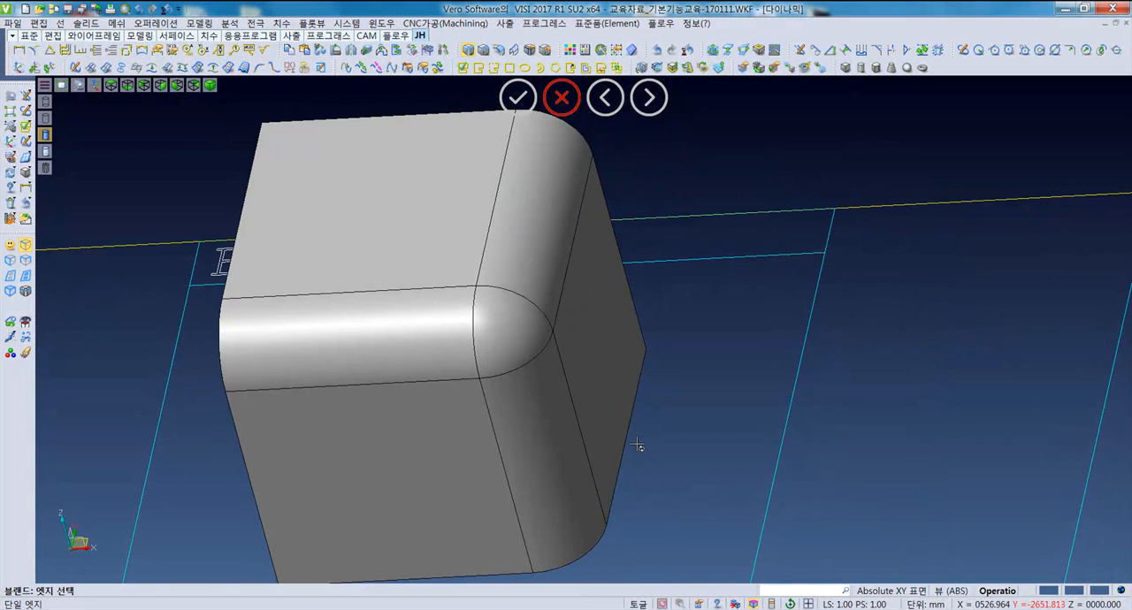
key("ctrl+z")
- Blend the top right edge and the top front edge of the Blends box in two separate operations
middle_click_drag(648, 435, 620, 480)
middle_click_drag(577, 418, 444, 327)
left_click(172, 86)
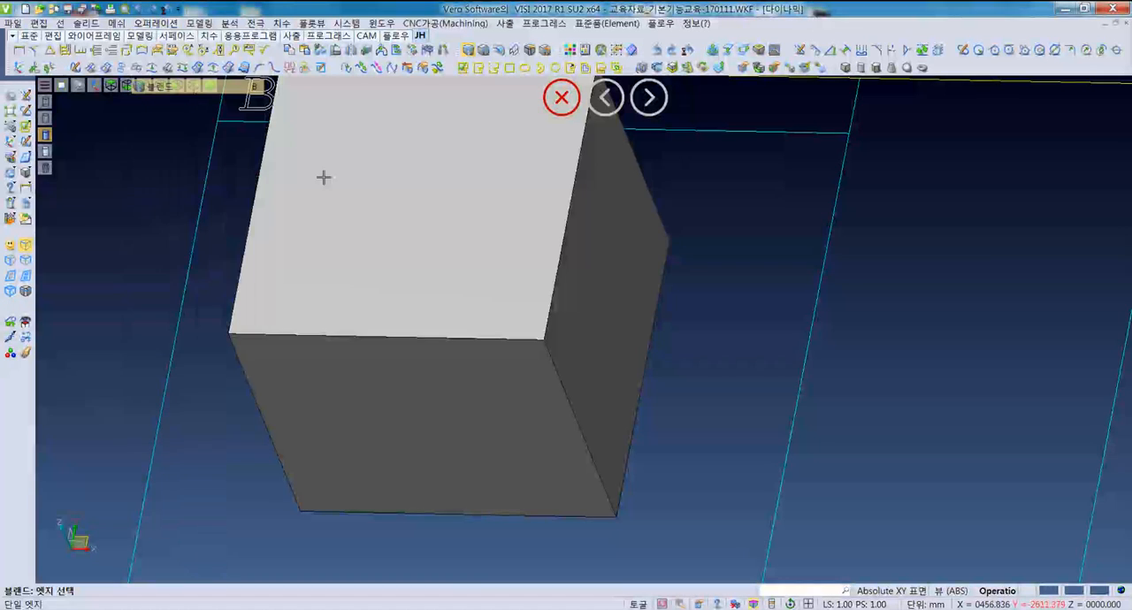
left_click(557, 281)
key("Return")
right_click(708, 351)
left_click(454, 341)
right_click(453, 342)
right_click(718, 352)
- Blend the front-right vertical edge of the Blends box separately and inspect the corner where the three blends meet
middle_click_drag(627, 430, 547, 407)
left_click(602, 419)
right_click(602, 419)
right_click(605, 440)
scroll(523, 279, "up", 4)
middle_click_drag(524, 280, 559, 304)
middle_click_drag(558, 237, 601, 253)
scroll(570, 306, "down", 1)
scroll(599, 260, "down", 2)
mouse_move(582, 288)
middle_mouse_down()
mouse_move(616, 276)
mouse_move(577, 256)
mouse_move(598, 276)
mouse_move(568, 288)
middle_mouse_up()
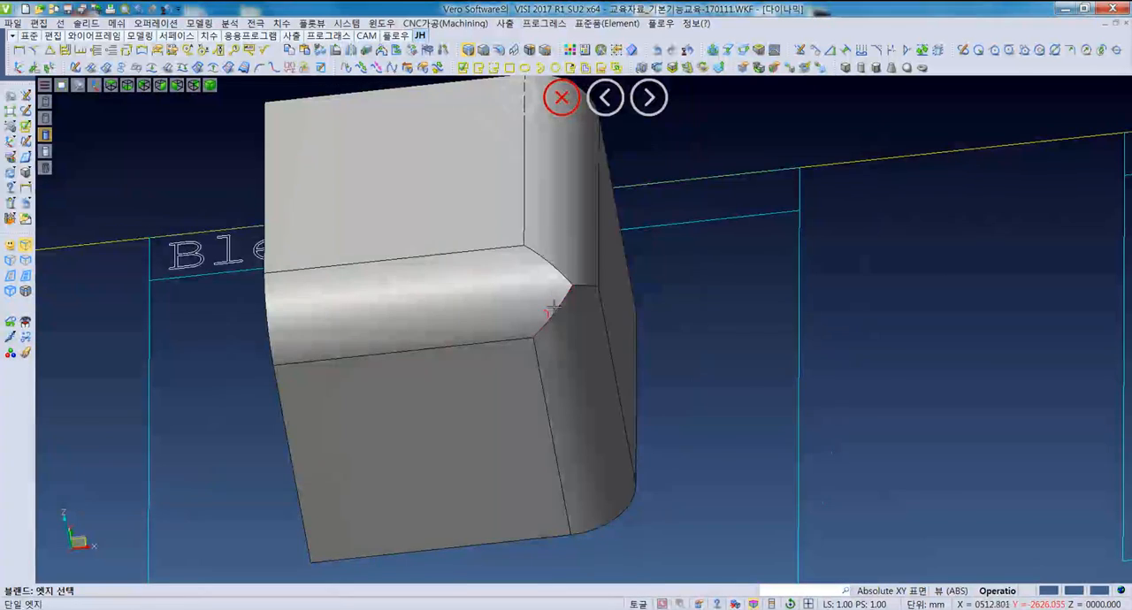
- Blend the sharp edge remaining at the blended corner with radius 10 and inspect the rounded corner
scroll(569, 288, "up", 2)
left_click(573, 288)
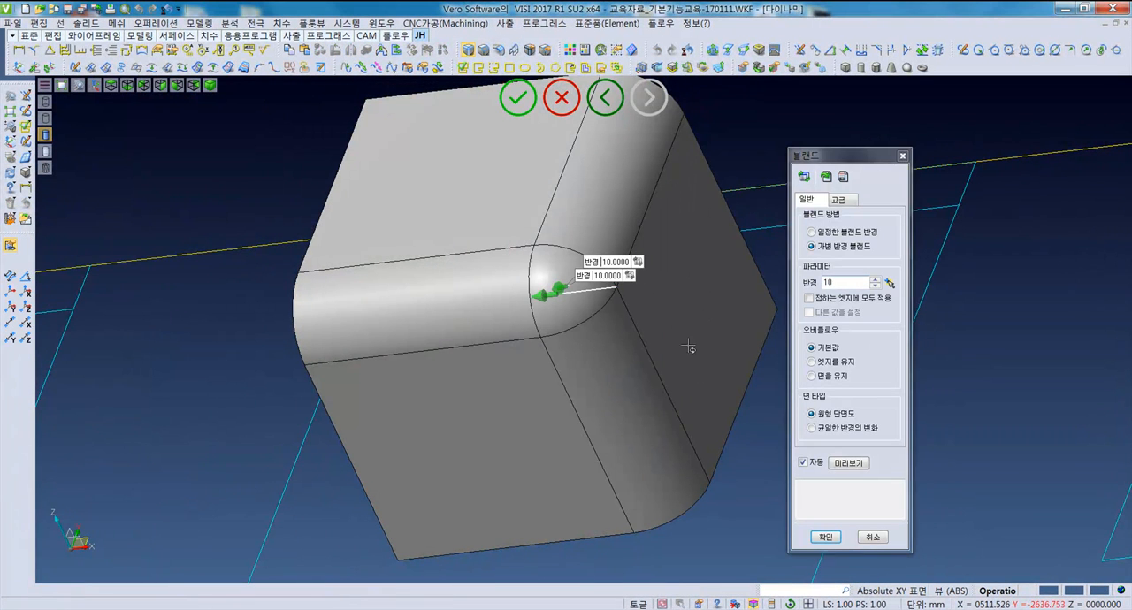
middle_click_drag(684, 347, 694, 344)
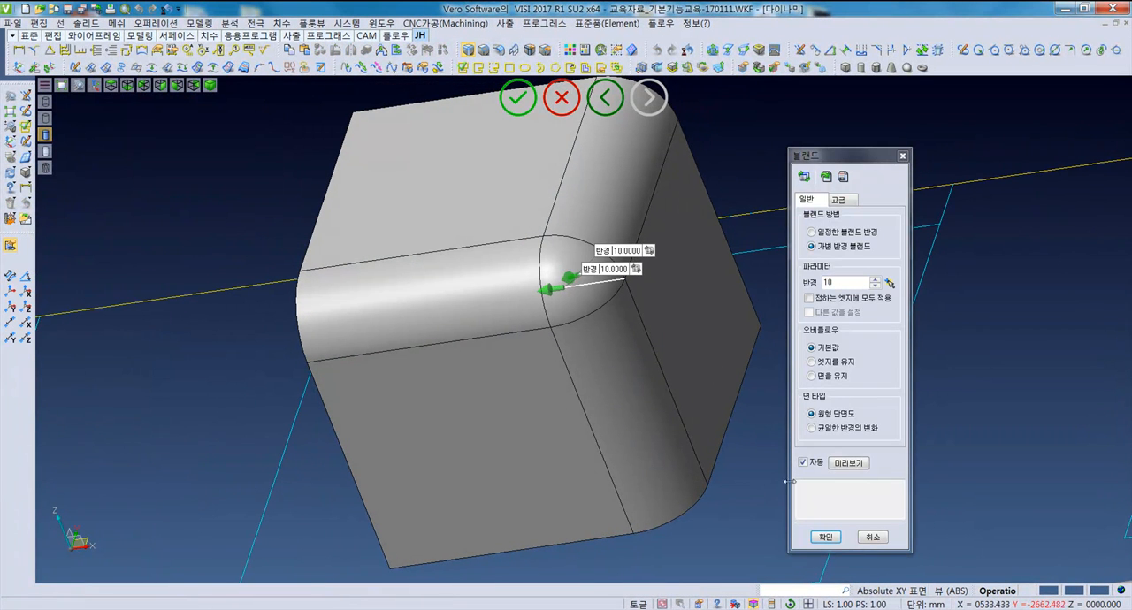
left_click(826, 537)
middle_click_drag(566, 265, 568, 251)
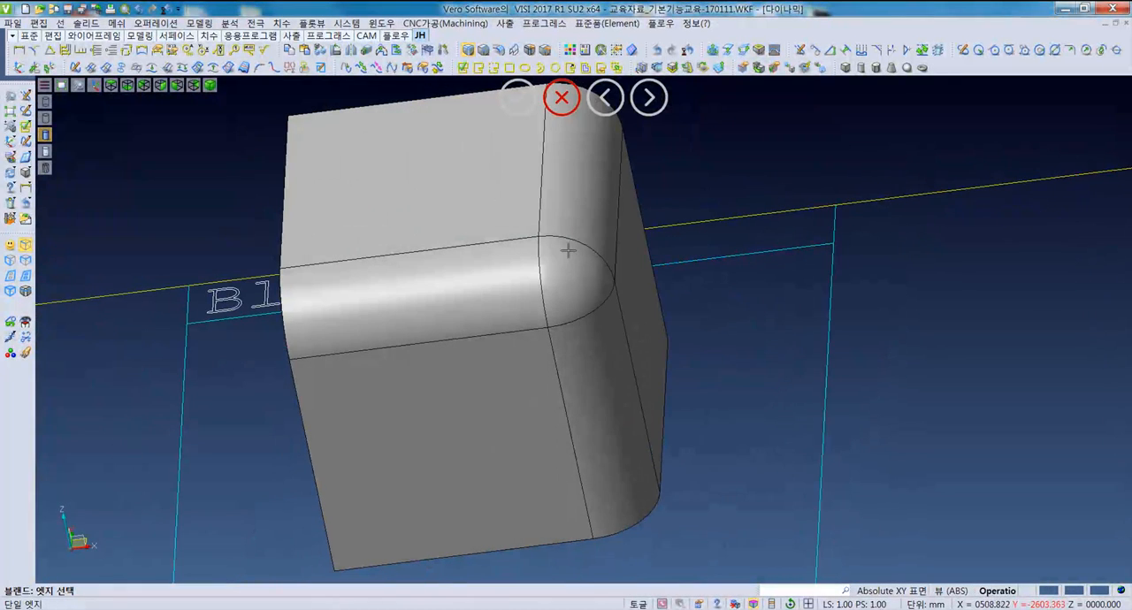
middle_click_drag(574, 328, 543, 283)
- Undo the corner blend and the separate edge blends on the Blends box
key("ctrl+z")
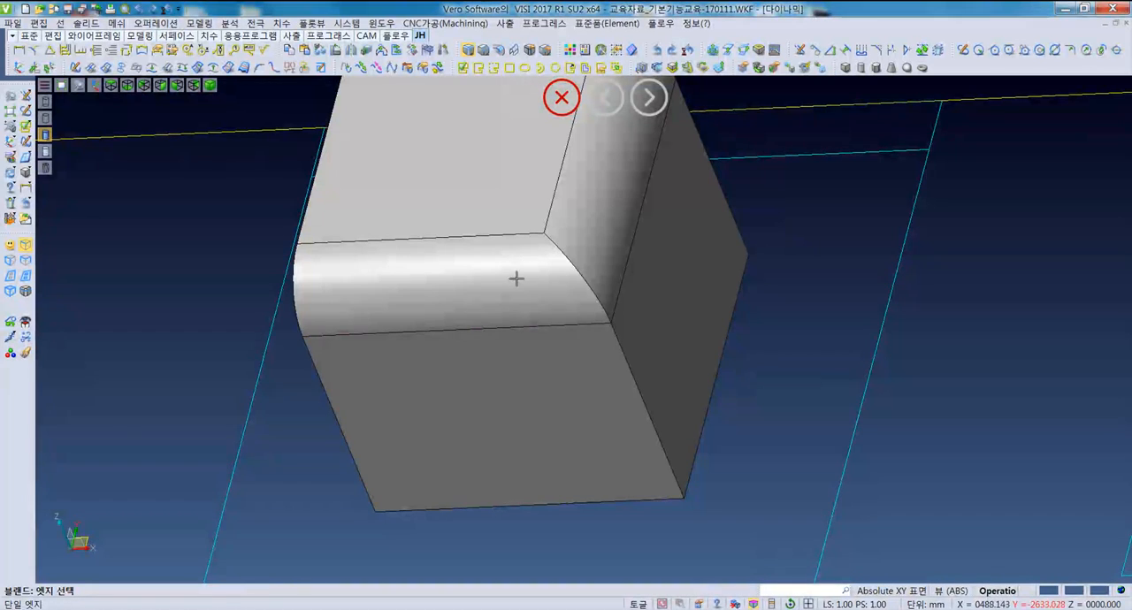
scroll(557, 274, "down", 5)
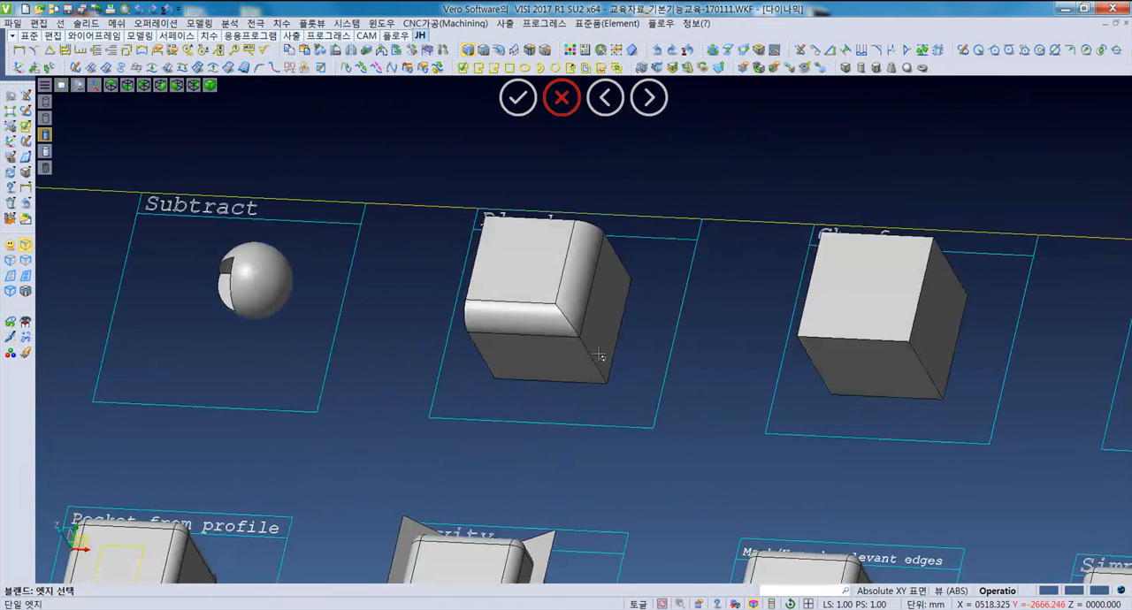
key("ctrl+z")
key("ctrl+z")
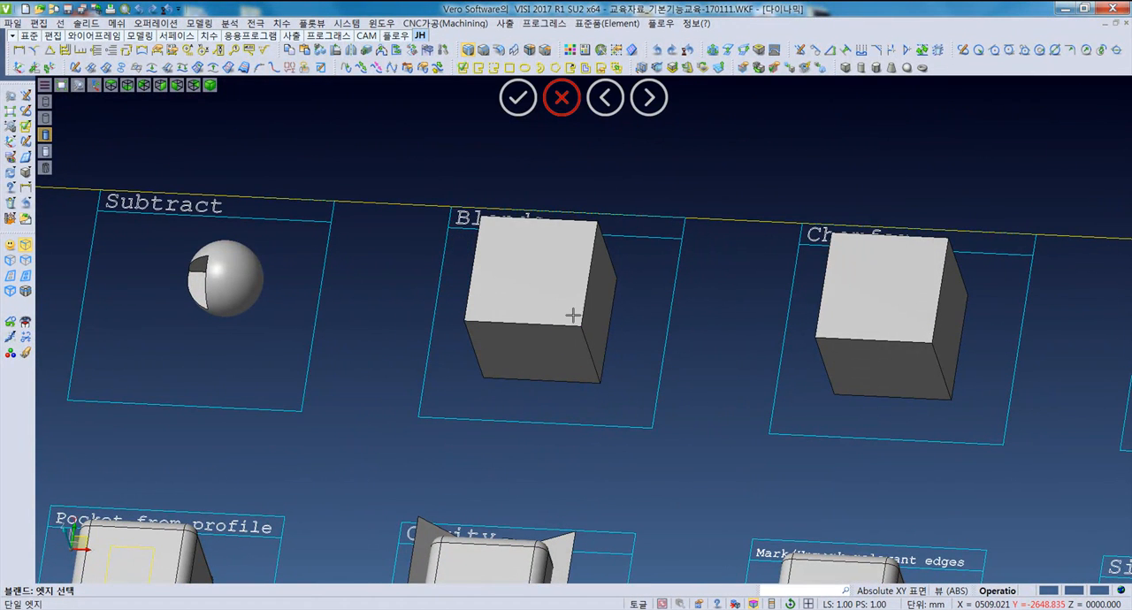
middle_click_drag(581, 343, 581, 355)
scroll(566, 292, "up", 4)
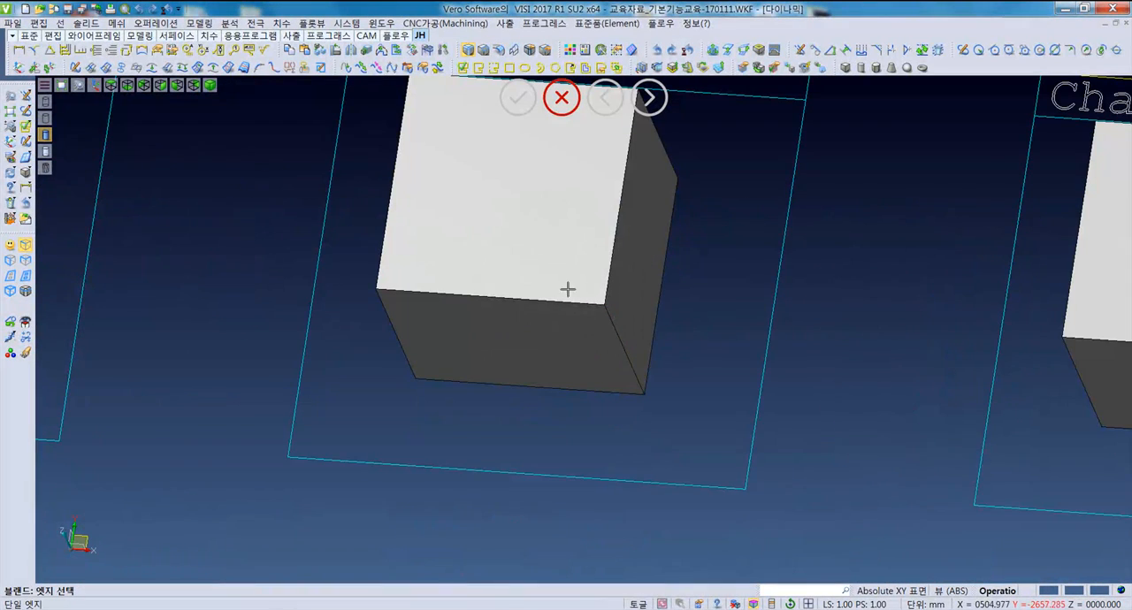
scroll(522, 312, "down", 3)
middle_click_drag(533, 323, 568, 366)
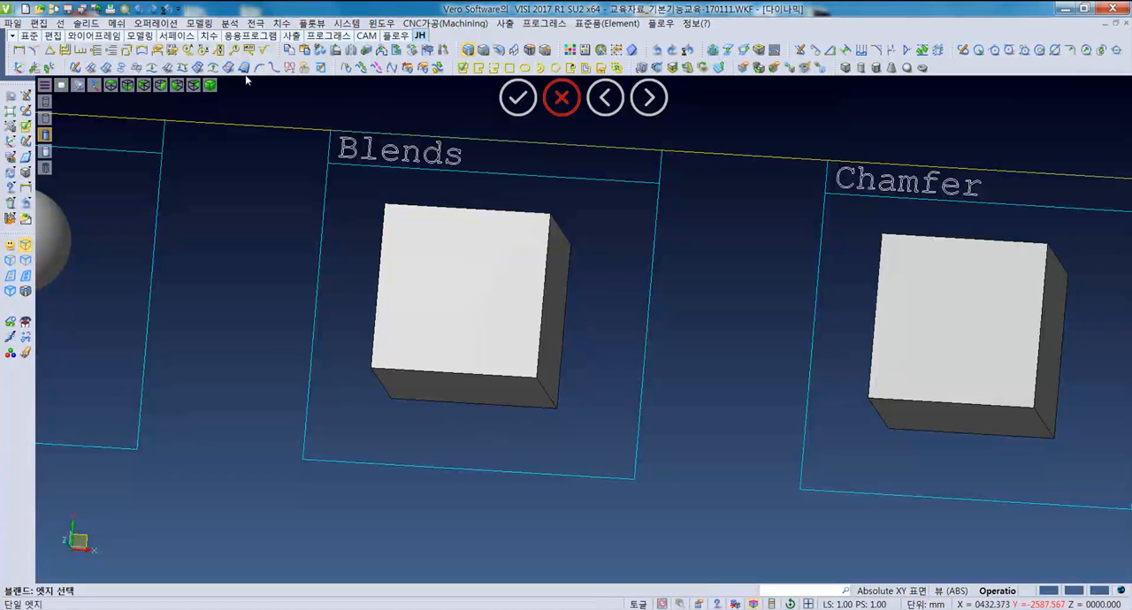
- Preview a radius 10 blend on the top right edge of the Blends box, trying the constant radius method and returning to variable radius
left_click(150, 23)
left_click(159, 86)
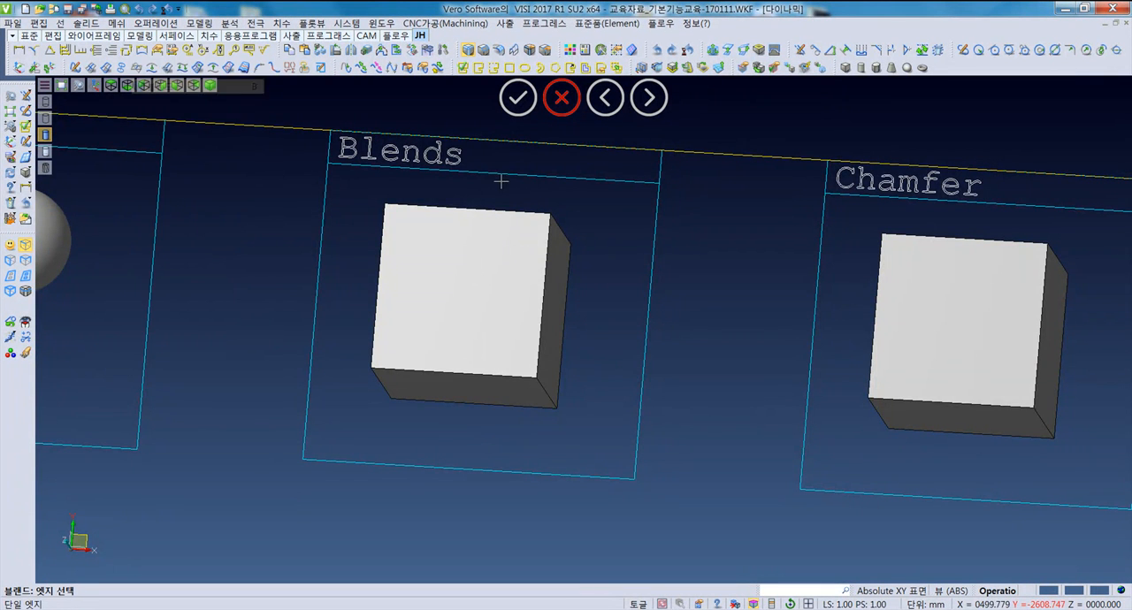
middle_click_drag(505, 260, 472, 313)
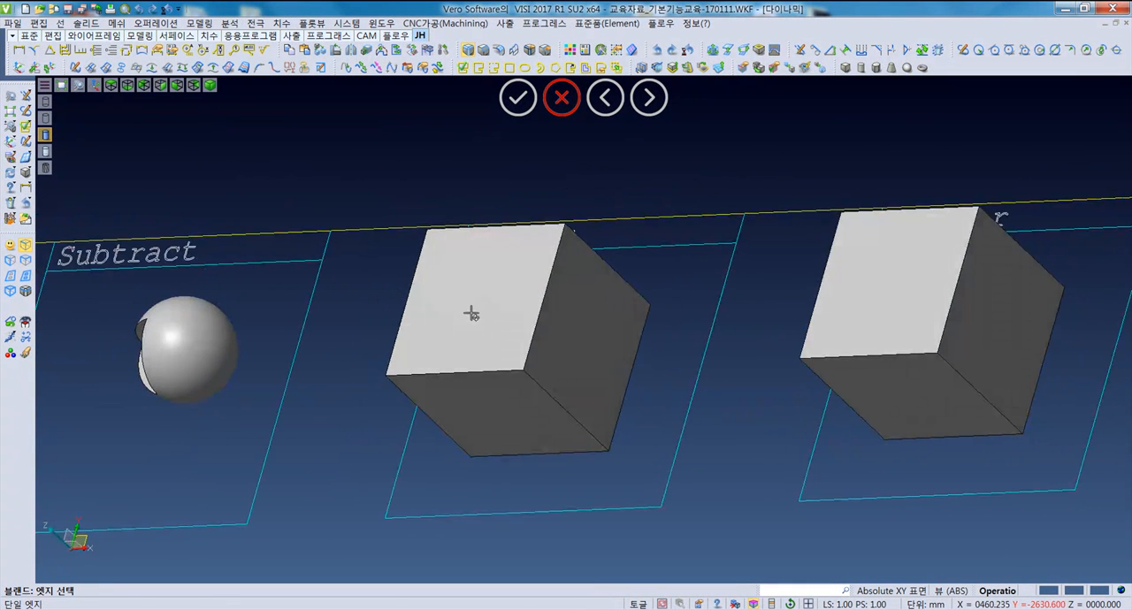
left_click(542, 299)
middle_click_drag(624, 357, 633, 356)
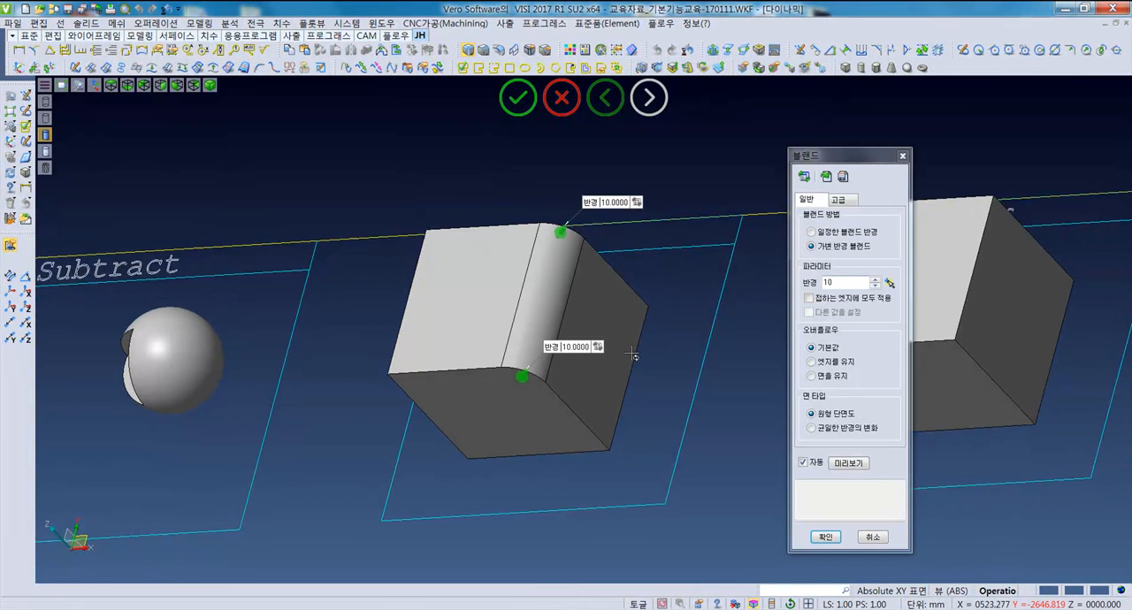
left_click(812, 231)
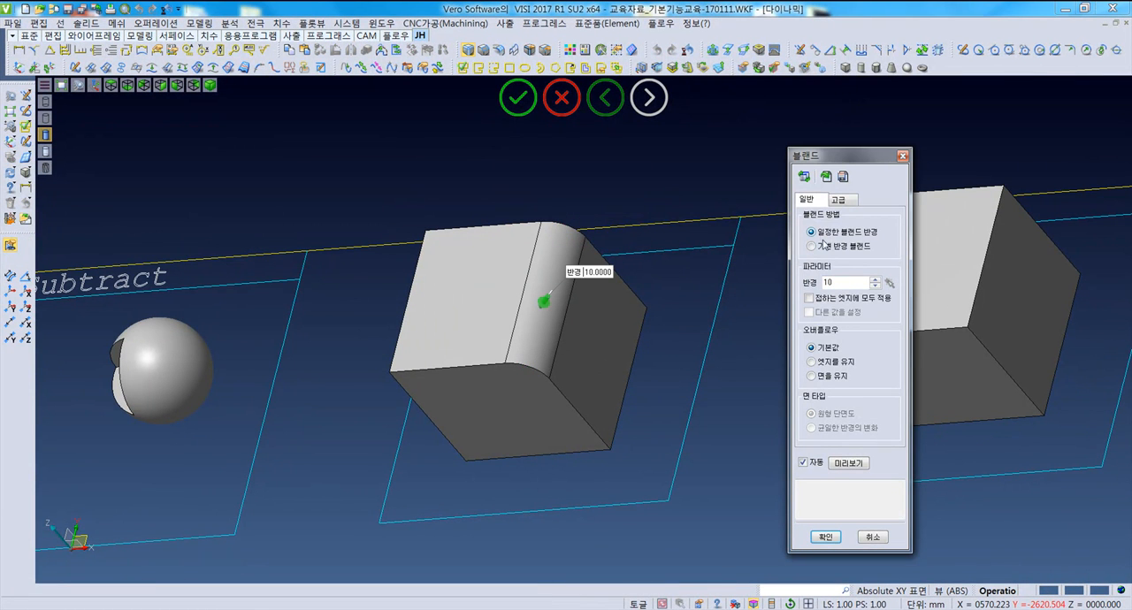
left_click(833, 250)
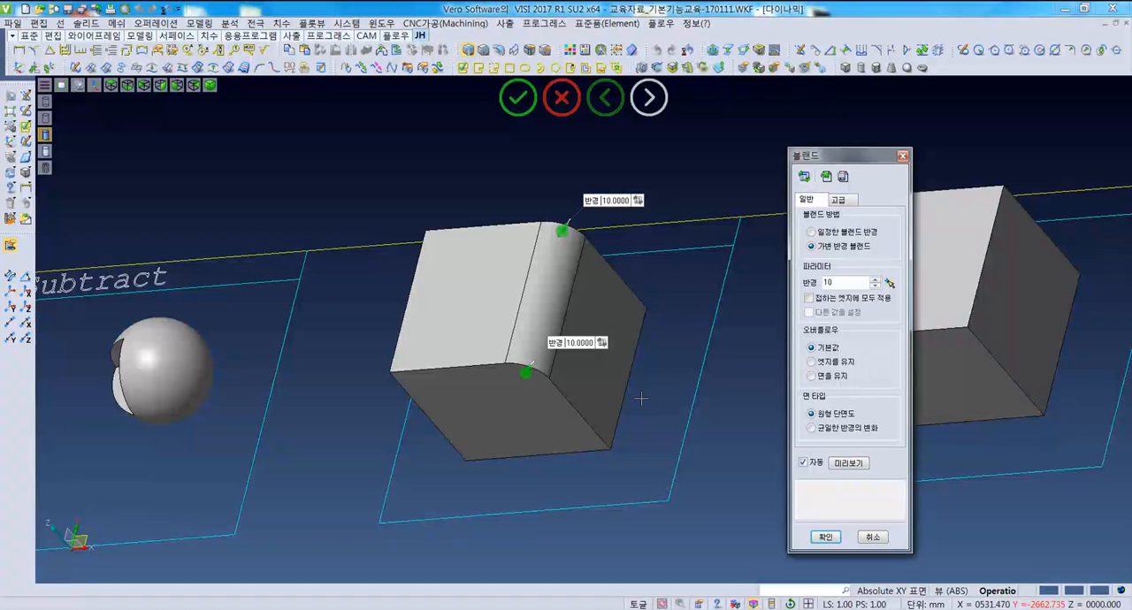
middle_click_drag(644, 410, 607, 419)
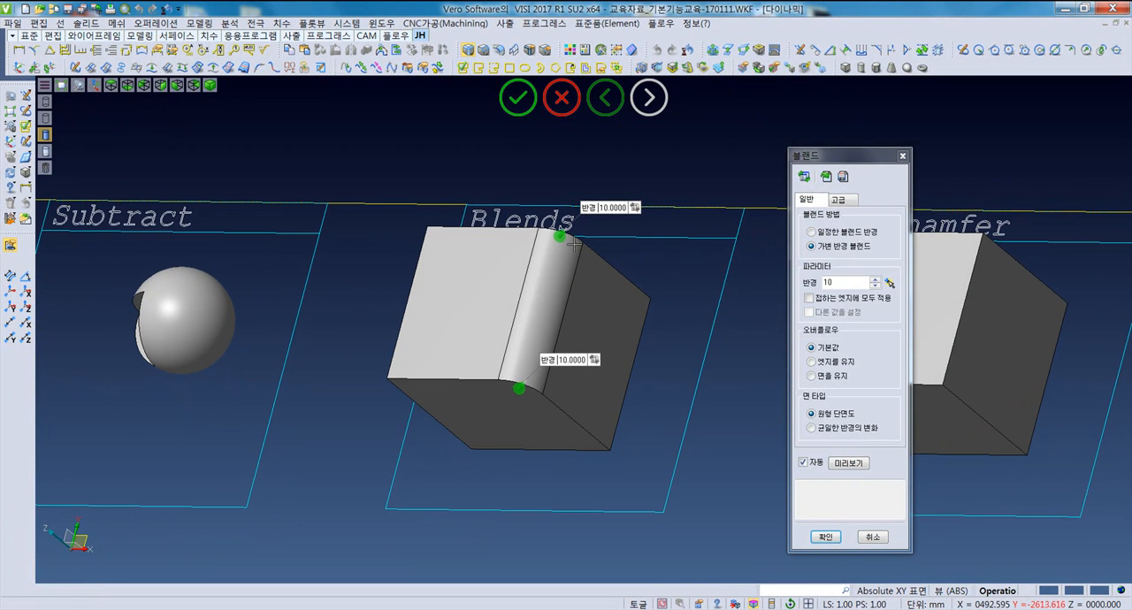
middle_click_drag(552, 309, 556, 262)
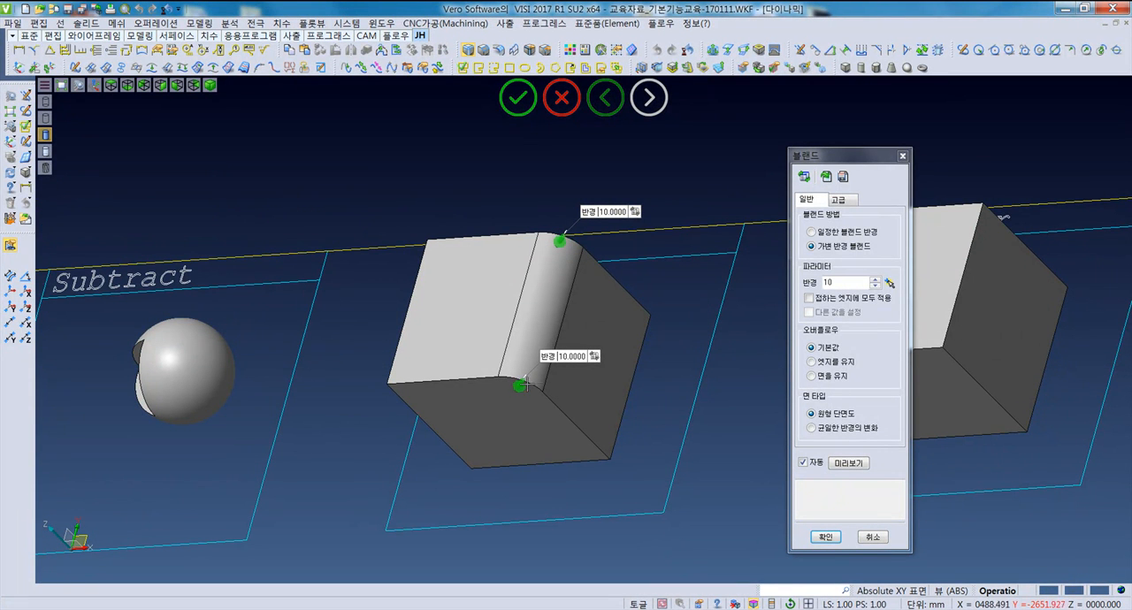
- Set the variable blend's radius at the front end of the top right edge to 2
double_click(564, 356)
type("3")
key("Return")
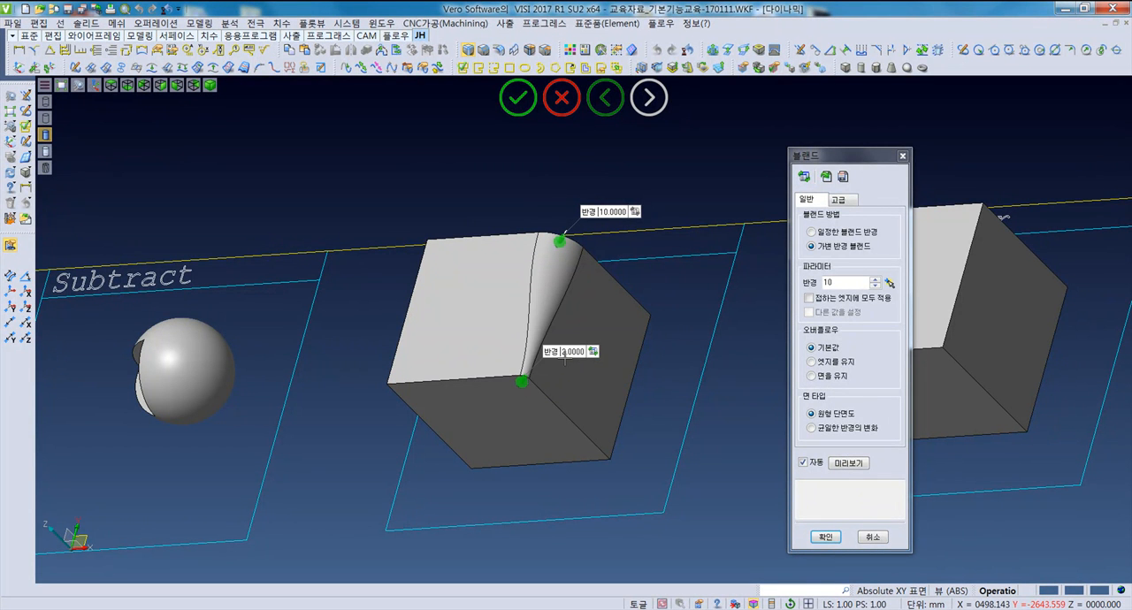
scroll(547, 318, "up", 5)
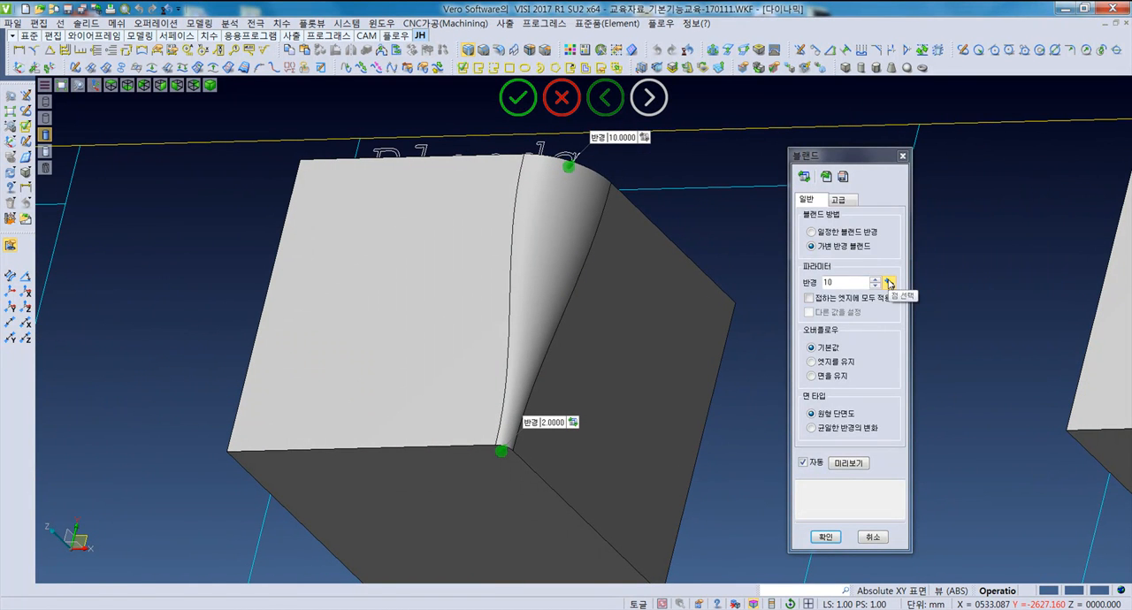
- Add an intermediate variable-radius point about midway along the top right edge and set its radius to 5
left_click(890, 282)
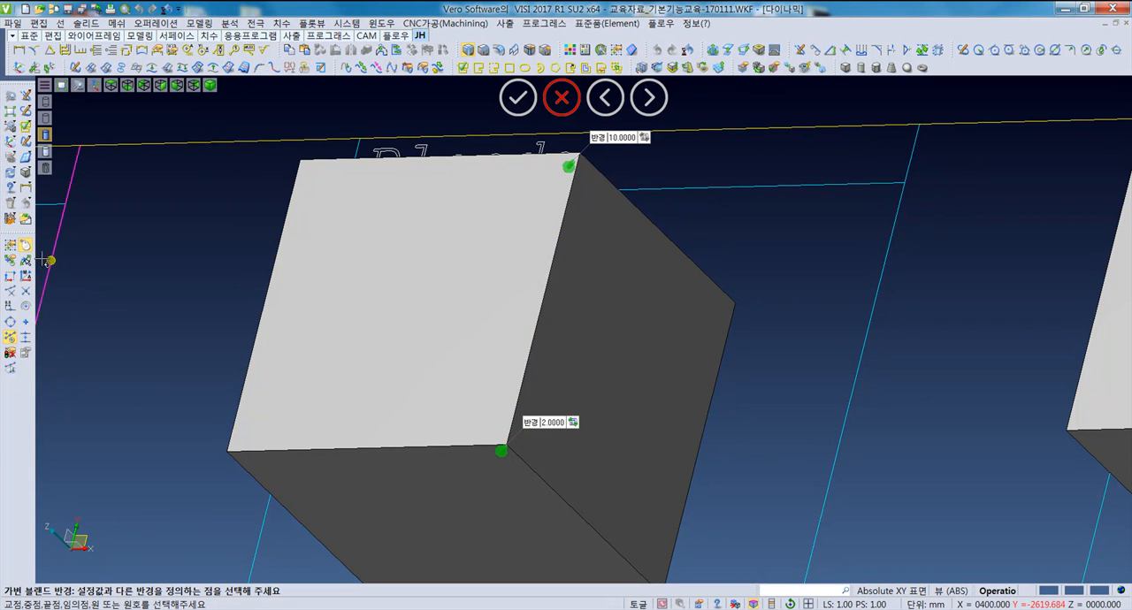
left_click(537, 318)
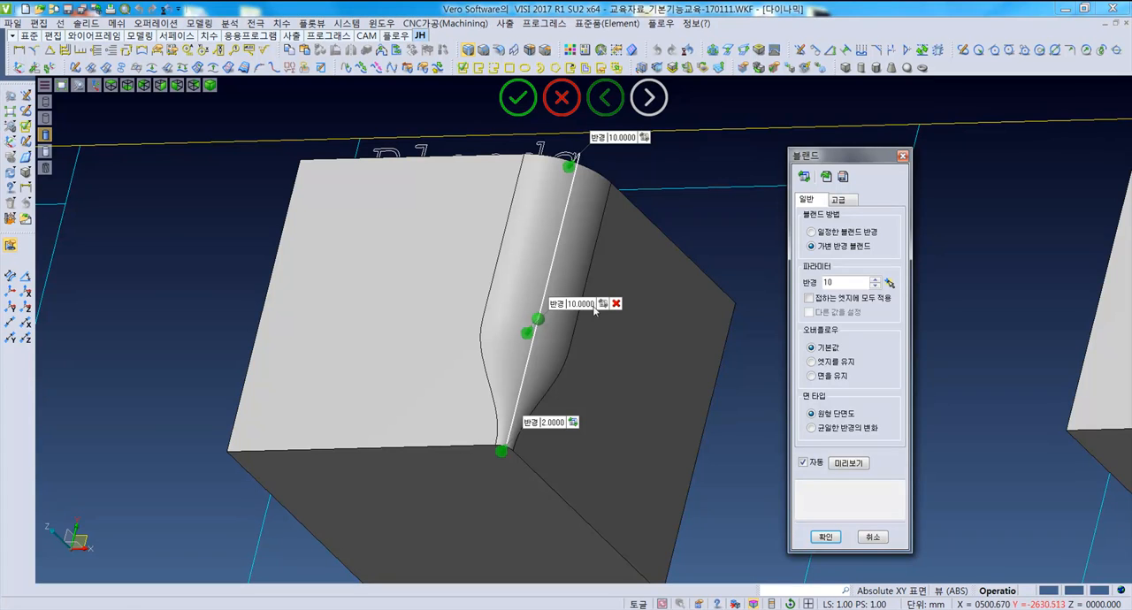
left_click(574, 304)
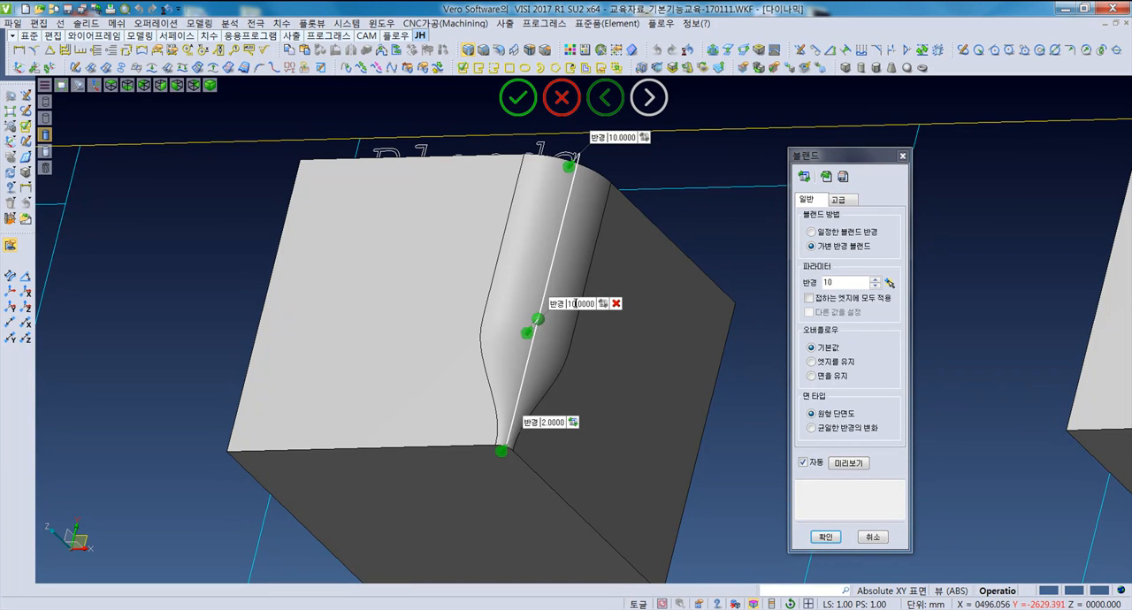
double_click(590, 304)
type("5")
key("Return")
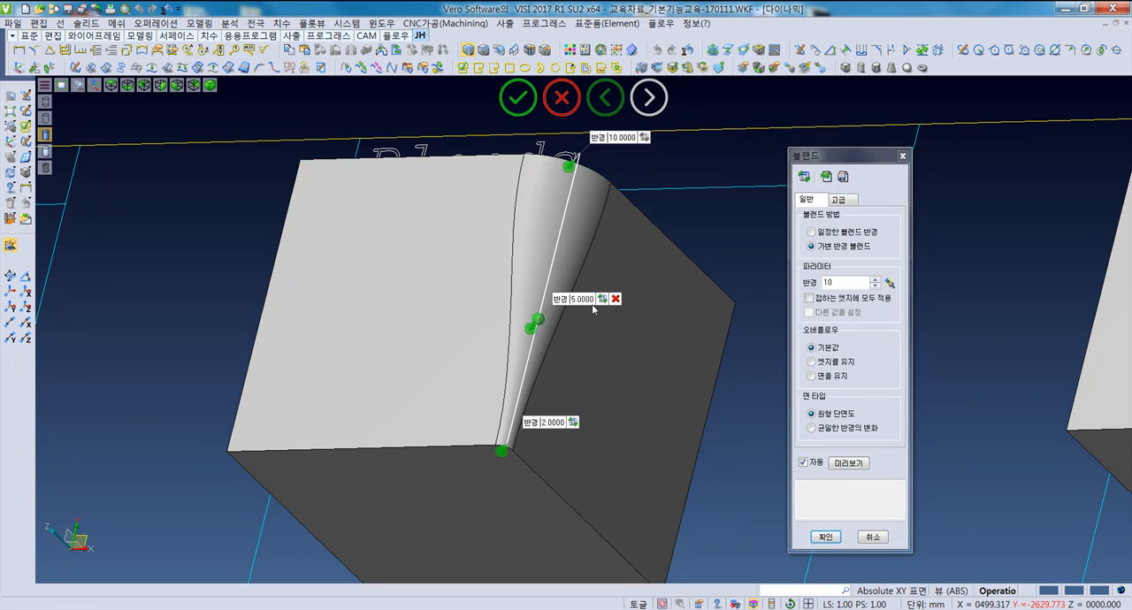
middle_click_drag(584, 359, 580, 372)
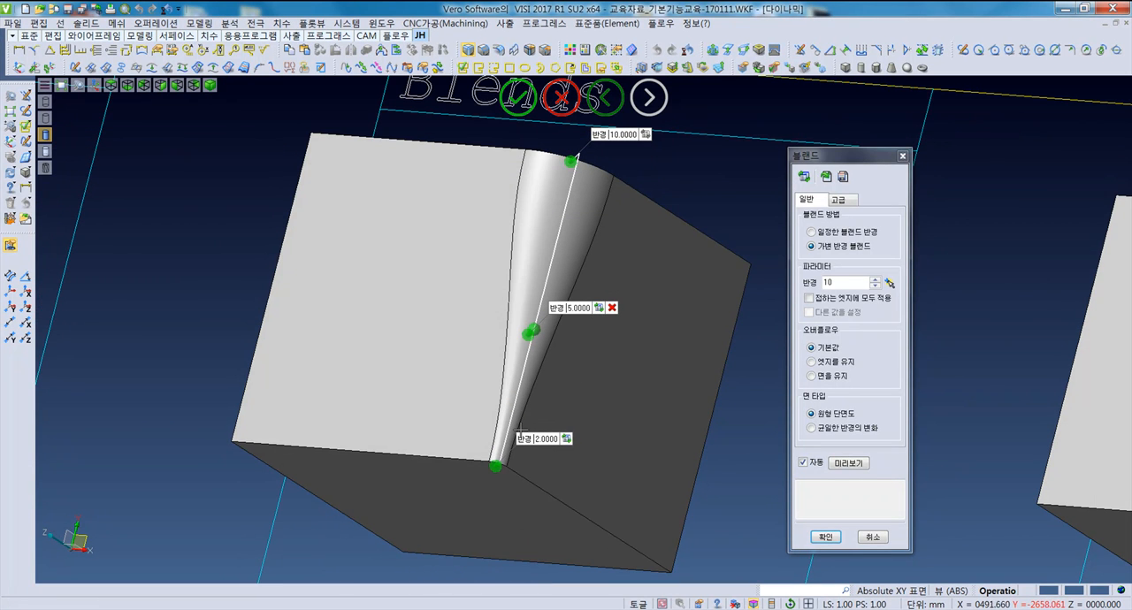
middle_click_drag(560, 237, 505, 396)
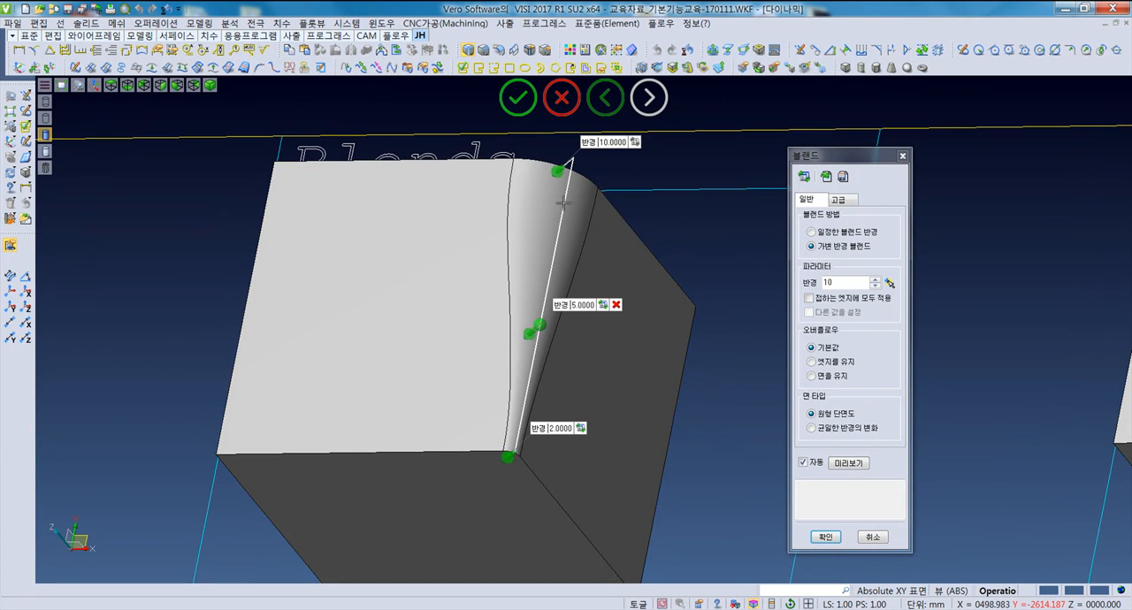
middle_click_drag(616, 398, 591, 383, "shift")
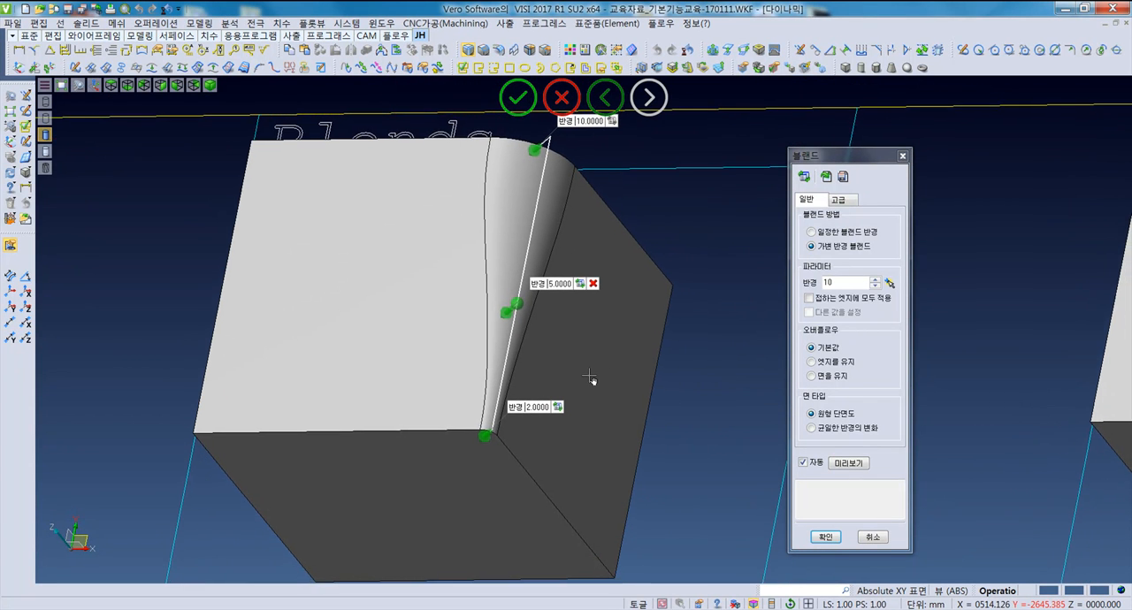
- Change the variable blend's face type to uniform radius variation (균일한 반경의 변화) and apply the blend
left_click(829, 416)
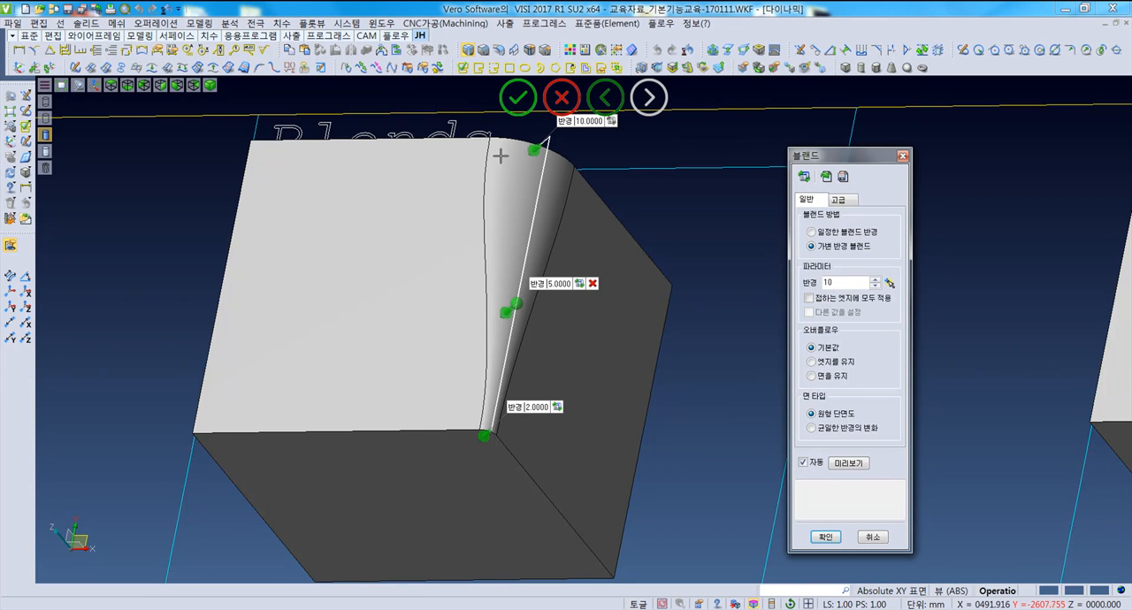
middle_click_drag(708, 370, 693, 371)
left_click(843, 430)
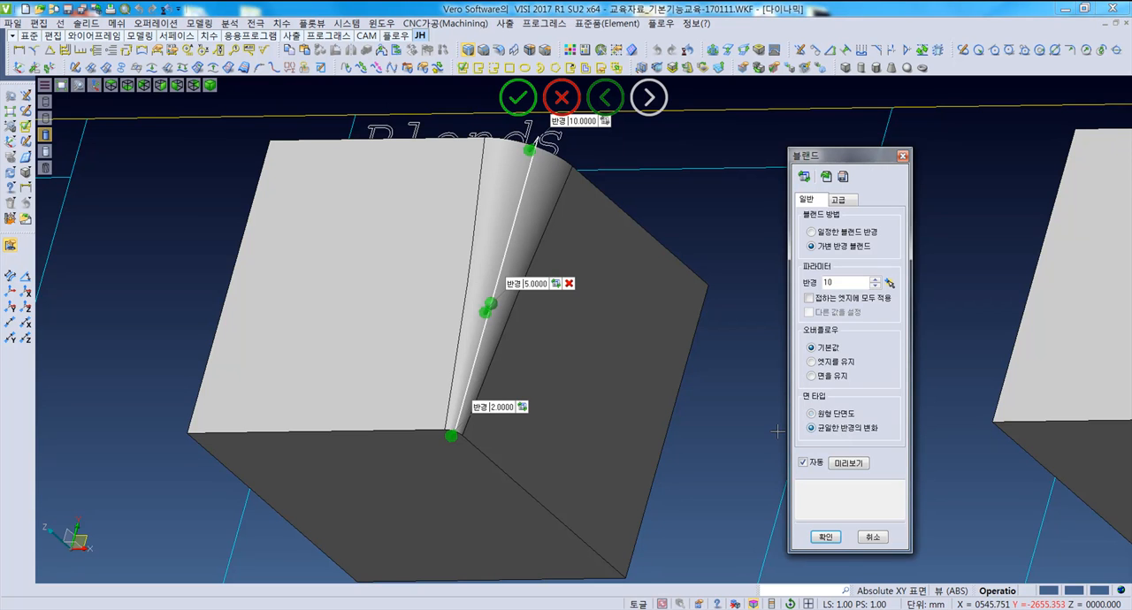
middle_click_drag(470, 319, 446, 402)
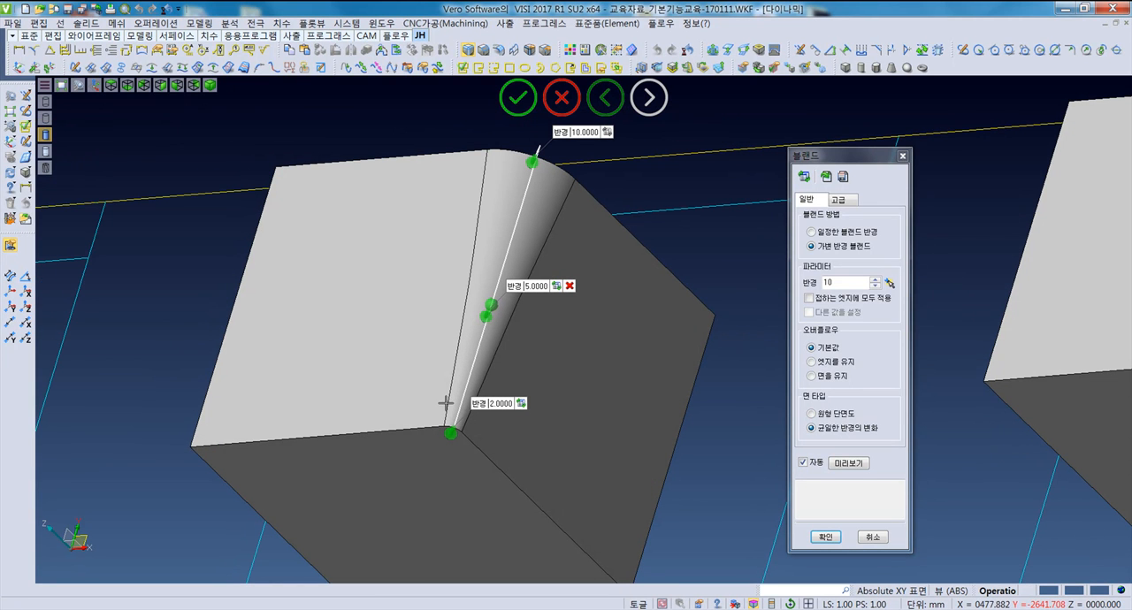
left_click(829, 544)
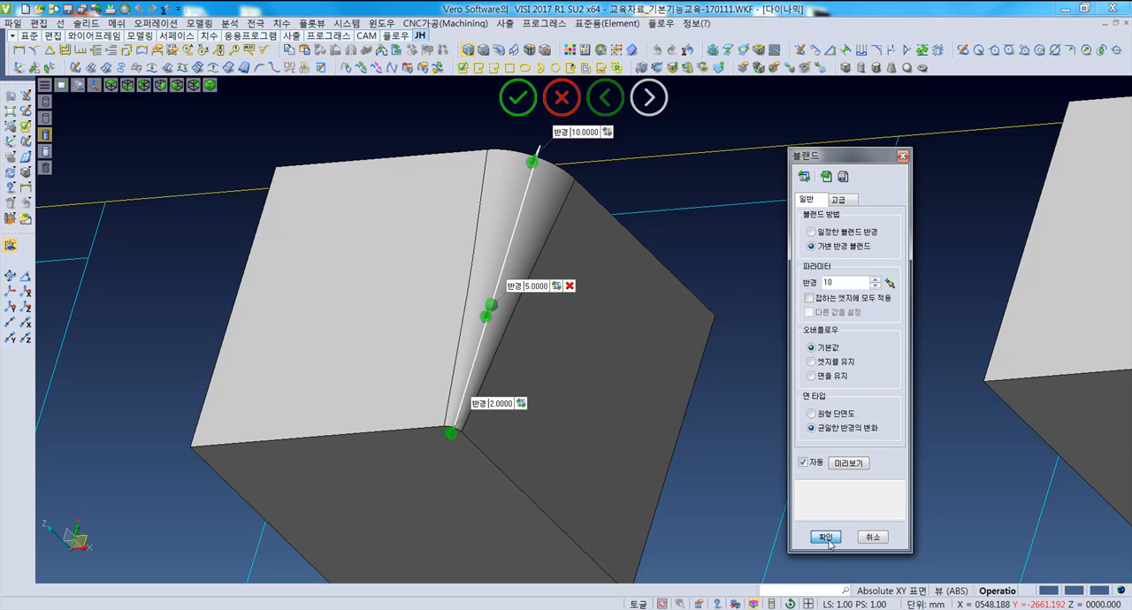
left_click(829, 544)
- Start a chamfer on the top right edge of the Chamfer box using the single distance method
scroll(679, 437, "down", 4)
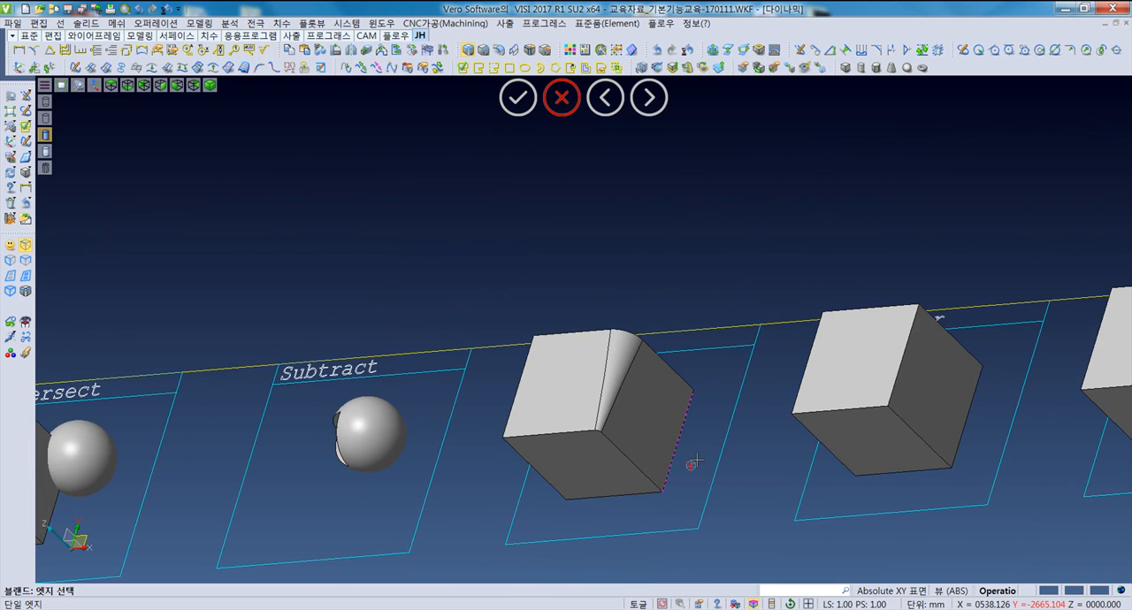
middle_click_drag(695, 461, 727, 484)
key("F5")
scroll(407, 322, "up", 3)
middle_click_drag(573, 392, 468, 308)
scroll(517, 366, "up", 2)
scroll(487, 359, "down", 2)
scroll(466, 321, "up", 2)
key("F5")
left_click(155, 23)
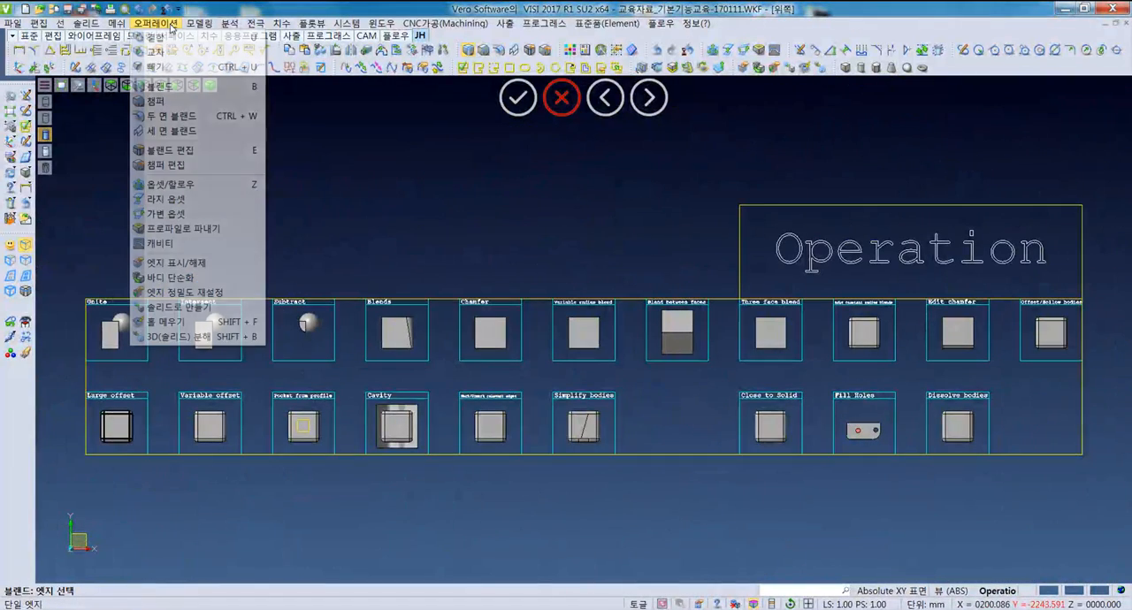
left_click(159, 97)
middle_click_drag(505, 343, 506, 302)
scroll(480, 345, "up", 5)
middle_click_drag(484, 361, 556, 402)
scroll(556, 403, "up", 5)
middle_click_drag(641, 451, 737, 306)
left_click(715, 329)
left_click(809, 281)
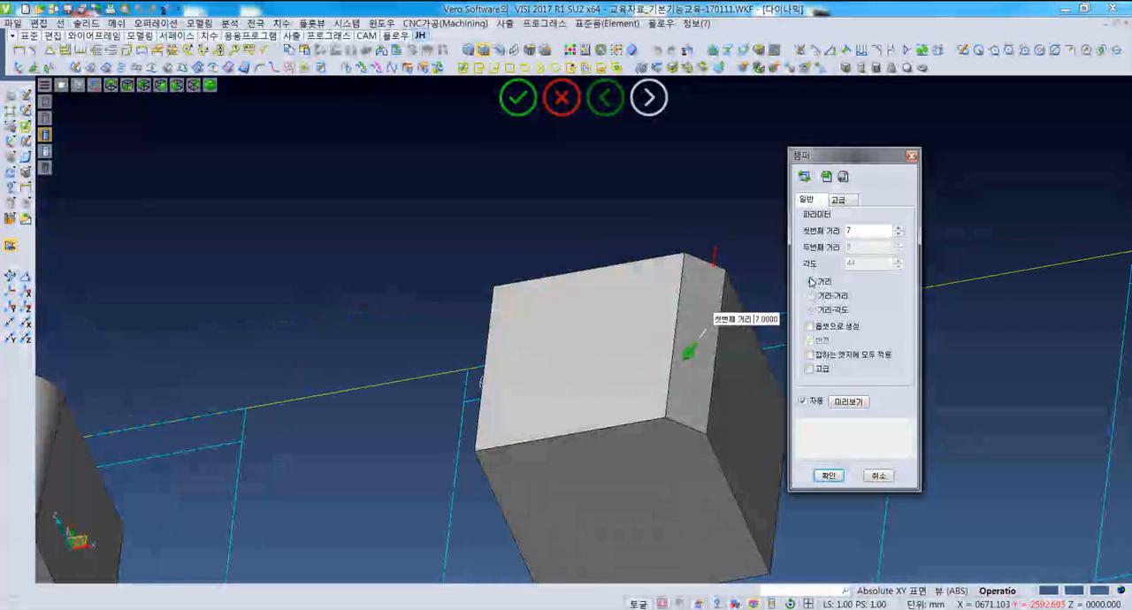
- Set the chamfer's first distance to 12 and inspect the previewed chamfer
middle_click_drag(634, 422, 679, 385)
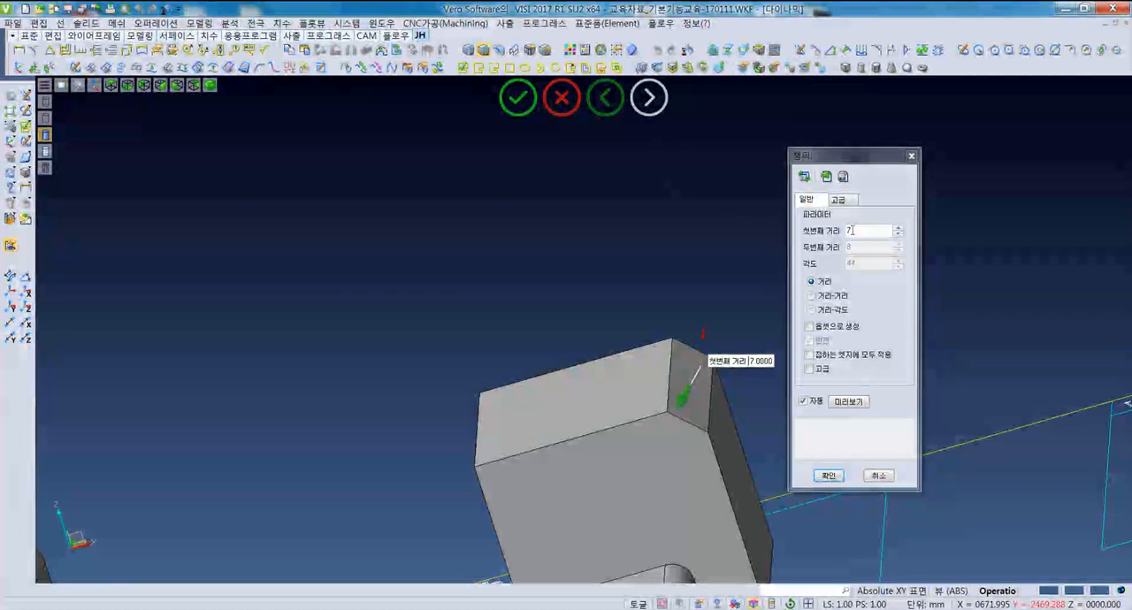
double_click(857, 231)
type("9")
double_click(857, 231)
type("12")
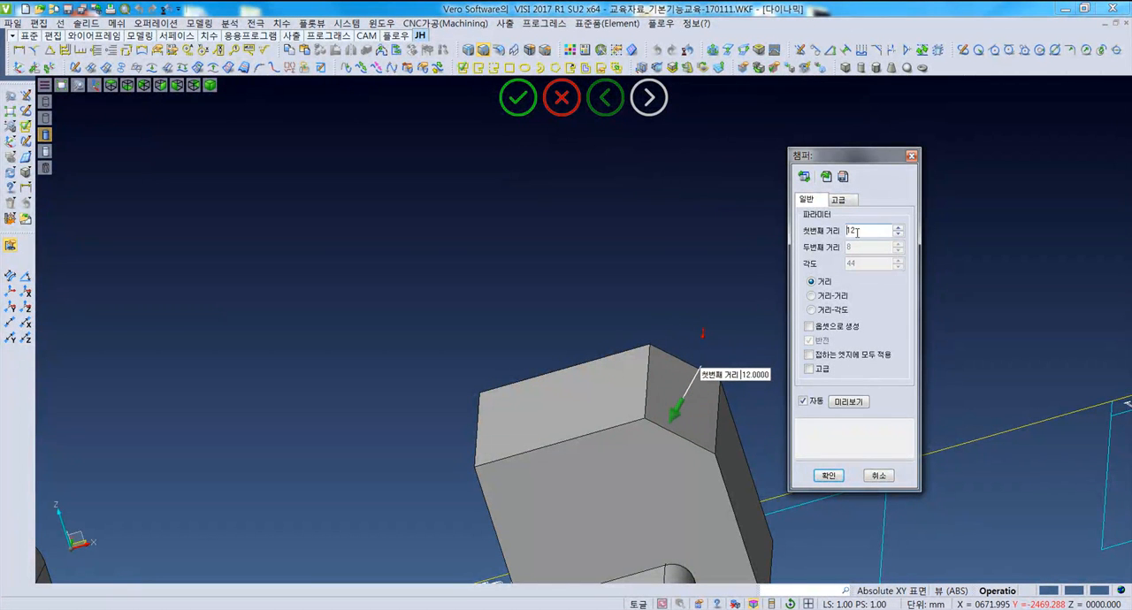
middle_click_drag(680, 450, 657, 439)
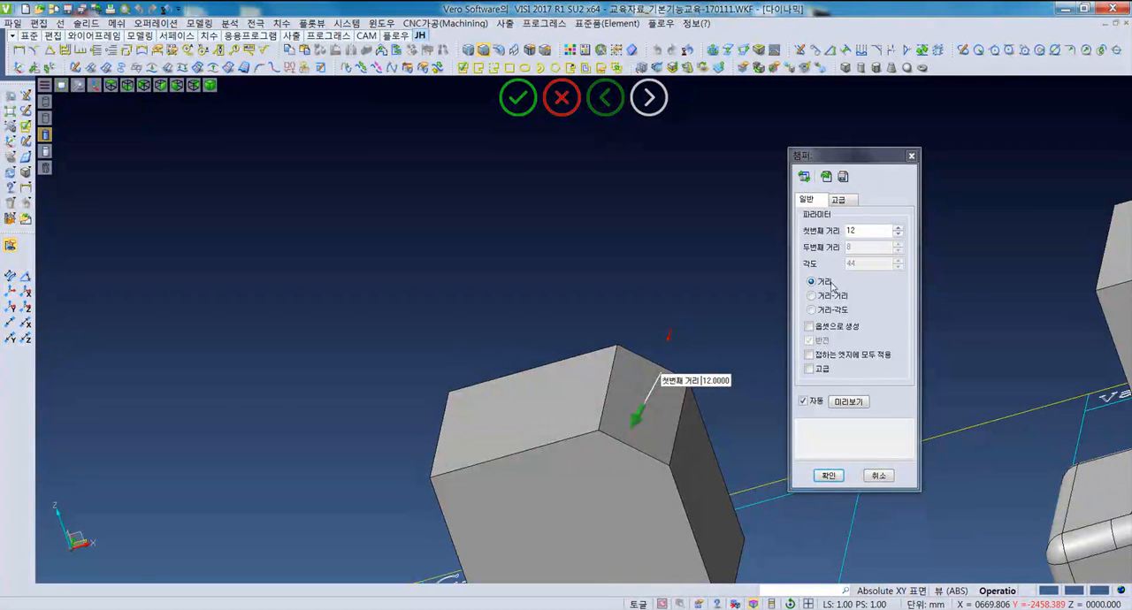
left_click(872, 229)
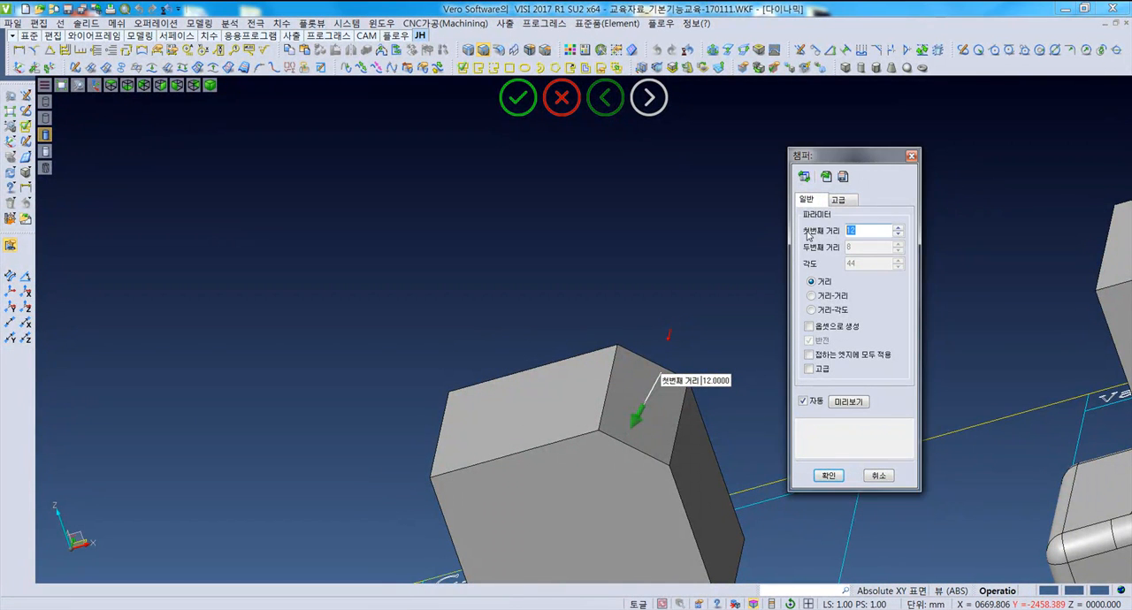
middle_click_drag(660, 432, 674, 428)
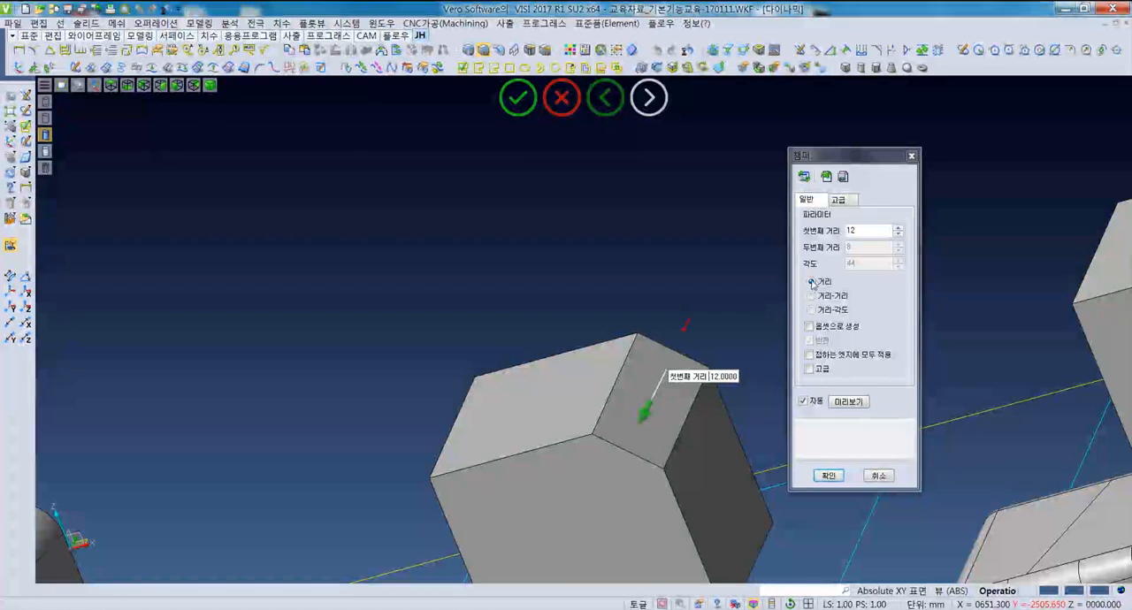
left_click(821, 227)
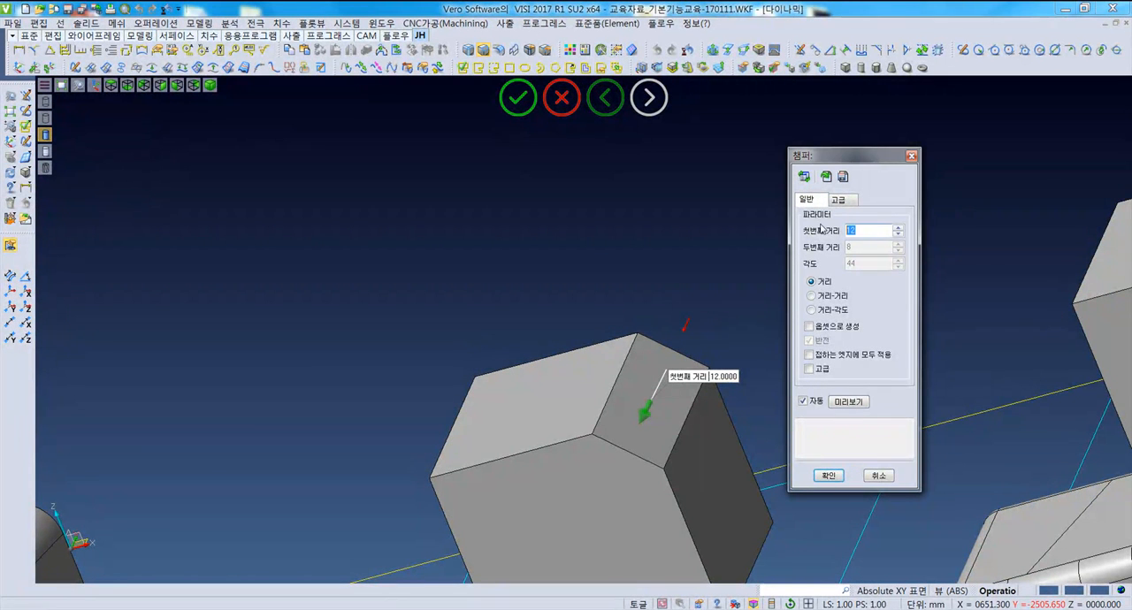
- Switch the chamfer to the distance-distance method and adjust the first distance to 13 and the second to 10 directly on the model
left_click(820, 297)
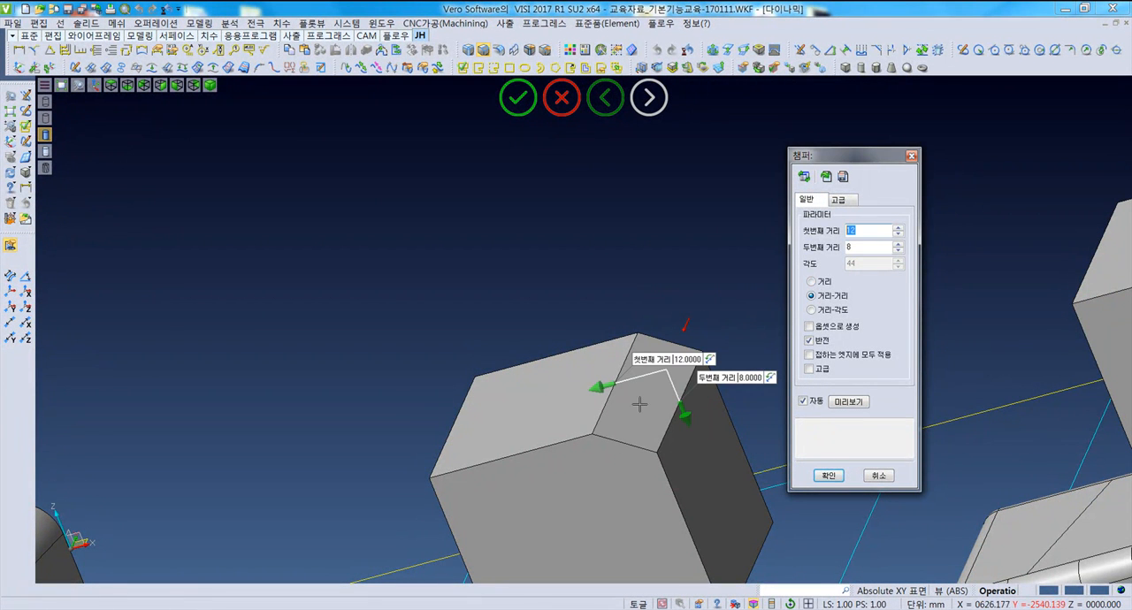
middle_click_drag(639, 404, 692, 400)
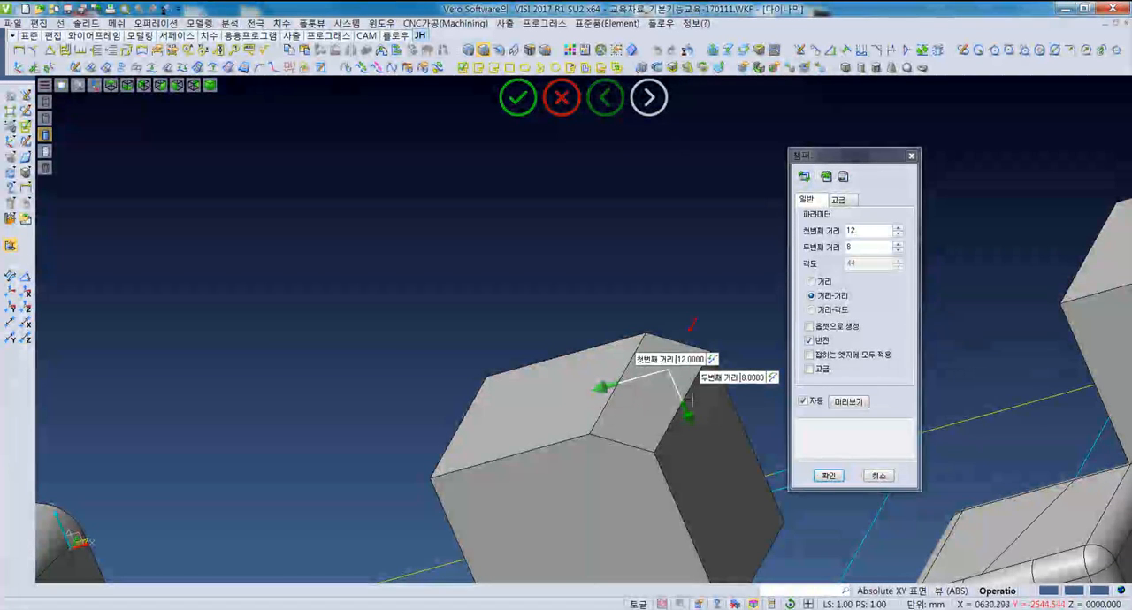
middle_click_drag(690, 449, 684, 472)
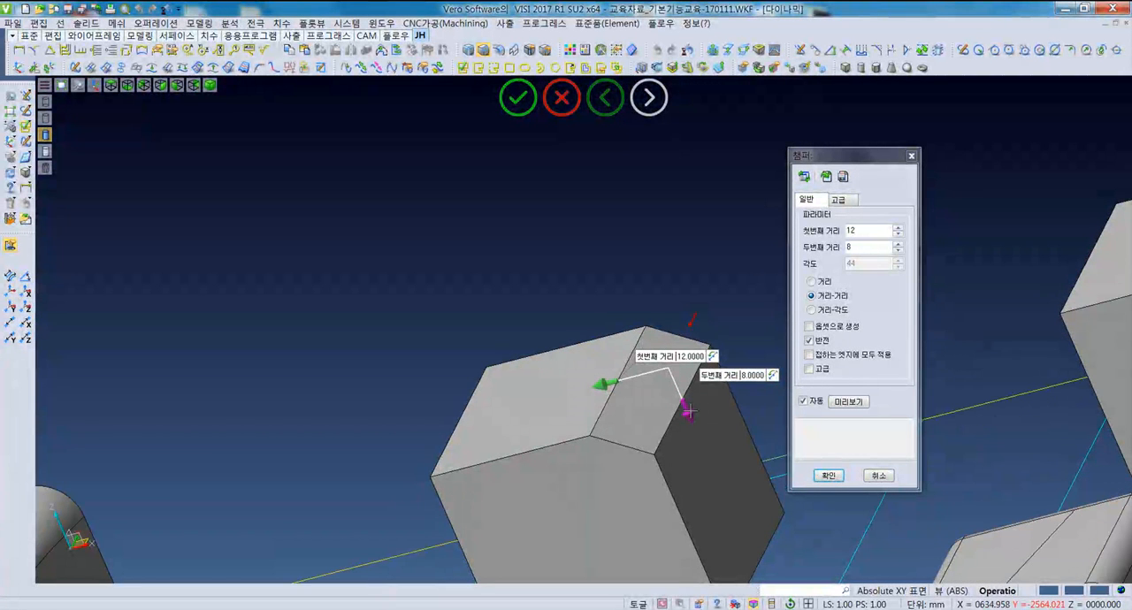
mouse_move(688, 413)
left_mouse_down()
mouse_move(697, 432)
mouse_move(691, 421)
left_mouse_up()
mouse_move(603, 386)
left_mouse_down()
mouse_move(585, 389)
mouse_move(601, 386)
left_mouse_up()
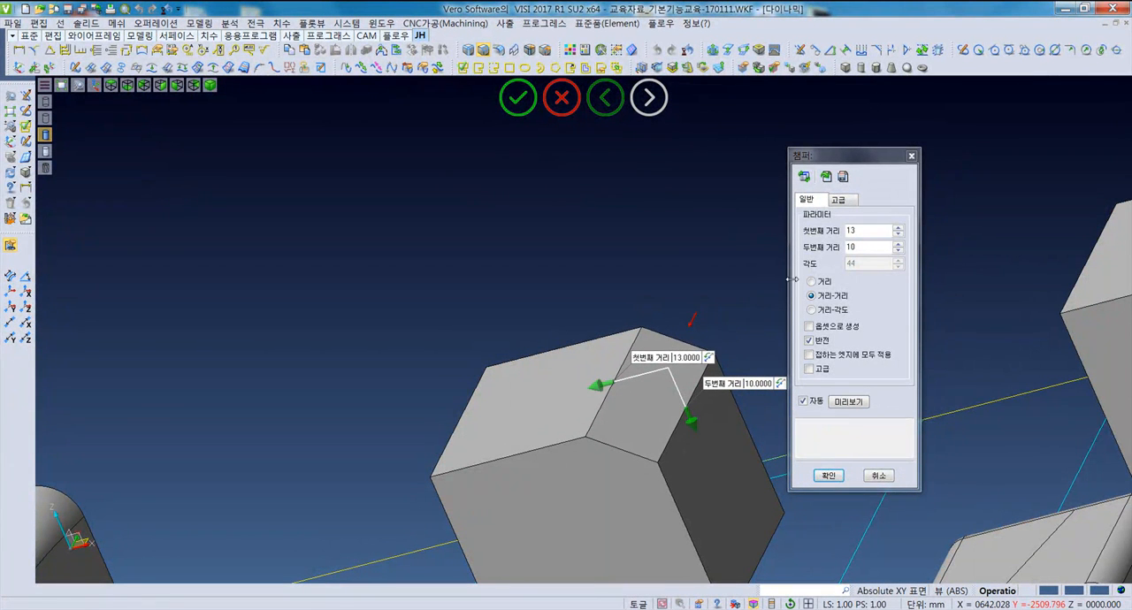
- Set the chamfer's first distance to 15 and second distance to 20, and update the preview
left_click(875, 231)
key("BackSpace")
type("5")
key("Tab")
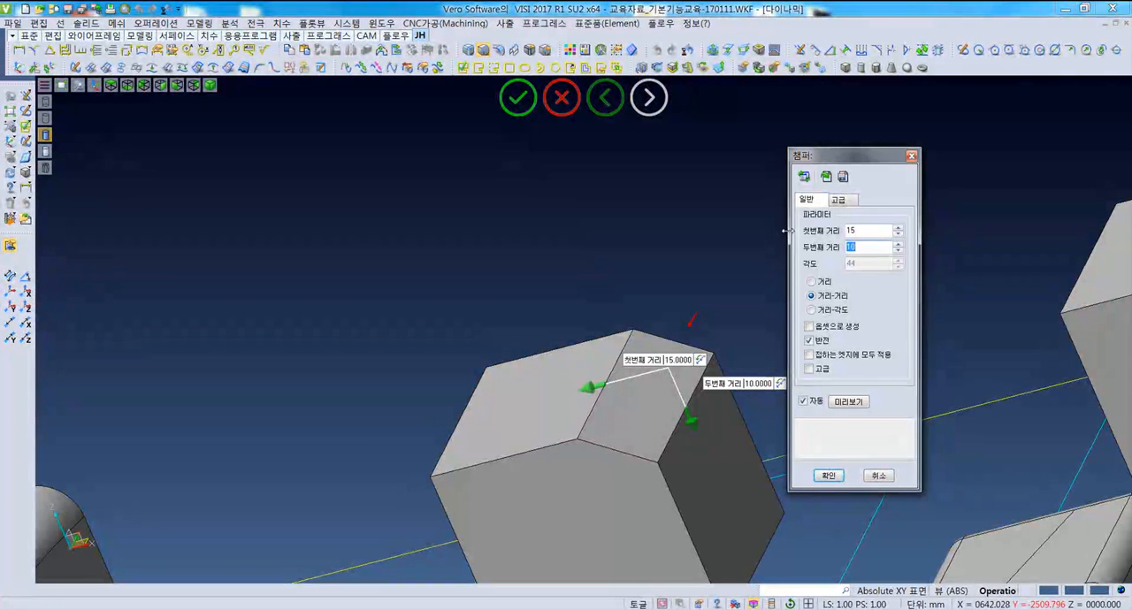
left_click(856, 401)
scroll(656, 416, "up", 2)
middle_click_drag(656, 416, 564, 425)
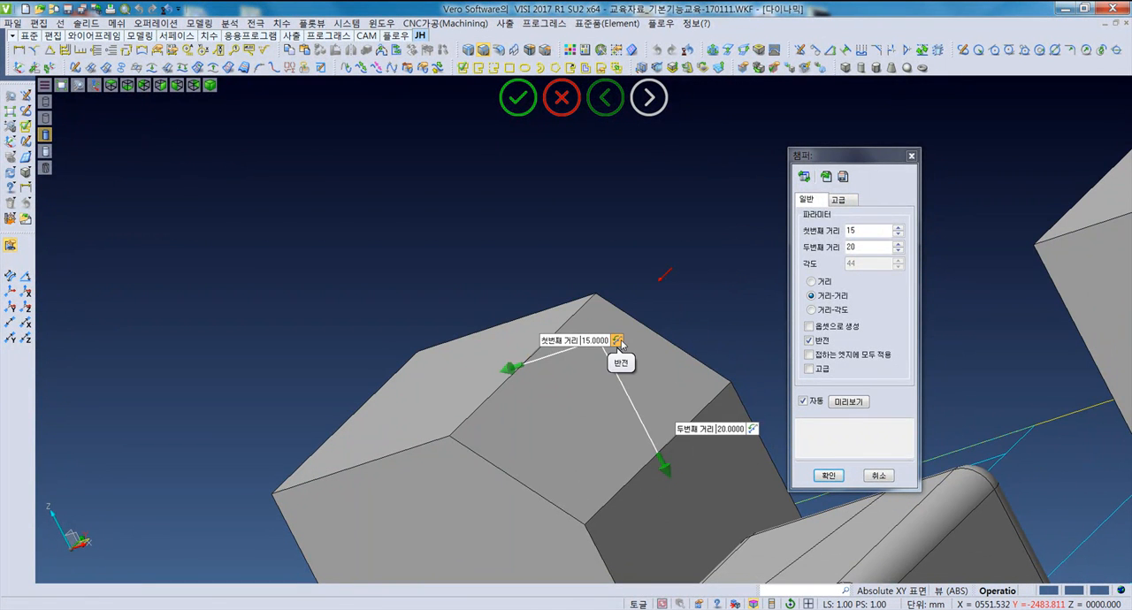
- Reverse the faces the two chamfer distances apply to, and return to the original assignment
left_click(617, 341)
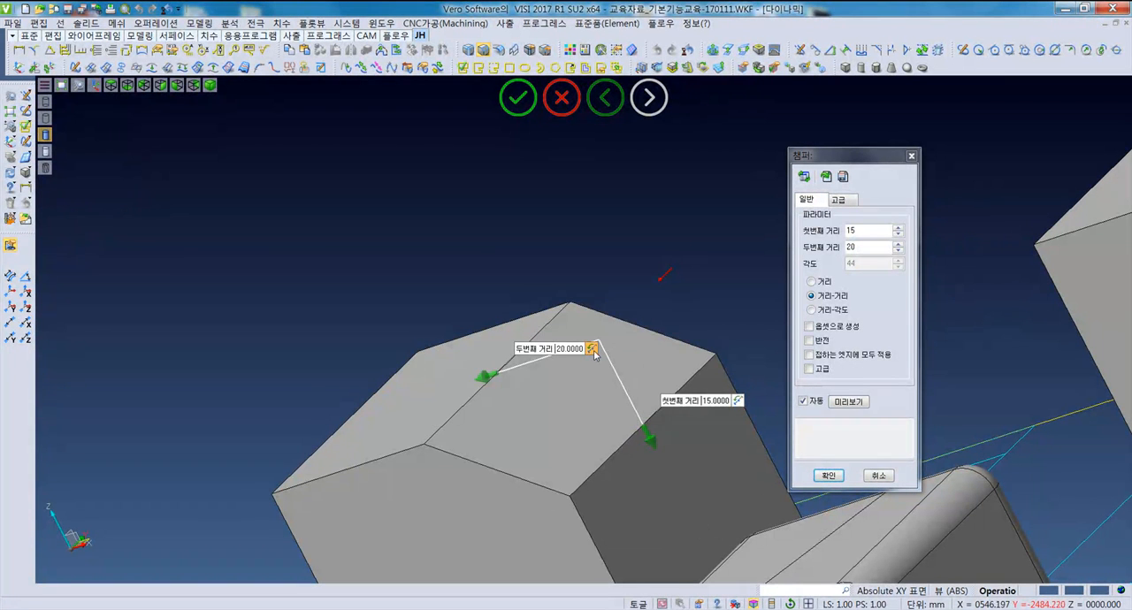
left_click(592, 351)
left_click(616, 340)
left_click(594, 351)
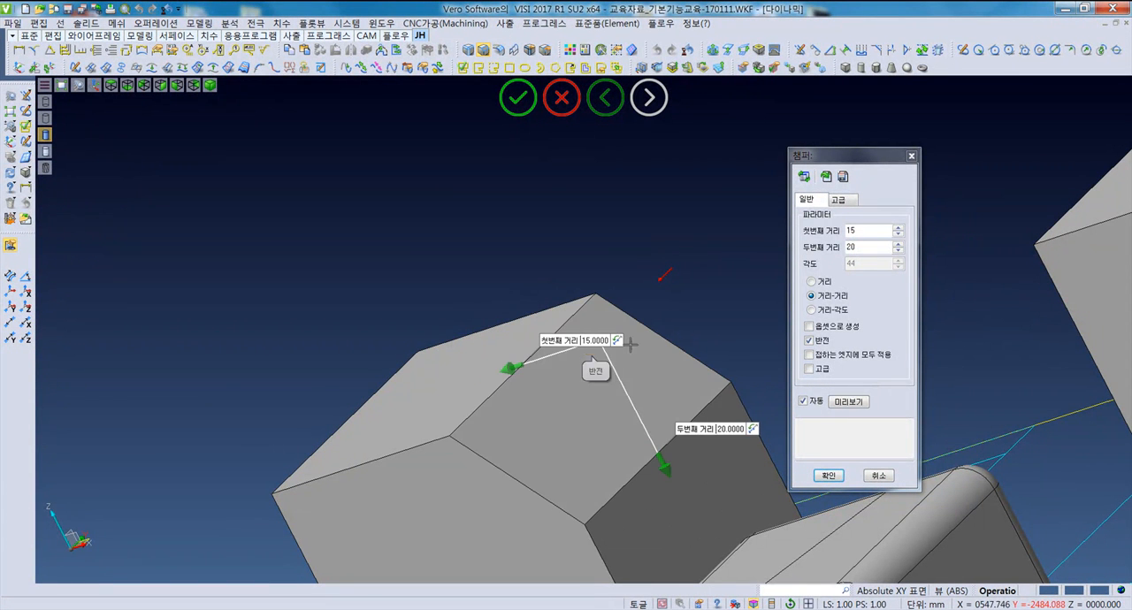
- Switch the chamfer to the distance-angle method, set the angle to 30, and apply the chamfer
left_click(810, 310)
middle_click_drag(628, 419, 923, 253)
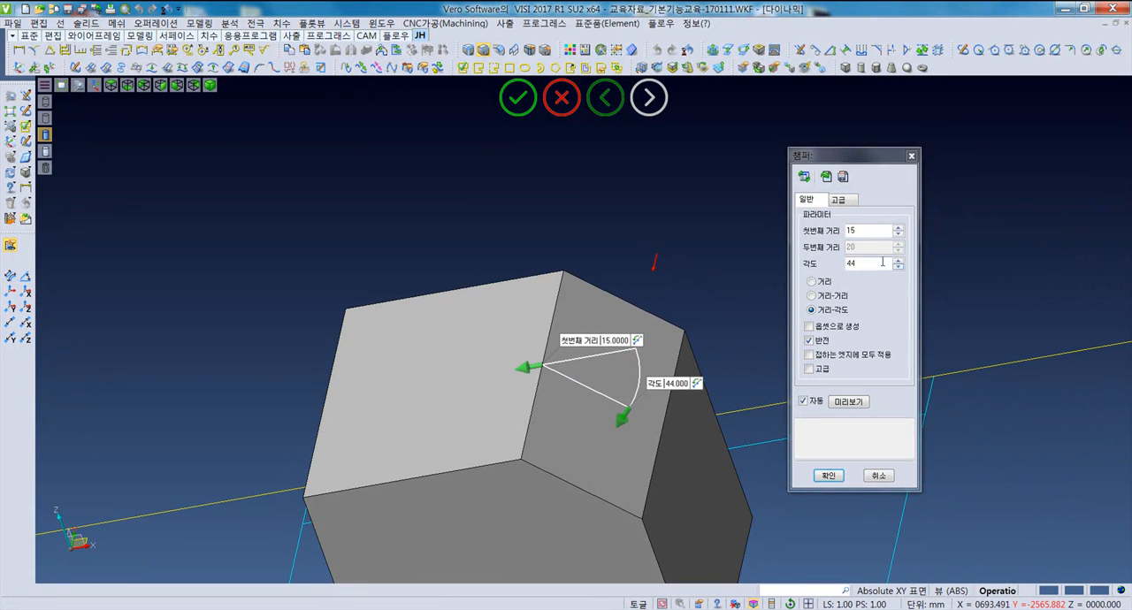
double_click(882, 262)
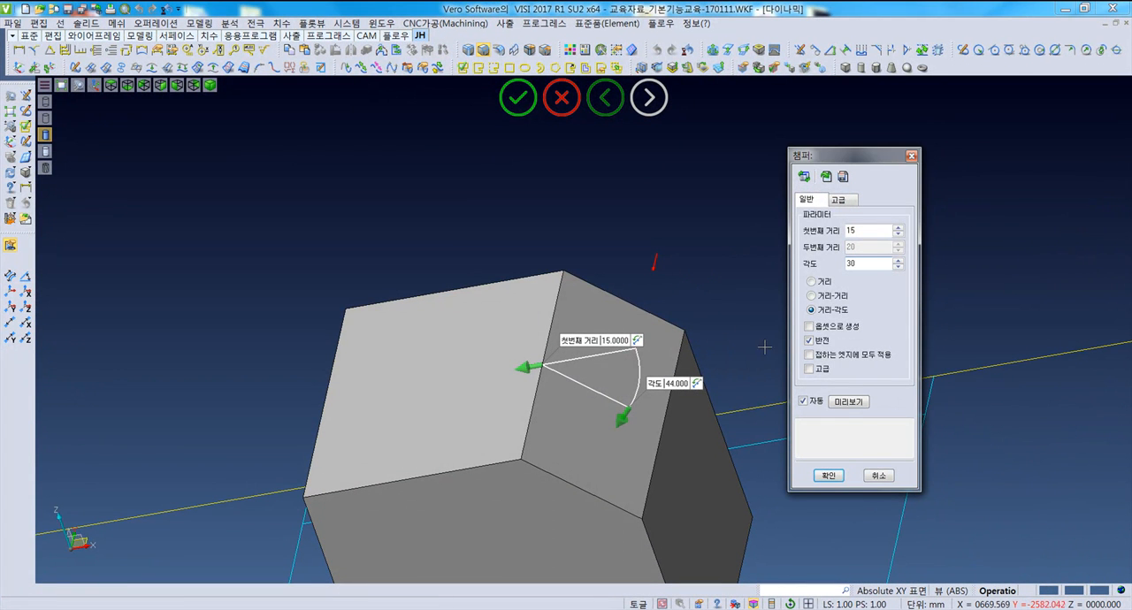
left_click(846, 404)
middle_click_drag(604, 392, 618, 366)
left_click(825, 475)
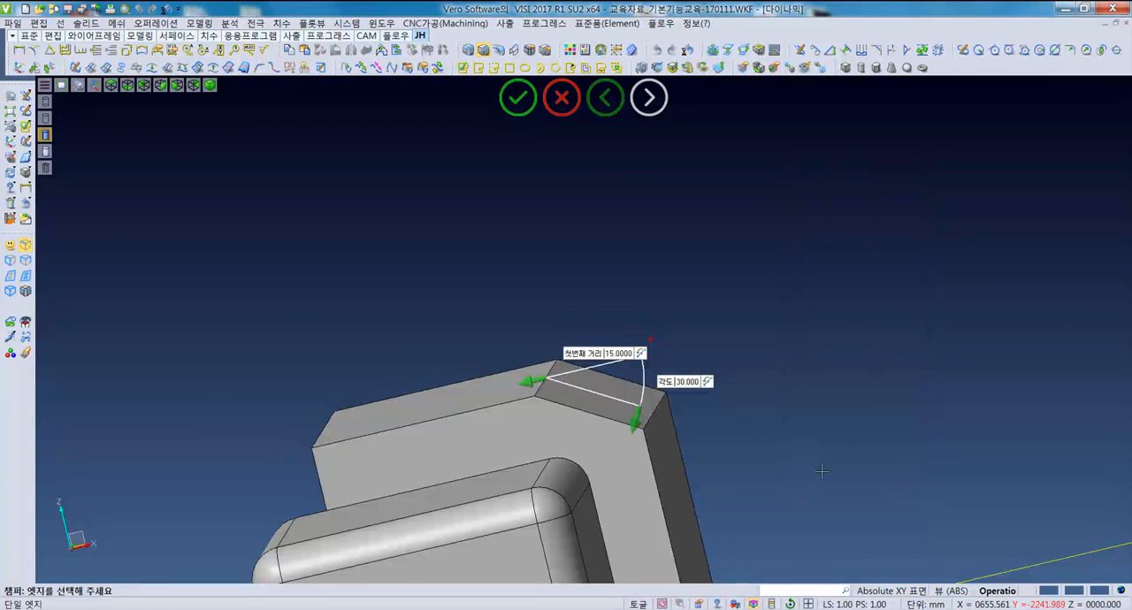
- Start a two-face blend and select the upper and lower faces of the Blend between faces sample
middle_click_drag(727, 458, 713, 513)
scroll(657, 433, "down", 5)
middle_click_drag(713, 439, 732, 513)
key("F5")
scroll(579, 343, "up", 5)
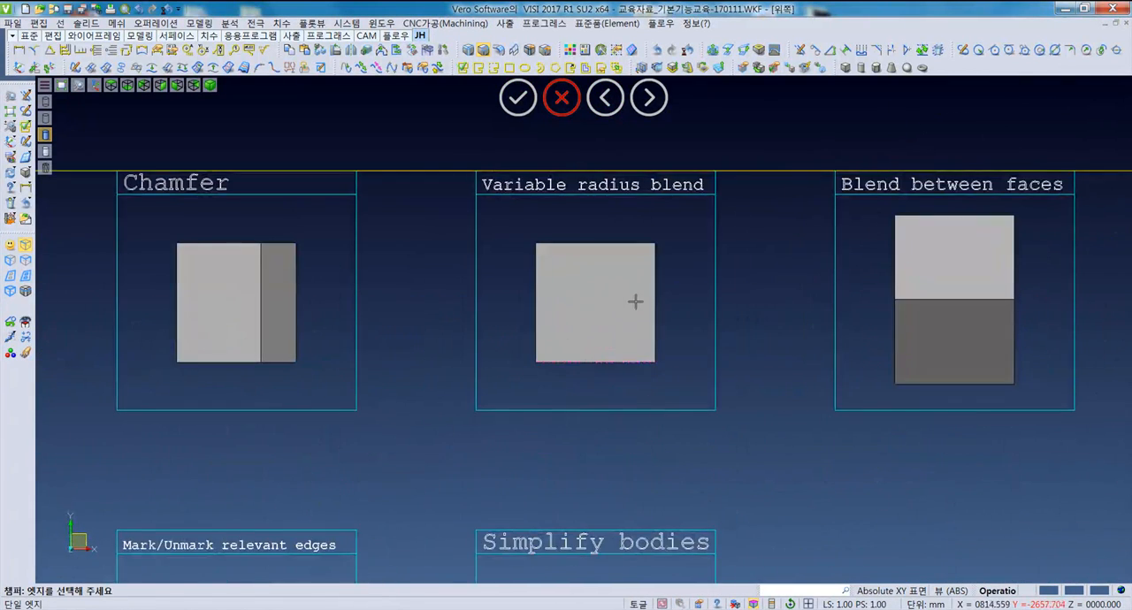
scroll(634, 302, "up", 3)
scroll(636, 300, "down", 2)
key("alt+o")
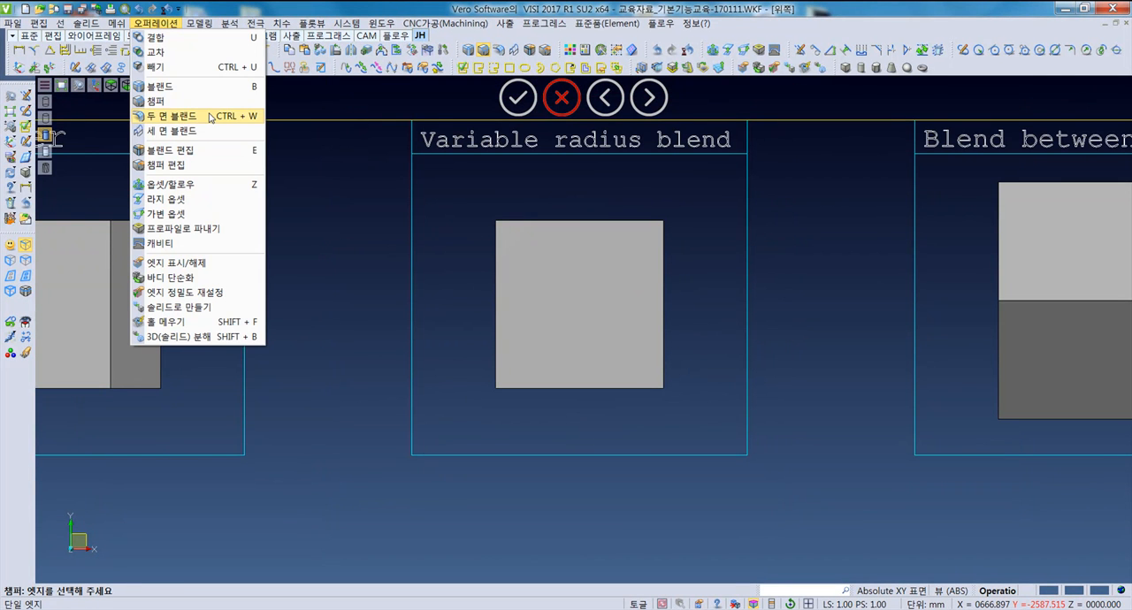
middle_click_drag(742, 285, 518, 280)
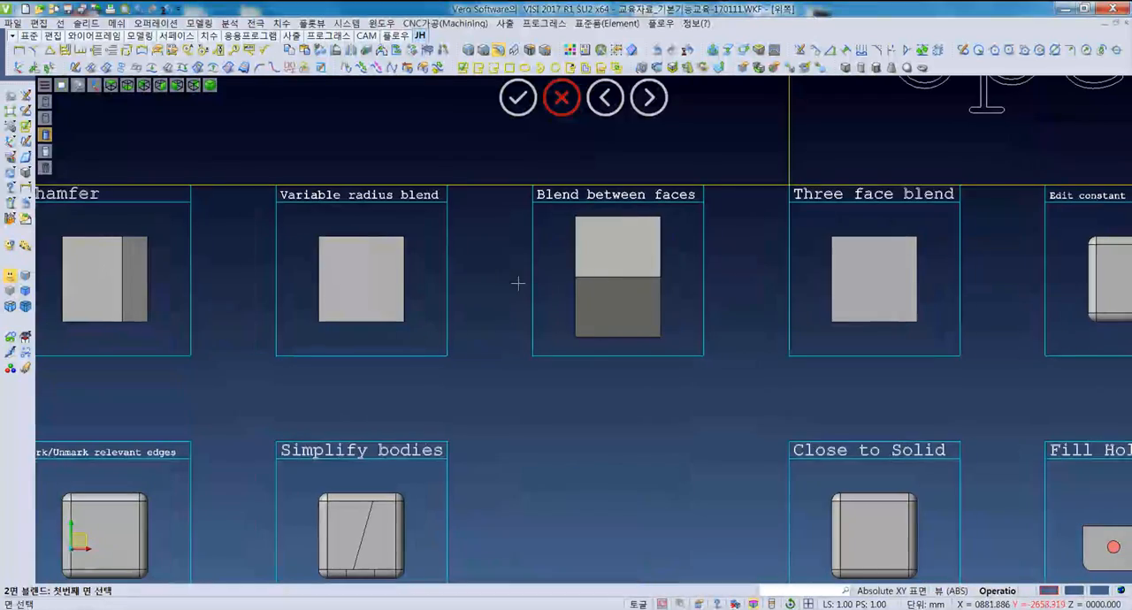
mouse_move(636, 287)
middle_mouse_down()
mouse_move(582, 270)
mouse_move(619, 290)
middle_mouse_up()
scroll(619, 290, "up", 3)
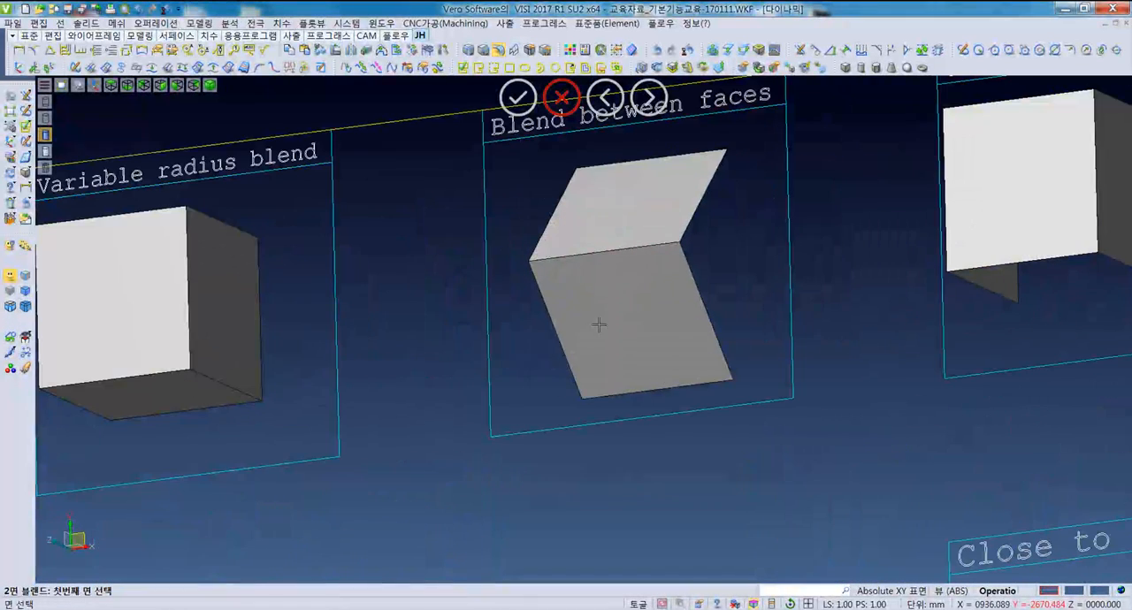
left_click(628, 217)
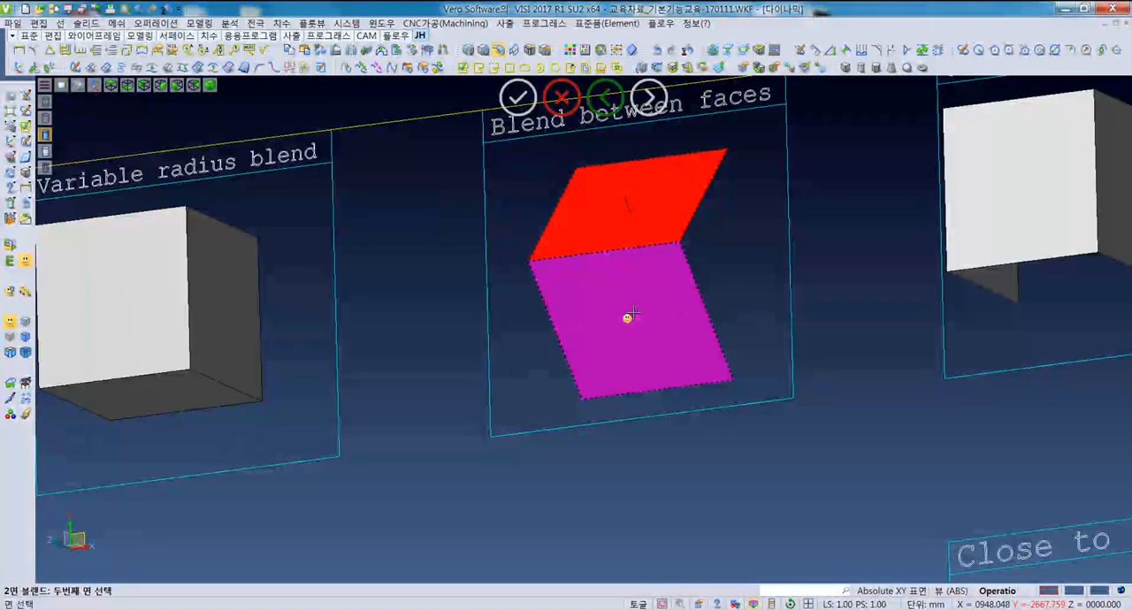
left_click(629, 314)
- Try the two-face blend with a radius of 18, and change the radius to 21
left_click(881, 232)
key("BackSpace")
type("0")
key("BackSpace")
key("BackSpace")
type("18")
key("BackSpace")
key("BackSpace")
type("21")
left_click_drag(850, 155, 874, 107)
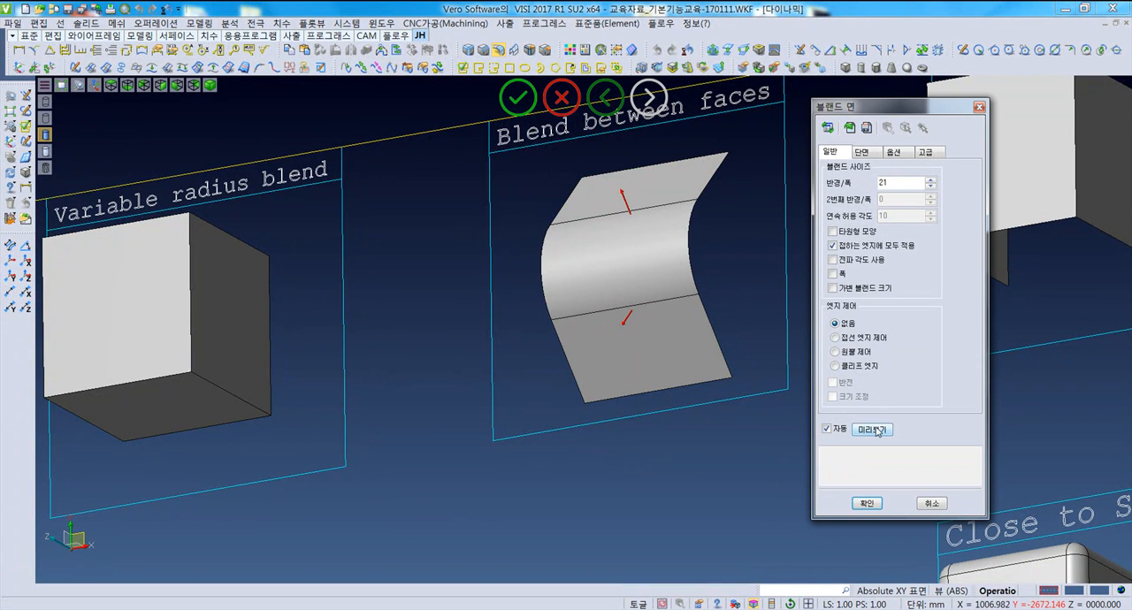
left_click(864, 505)
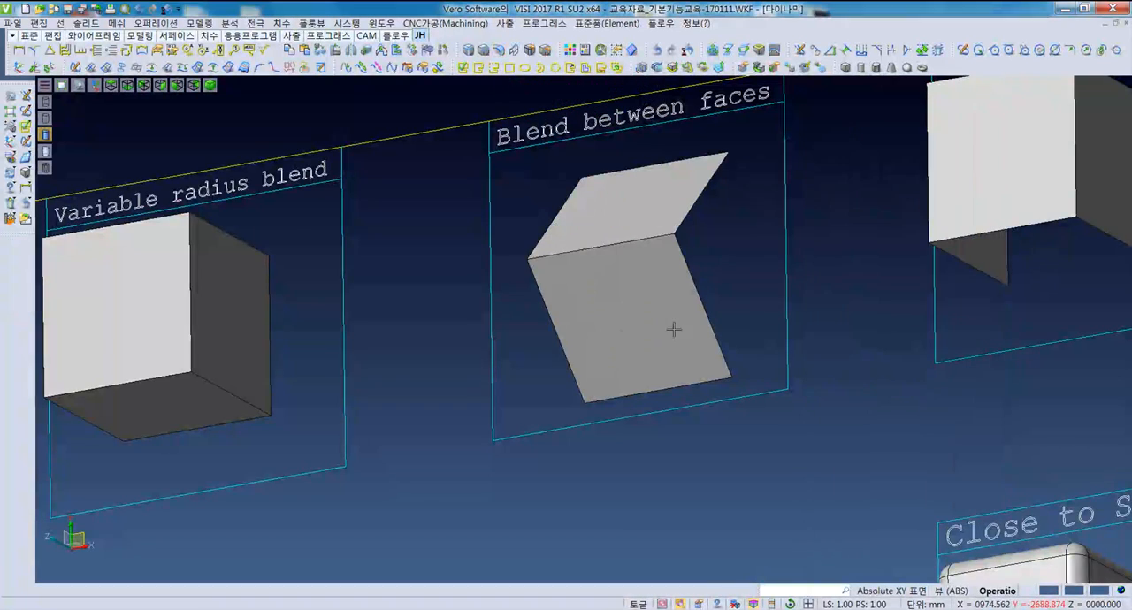
middle_click_drag(674, 328, 699, 240)
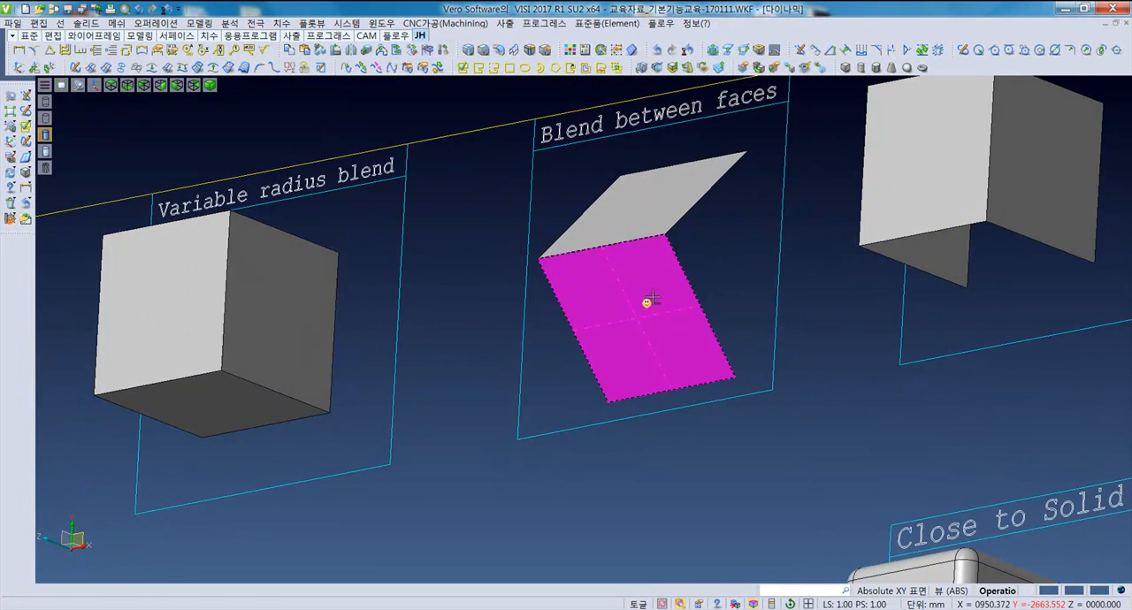
middle_click_drag(650, 301, 662, 311)
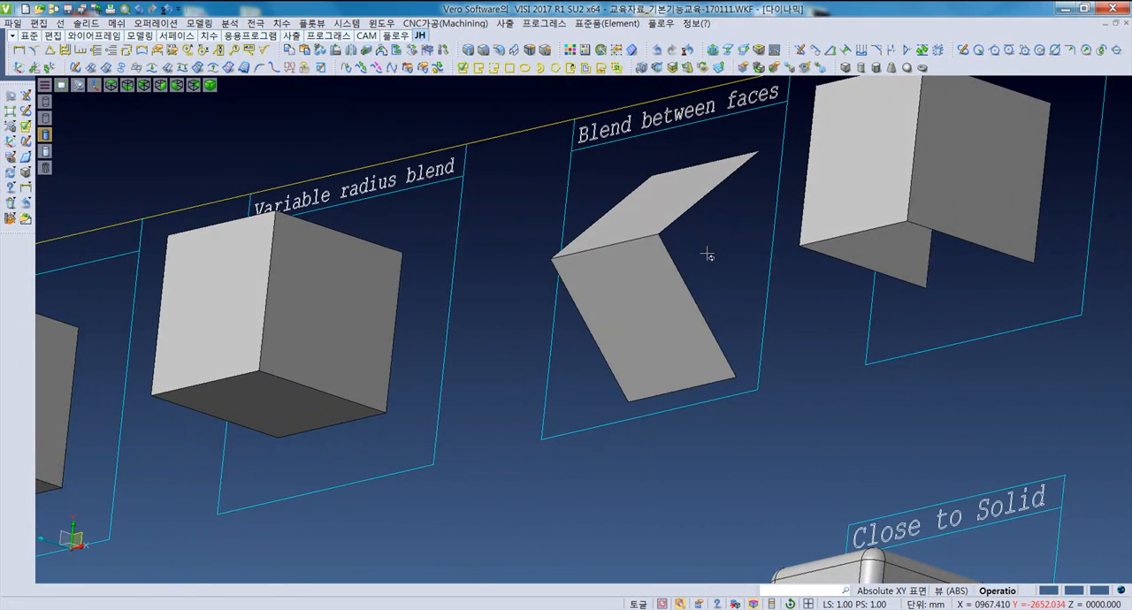
scroll(707, 253, "down", 5)
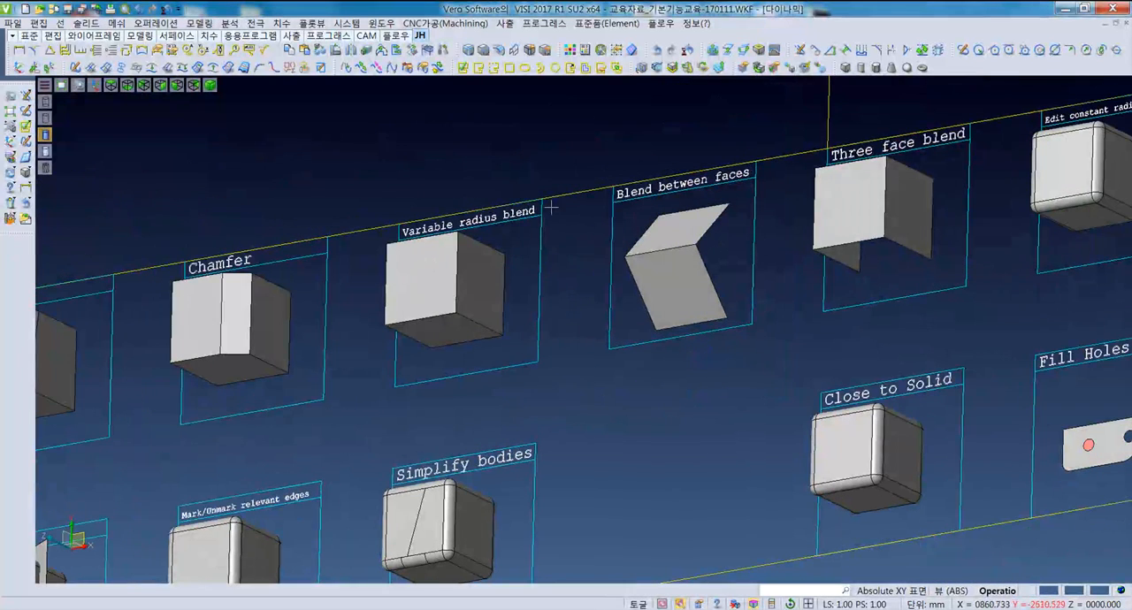
left_click(176, 23)
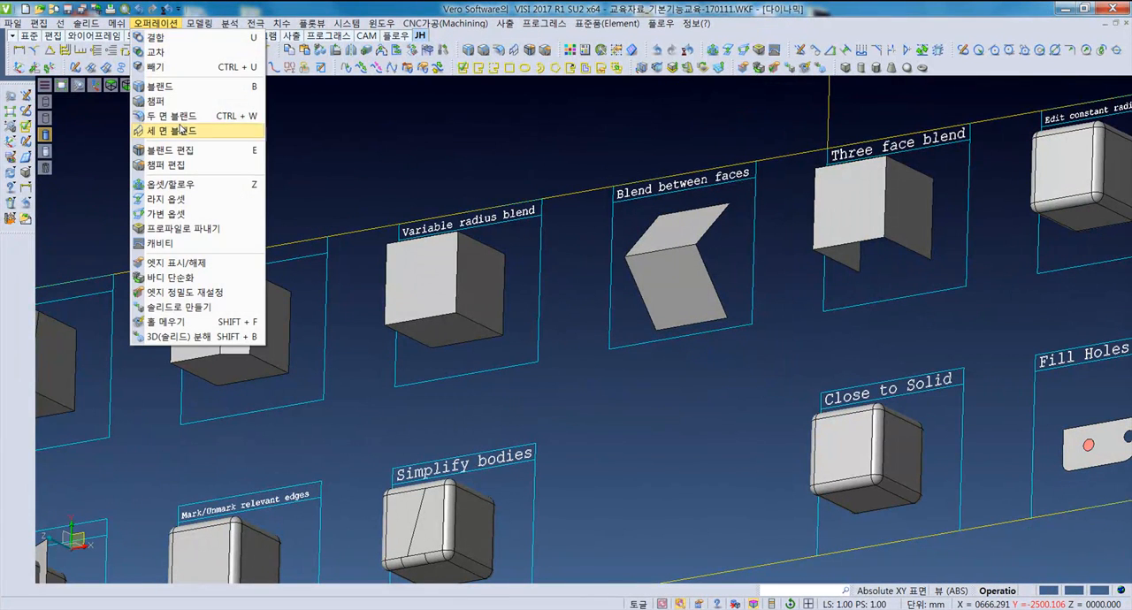
- Apply a three-face blend across one side, the top and the opposite side of the Three face blend sample
middle_click_drag(686, 355, 872, 268)
middle_click_drag(782, 319, 657, 338)
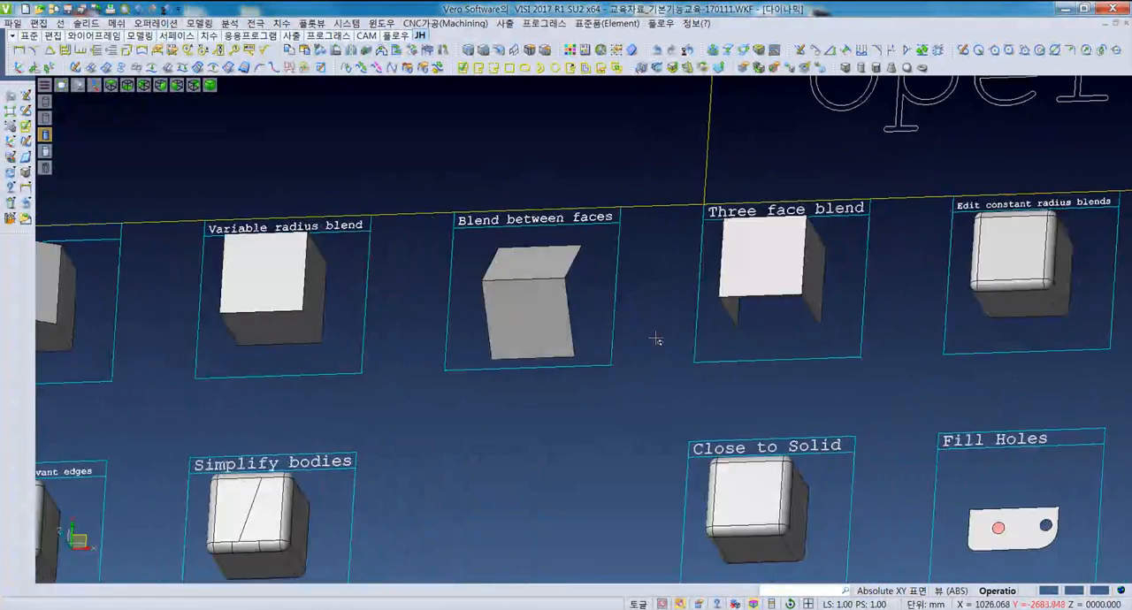
middle_click_drag(745, 339, 671, 361)
left_click(156, 23)
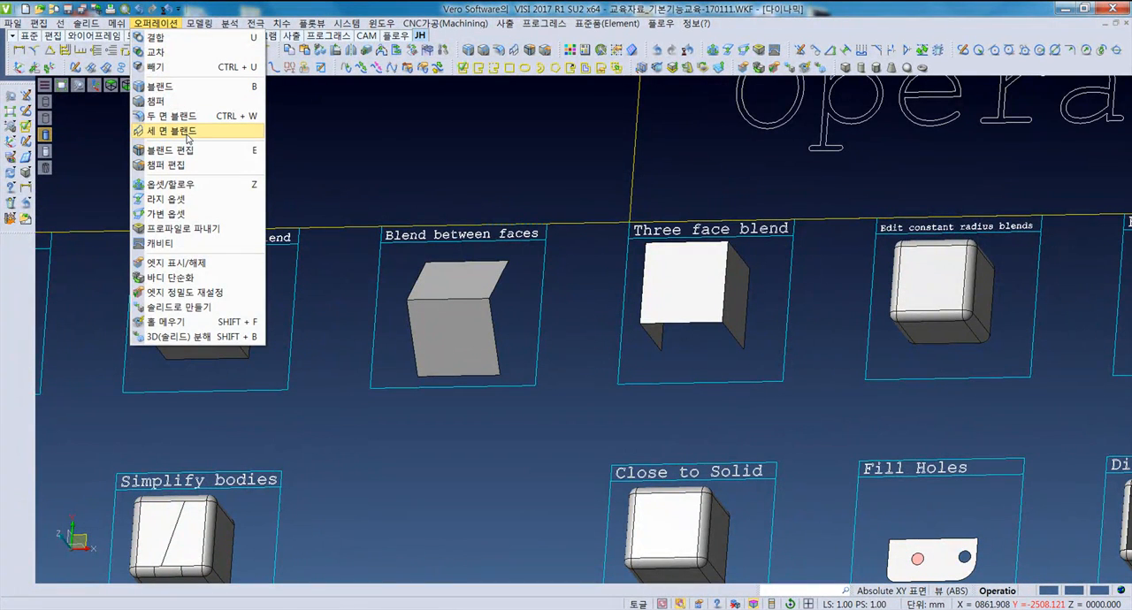
left_click(187, 133)
middle_click_drag(634, 363, 637, 321)
left_click(637, 321)
left_click(681, 283)
middle_click_drag(682, 283, 709, 340)
left_click(743, 323)
left_click(861, 395)
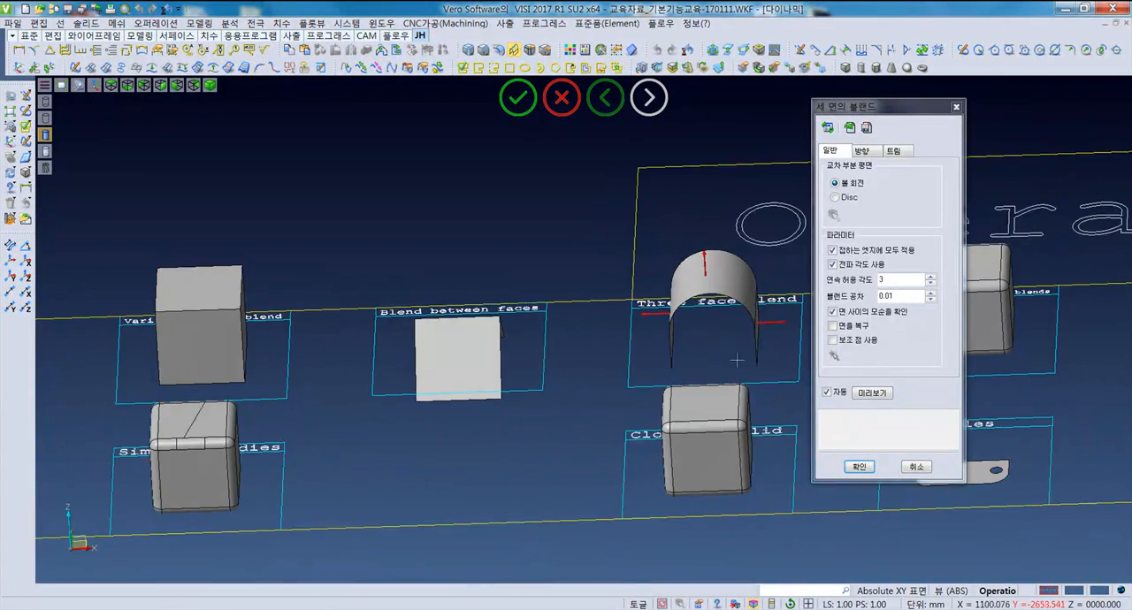
left_click(851, 463)
- Try to pick the blends of the Edit constant radius blends cube for blend editing using body selection
middle_click_drag(771, 452, 728, 396)
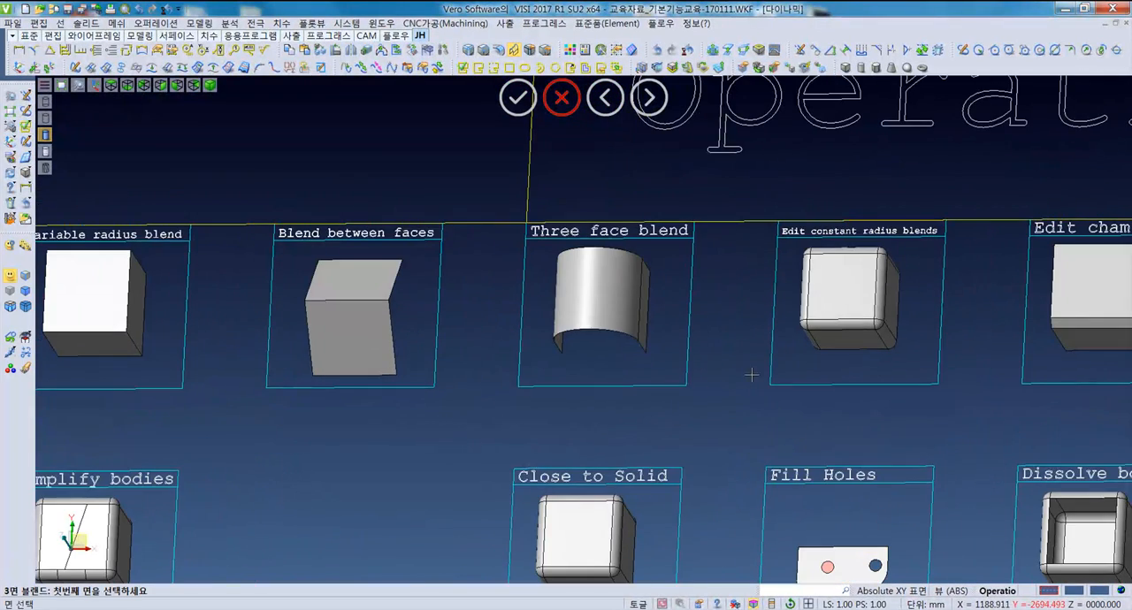
middle_click_drag(867, 362, 769, 362)
key("F5")
scroll(866, 331, "up", 5)
middle_click_drag(858, 337, 612, 344)
left_click(154, 23)
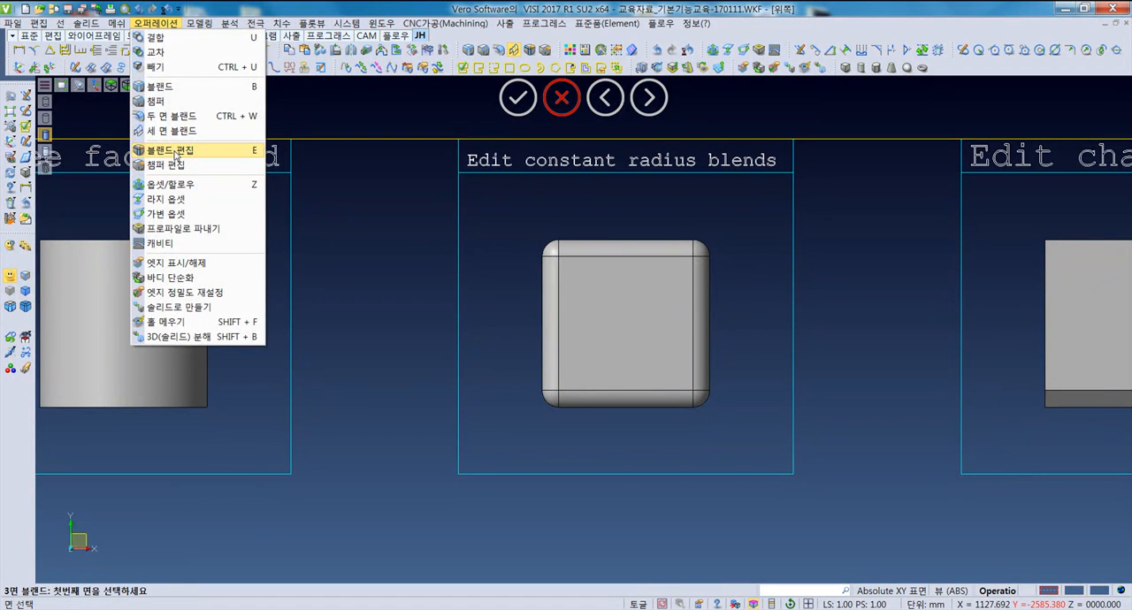
left_click(175, 155)
middle_click_drag(634, 427, 555, 332)
mouse_move(542, 237)
middle_mouse_down()
mouse_move(551, 257)
mouse_move(545, 222)
middle_mouse_up()
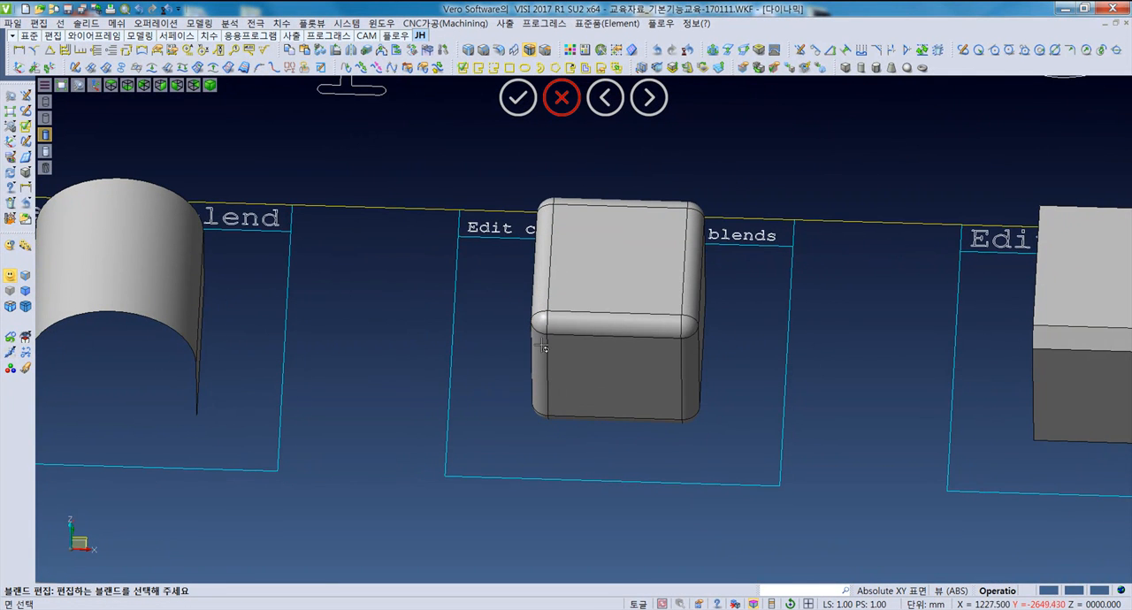
middle_click_drag(543, 346, 535, 346)
mouse_move(481, 383)
middle_mouse_down()
mouse_move(498, 371)
mouse_move(478, 378)
middle_mouse_up()
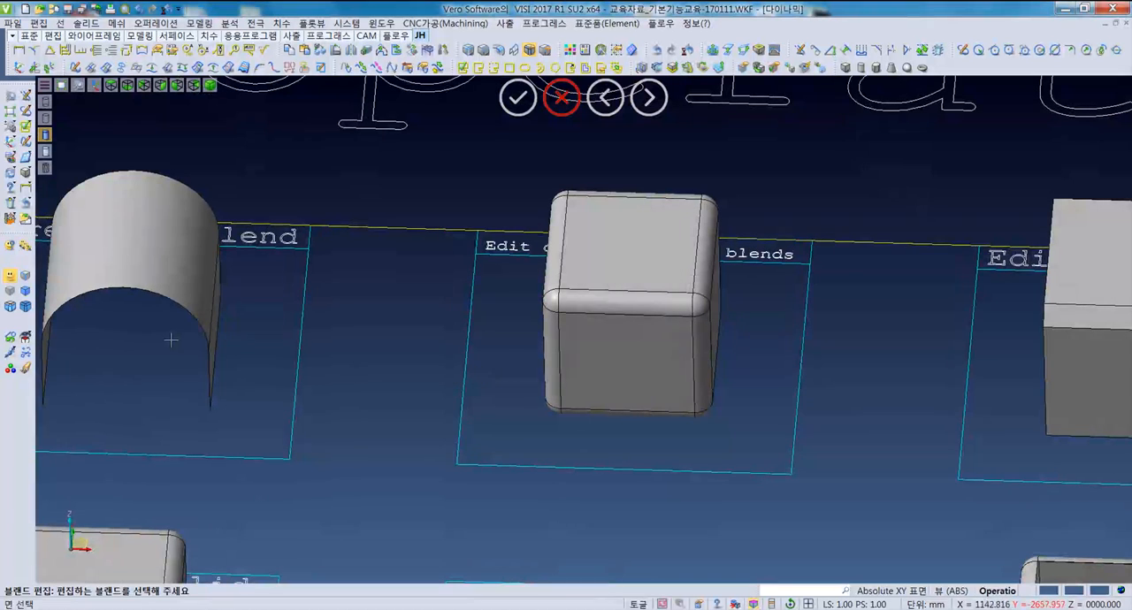
left_click(25, 293)
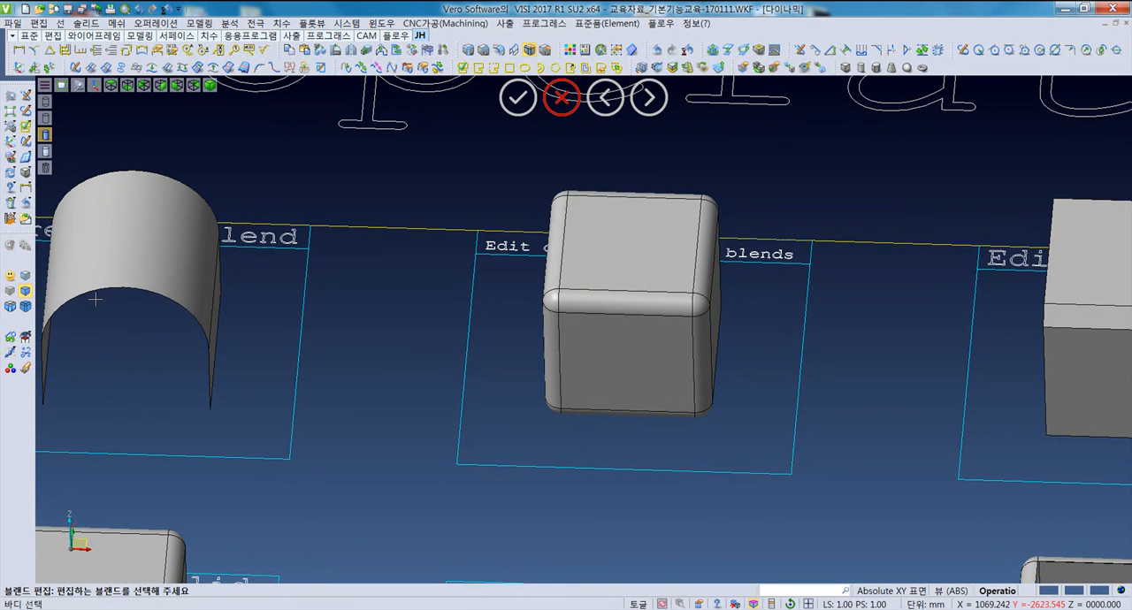
left_click(548, 324)
middle_click_drag(548, 323, 552, 381)
key("Escape")
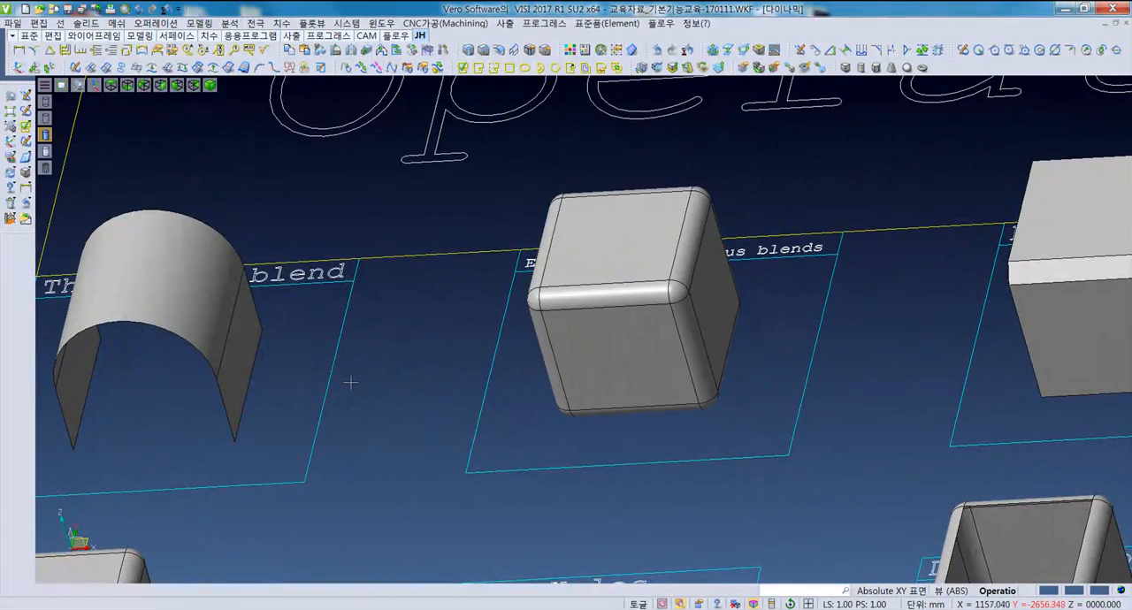
- Restart blend editing, select all blend faces of the rounded cube at once, and discard the selection
right_click(410, 382)
left_click(442, 127)
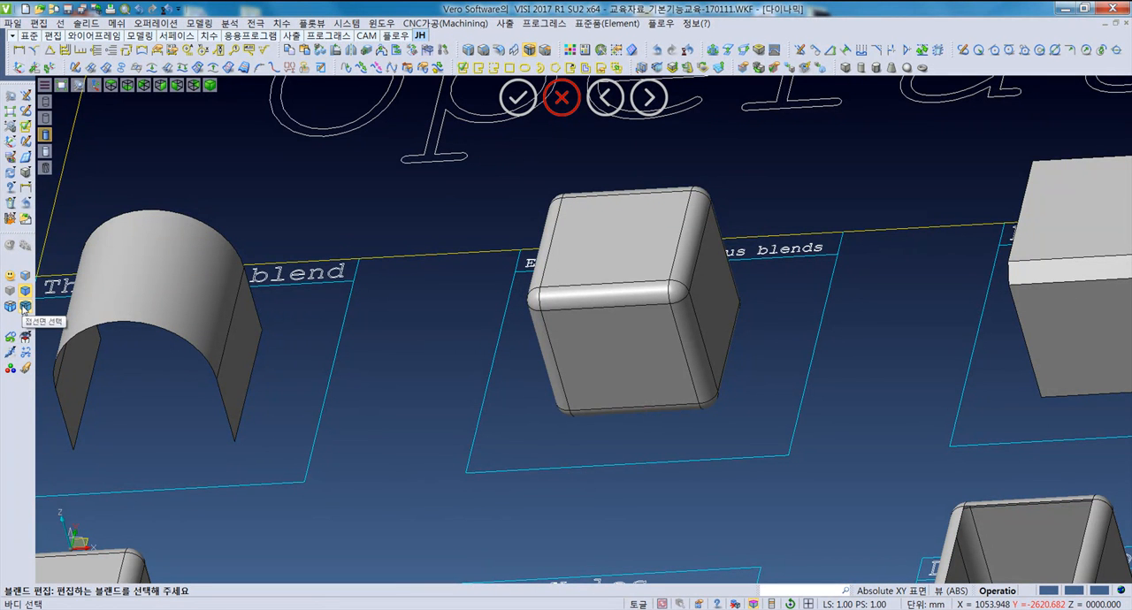
middle_click_drag(520, 388, 597, 375)
left_click(575, 363)
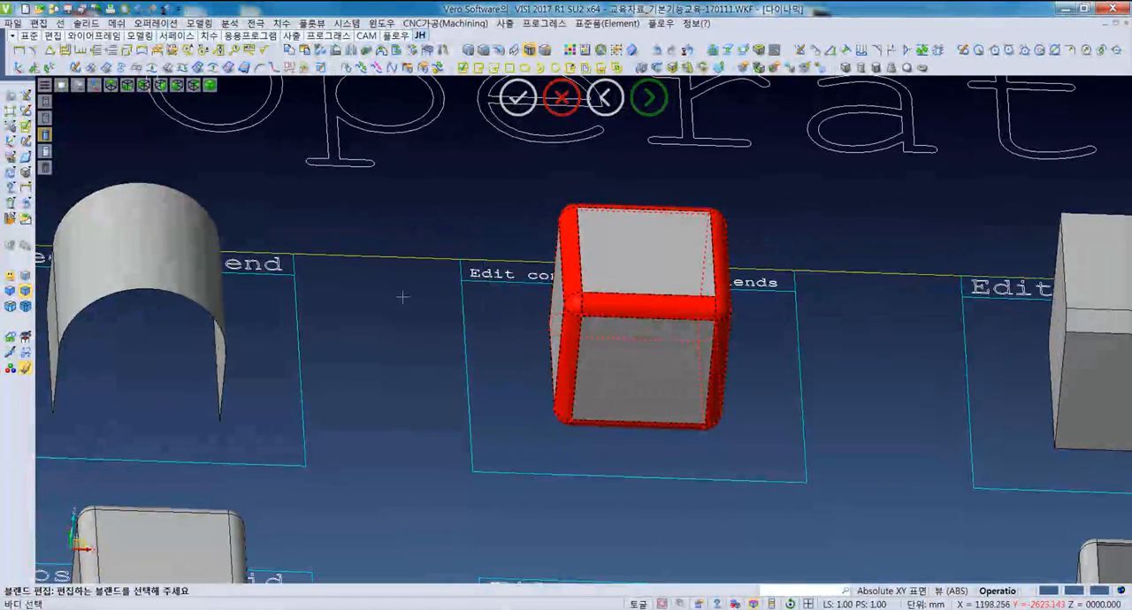
left_click(28, 368)
key("Escape")
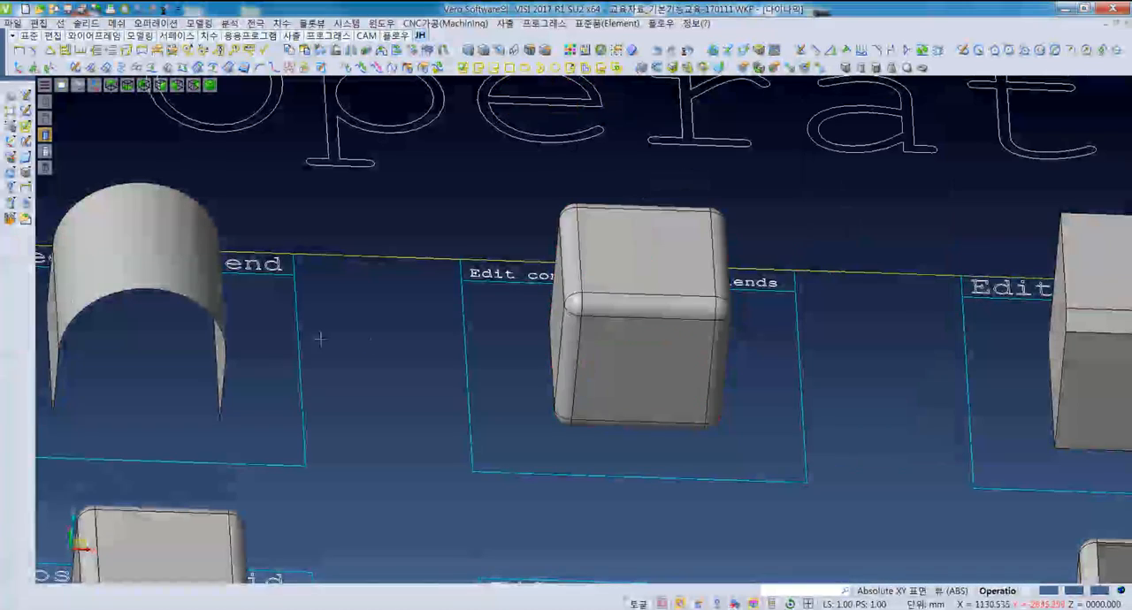
- Restart blend editing with all blend faces of the rounded cube selected, and open their edit settings
right_click(398, 330)
left_click(433, 128)
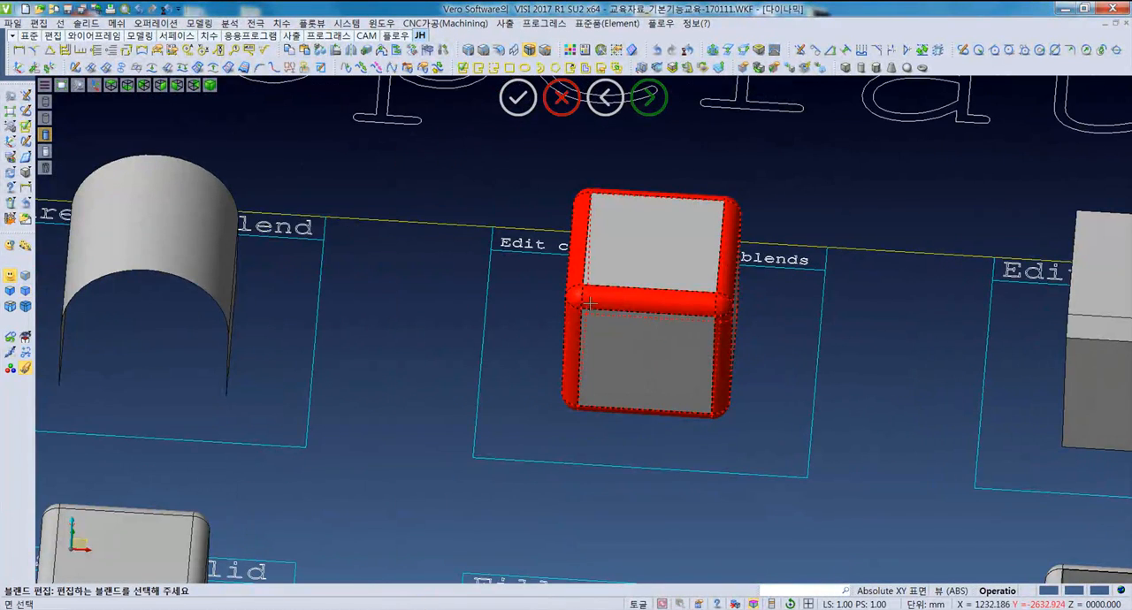
right_click(530, 353)
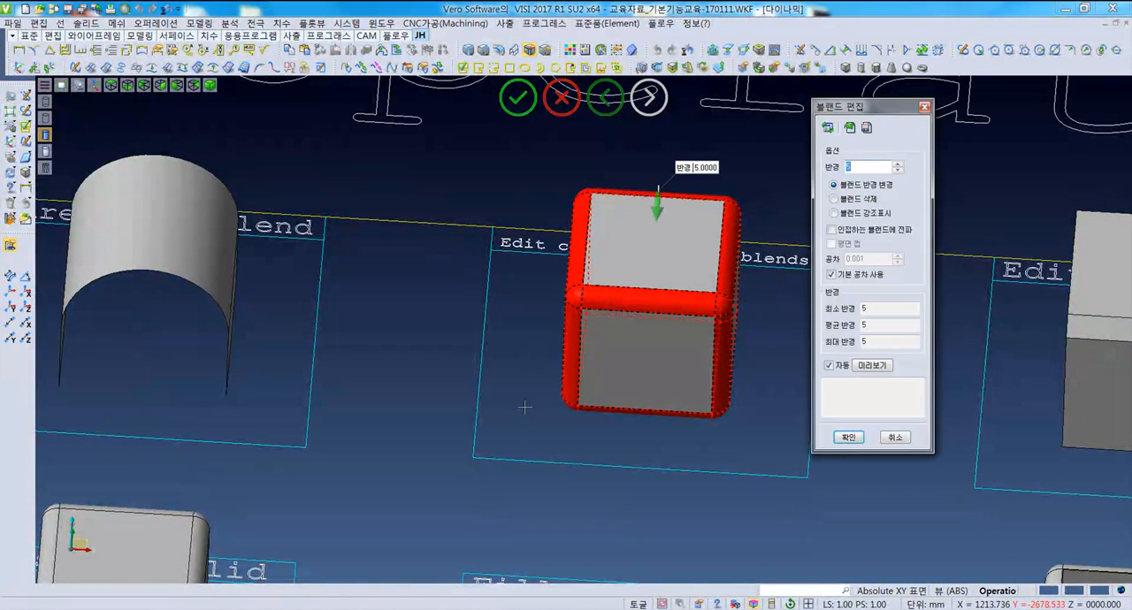
left_click_drag(816, 105, 836, 108)
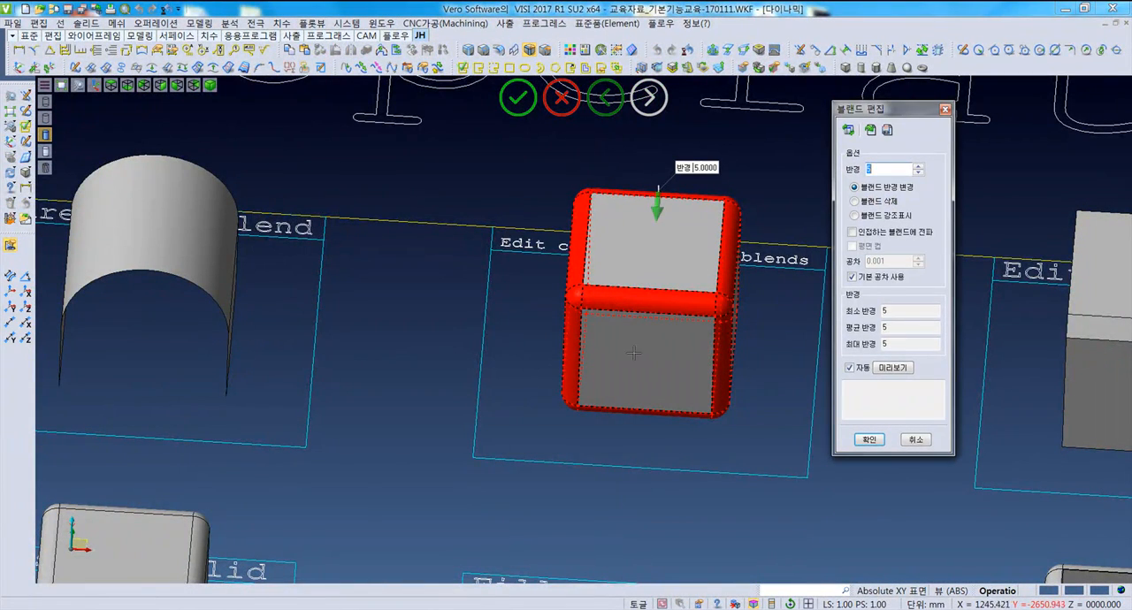
middle_click_drag(647, 354, 466, 393)
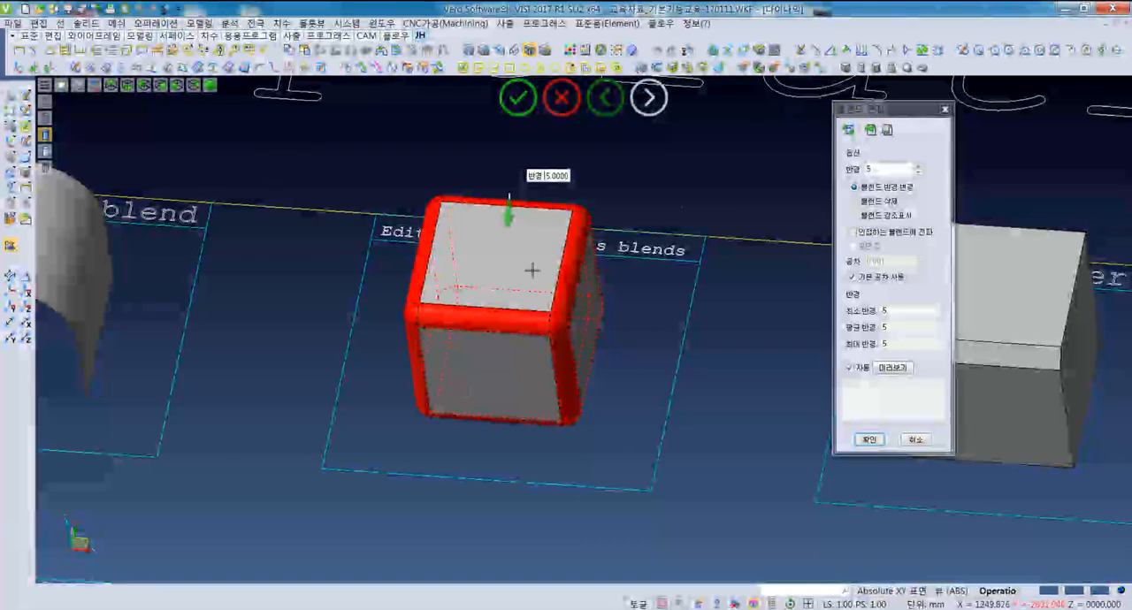
- Preview the rounded cube's blends with a radius of 10, then 3, and finally 4
double_click(886, 168)
type("6")
key("BackSpace")
type("8")
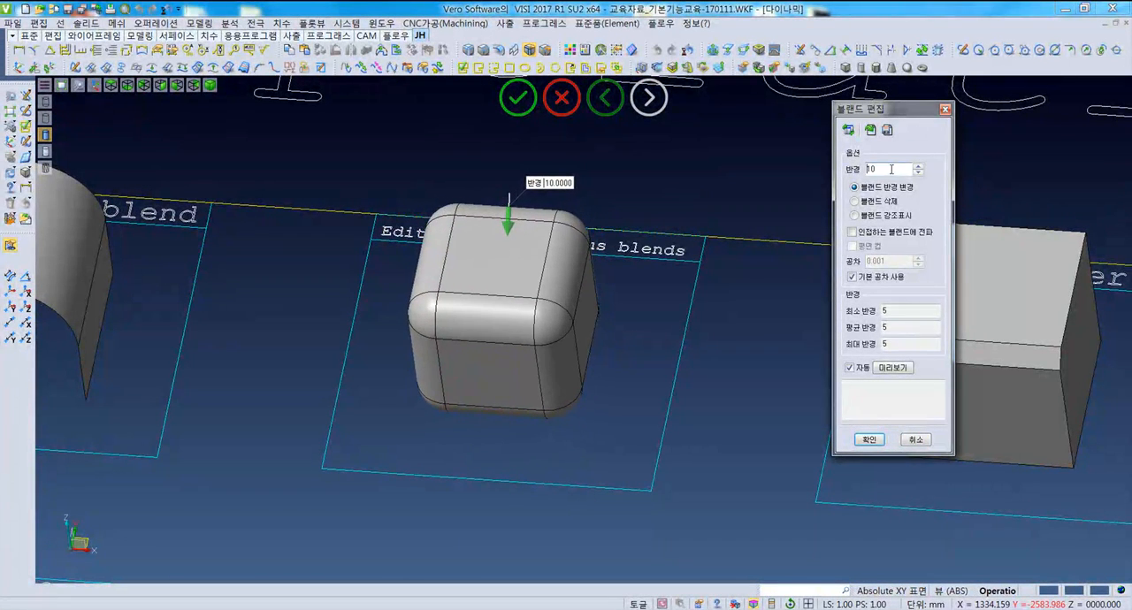
key("BackSpace")
type("2")
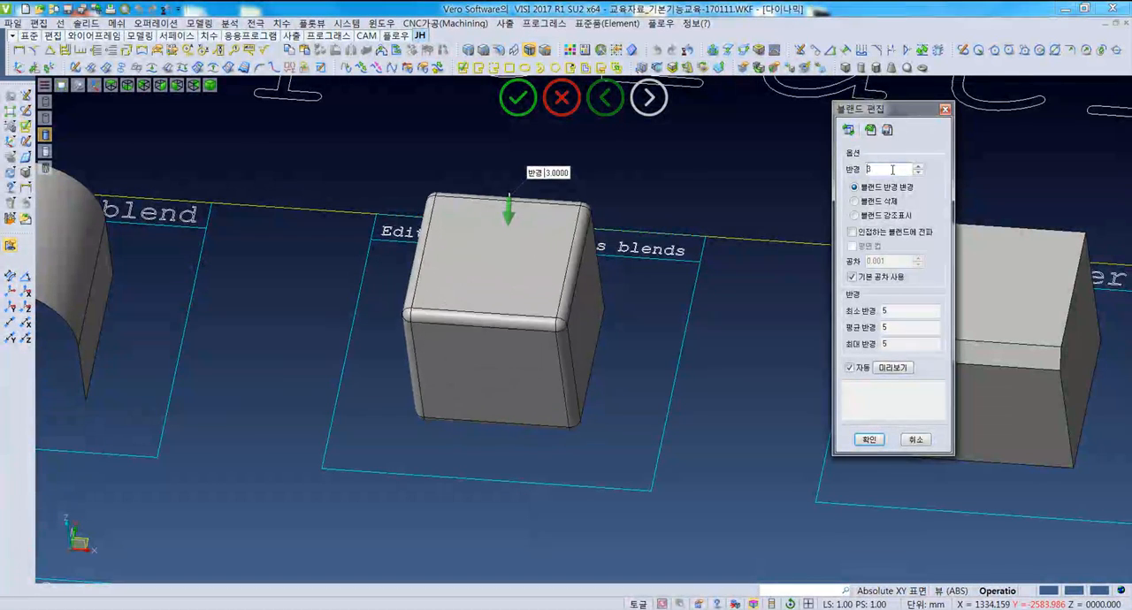
key("BackSpace")
type("4")
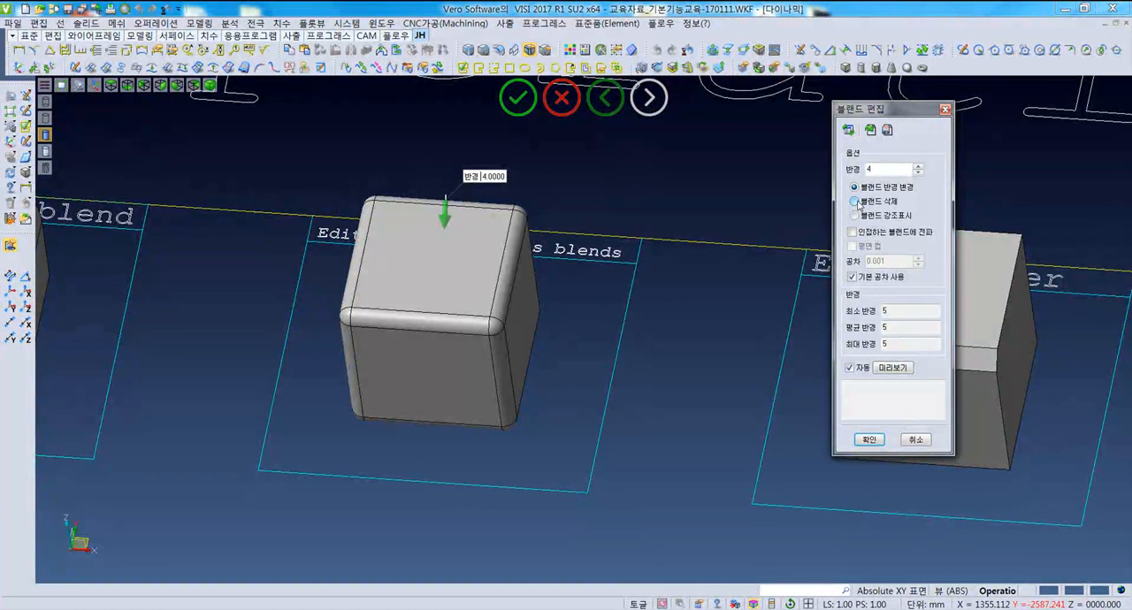
- Preview deleting the cube's blends, switch to highlighting them, and cancel the blend edit
left_click(855, 202)
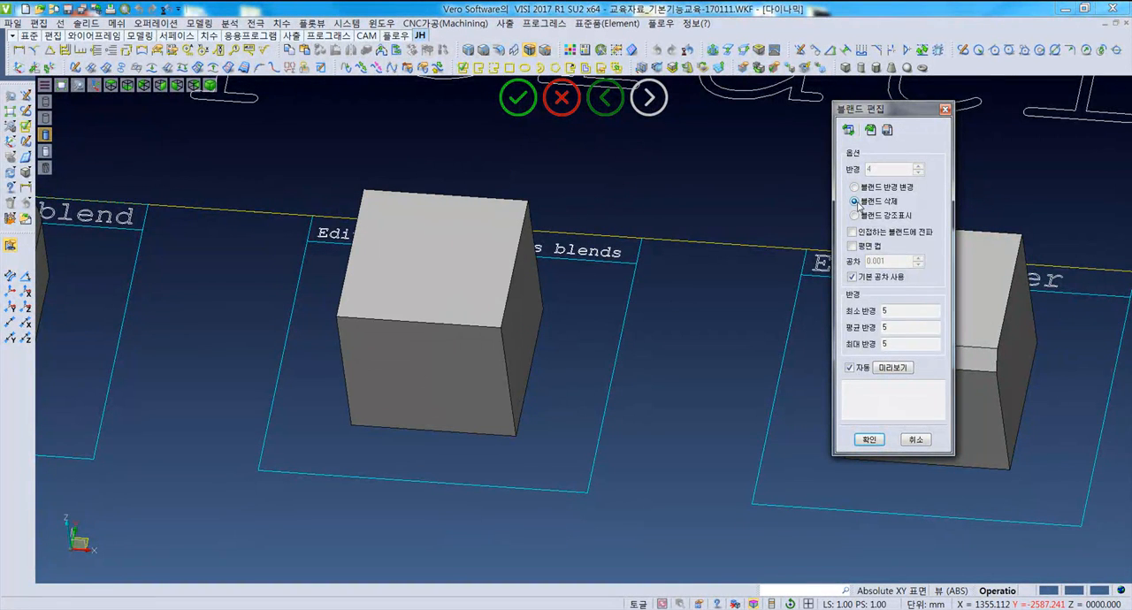
left_click(854, 215)
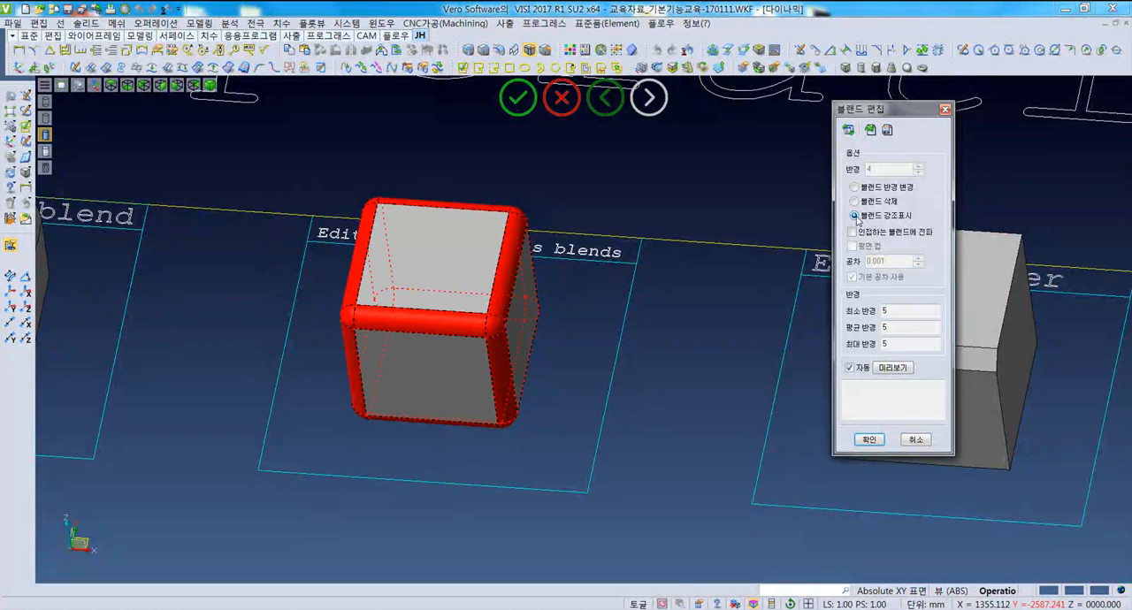
mouse_move(427, 364)
middle_mouse_down()
mouse_move(410, 357)
mouse_move(424, 359)
middle_mouse_up()
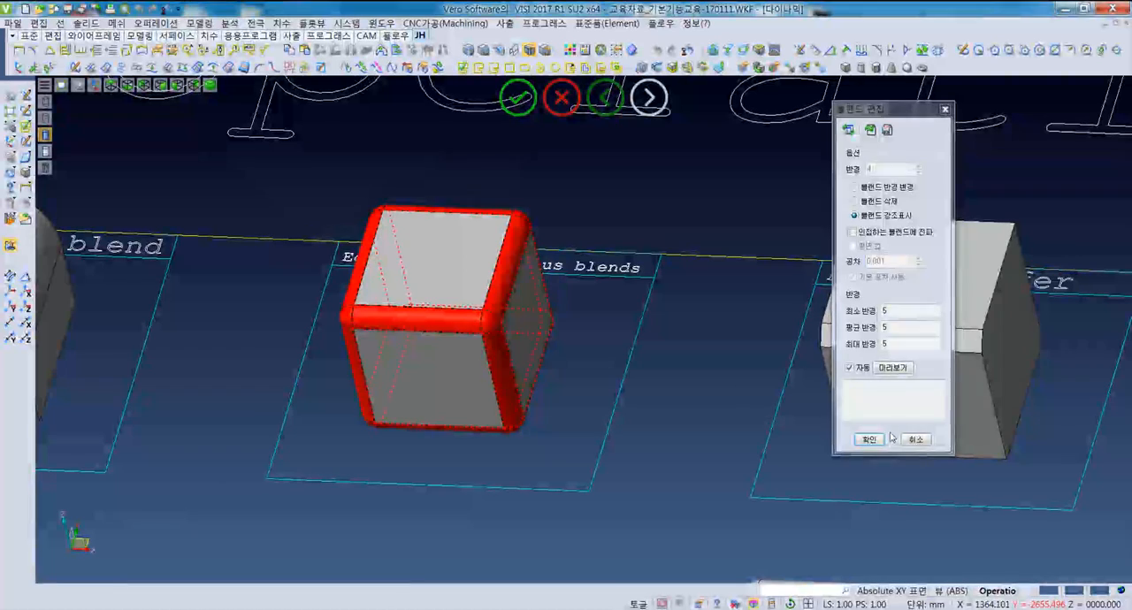
key("Escape")
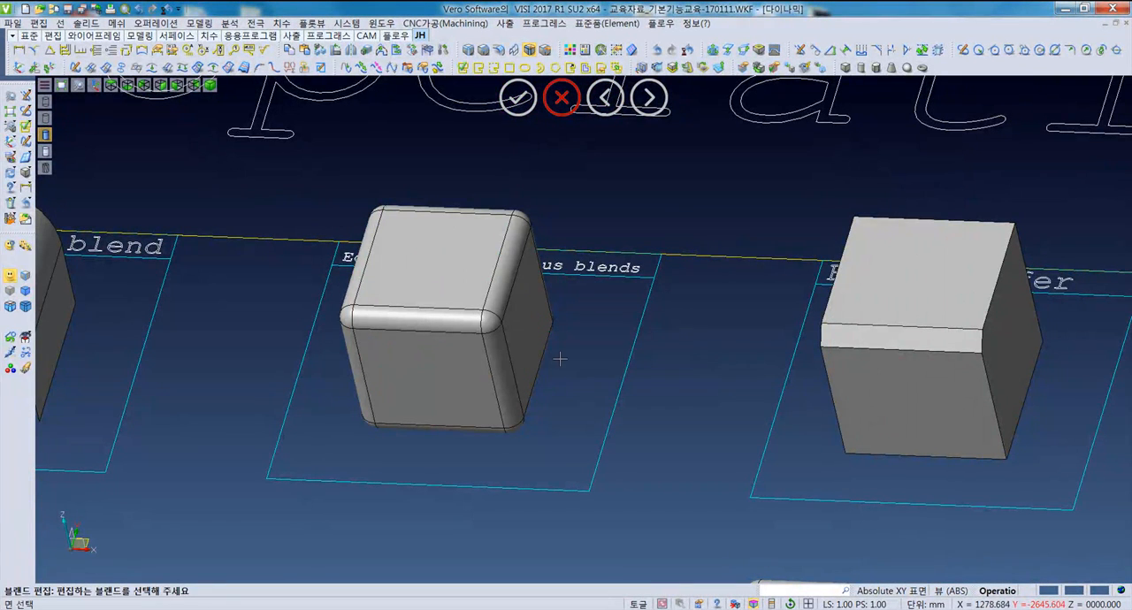
middle_click_drag(561, 383, 546, 412)
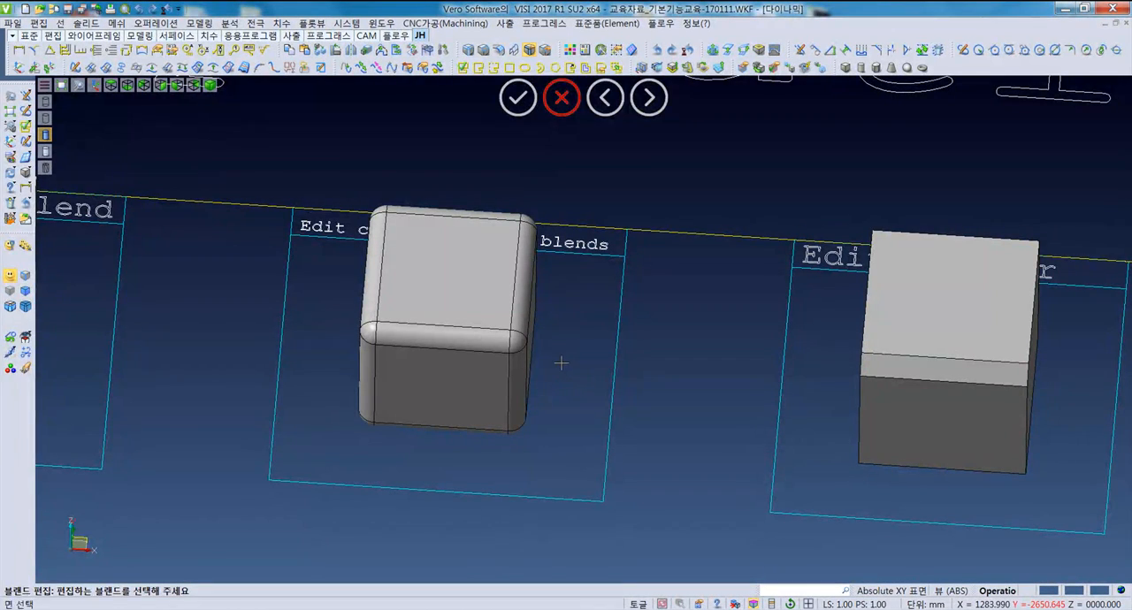
key("Escape")
middle_click_drag(549, 384, 578, 412)
scroll(589, 386, "down", 3)
key("F5")
scroll(953, 370, "up", 4)
middle_click_drag(961, 369, 725, 410)
scroll(813, 336, "up", 3)
middle_click_drag(611, 389, 607, 366)
left_click(165, 23)
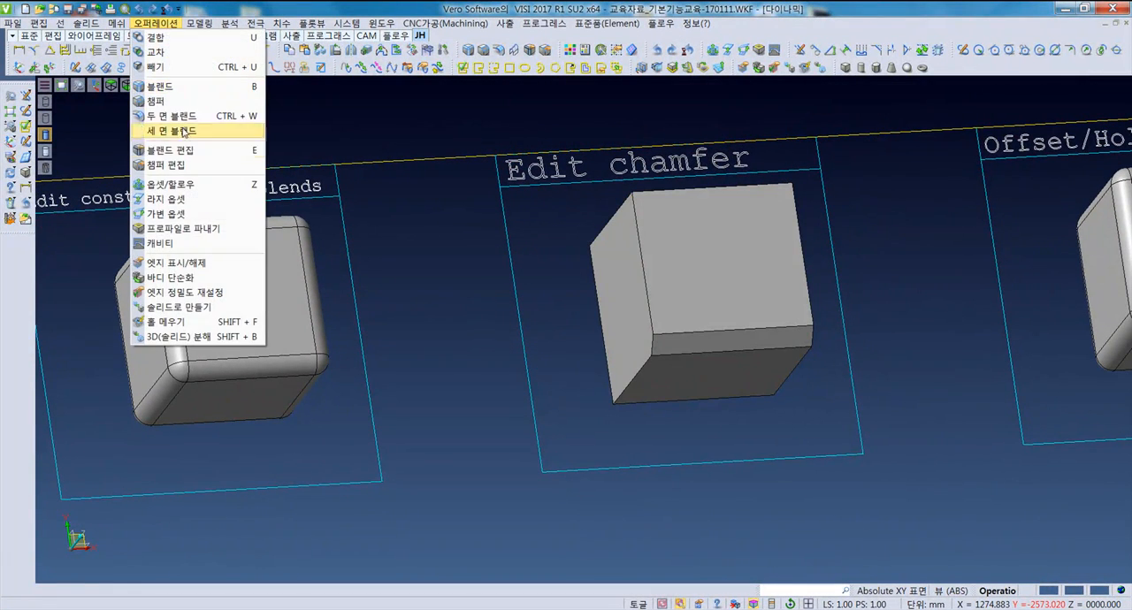
left_click(177, 162)
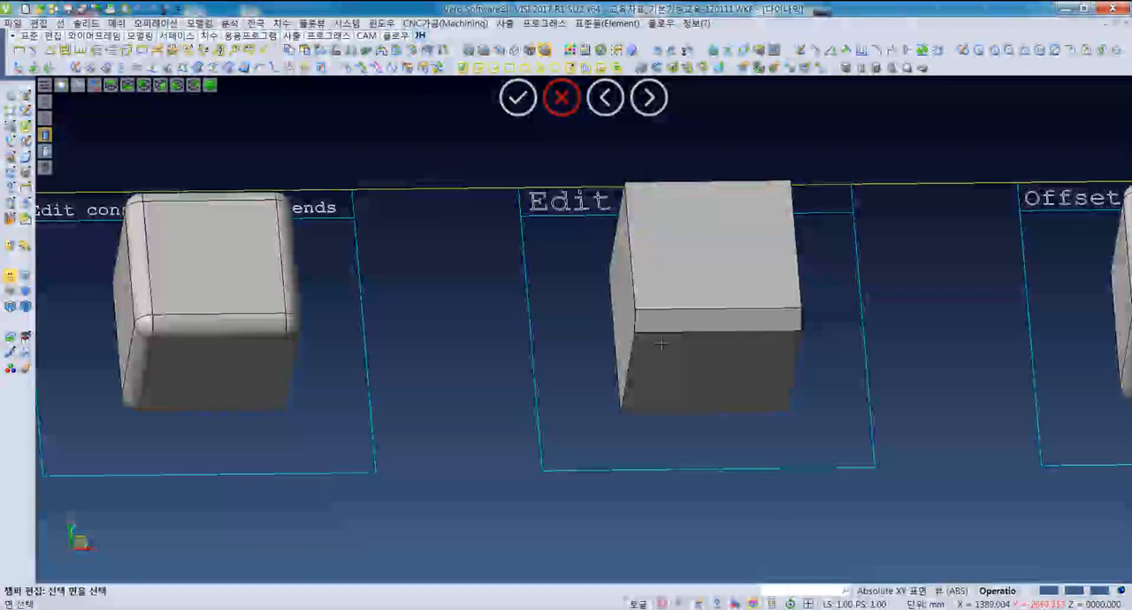
left_click(655, 325)
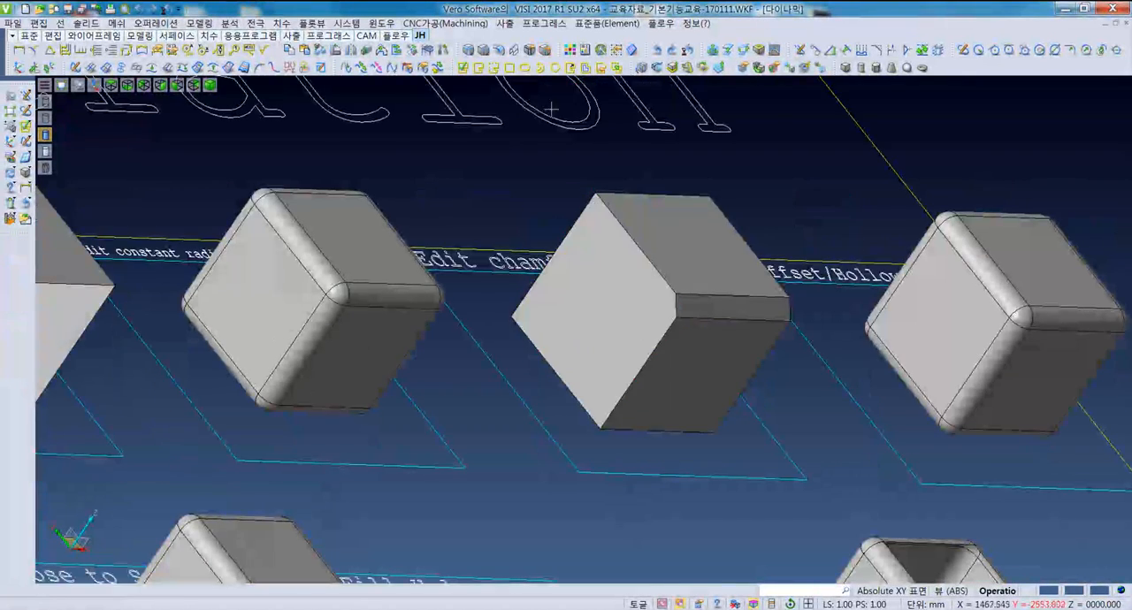
- Edit the chamfer face of the cube under "Edit chamfer", previewing a first distance of 0.5 and then 0.8
left_click(154, 23)
left_click(205, 167)
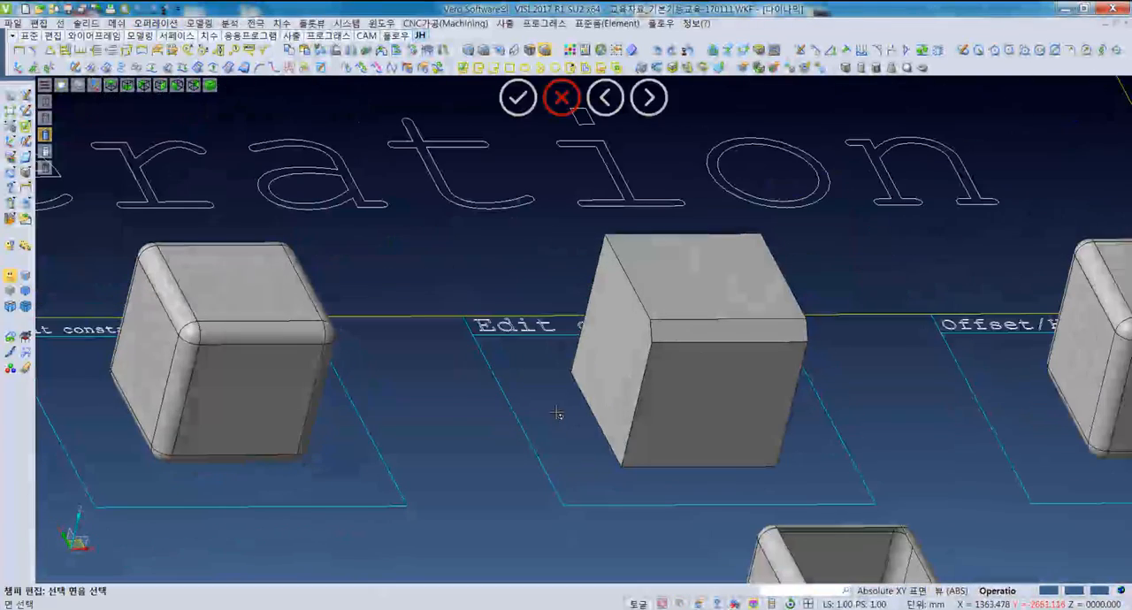
left_click(721, 333)
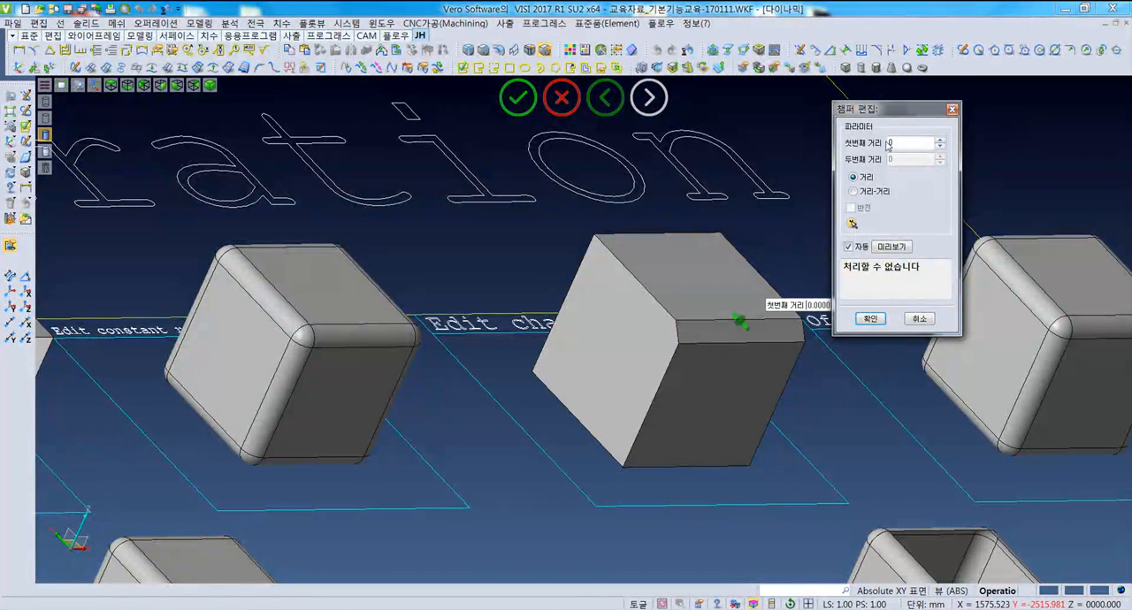
middle_click_drag(697, 403, 706, 417)
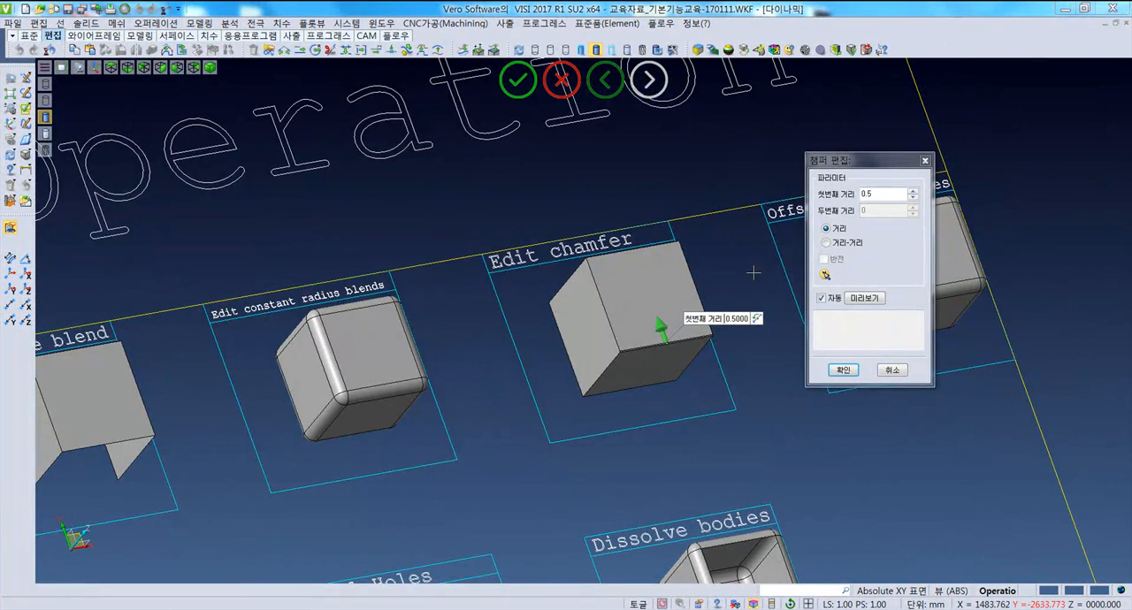
left_click(863, 196)
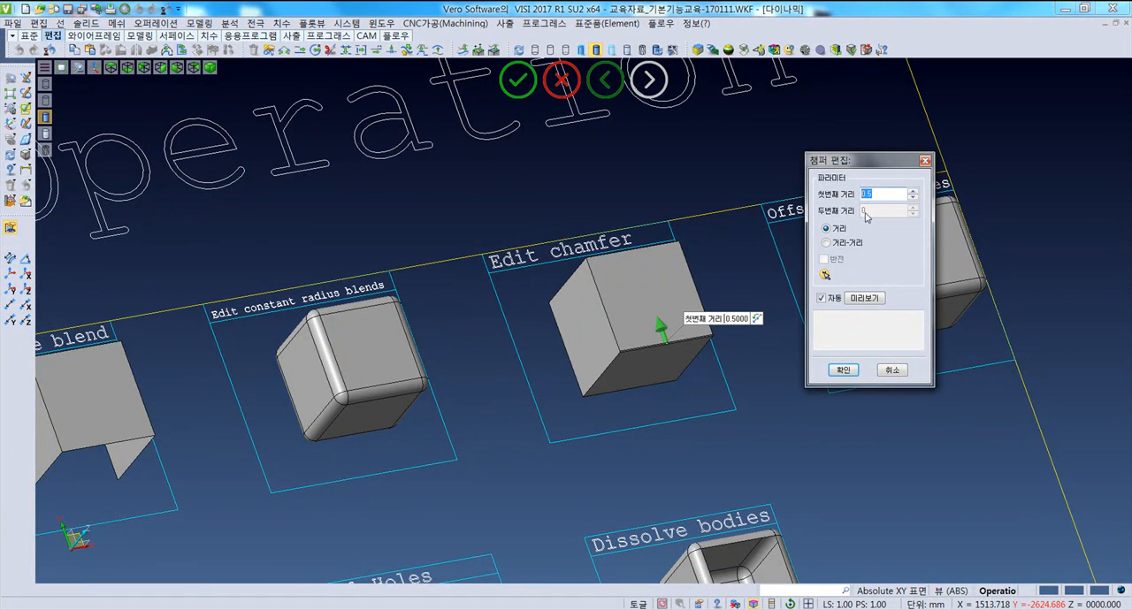
left_click_drag(887, 195, 838, 198)
scroll(664, 327, "up", 5)
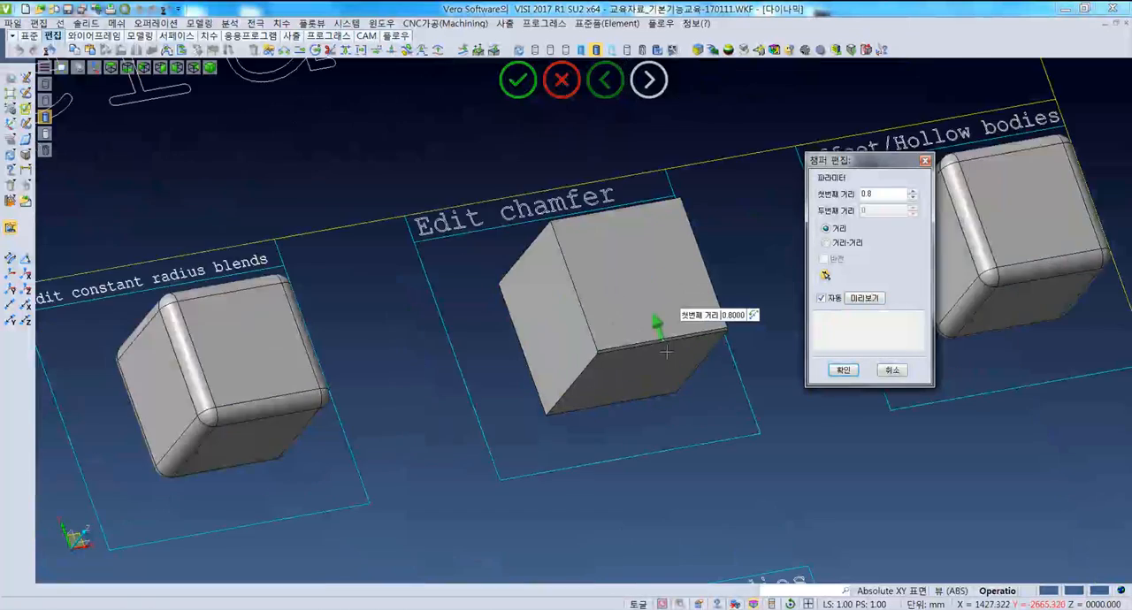
- Switch the chamfer to distance-distance mode and preview it with a first distance of 5 and a second of 15
left_click(827, 243)
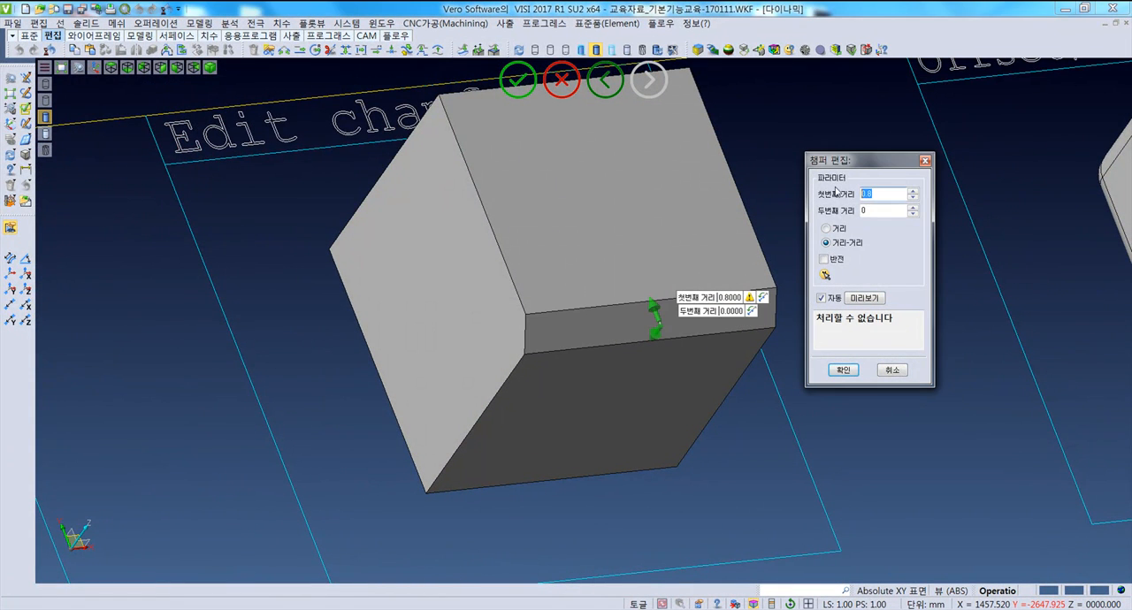
type("5")
left_click(881, 210)
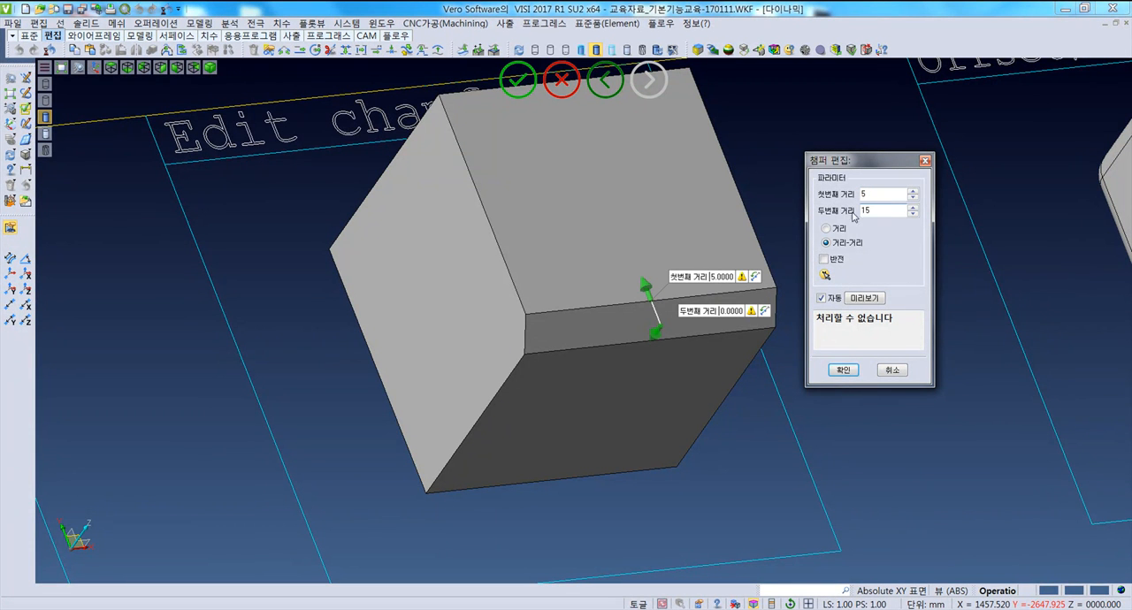
left_click(860, 297)
scroll(704, 377, "up", 2)
mouse_move(705, 377)
middle_mouse_down()
mouse_move(735, 379)
mouse_move(709, 381)
middle_mouse_up()
- Flip the two chamfer distances back and forth, leave them reversed, and apply the chamfer edit
left_click(723, 253)
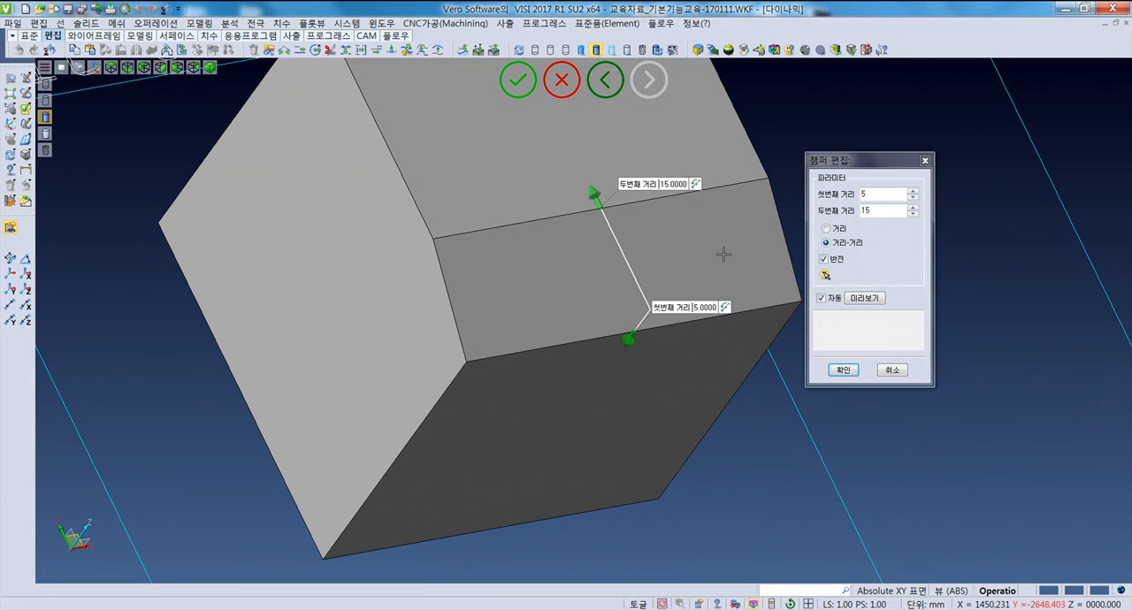
left_click(723, 306)
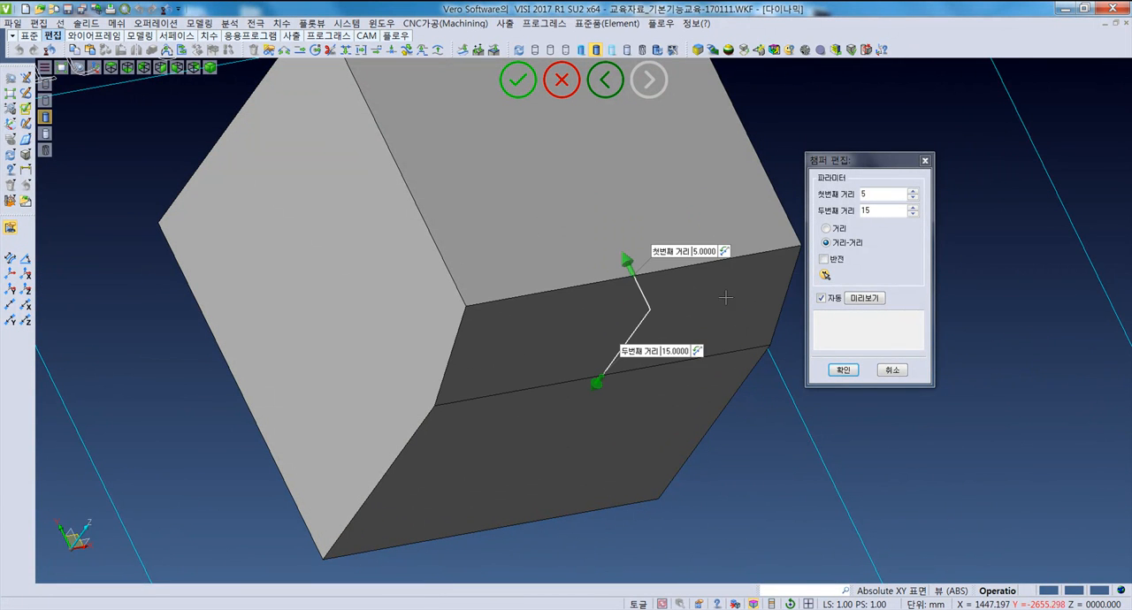
left_click(725, 252)
left_click(725, 307)
left_click(726, 252)
middle_click_drag(658, 351, 676, 354)
middle_click_drag(564, 317, 493, 316)
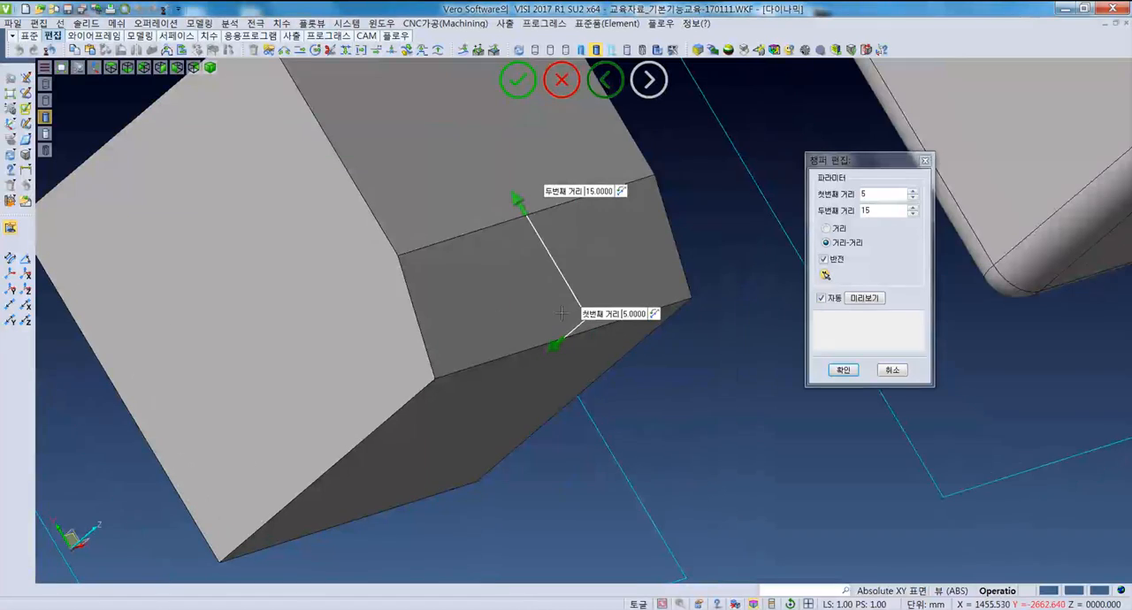
left_click(842, 370)
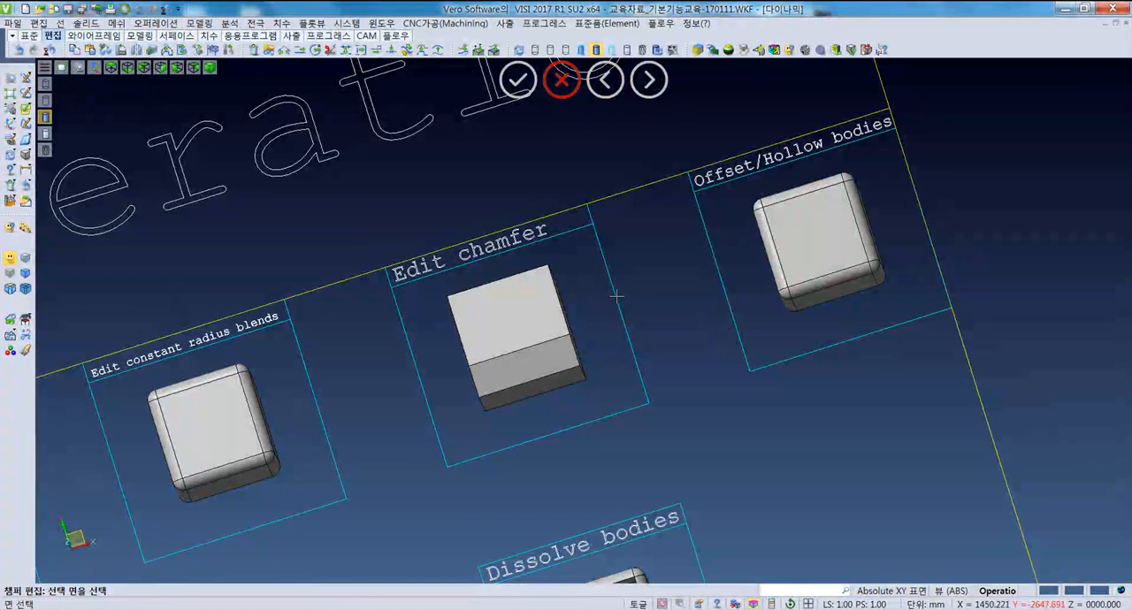
- Start the Offset/Hollow operation and select the rounded cube under "Offset/Hollow bodies" as the body
left_click(155, 25)
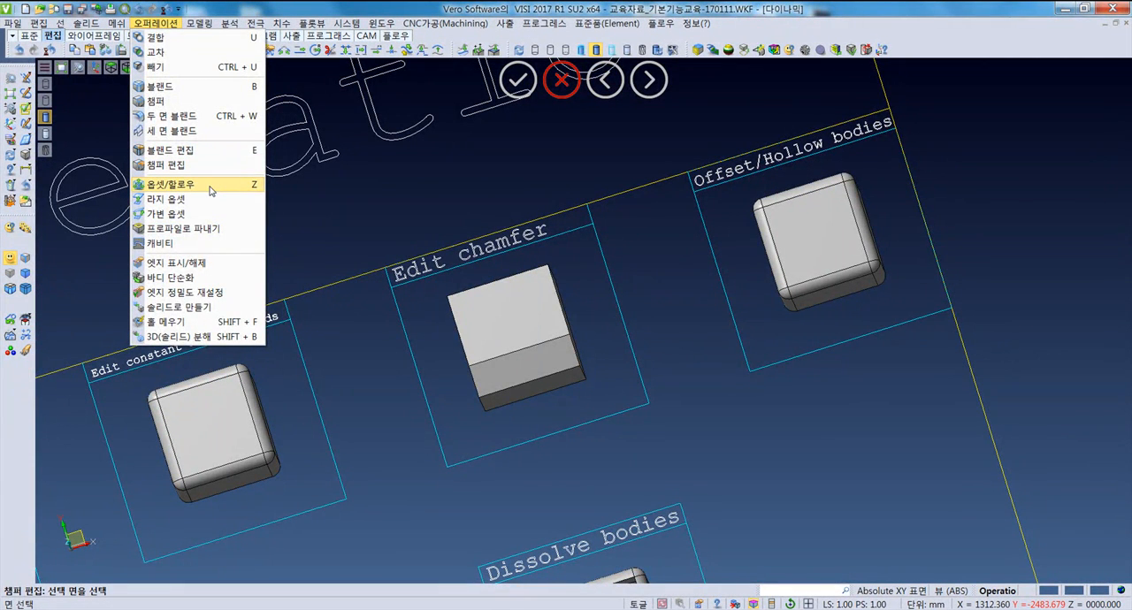
left_click(698, 275)
key("F5")
scroll(751, 285, "up", 5)
middle_click_drag(643, 522, 604, 182)
scroll(618, 292, "up", 6)
middle_click_drag(670, 366, 638, 378)
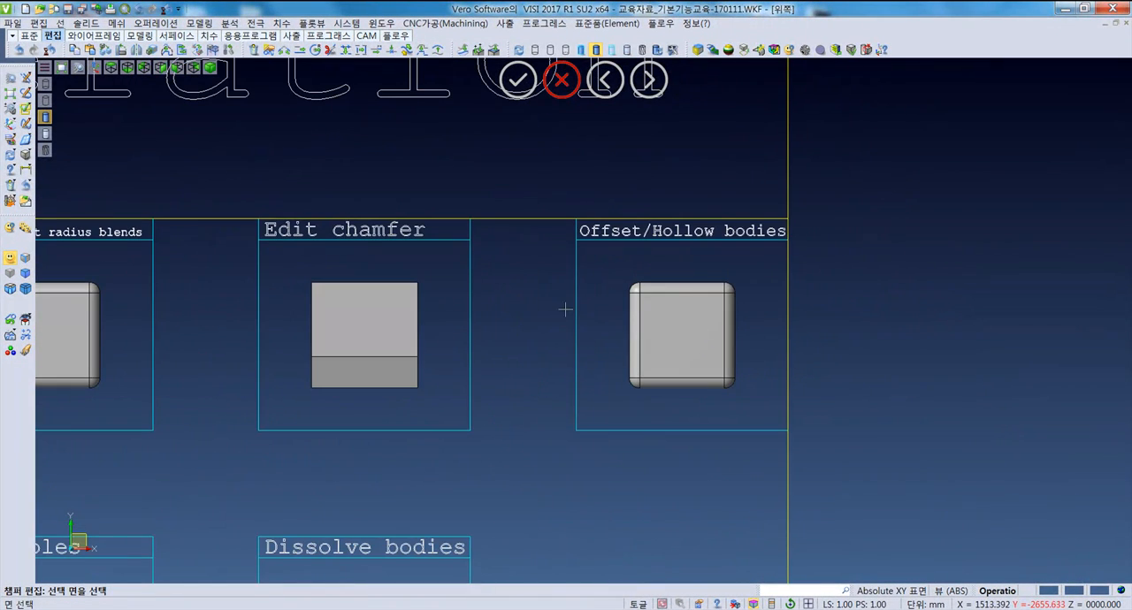
left_click(159, 26)
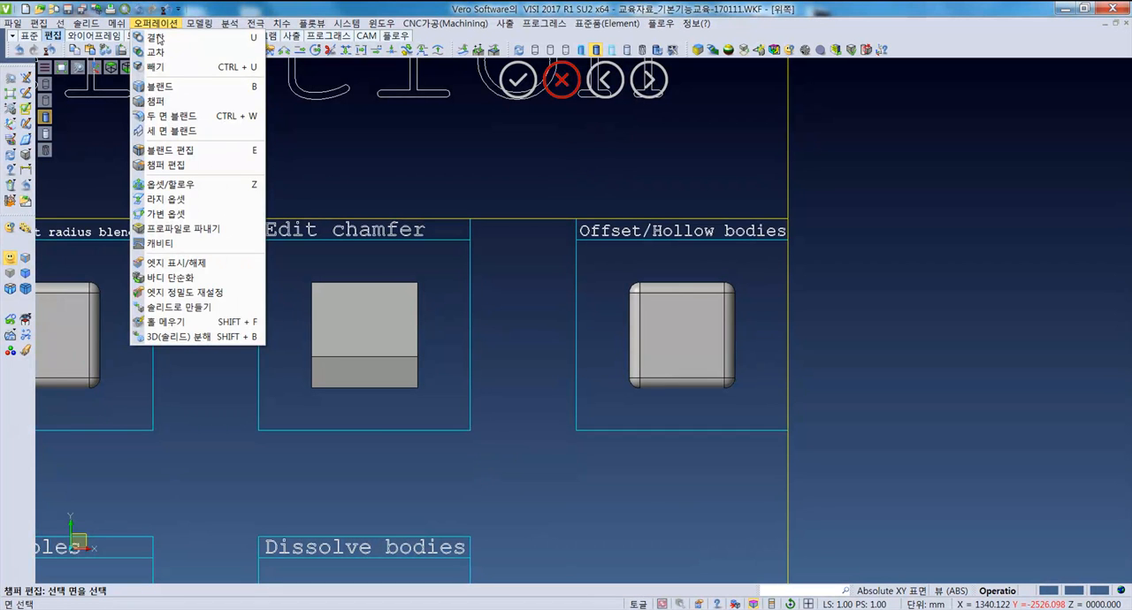
left_click(170, 184)
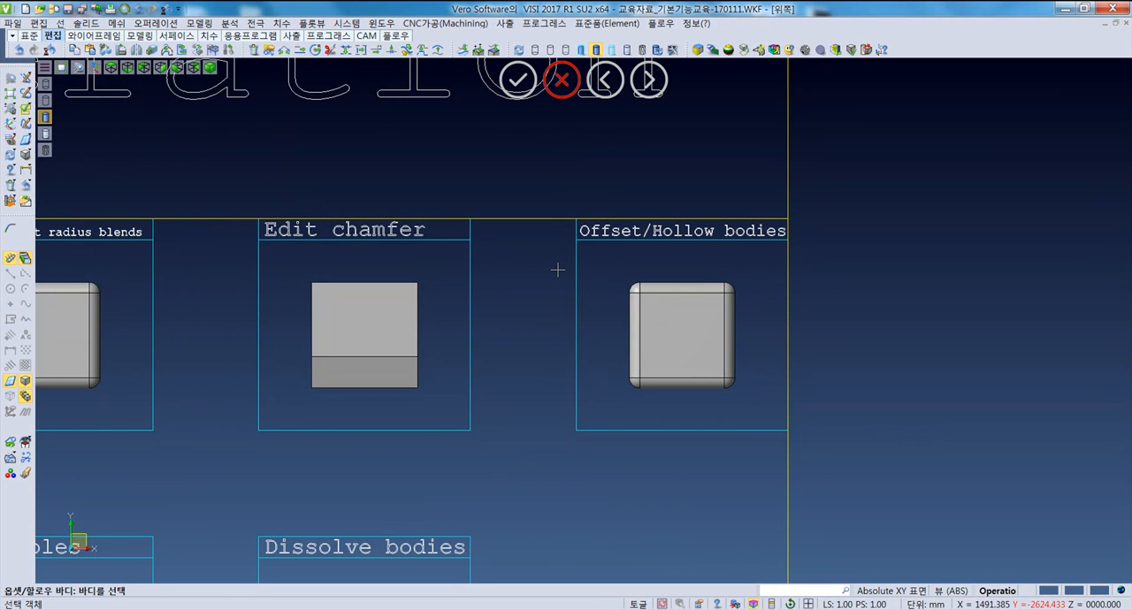
left_click(654, 347)
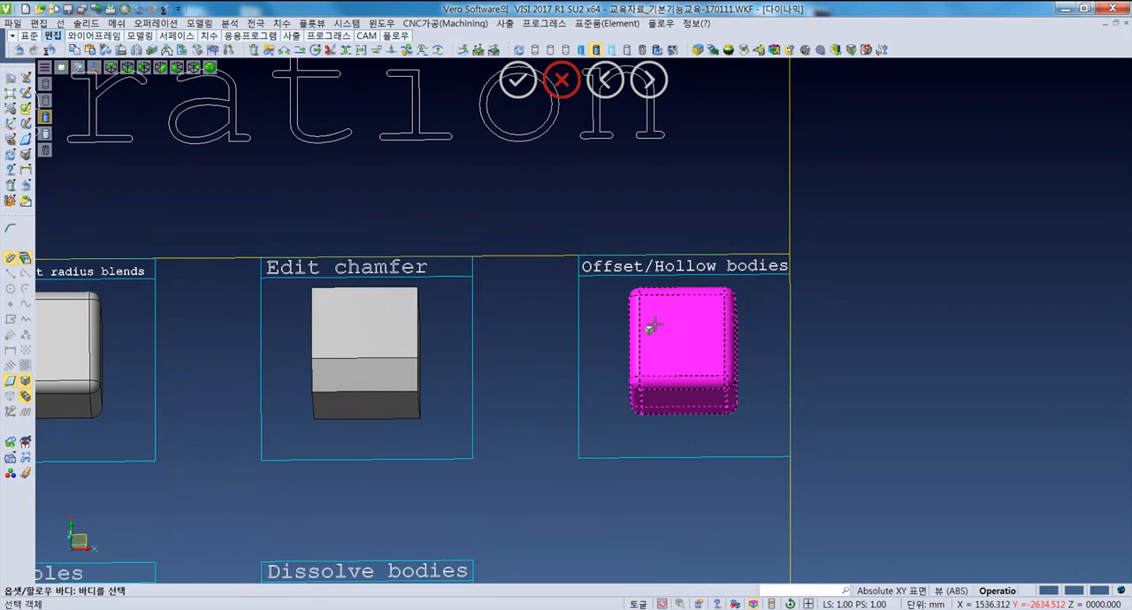
middle_click_drag(678, 368, 720, 375)
middle_click_drag(770, 401, 707, 430)
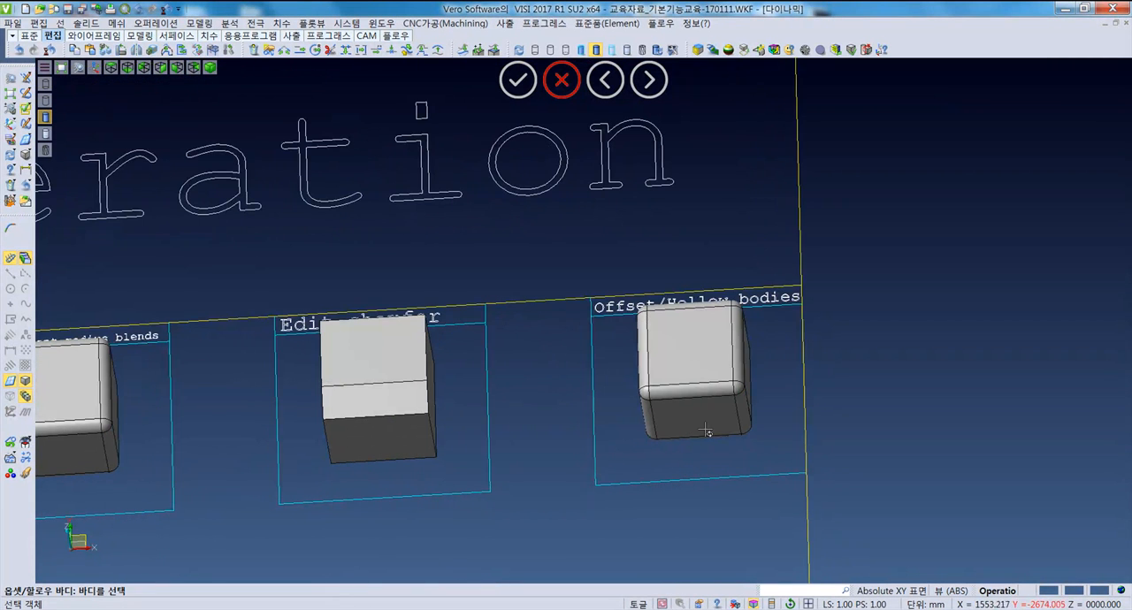
left_click(671, 373)
- Set the offset distance of the rounded cube to 10 and preview the enlarged body
left_click_drag(869, 160, 892, 134)
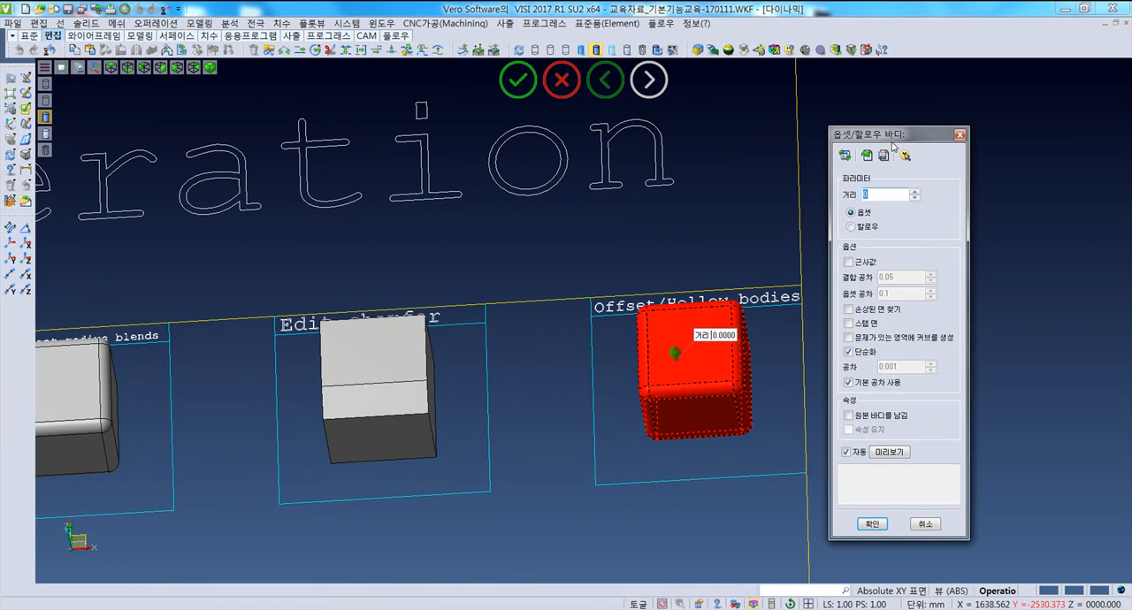
middle_click_drag(688, 313, 715, 306)
left_click_drag(874, 195, 854, 197)
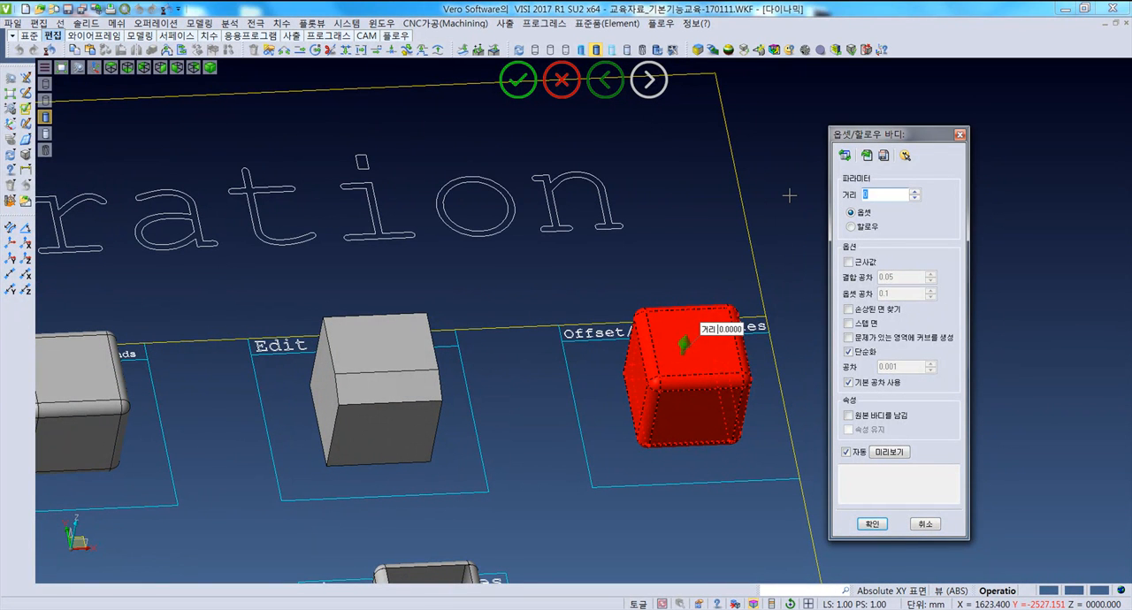
left_click(889, 452)
middle_click_drag(718, 435, 710, 432)
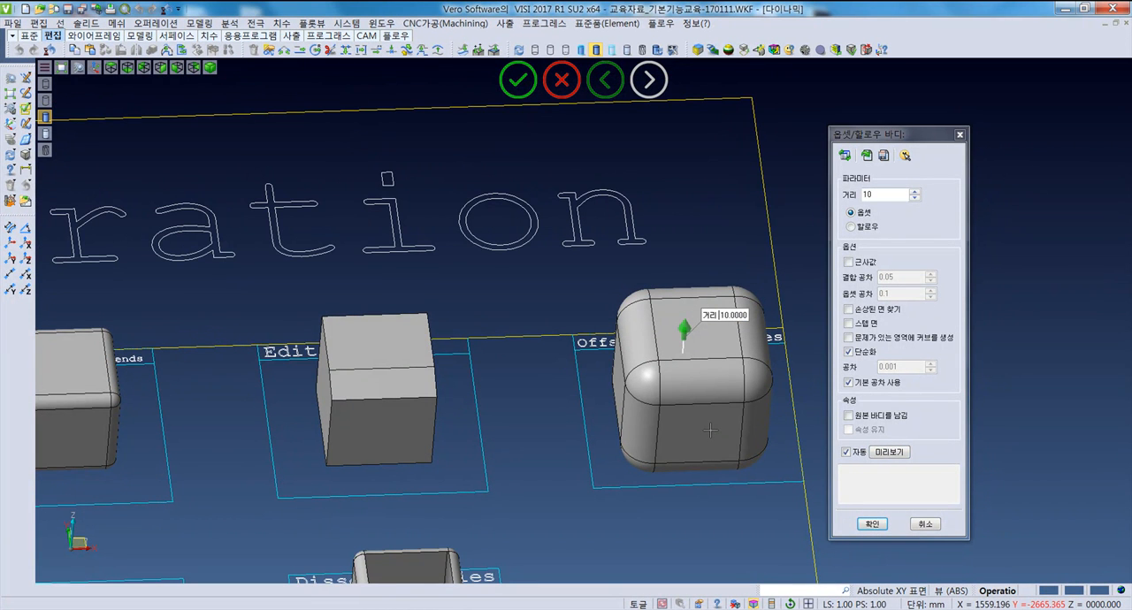
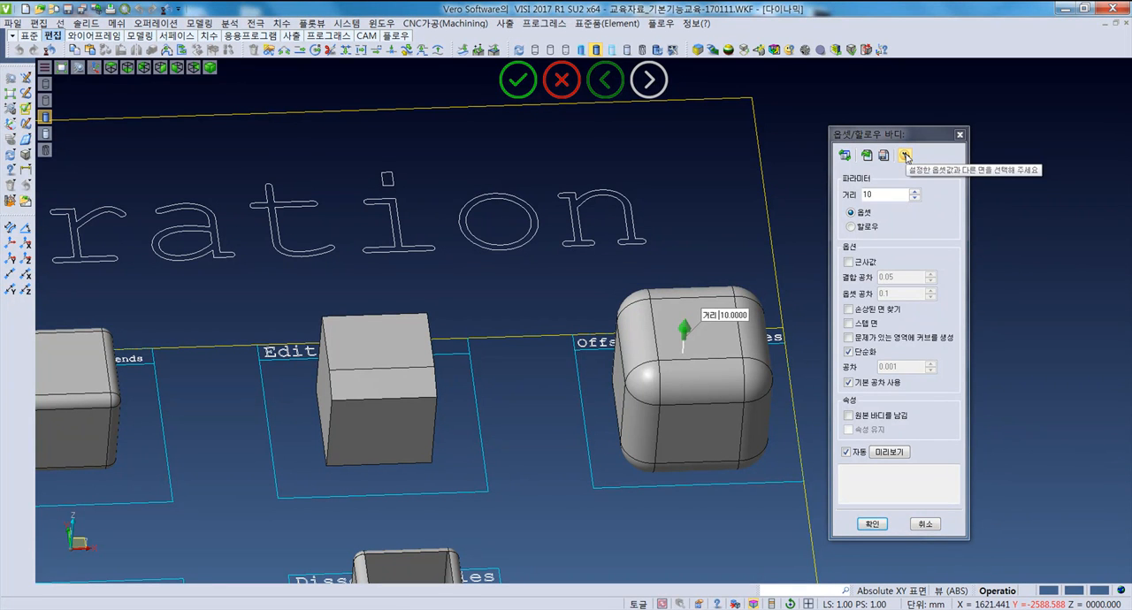
- Assign the rounded cube's front face its own offset distance of 9 and apply the body offset
left_click(905, 156)
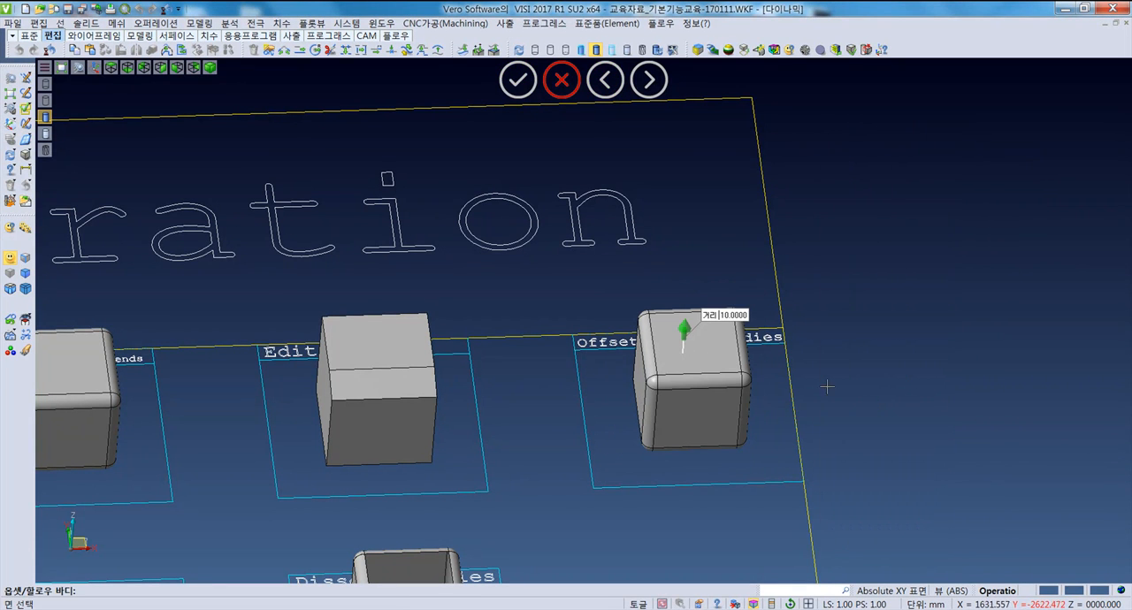
left_click(703, 419)
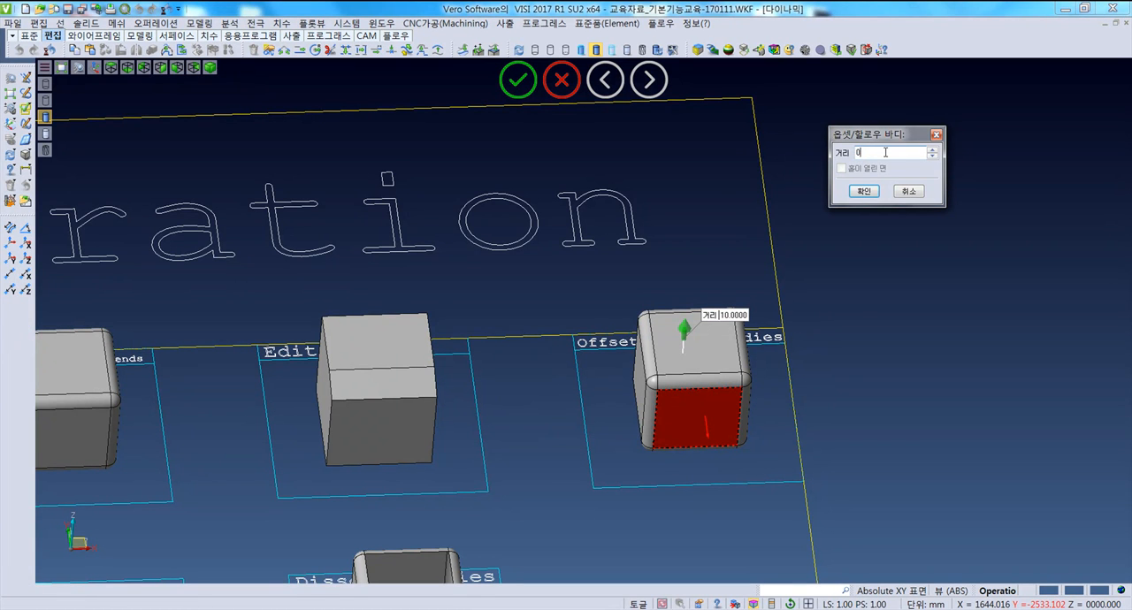
key("BackSpace")
type("9")
left_click(864, 189)
middle_click_drag(737, 457, 697, 410)
left_click(872, 524)
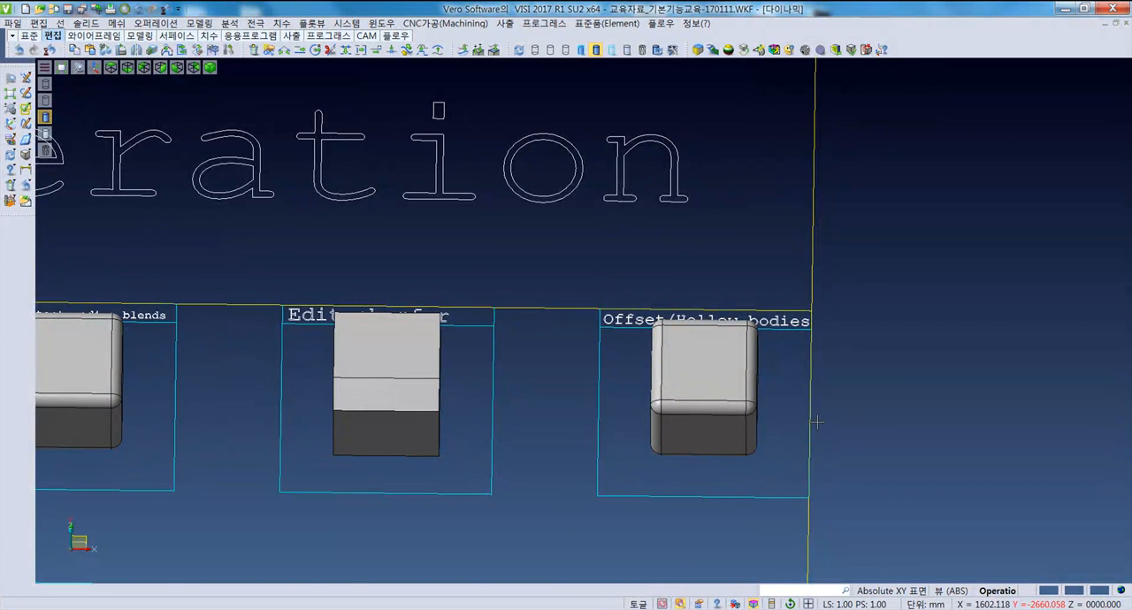
- Create a solid block from picked points in the empty area beside the "Offset/Hollow bodies" sample
middle_click_drag(817, 422, 551, 393)
middle_click_drag(675, 404, 632, 395)
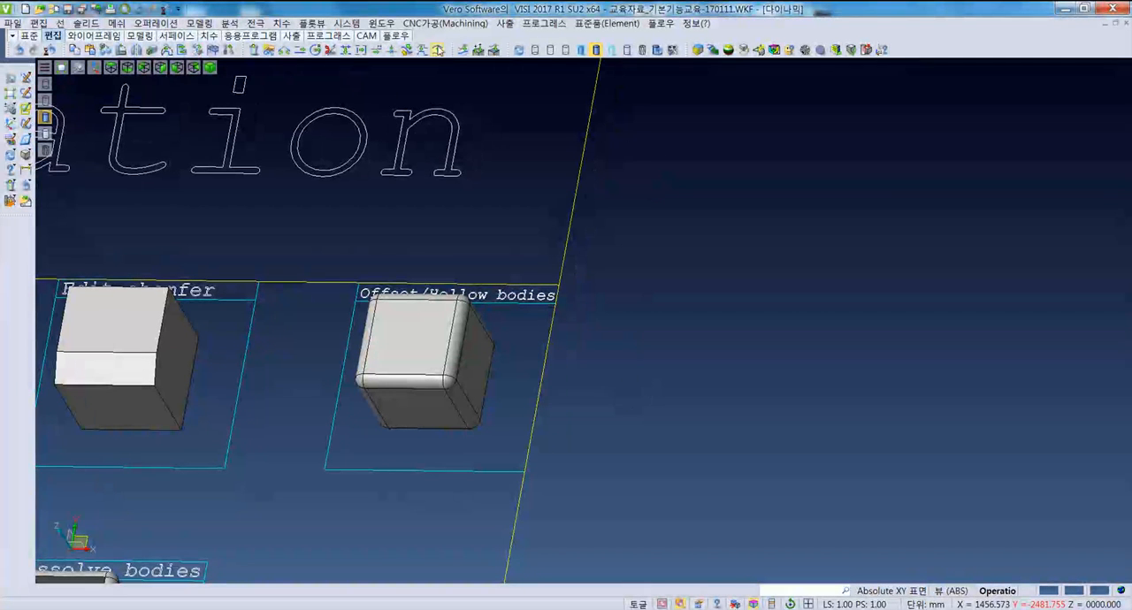
left_click(29, 35)
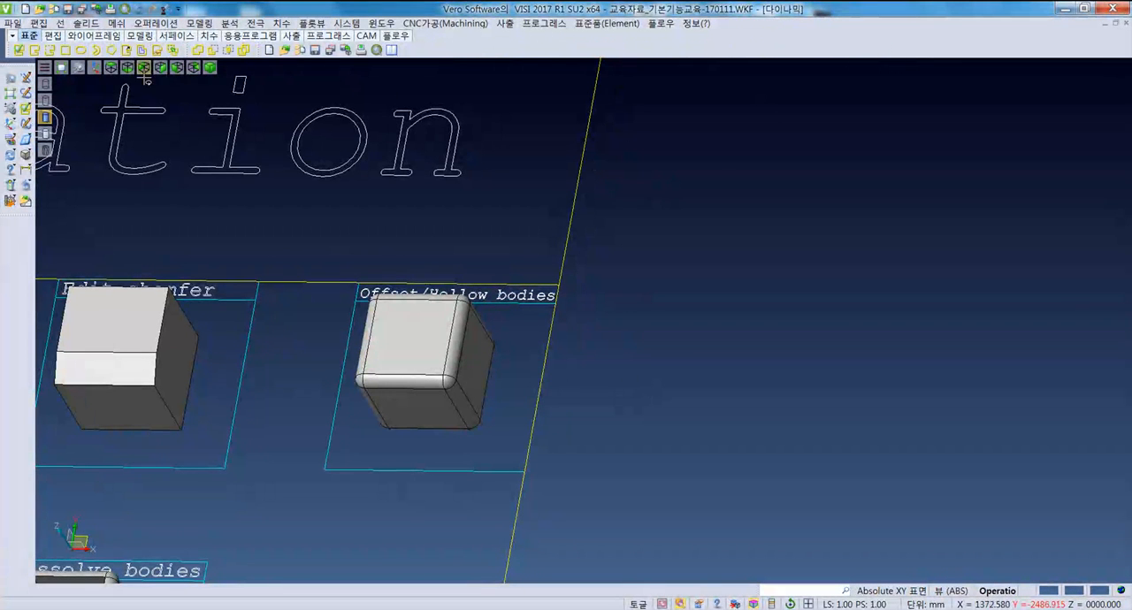
left_click(25, 154)
left_click(719, 372)
left_click(867, 457)
left_click(875, 423)
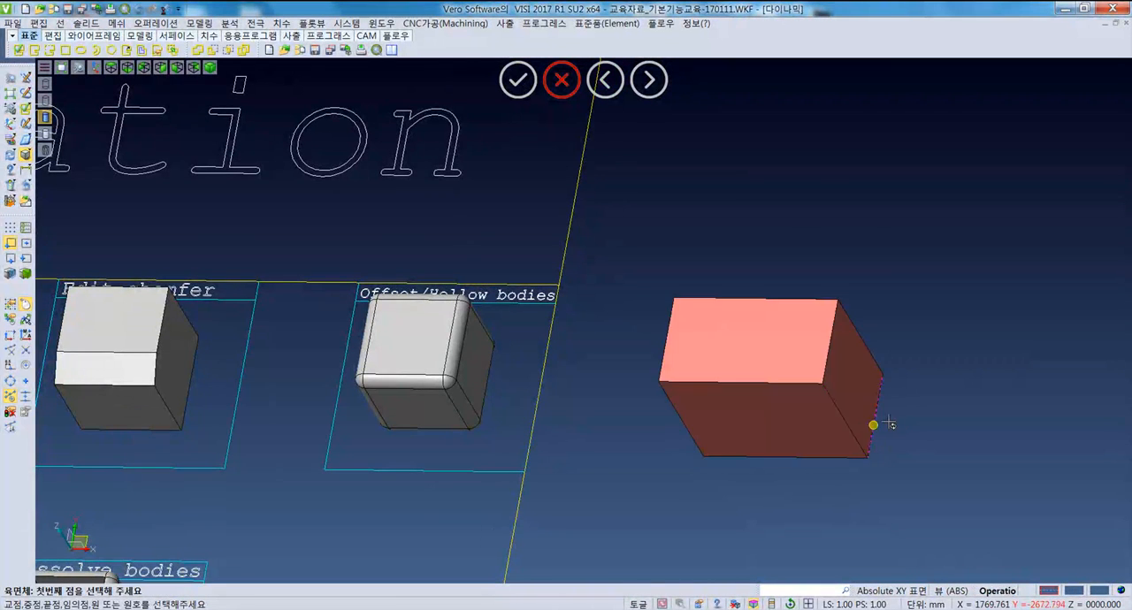
scroll(880, 415, "up", 3)
middle_click_drag(833, 467, 743, 485)
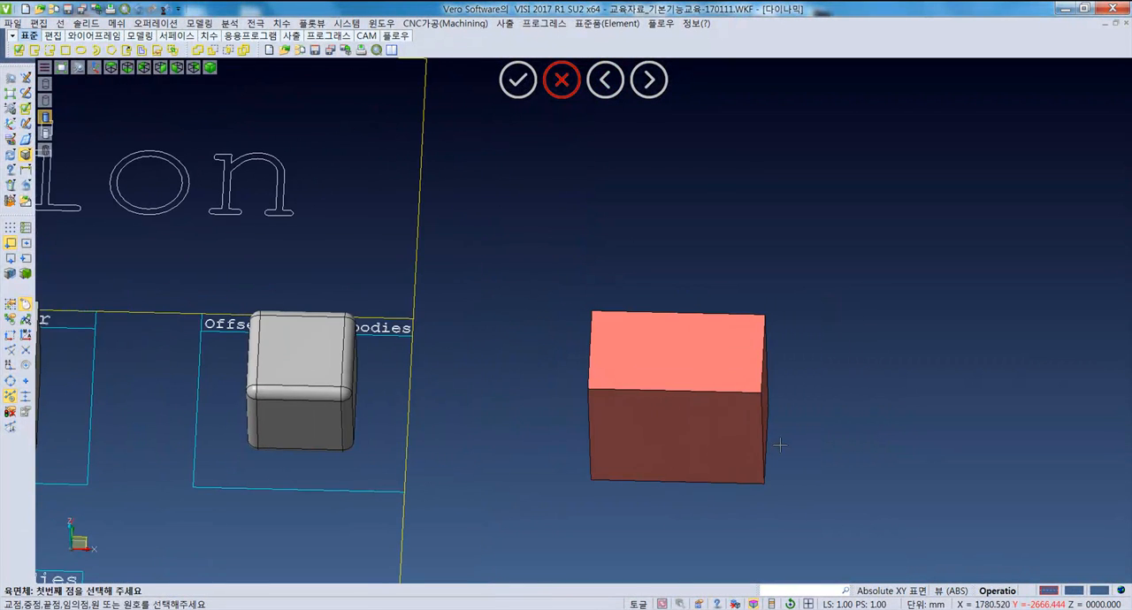
middle_click_drag(778, 442, 847, 409)
key("Escape")
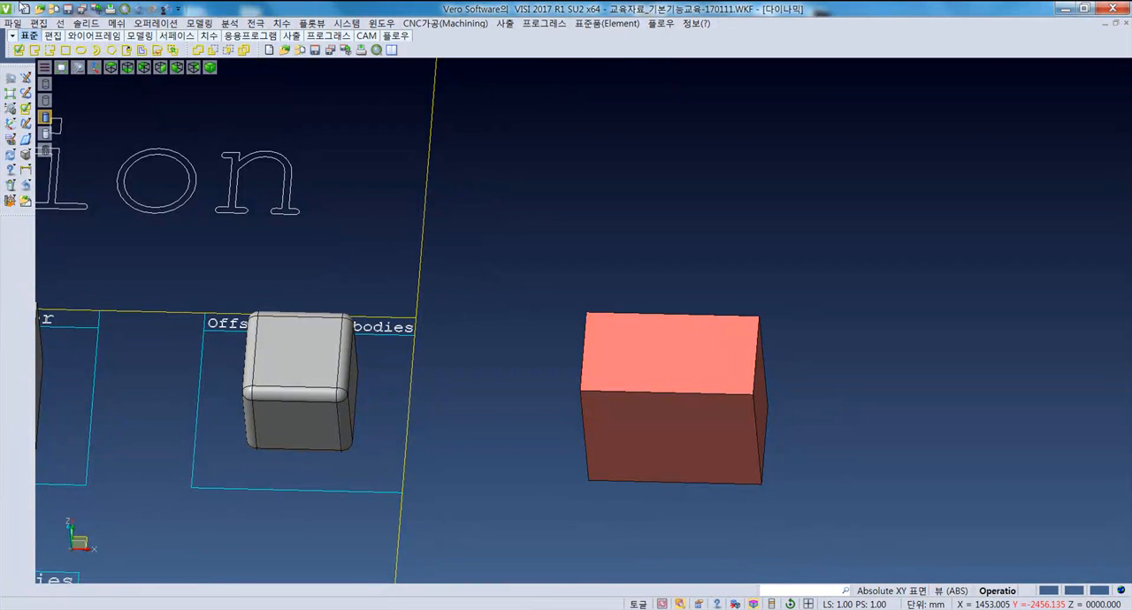
- Hollow the red block with the Offset/Hollow operation, using hollow mode and a distance of 10
left_click(42, 22)
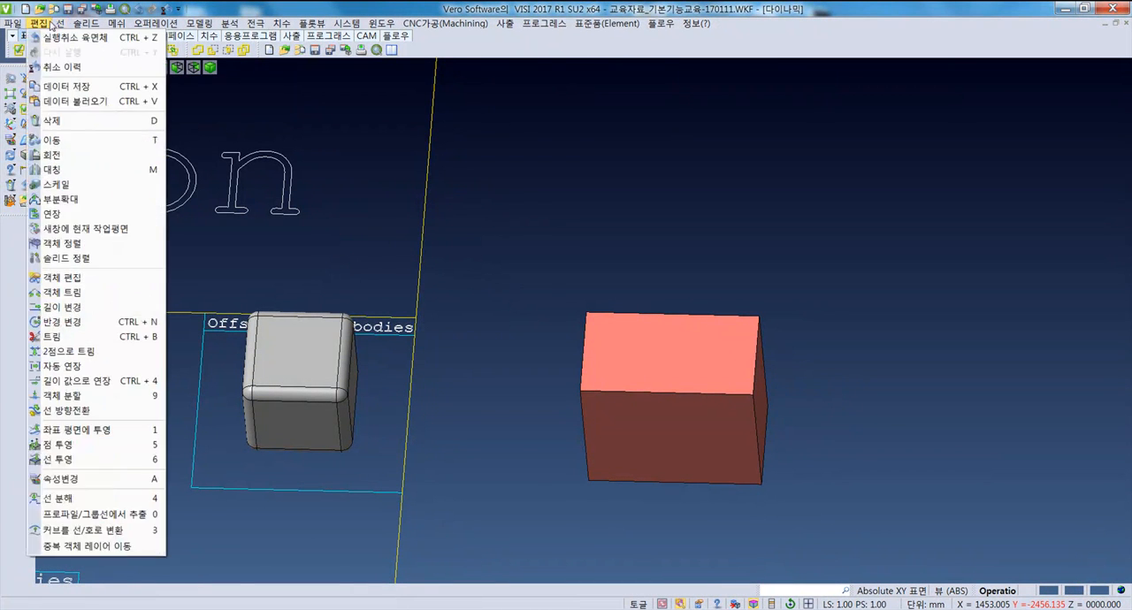
left_click(142, 23)
left_click(143, 23)
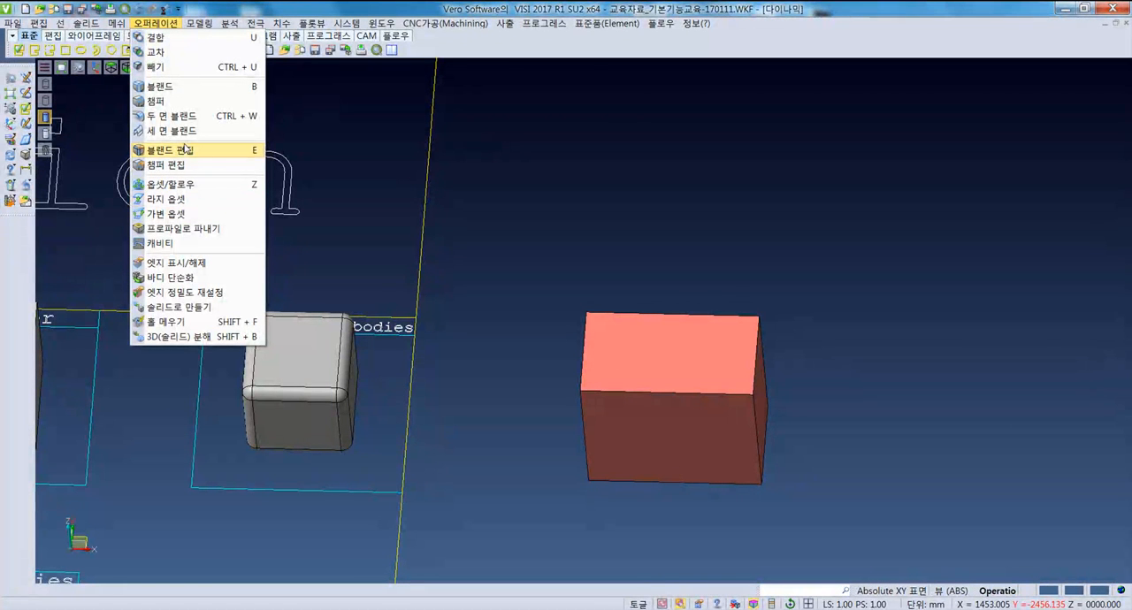
left_click(186, 184)
middle_click_drag(654, 398, 708, 438)
middle_click_drag(699, 397, 669, 371)
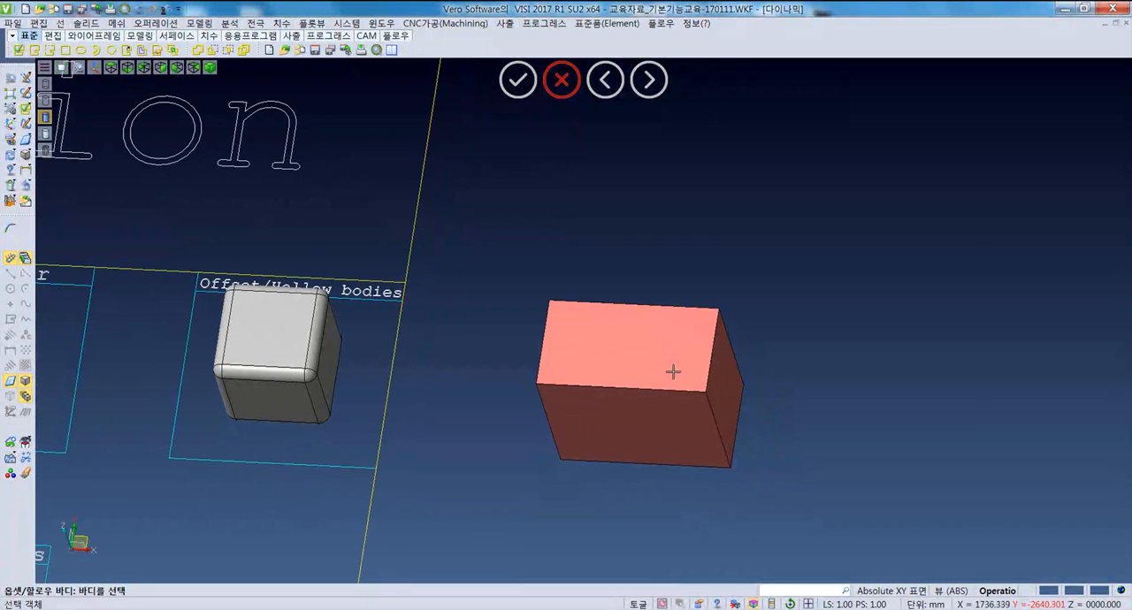
left_click(591, 341)
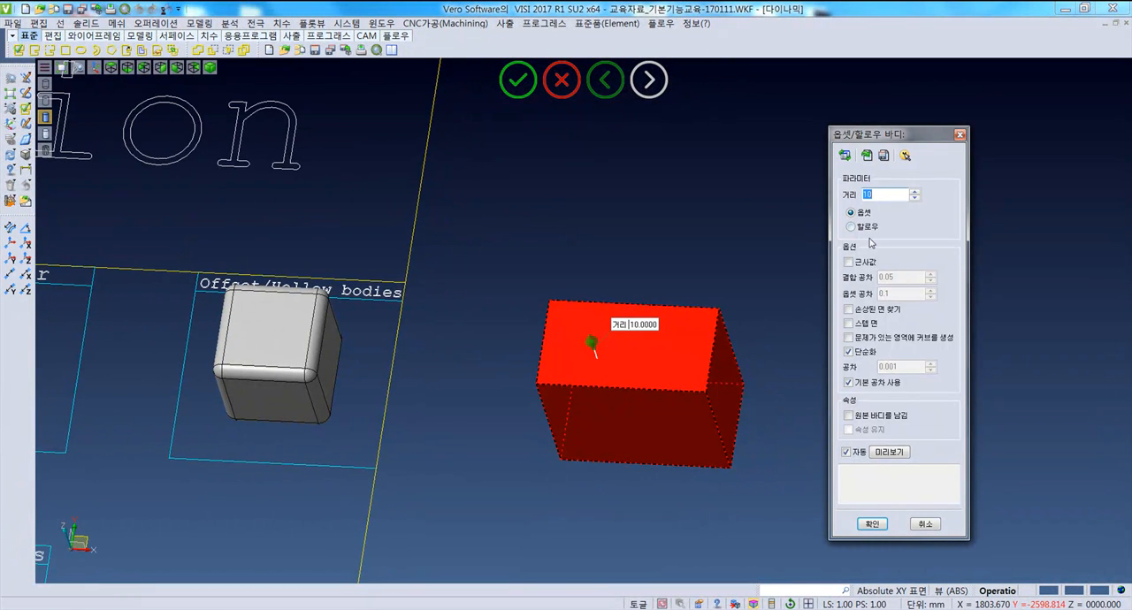
left_click(864, 227)
middle_click_drag(727, 428, 709, 424)
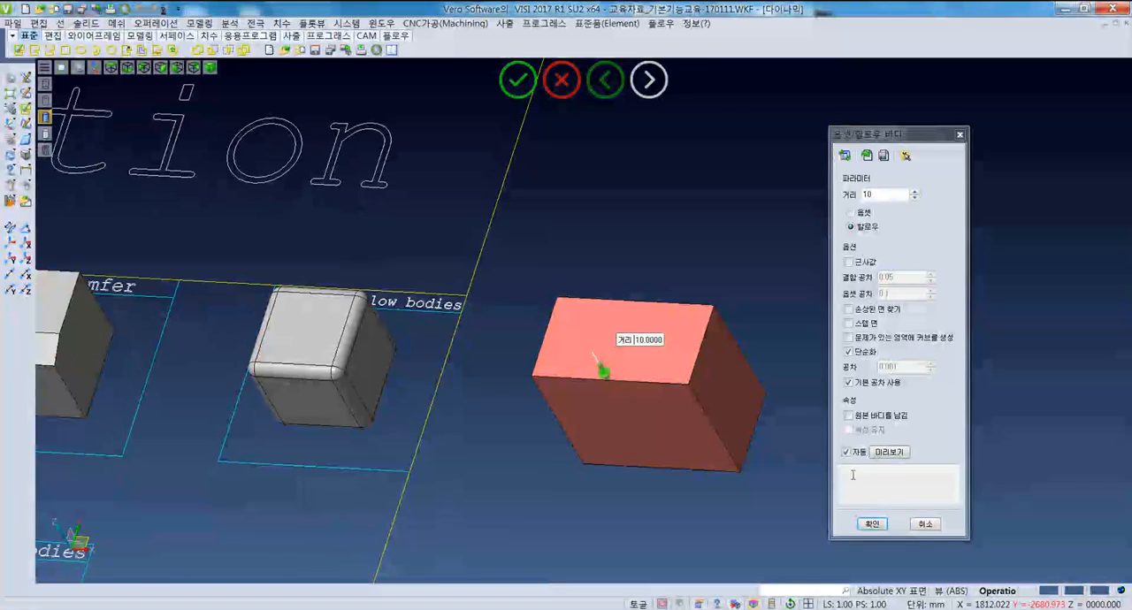
double_click(896, 193)
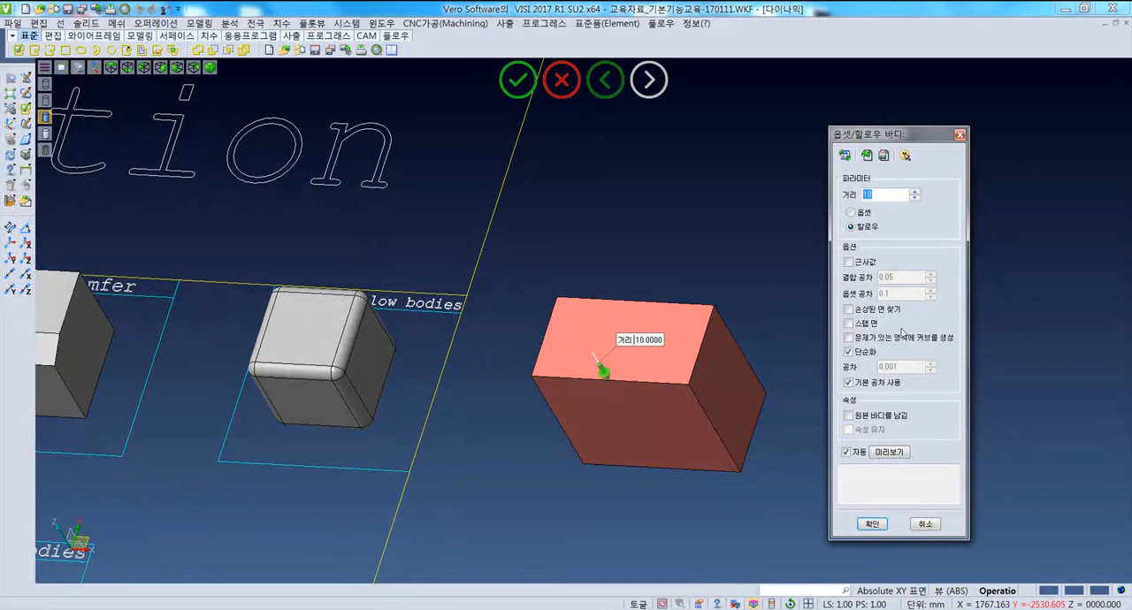
left_click(872, 525)
- Examine the hollowed block's inner cavity and wall thickness in wireframe display, and return to shaded display
middle_click_drag(729, 495, 590, 334)
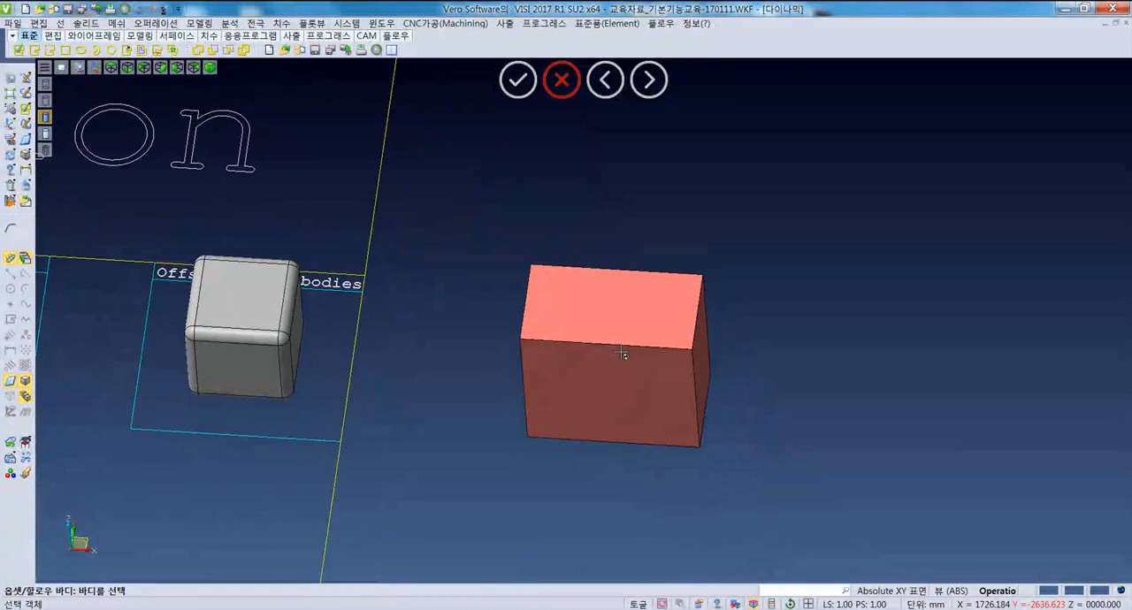
left_click(45, 82)
middle_click_drag(668, 452, 596, 349)
middle_click_drag(610, 302, 601, 298)
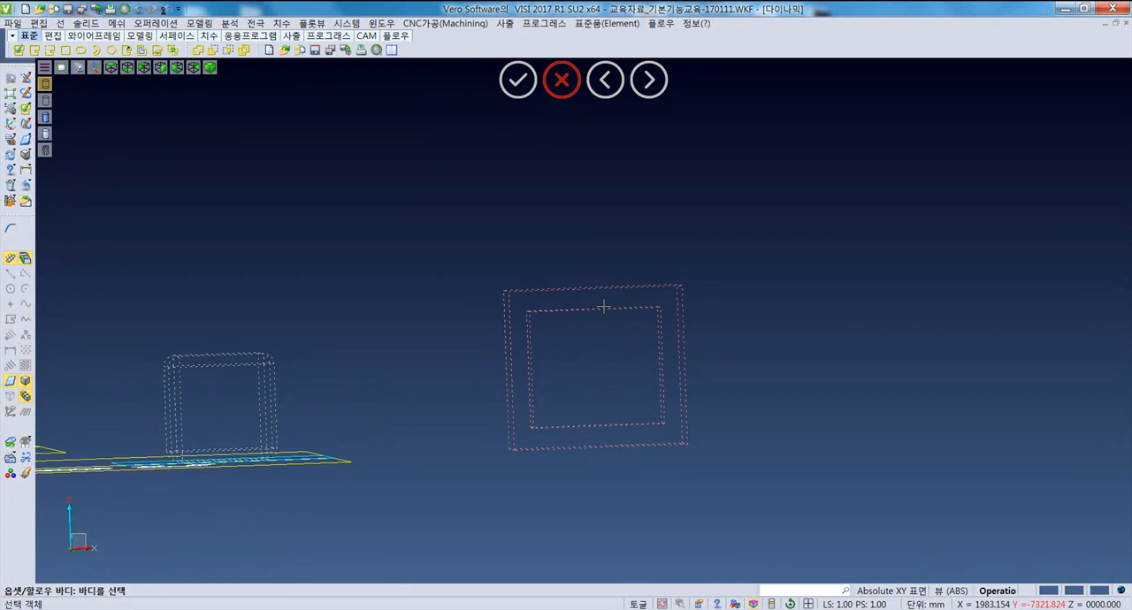
middle_click_drag(603, 306, 513, 313)
middle_click_drag(654, 394, 553, 320)
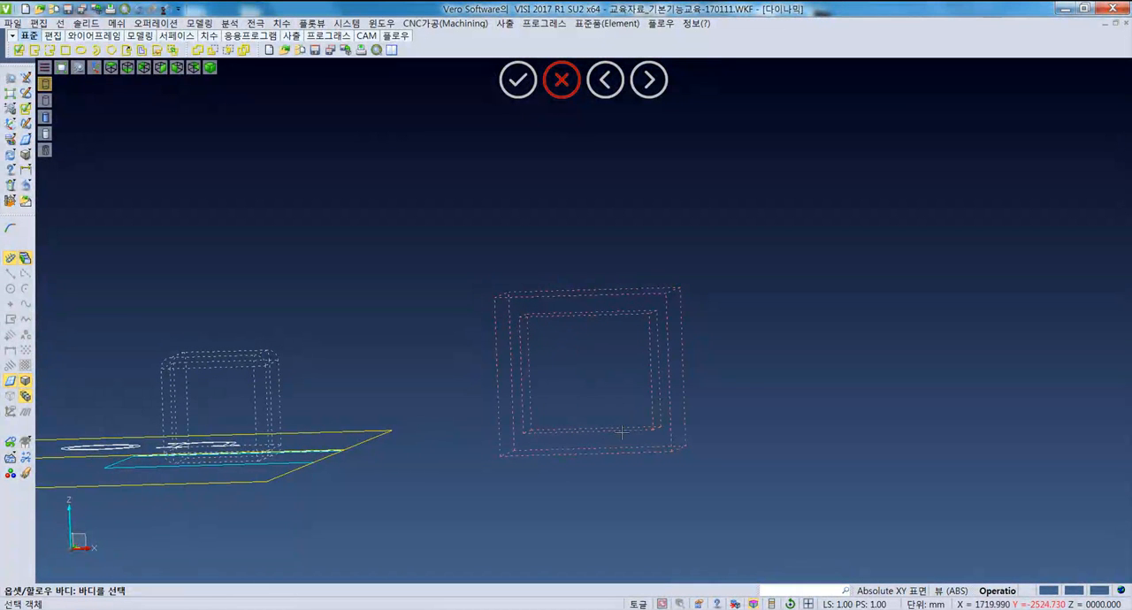
mouse_move(640, 347)
middle_mouse_down()
mouse_move(601, 417)
mouse_move(639, 463)
mouse_move(614, 431)
middle_mouse_up()
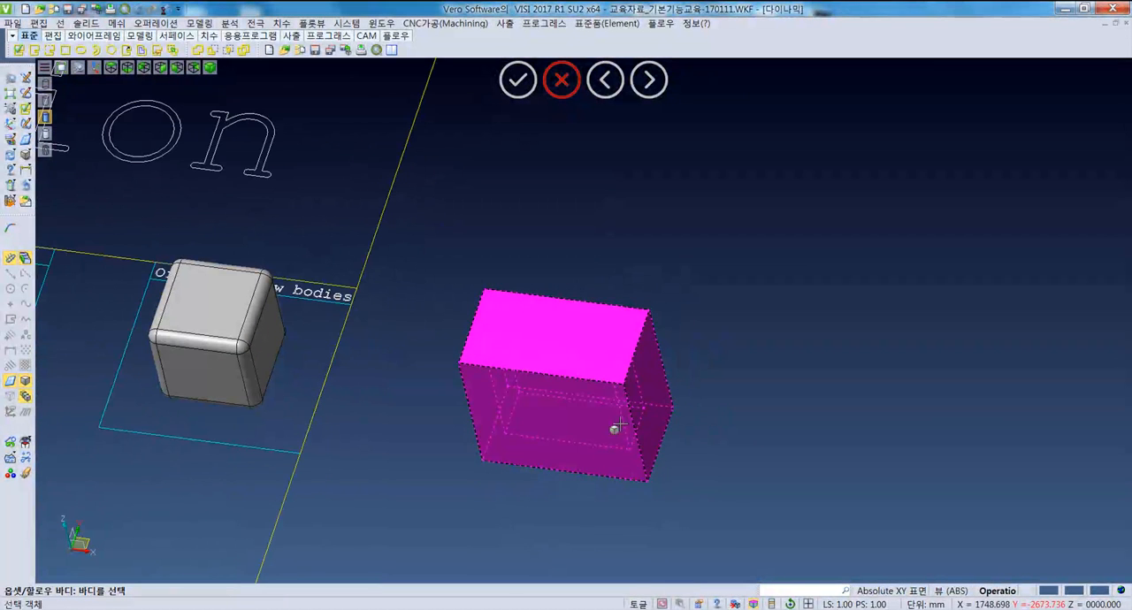
- Cut the red block in two through the midpoint of its front upper edge, along the X direction
left_click(206, 23)
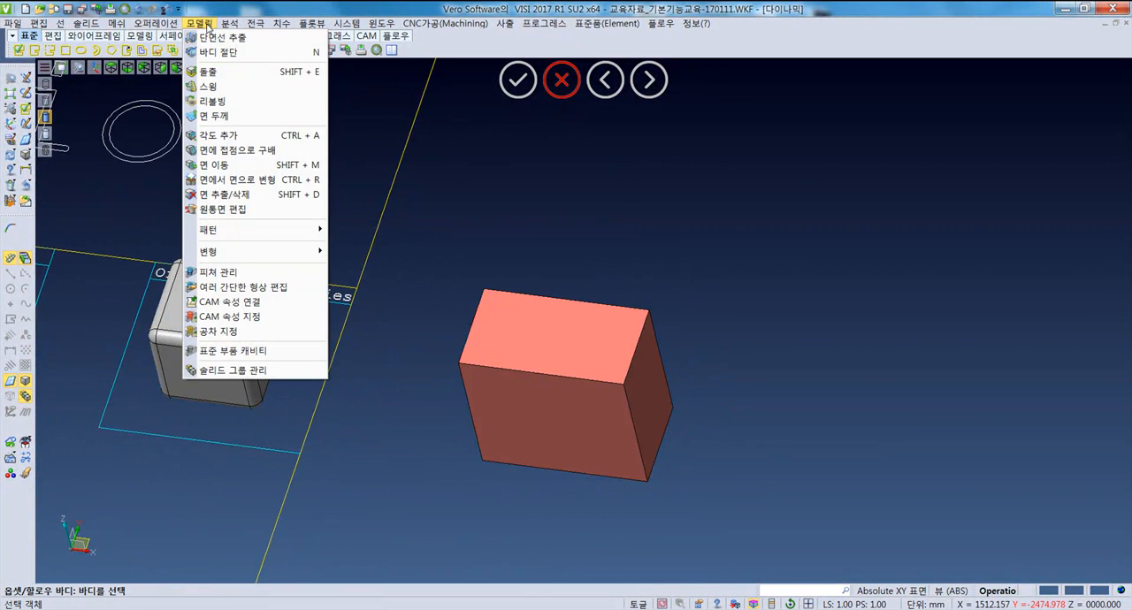
left_click(248, 52)
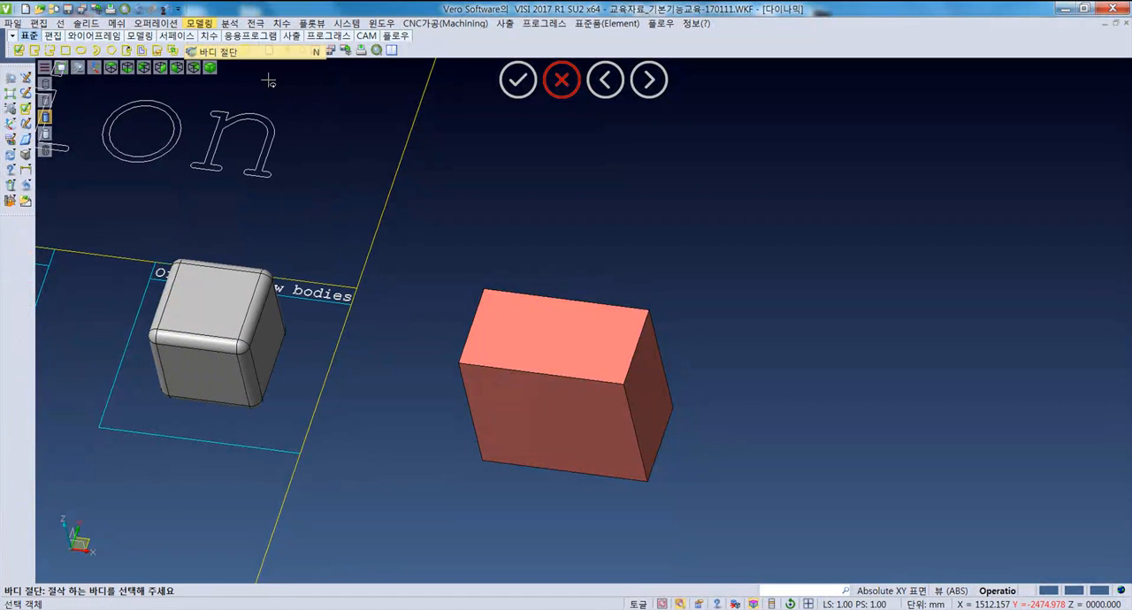
left_click(597, 366)
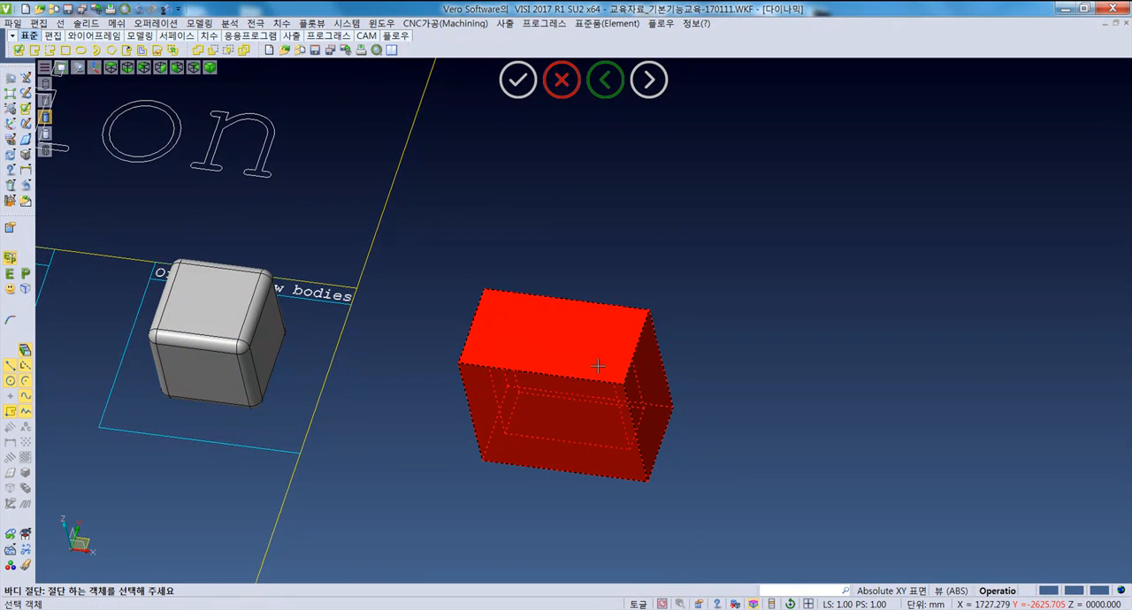
left_click(540, 372)
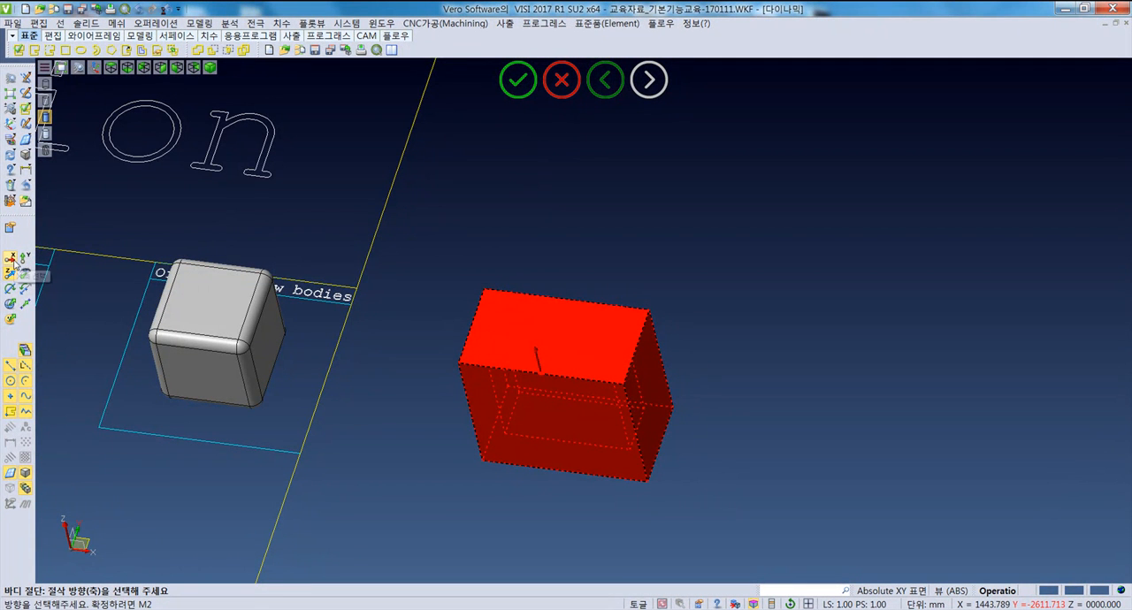
right_click(723, 460)
middle_click_drag(653, 497, 614, 344)
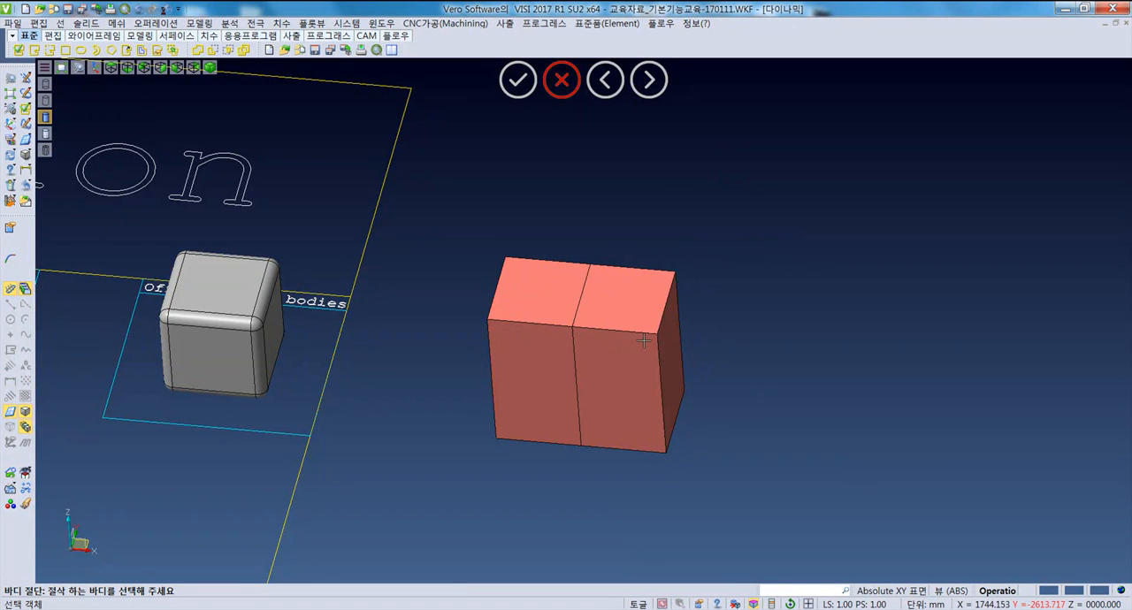
- Delete the half of the cut block farther from the rounded cube and inspect the exposed cavity
left_click(643, 341)
right_click(733, 452)
middle_click_drag(716, 423, 578, 439)
scroll(418, 344, "up", 3)
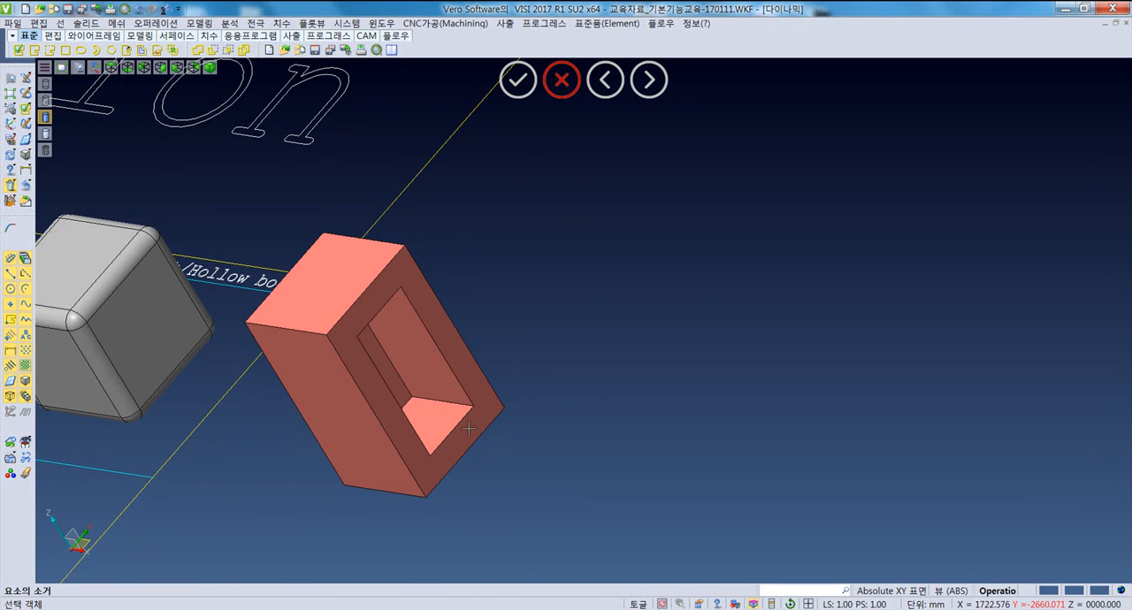
middle_click_drag(420, 385, 454, 397)
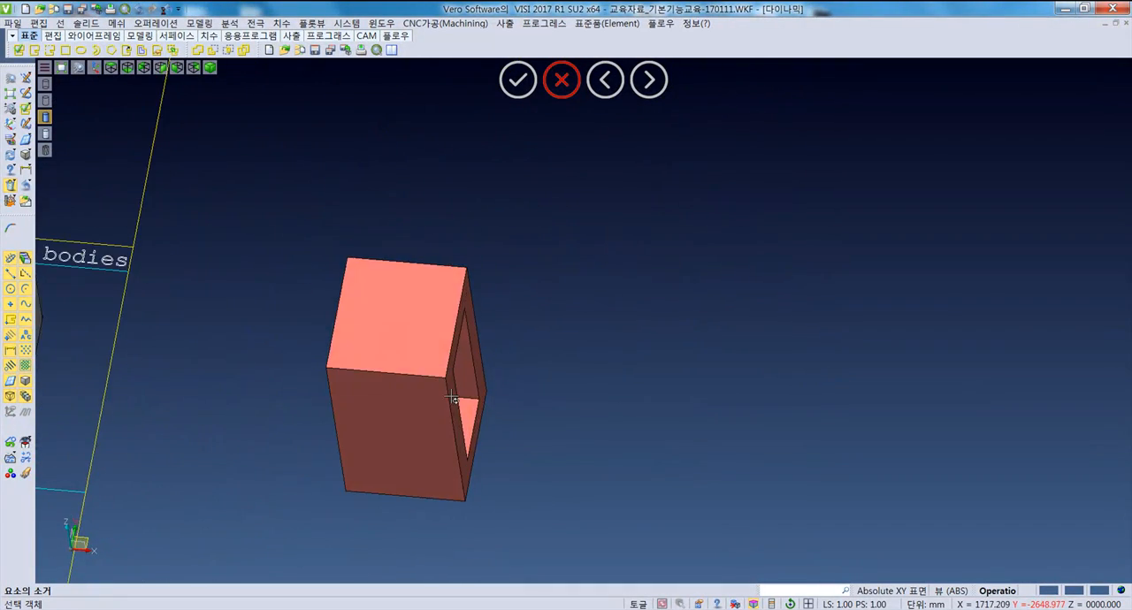
scroll(453, 400, "down", 5)
middle_click_drag(440, 467, 375, 354)
- Start a Variable offset on the plate face under "Fill Holes" and accept the removal of its trimming
key("F5")
scroll(464, 464, "up", 2)
middle_click_drag(764, 399, 547, 387)
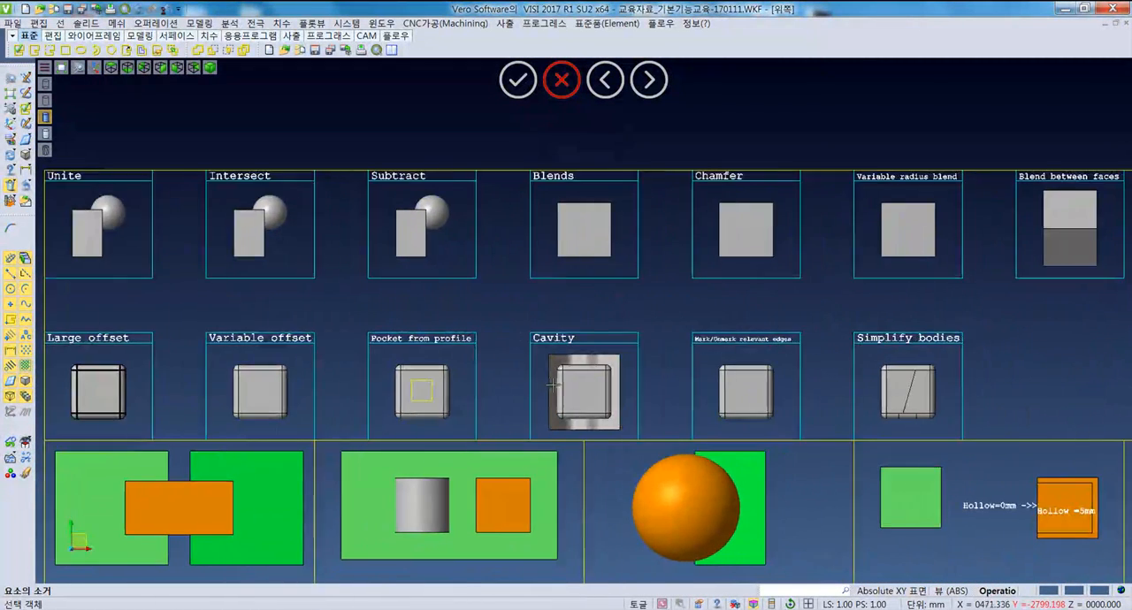
scroll(363, 381, "down", 2)
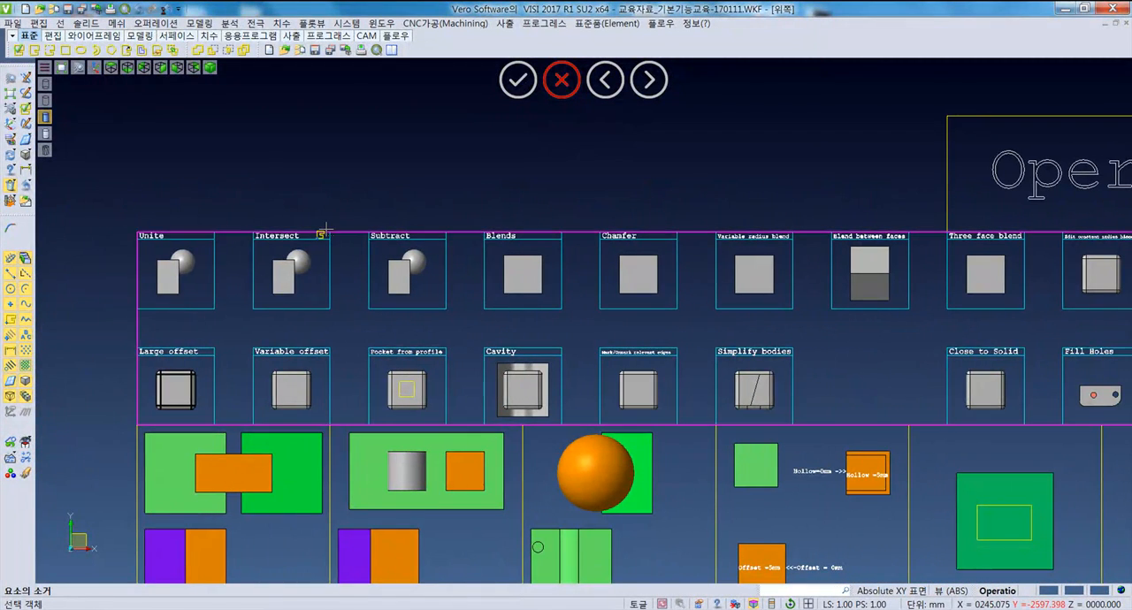
left_click(155, 22)
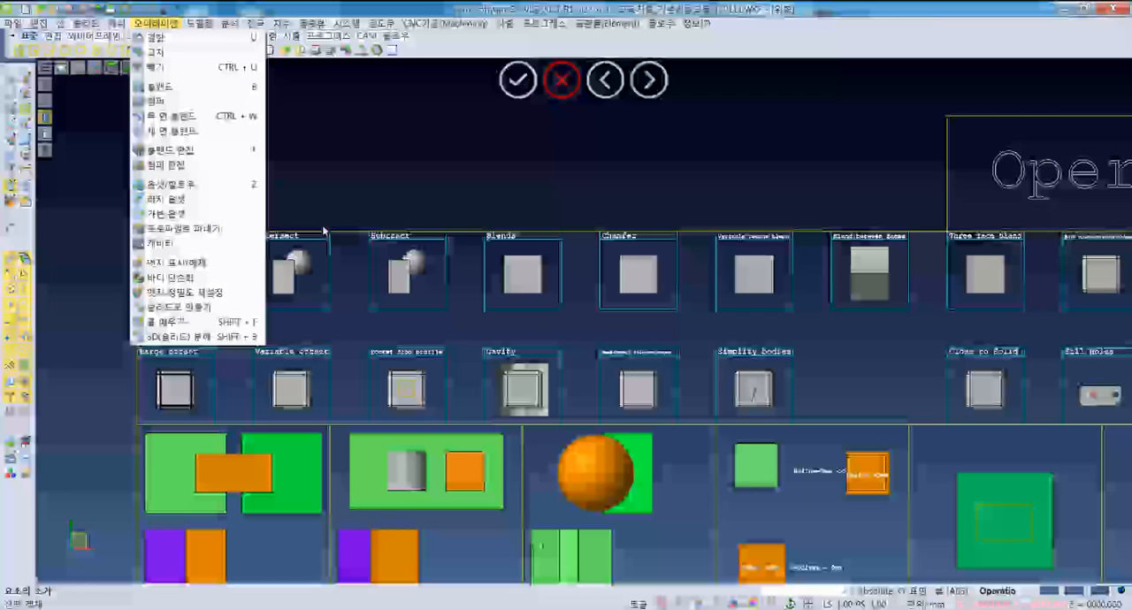
left_click(199, 217)
middle_click_drag(979, 431, 616, 333)
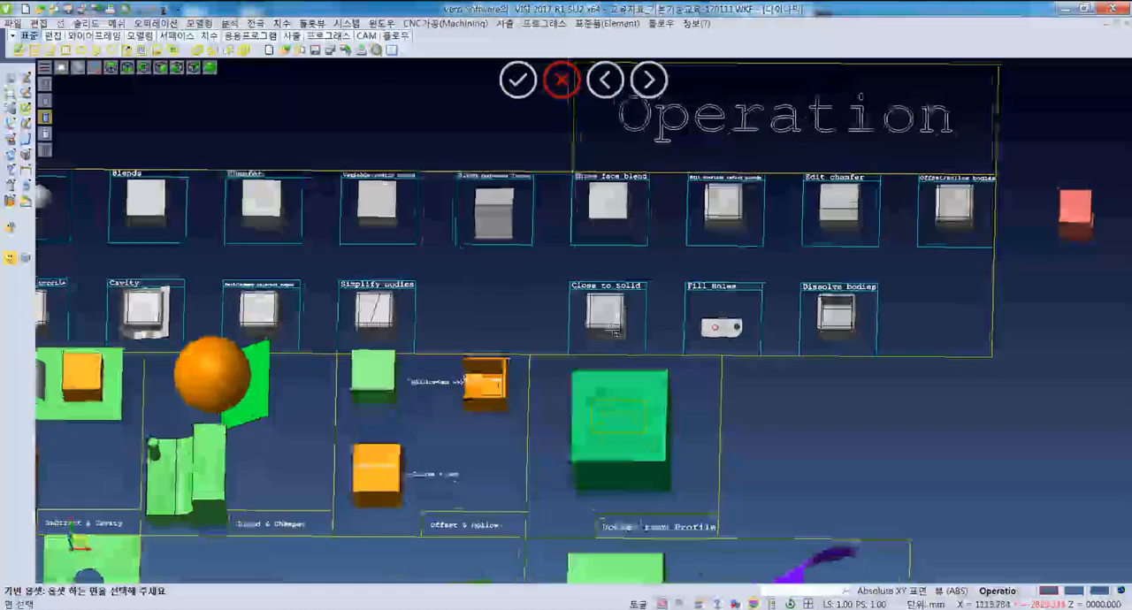
scroll(718, 341, "up", 5)
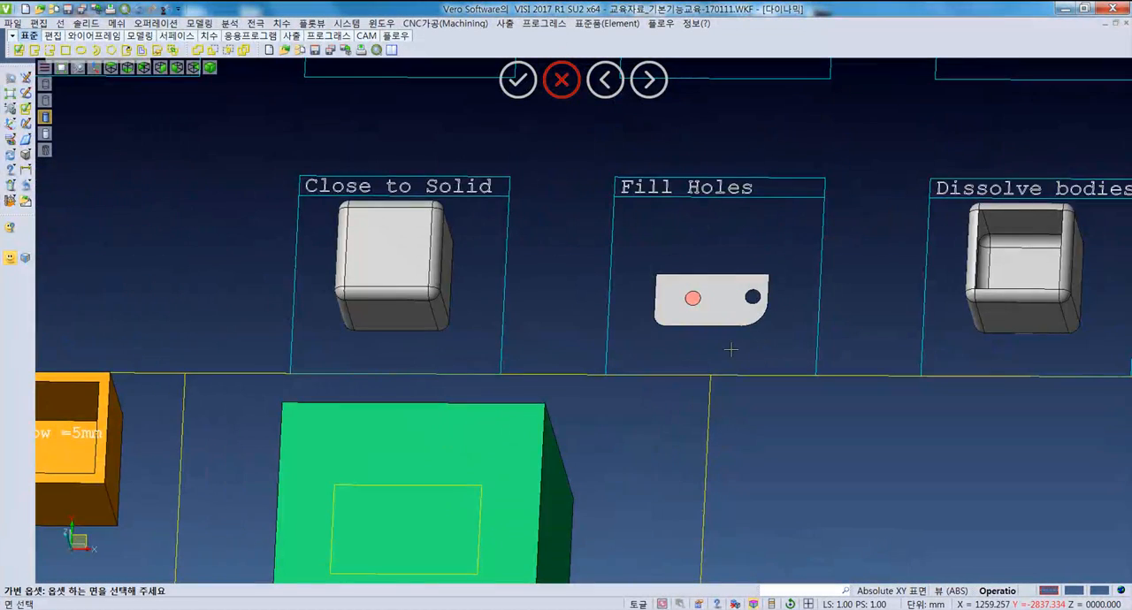
scroll(731, 350, "down", 2)
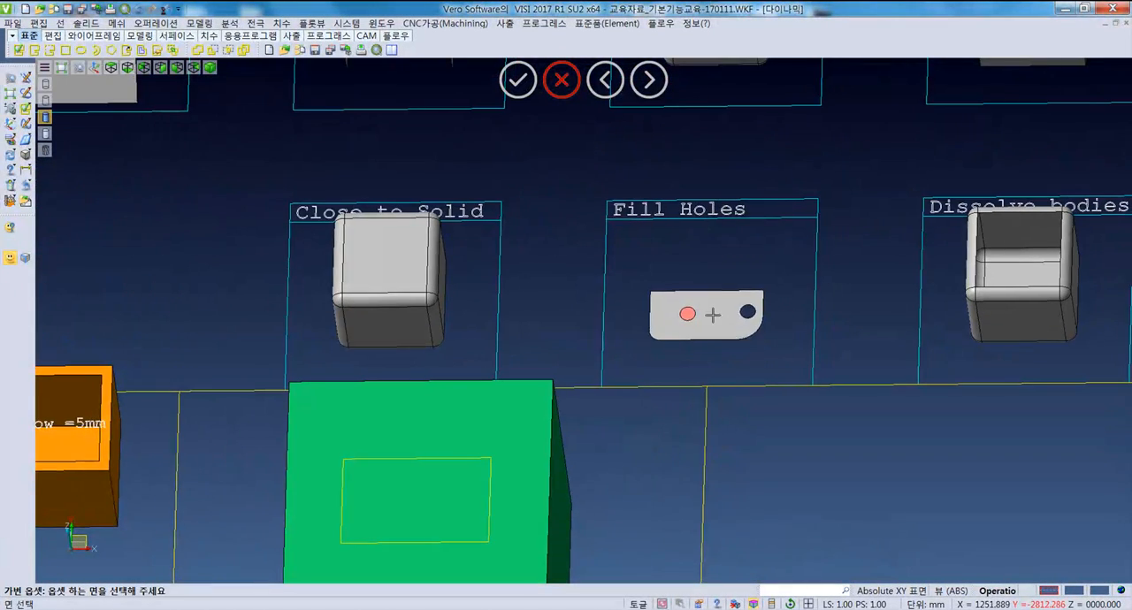
scroll(726, 355, "up", 3)
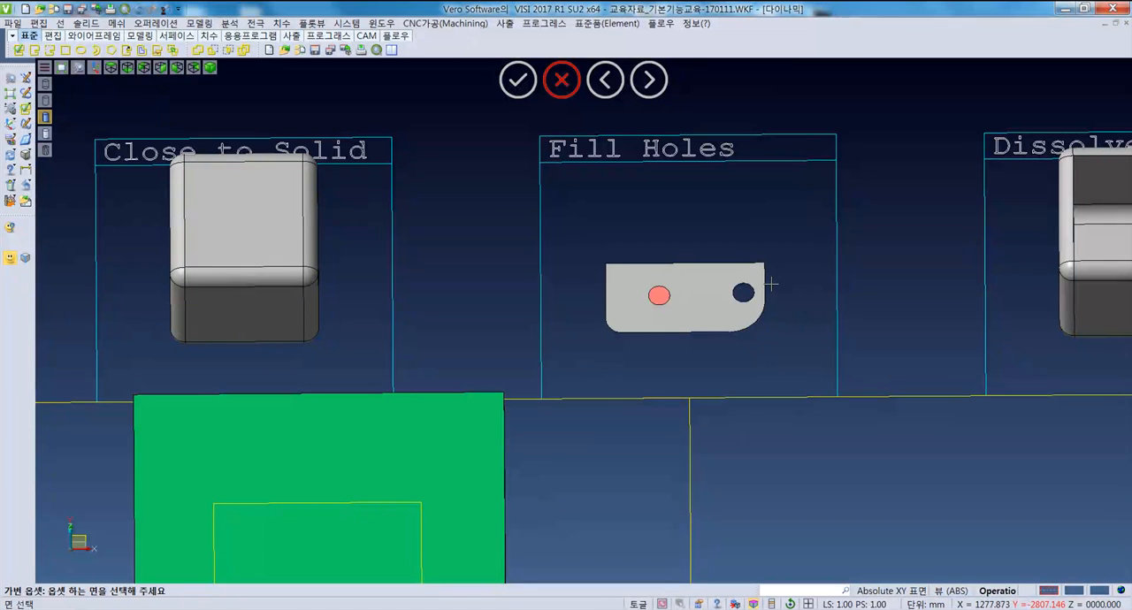
mouse_move(677, 327)
middle_mouse_down()
mouse_move(676, 305)
mouse_move(671, 318)
middle_mouse_up()
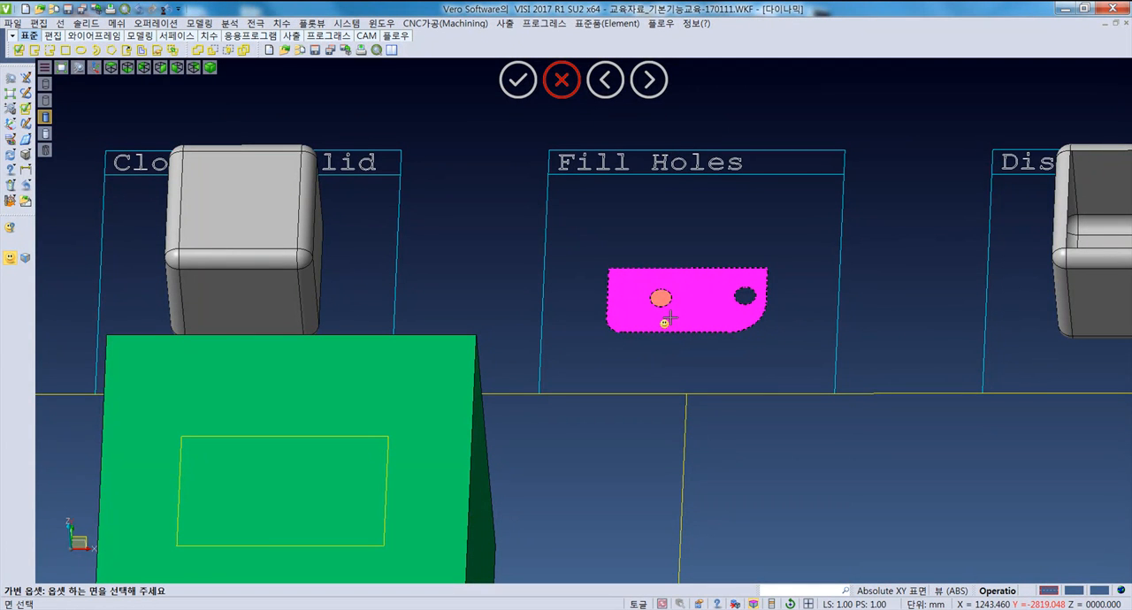
scroll(688, 349, "up", 3)
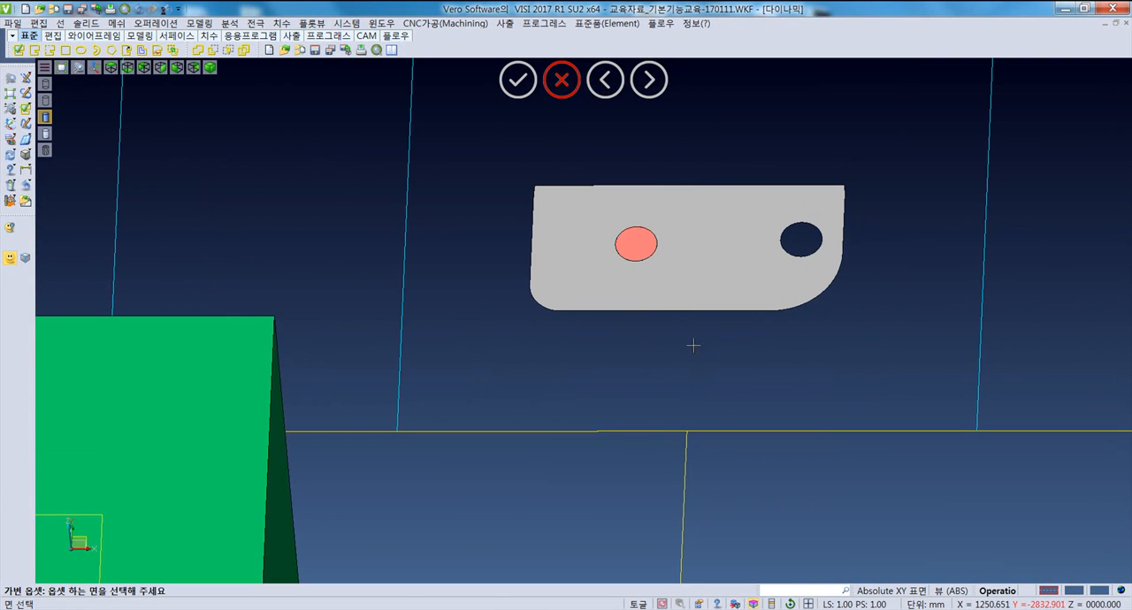
left_click(704, 258)
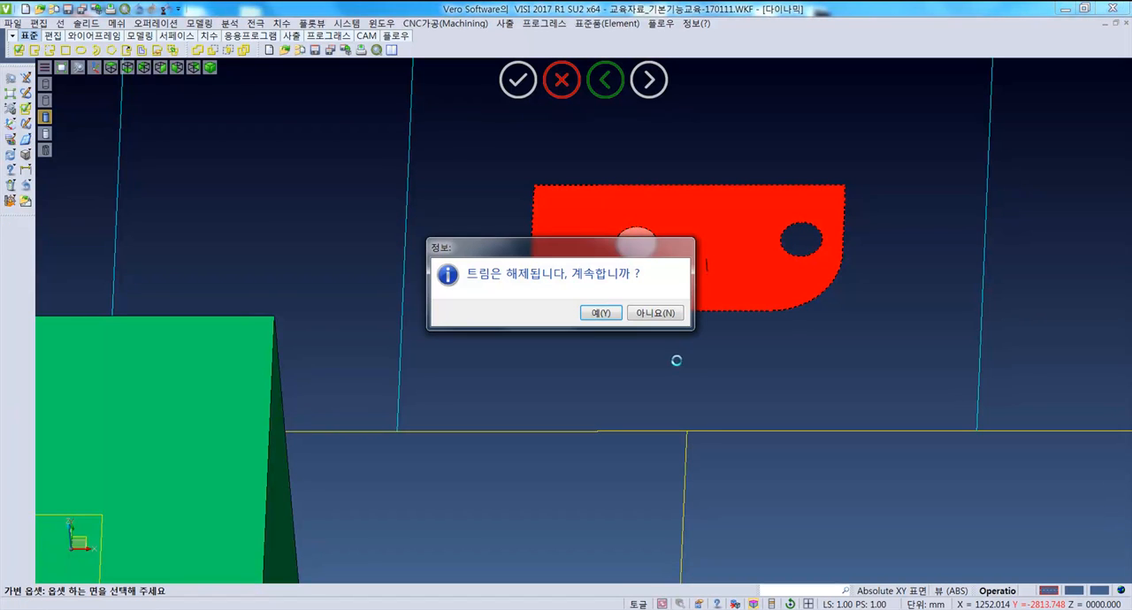
left_click(600, 313)
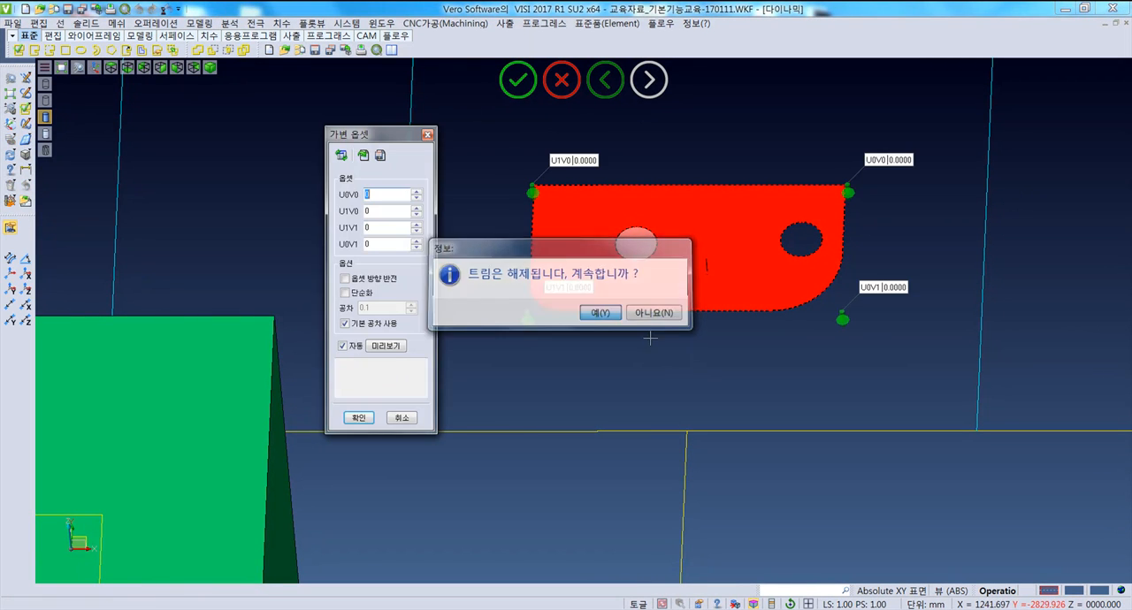
- Set the plate face's corner offsets to 10 at U0V0, -11 at U1V0, 15 at U1V1 and 18 at U0V1
middle_click_drag(527, 317, 539, 305)
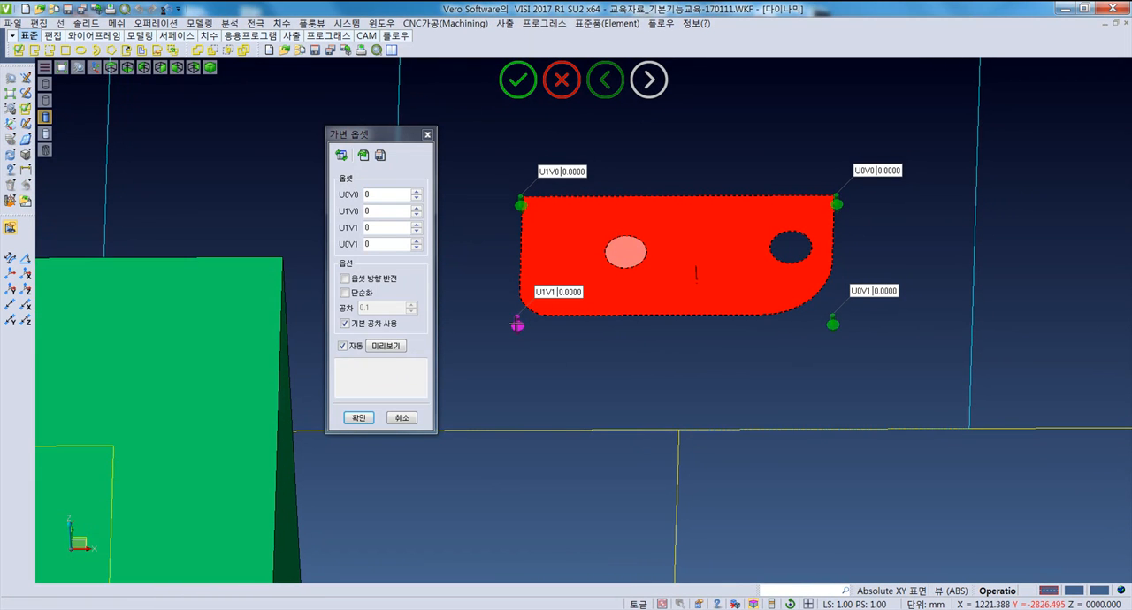
middle_click_drag(725, 327, 521, 256)
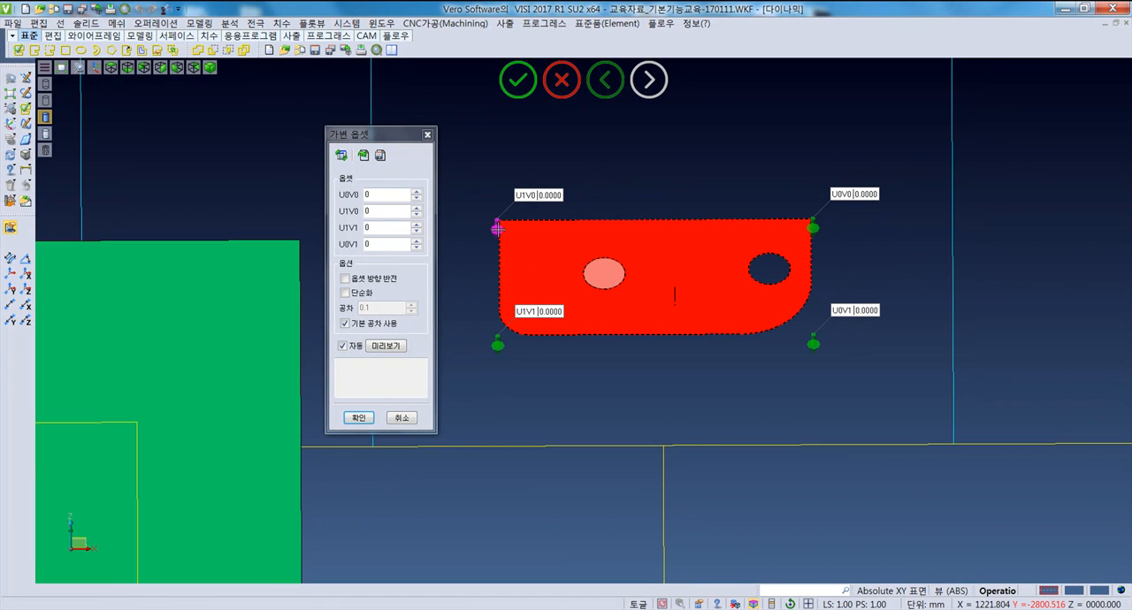
left_click_drag(498, 228, 498, 186)
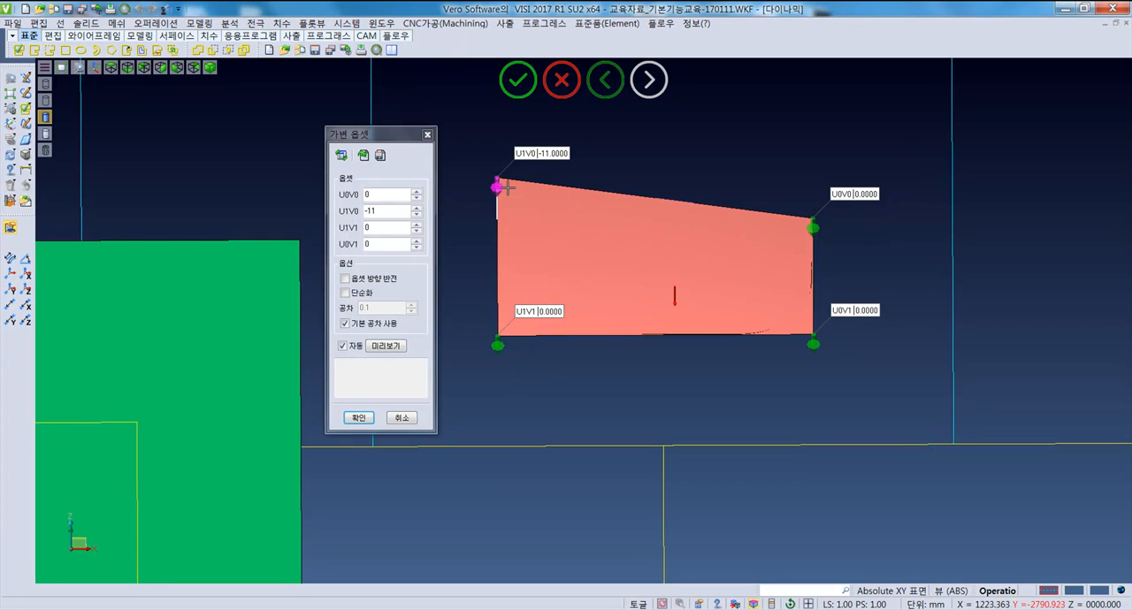
double_click(390, 196)
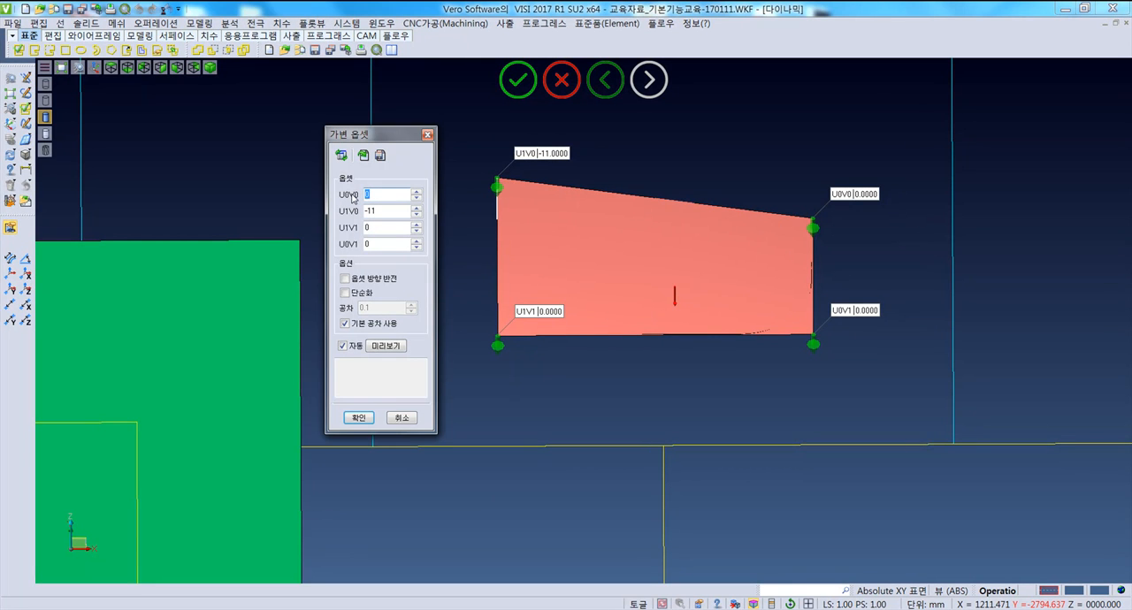
double_click(387, 224)
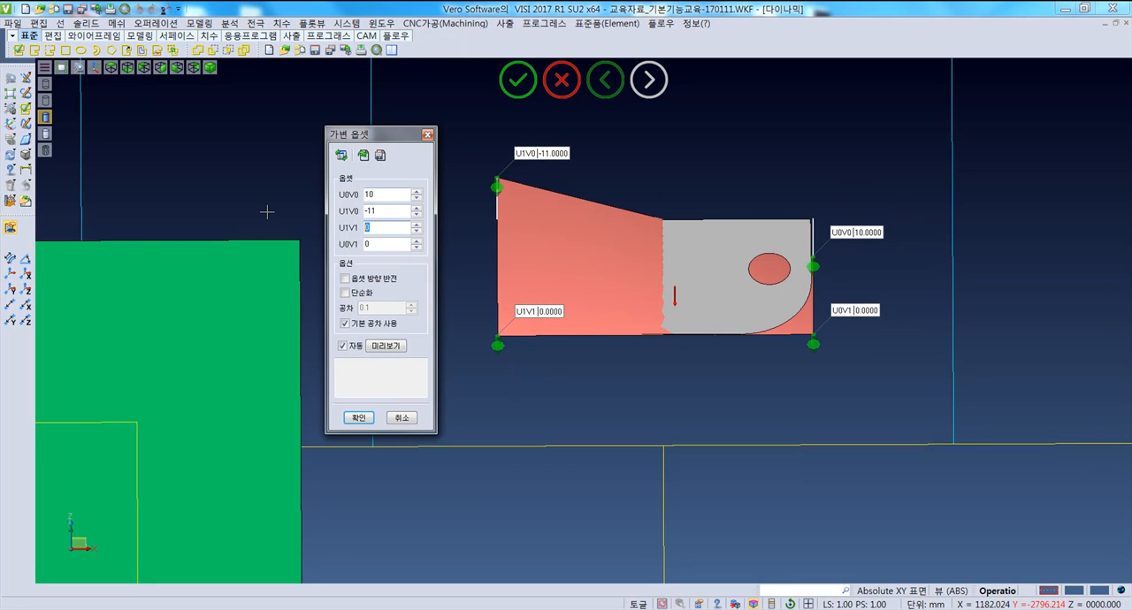
key("Tab")
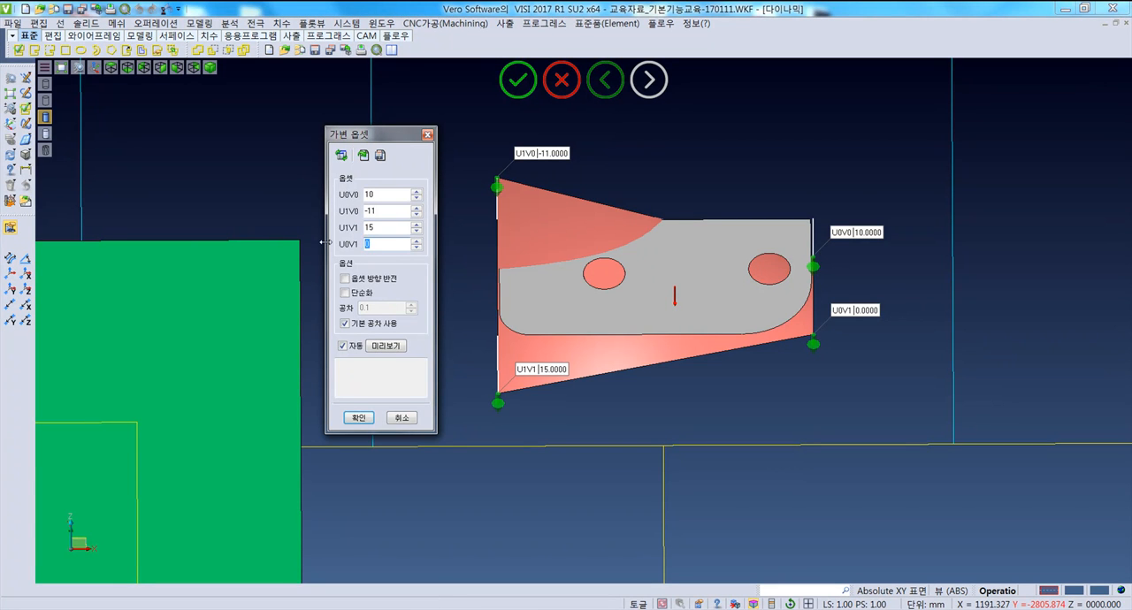
- Inspect the offset preview against the plate and reverse the offset direction
left_click(395, 344)
middle_click_drag(637, 422, 675, 407)
middle_click_drag(650, 435, 697, 435)
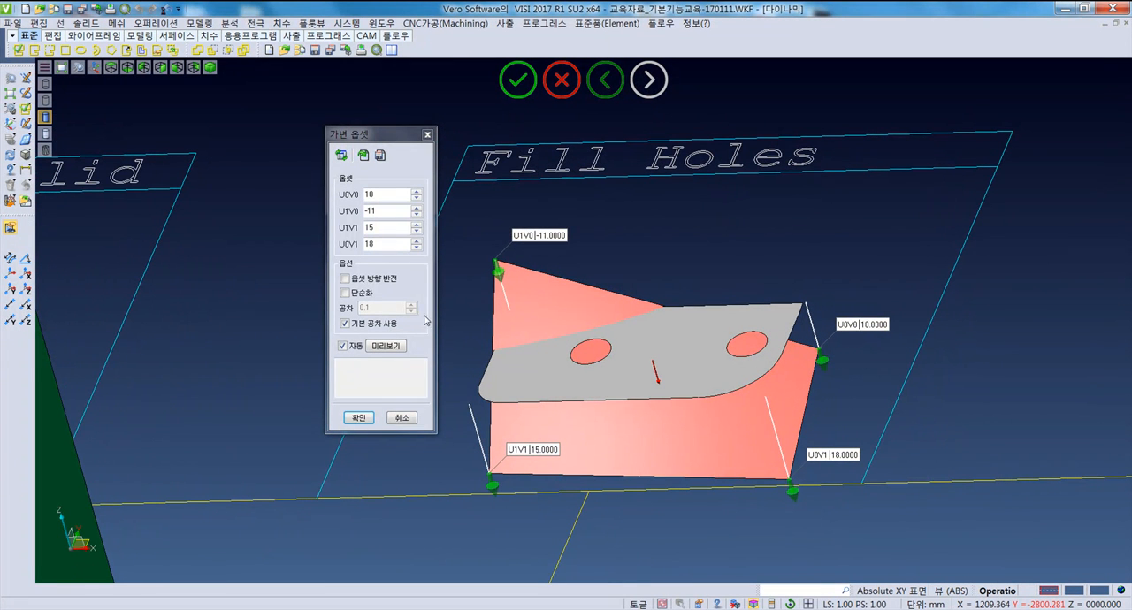
left_click(375, 281)
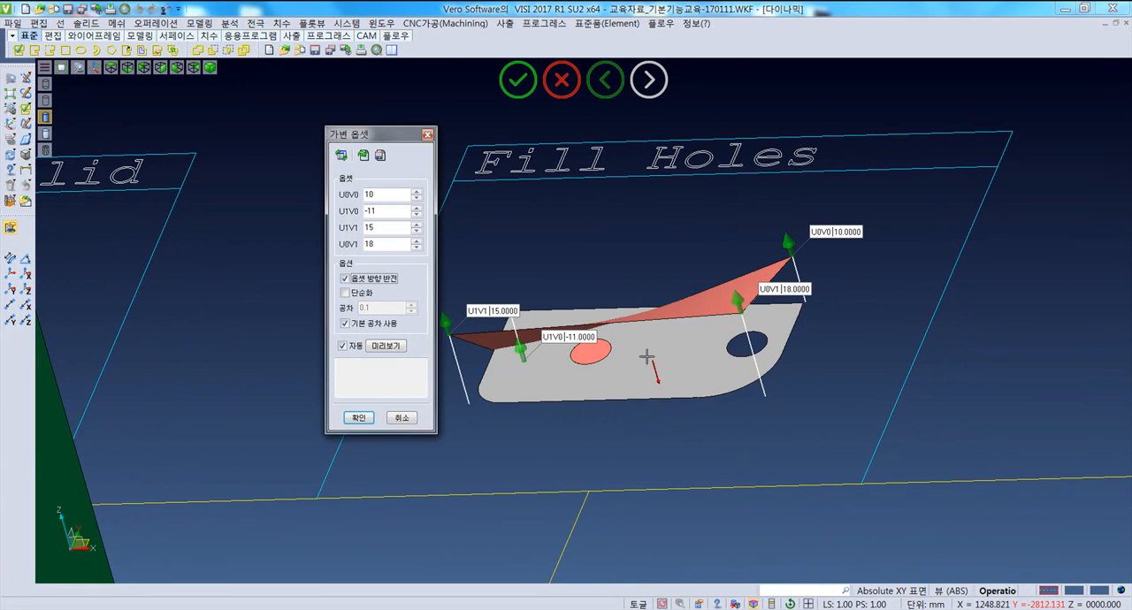
- Pull the corner offsets to 20 at U1V0, 9 at U1V1, 15 at U0V1 and 15 at U0V0, and create the variable offset surface
middle_click_drag(647, 356, 561, 359)
left_click_drag(520, 295, 499, 179)
middle_click_drag(600, 283, 624, 381)
middle_click_drag(601, 278, 501, 192)
left_click_drag(494, 203, 494, 189)
left_click_drag(492, 287, 497, 320)
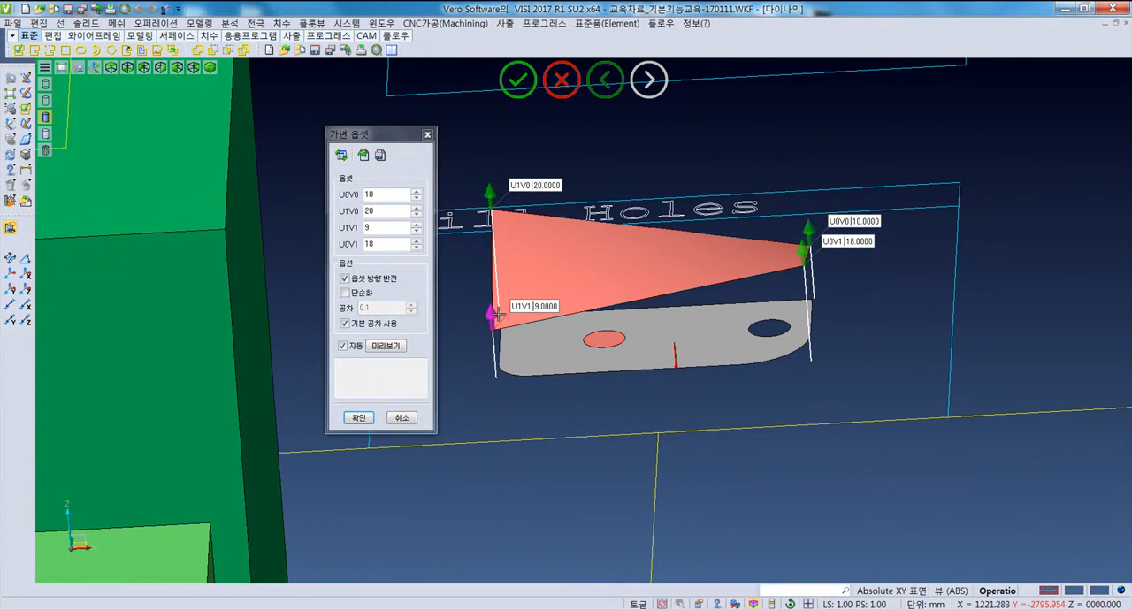
left_click_drag(804, 263, 803, 282)
middle_click_drag(778, 287, 769, 356)
left_click_drag(811, 236, 809, 210)
middle_click_drag(772, 268, 748, 321)
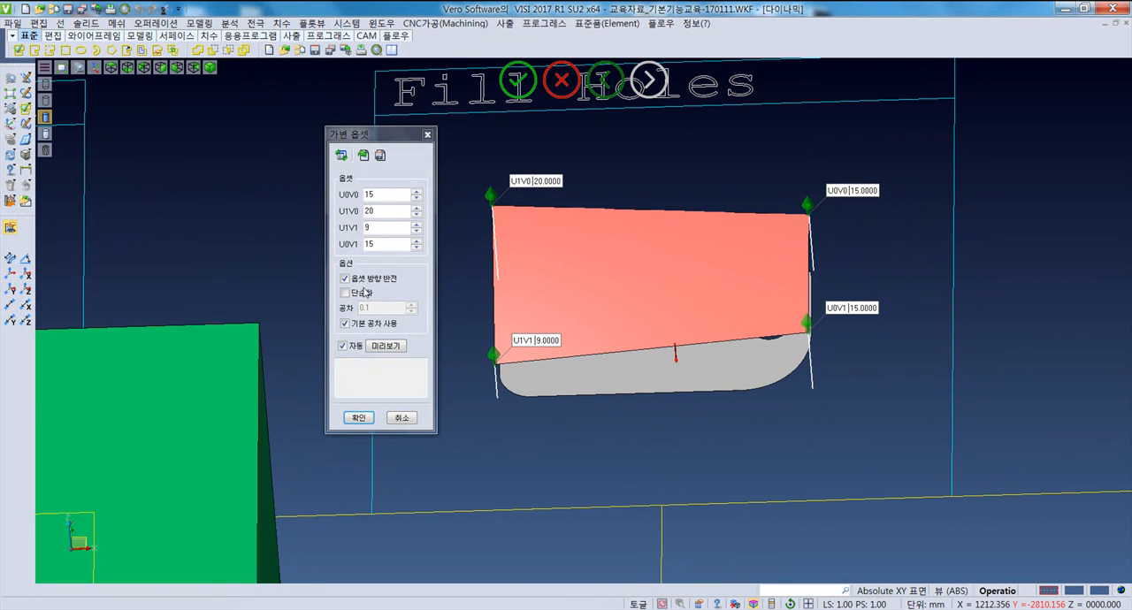
left_click(358, 418)
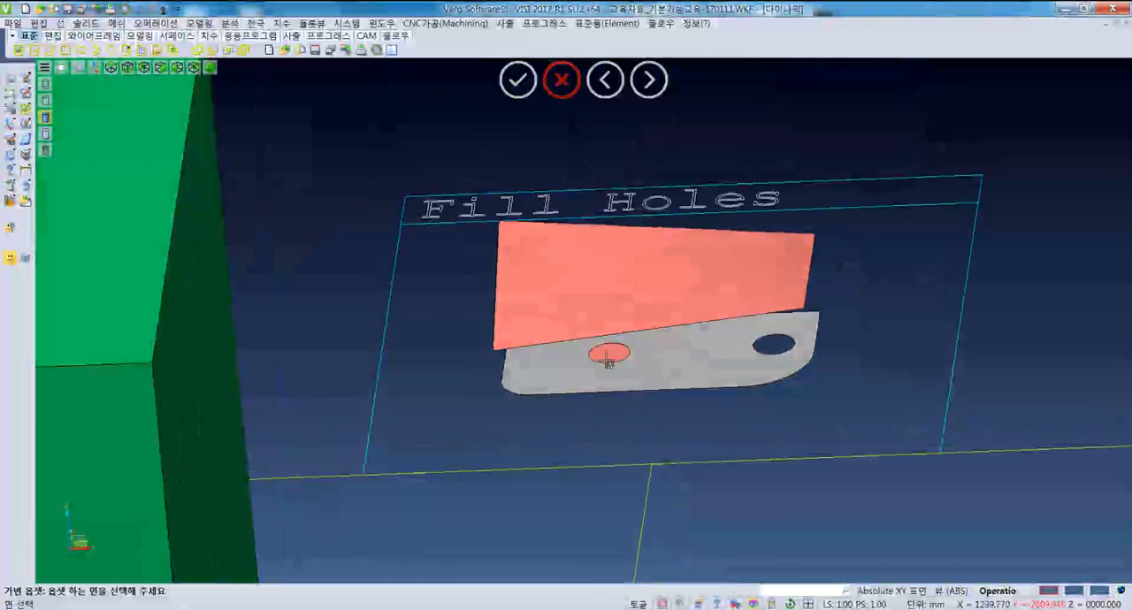
- Cancel the repeated Variable offset and delete the offset surface above the "Fill Holes" plate
left_click(678, 250)
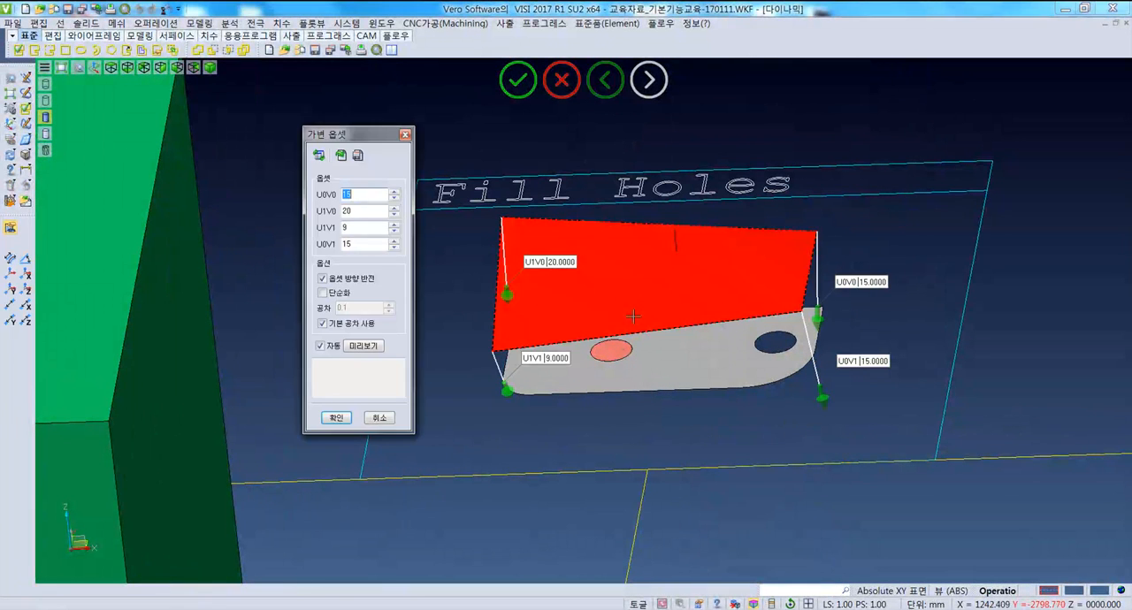
key("Escape")
left_click(521, 264)
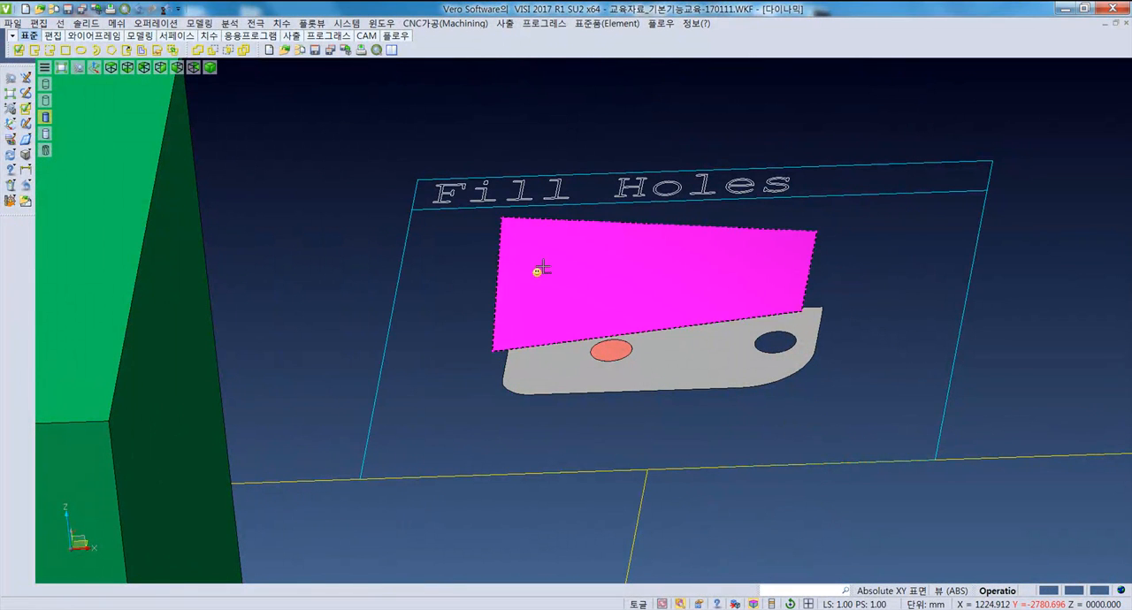
key("Delete")
left_click(613, 348)
- Start a pocket from profile on the rounded cube under "Pocket from profile", using the yellow square on its top face
key("F5")
scroll(504, 477, "up", 5)
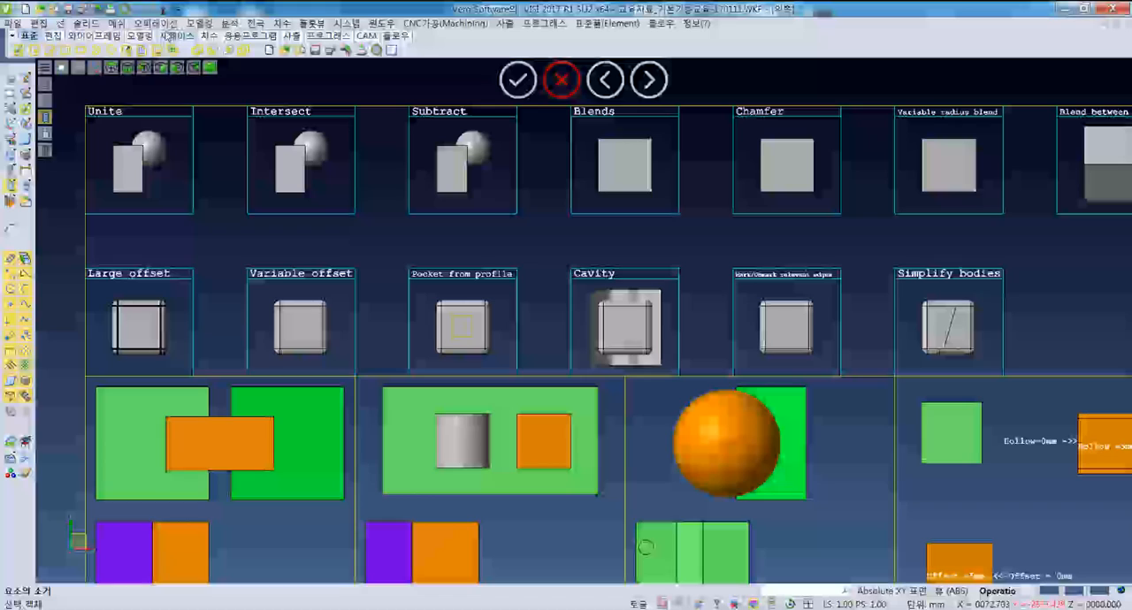
left_click(156, 23)
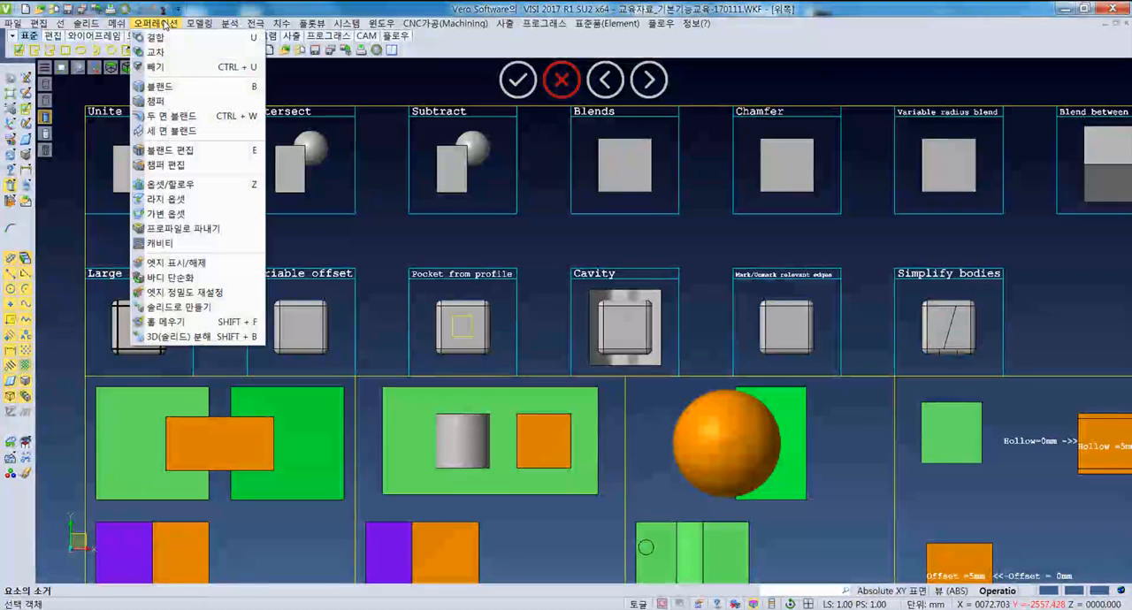
left_click(201, 230)
middle_click_drag(416, 301, 342, 271)
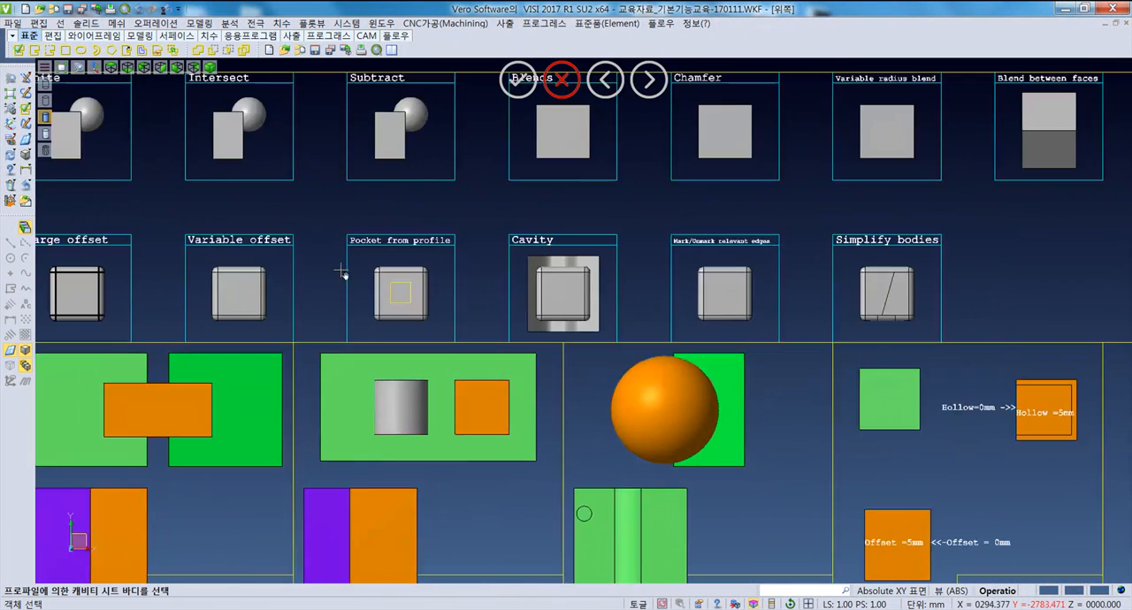
scroll(389, 283, "up", 4)
left_click(413, 294)
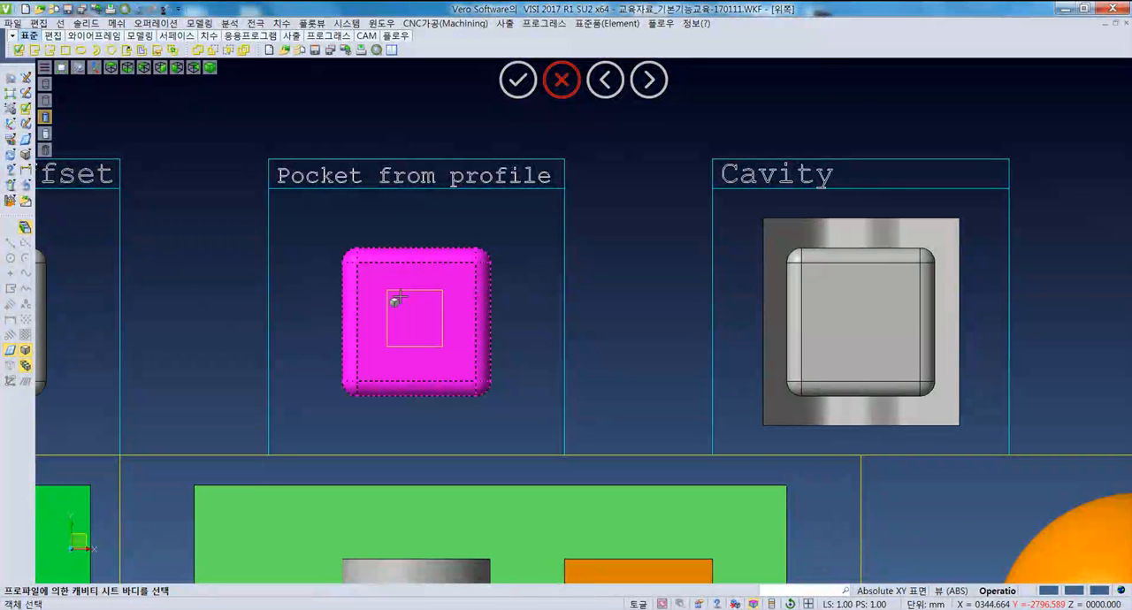
middle_click_drag(401, 297, 412, 277)
middle_click_drag(609, 354, 479, 376)
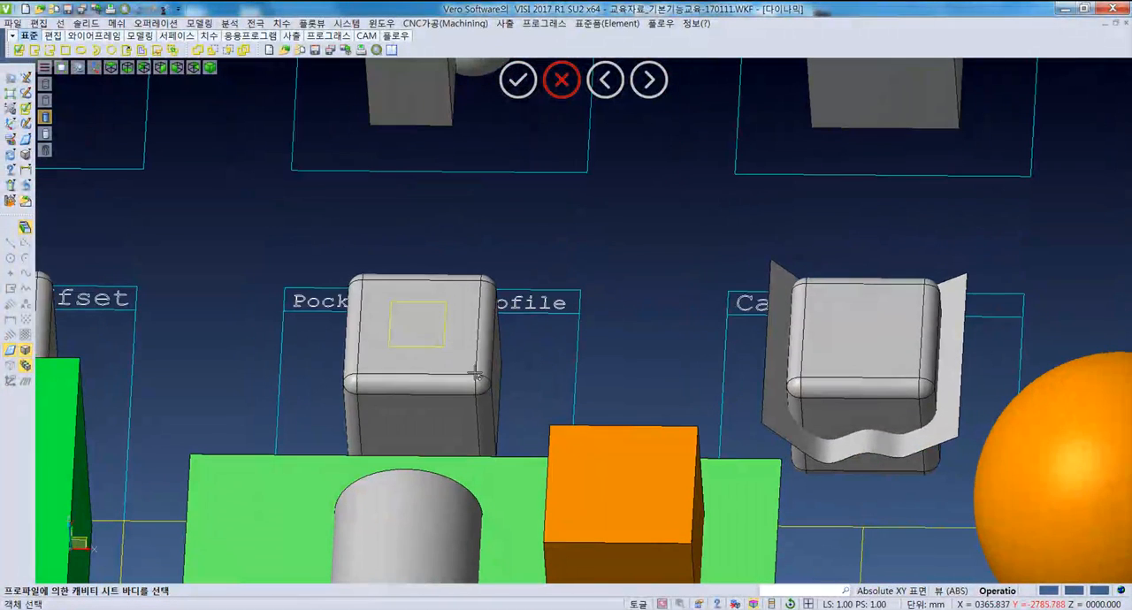
left_click(442, 377)
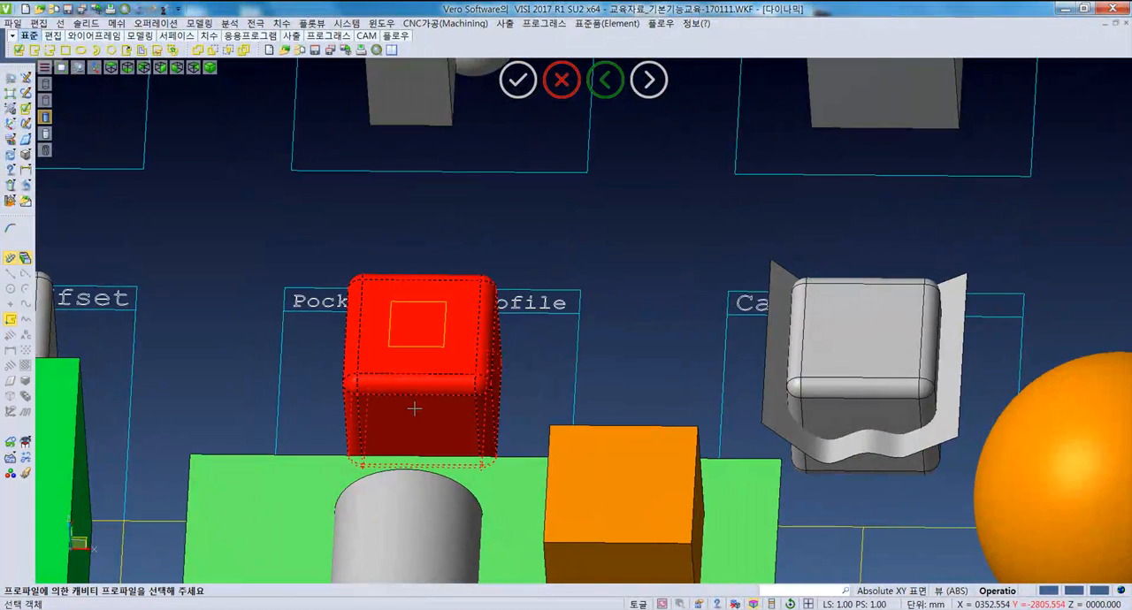
left_click(393, 348)
- Set the height of the pocket from the square profile to 29
middle_click_drag(412, 354, 471, 380)
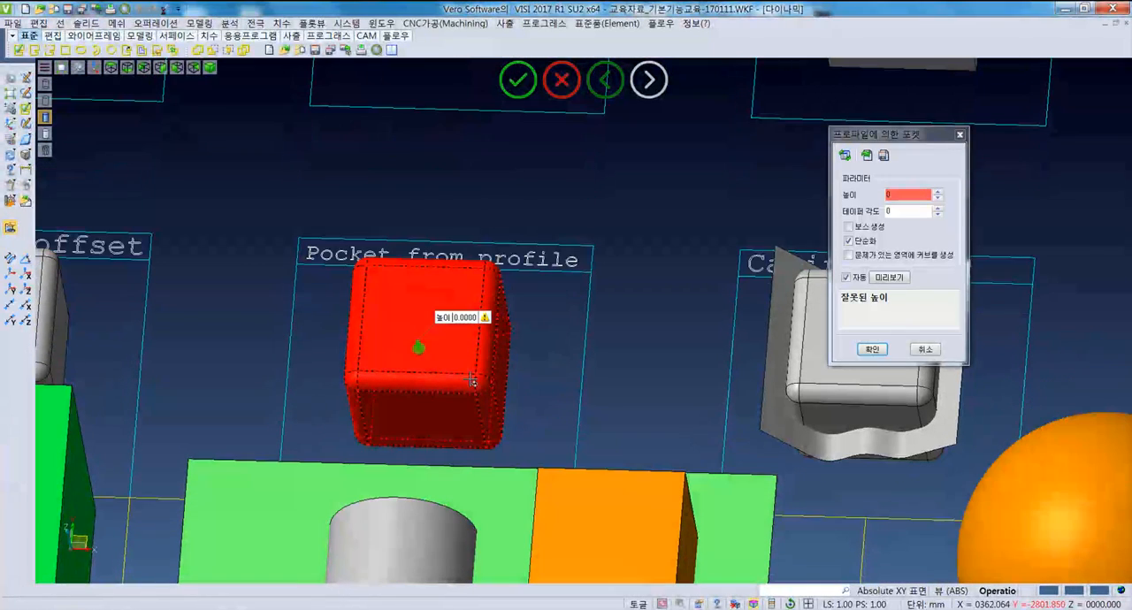
type("12")
double_click(899, 194)
type("26")
scroll(903, 195, "up", 3)
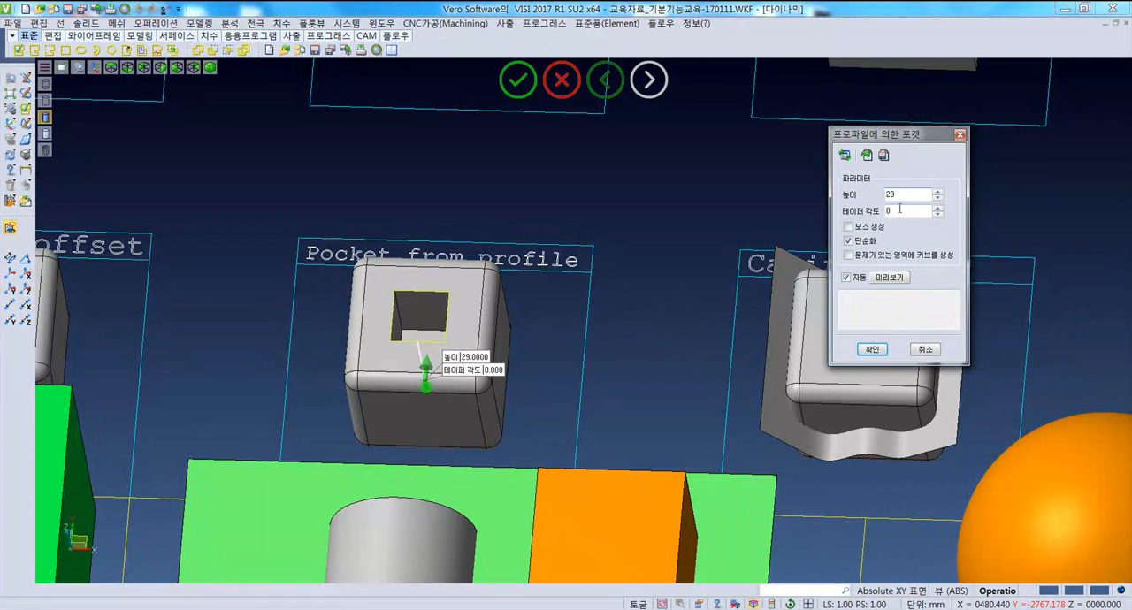
- Switch the pocket to a boss, set its taper angle to 8 and create it on the rounded cube
left_click(854, 230)
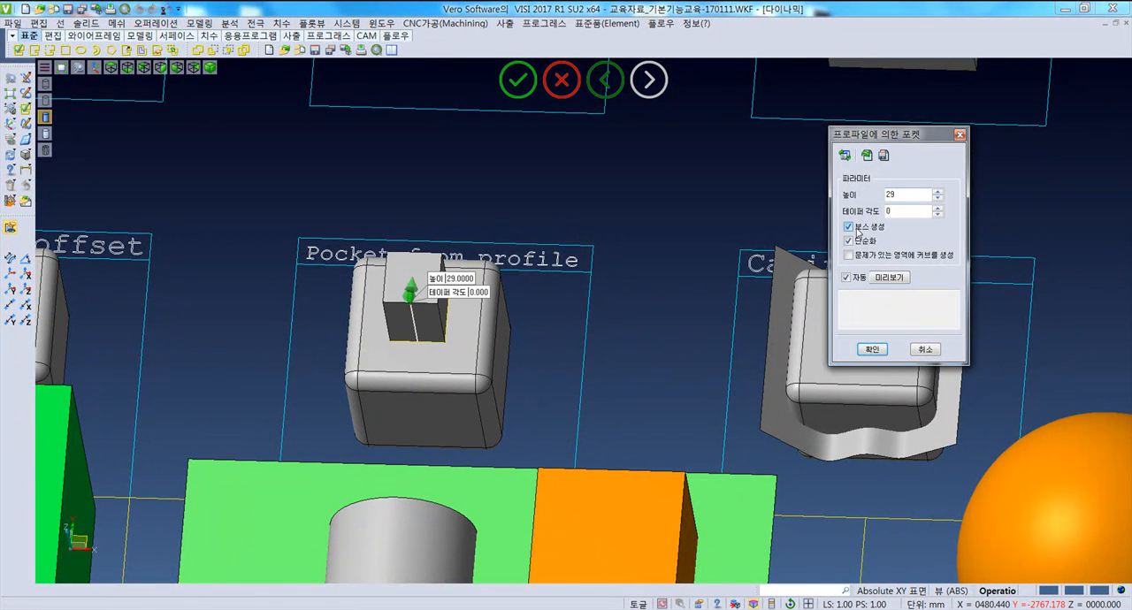
middle_click_drag(462, 375, 420, 281)
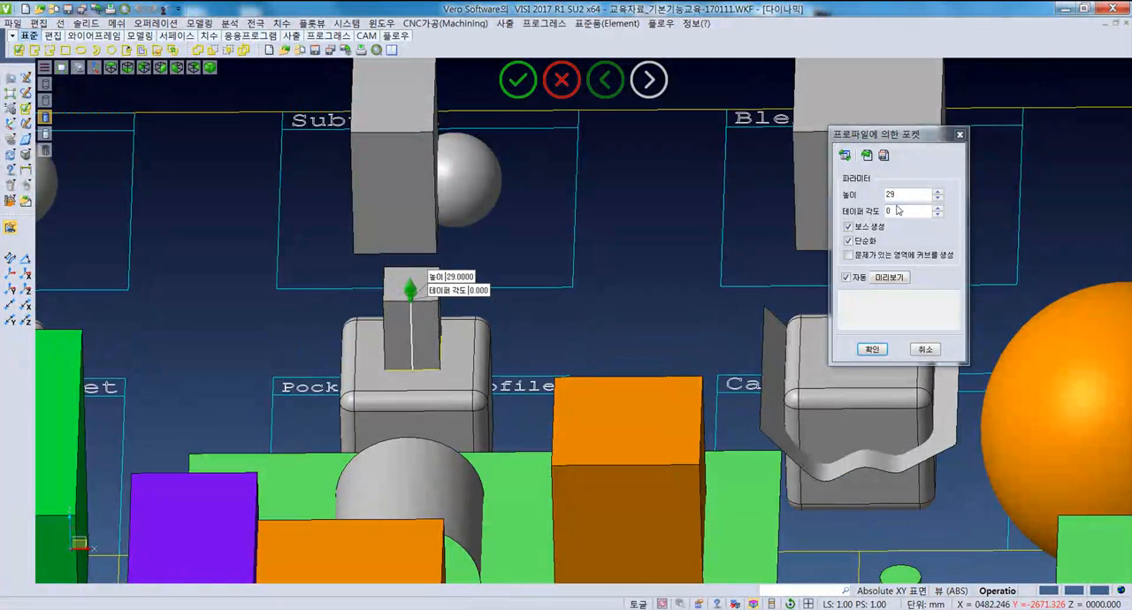
left_click_drag(905, 194, 864, 191)
scroll(901, 210, "up", 8)
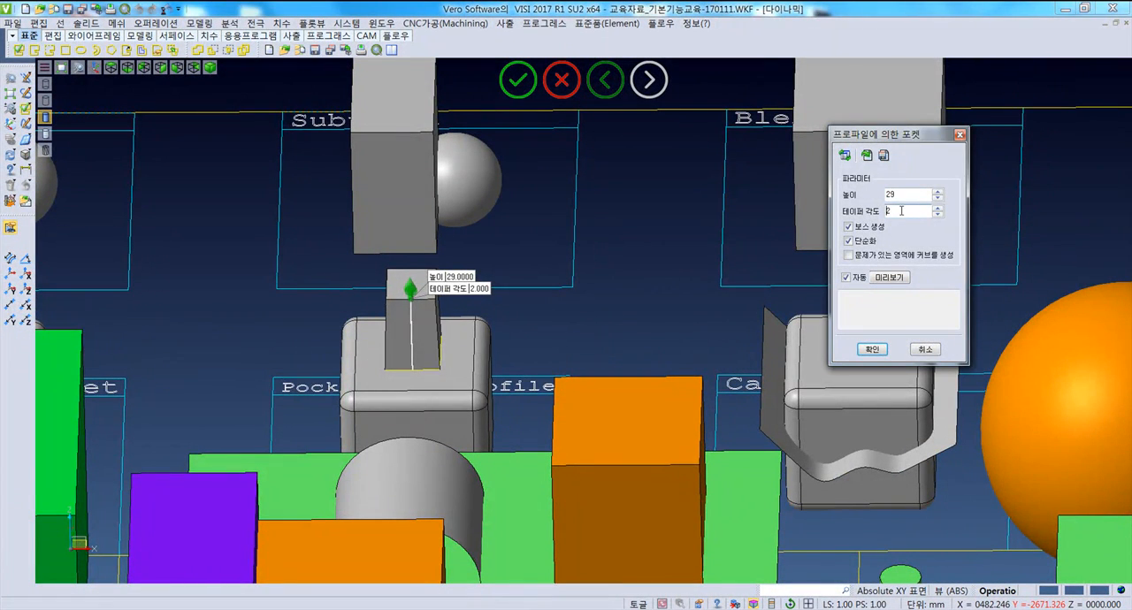
middle_click_drag(504, 325, 524, 370)
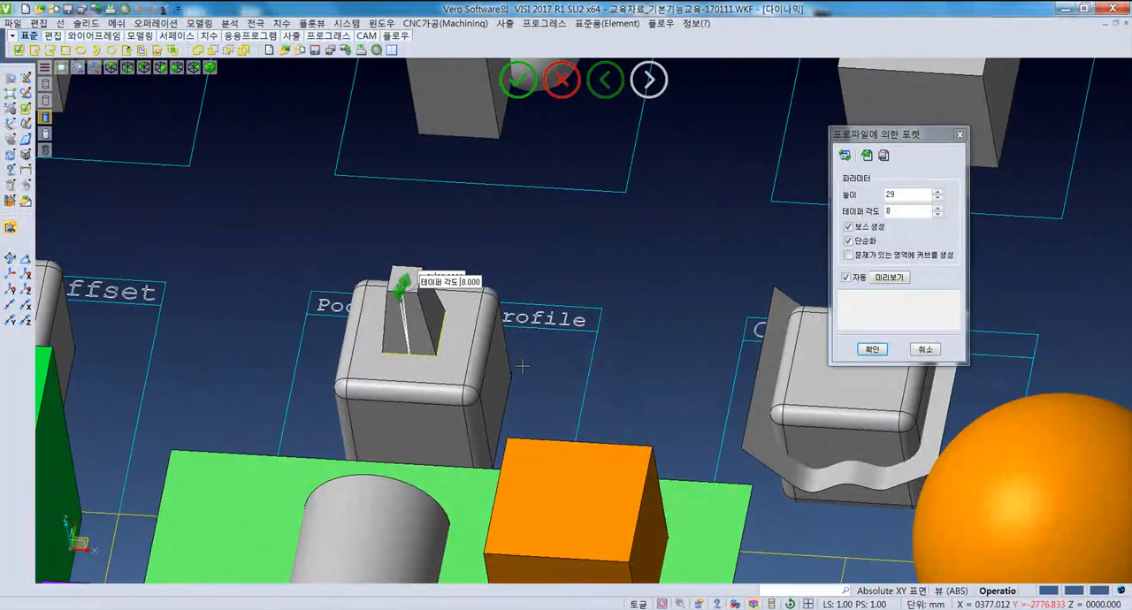
middle_click_drag(522, 365, 607, 377)
left_click(874, 351)
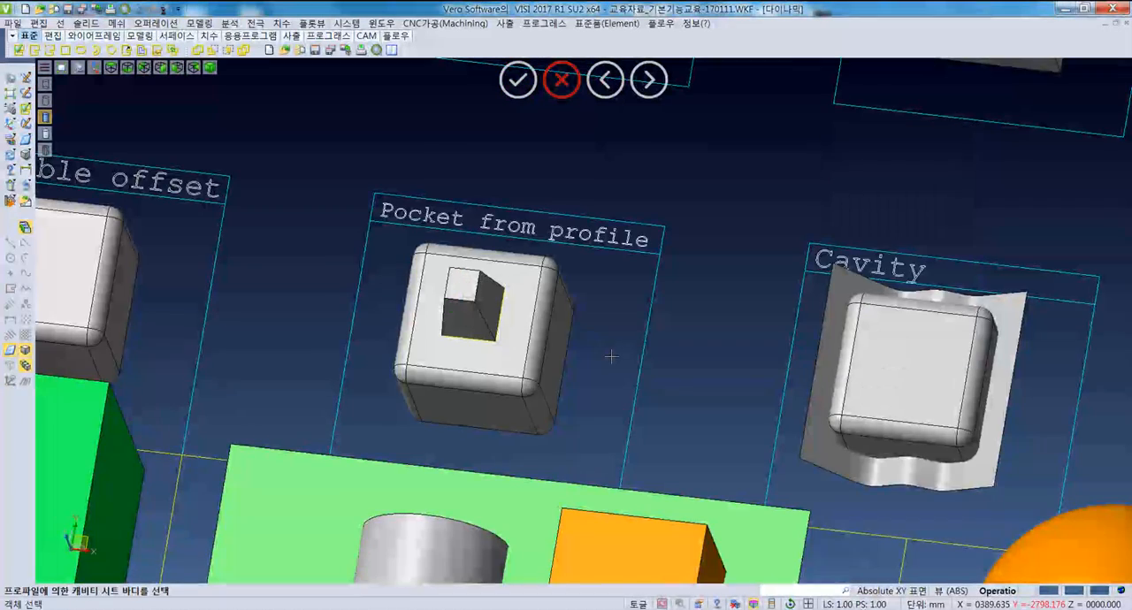
- Examine the "Cavity" sample and the overlapping purple and orange blocks in the "Subtract & Cavity" sample
key("Home")
scroll(508, 462, "up", 5)
scroll(506, 462, "up", 4)
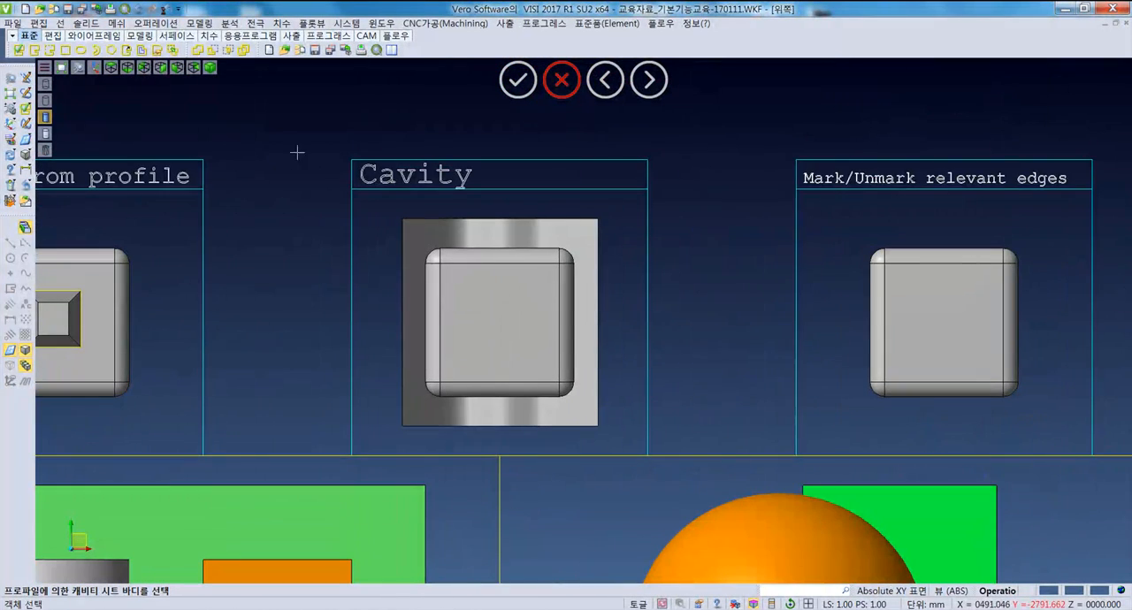
left_click(155, 23)
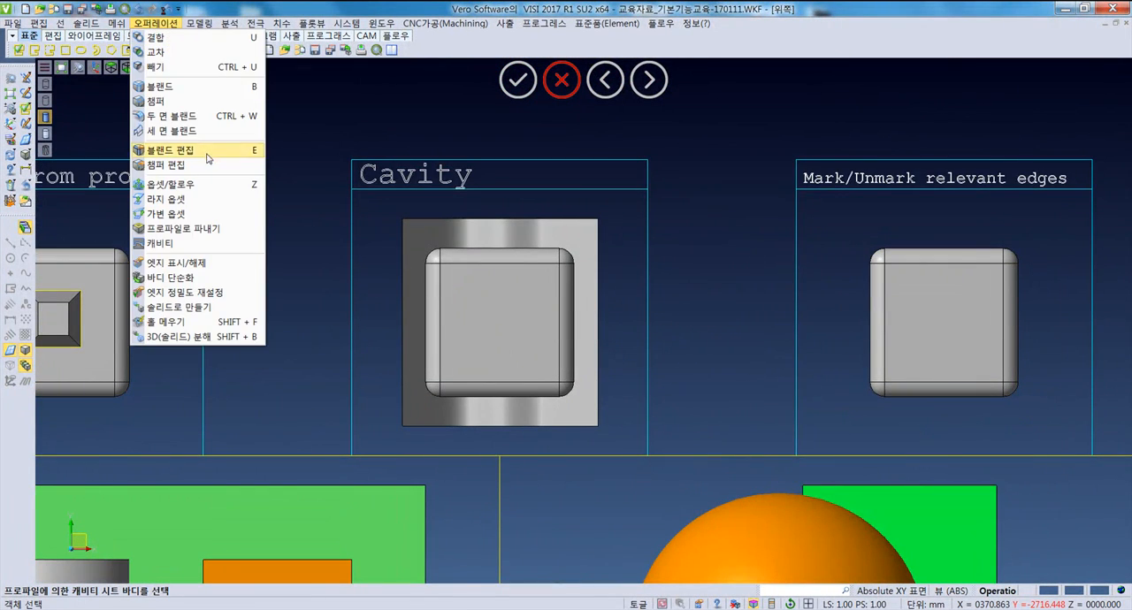
left_click(198, 244)
scroll(278, 368, "down", 2)
middle_click_drag(278, 421, 424, 202)
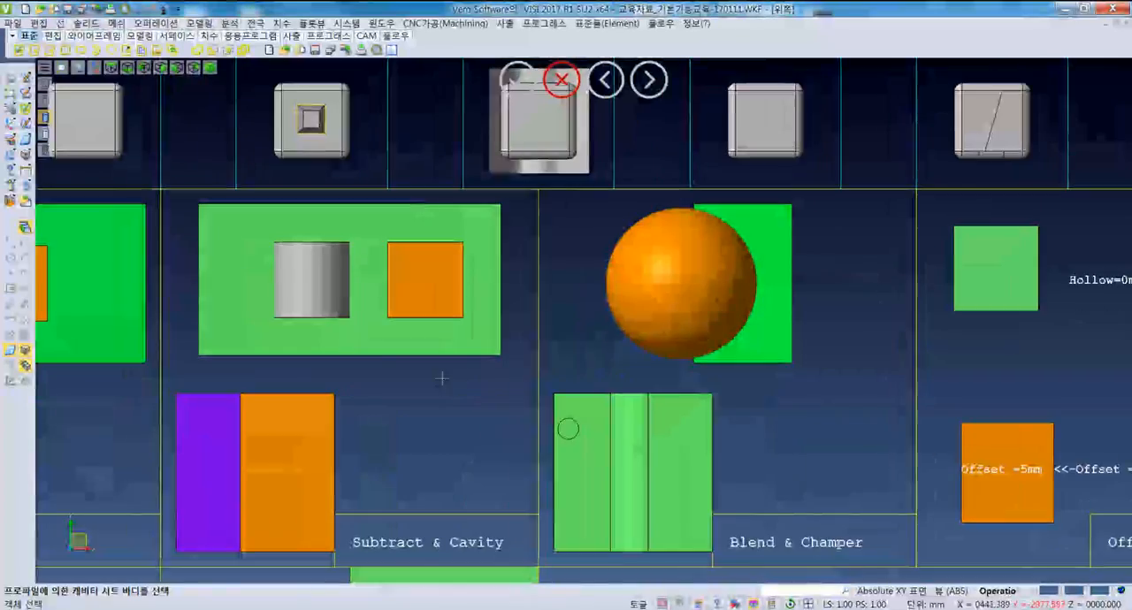
scroll(382, 356, "down", 1)
middle_click_drag(337, 476, 404, 399)
scroll(293, 456, "up", 3)
middle_click_drag(326, 384, 340, 354)
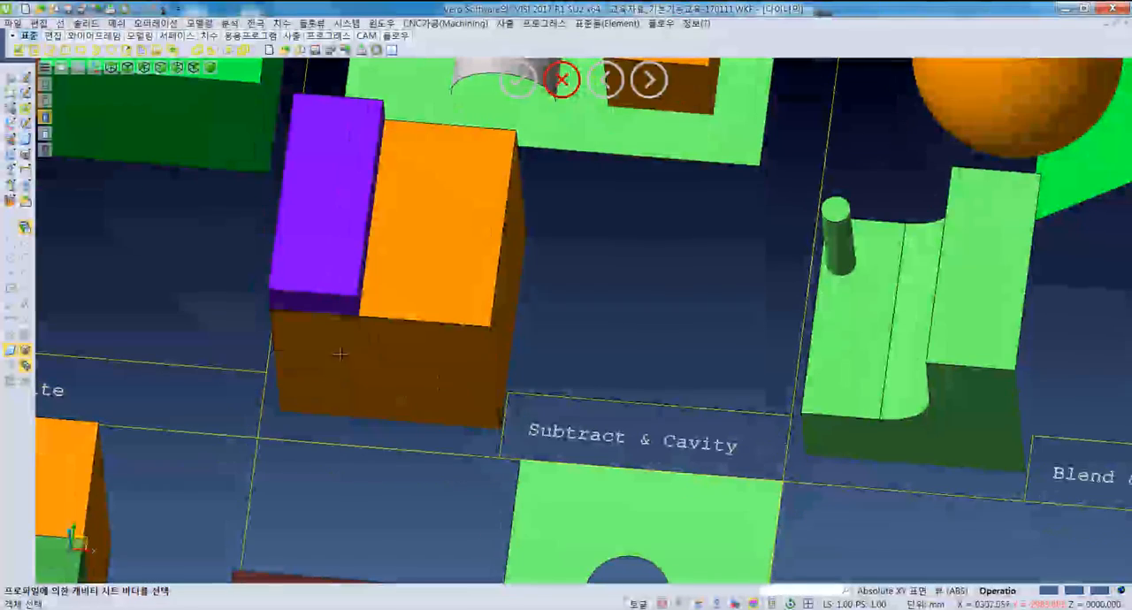
- Create a cavity from the purple block in the orange "Subtract & Cavity" block with offset 0, keeping the purple body
left_click(155, 23)
left_click(167, 244)
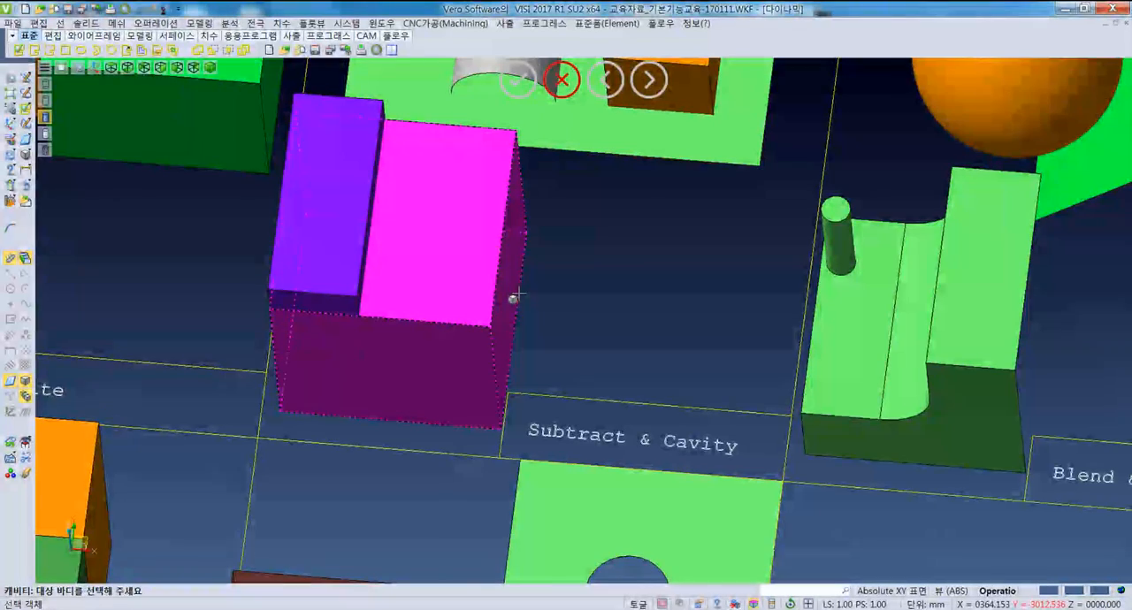
middle_click_drag(437, 328, 442, 299)
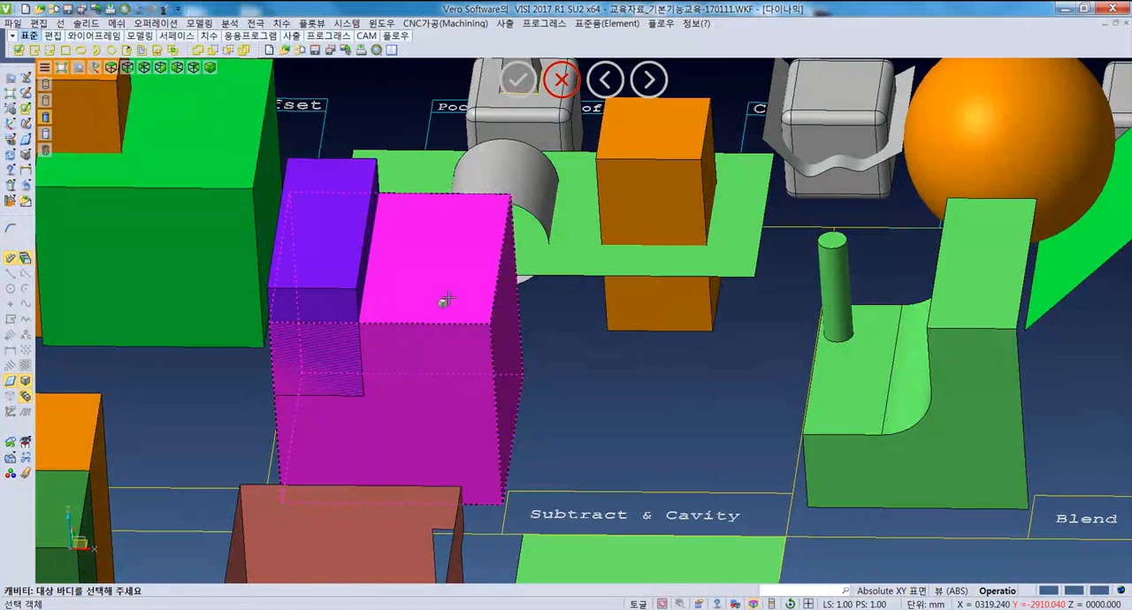
left_click(155, 23)
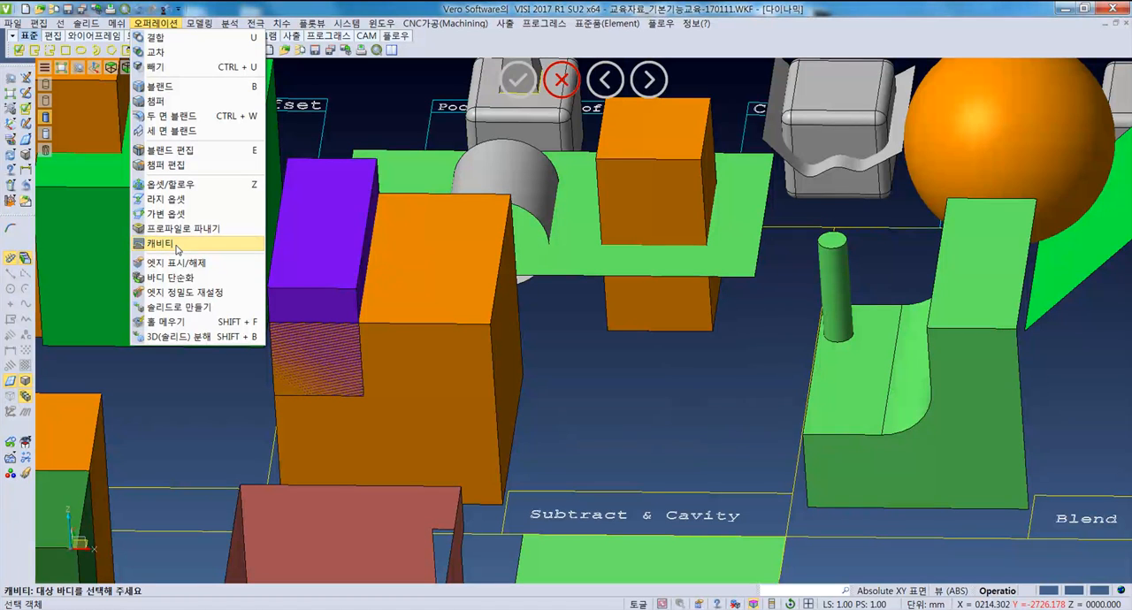
left_click(179, 244)
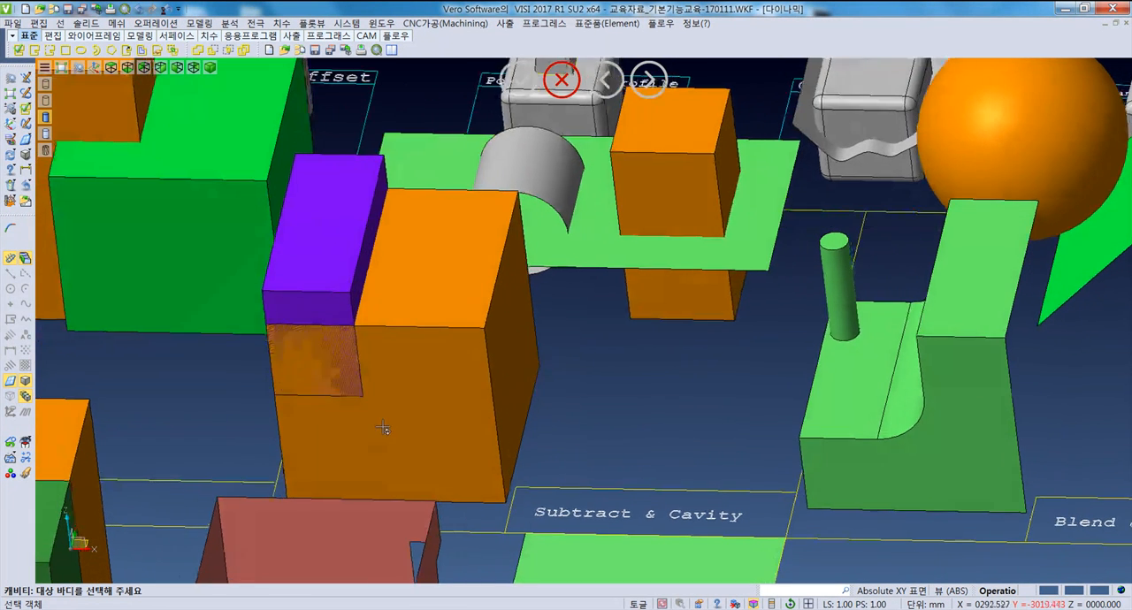
left_click(417, 392)
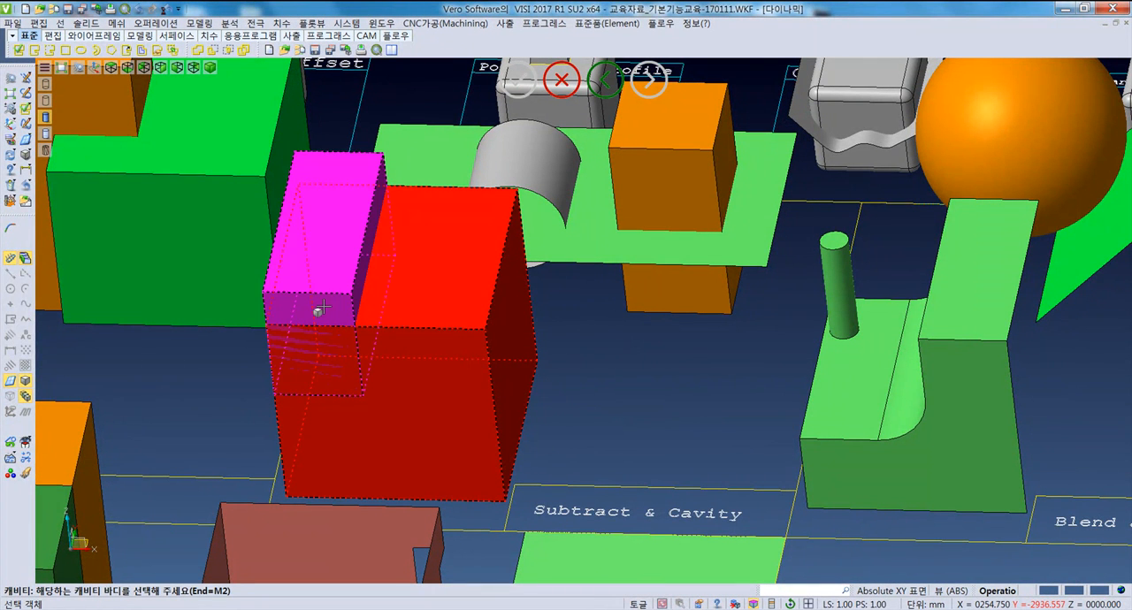
left_click(321, 311)
middle_click(321, 311)
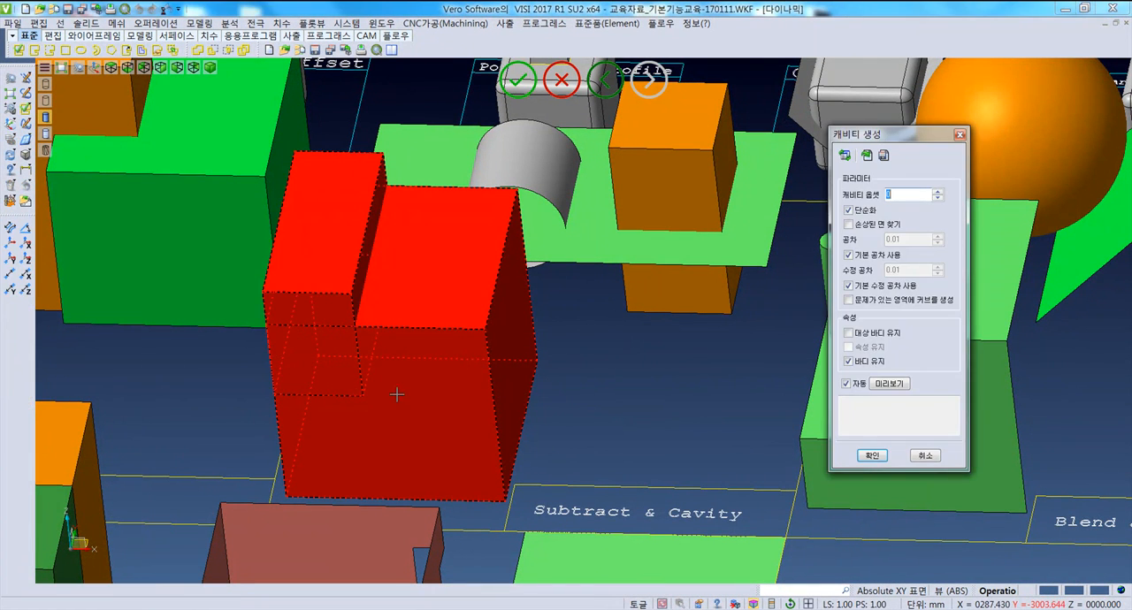
left_click(873, 456)
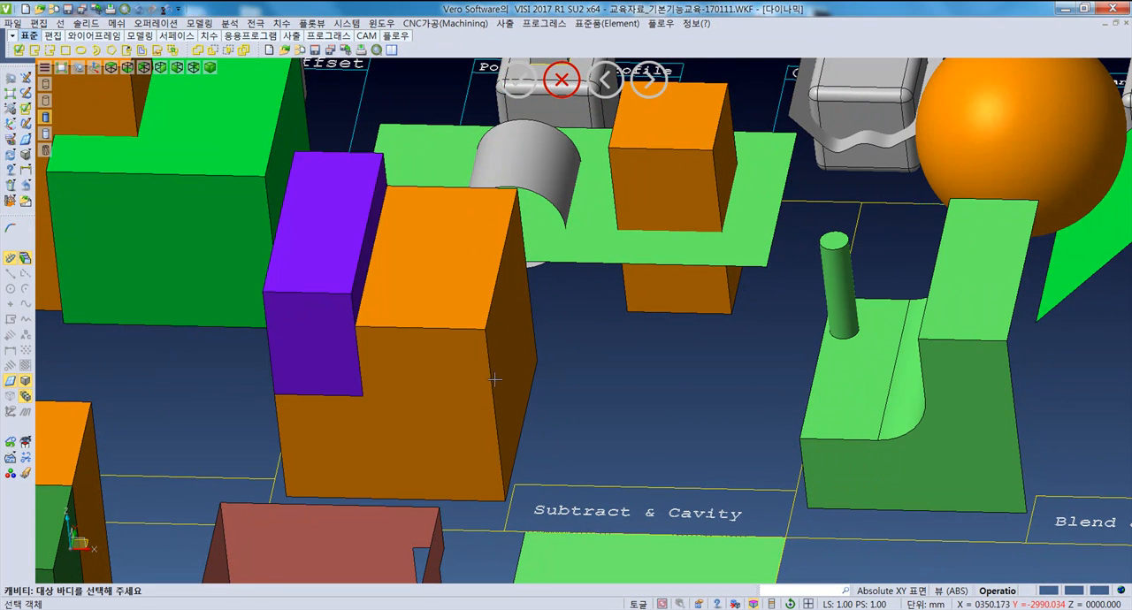
- Inspect the zero-offset cut where the purple block meets the orange block and undo the cavity
scroll(407, 351, "up", 3)
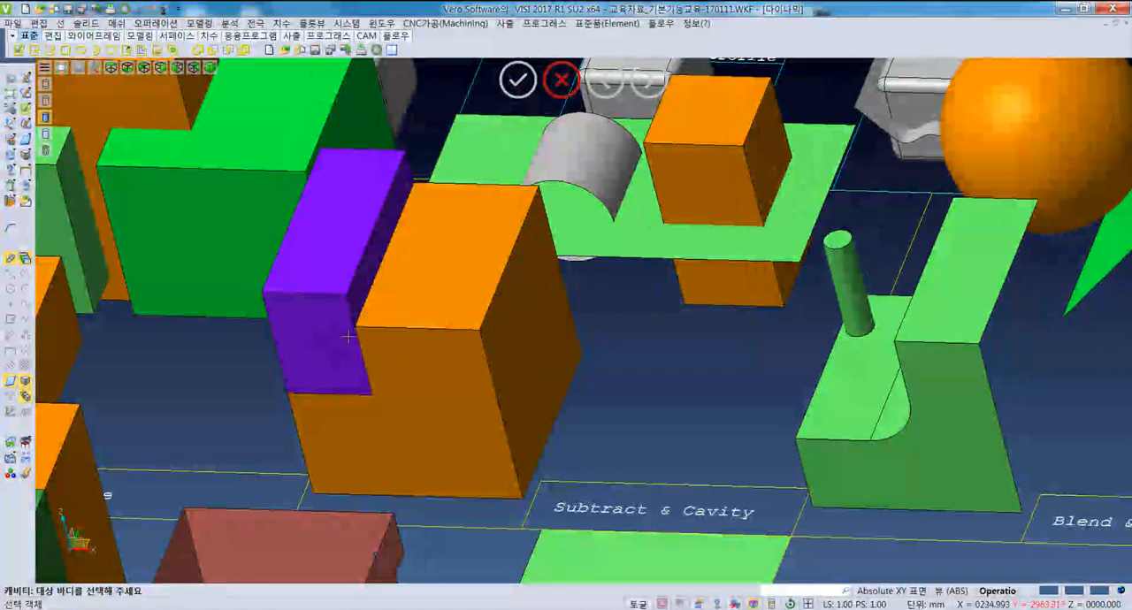
left_click(354, 379)
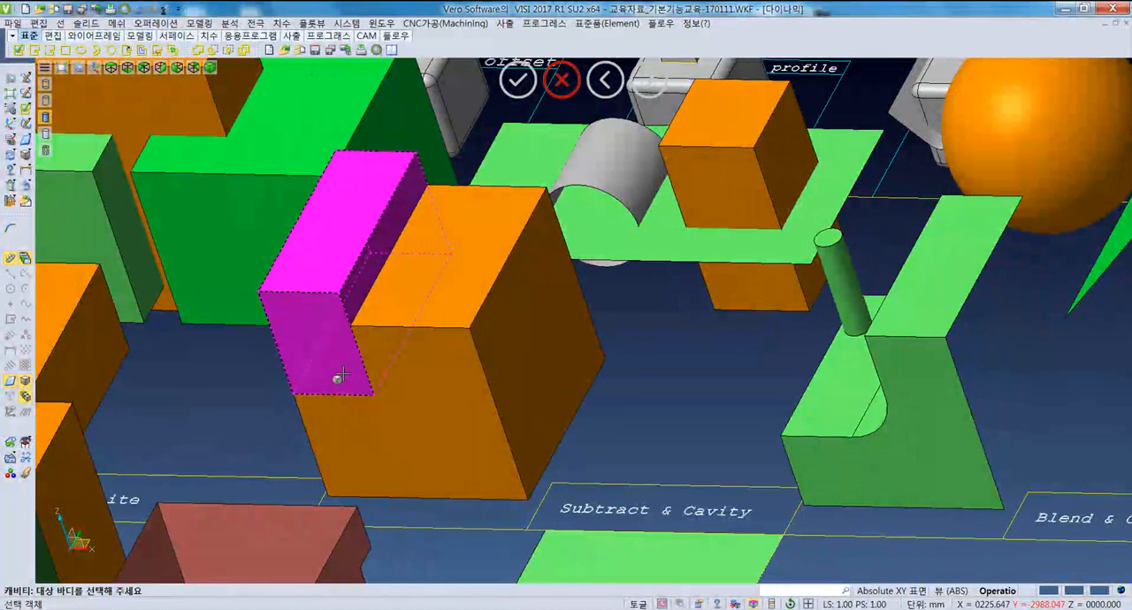
middle_click_drag(386, 370, 309, 297)
middle_click_drag(389, 386, 417, 369)
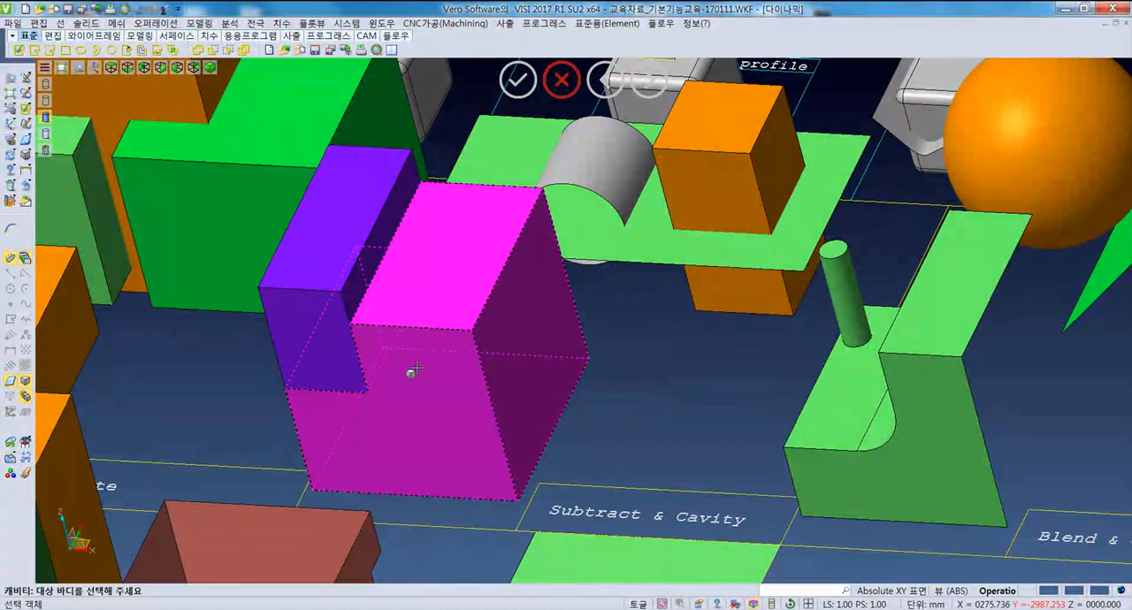
middle_click_drag(391, 351, 325, 332)
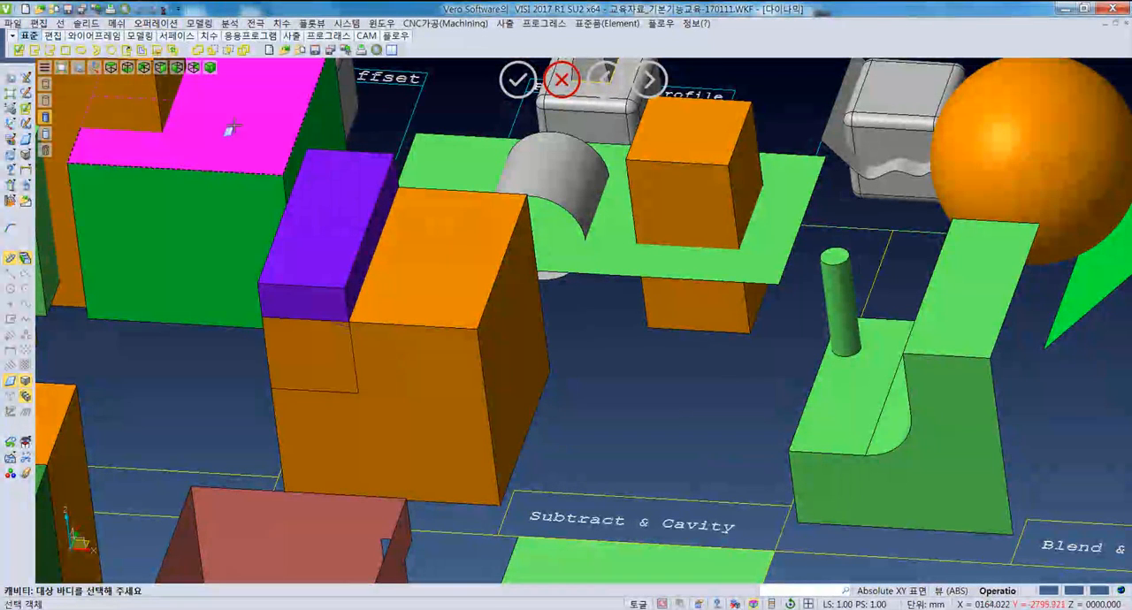
- Create the cavity in the orange block from the purple block with a cavity offset of 5, checking the preview
left_click(156, 23)
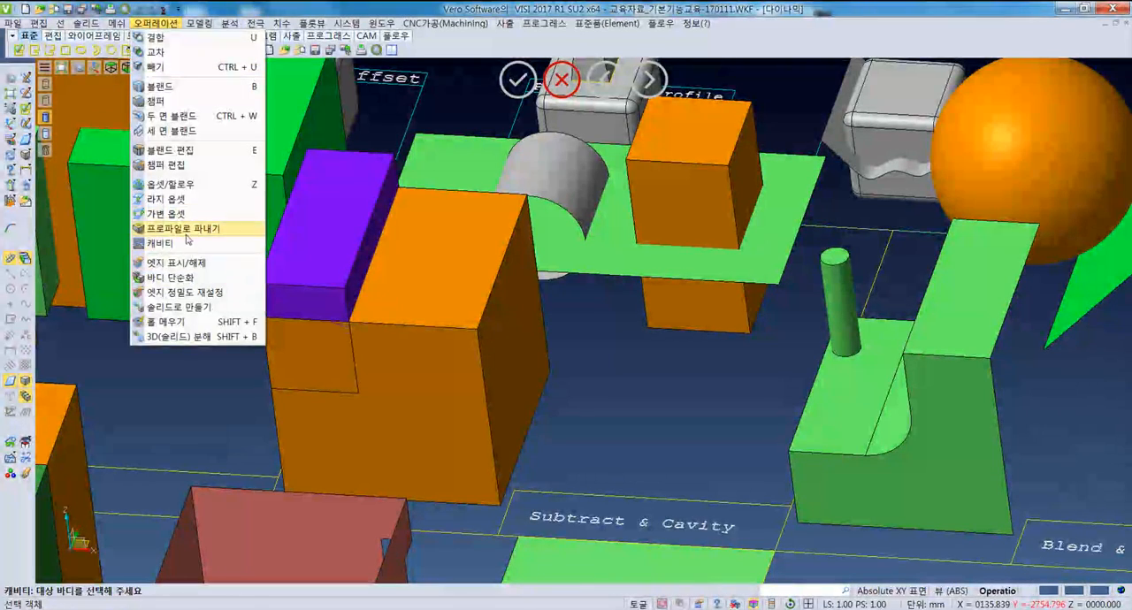
left_click(187, 243)
middle_click_drag(442, 447, 423, 432)
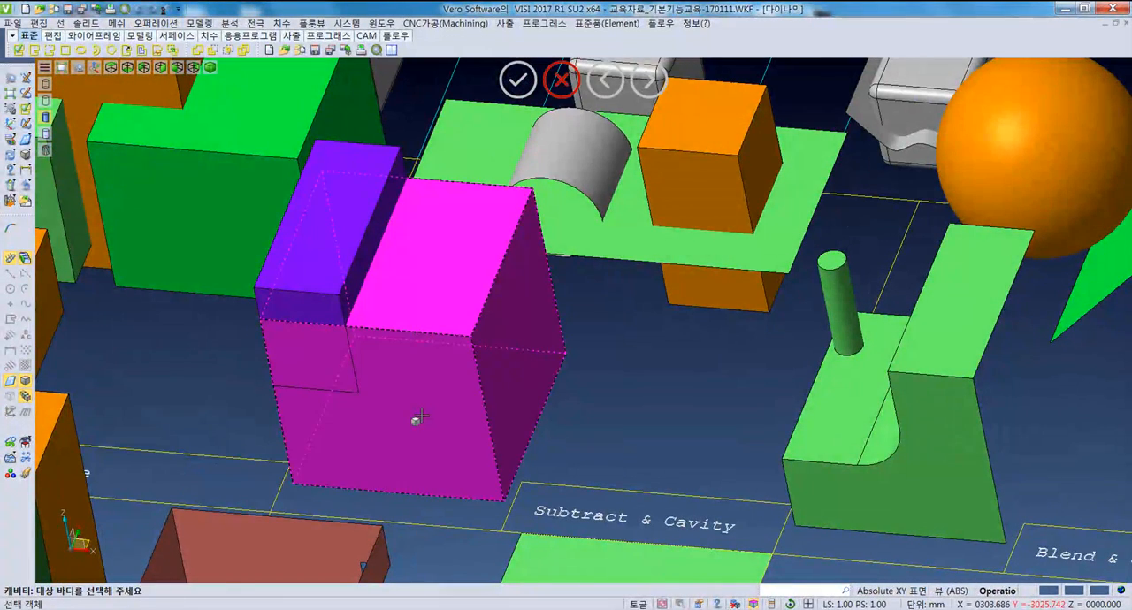
left_click(415, 419)
left_click(301, 308)
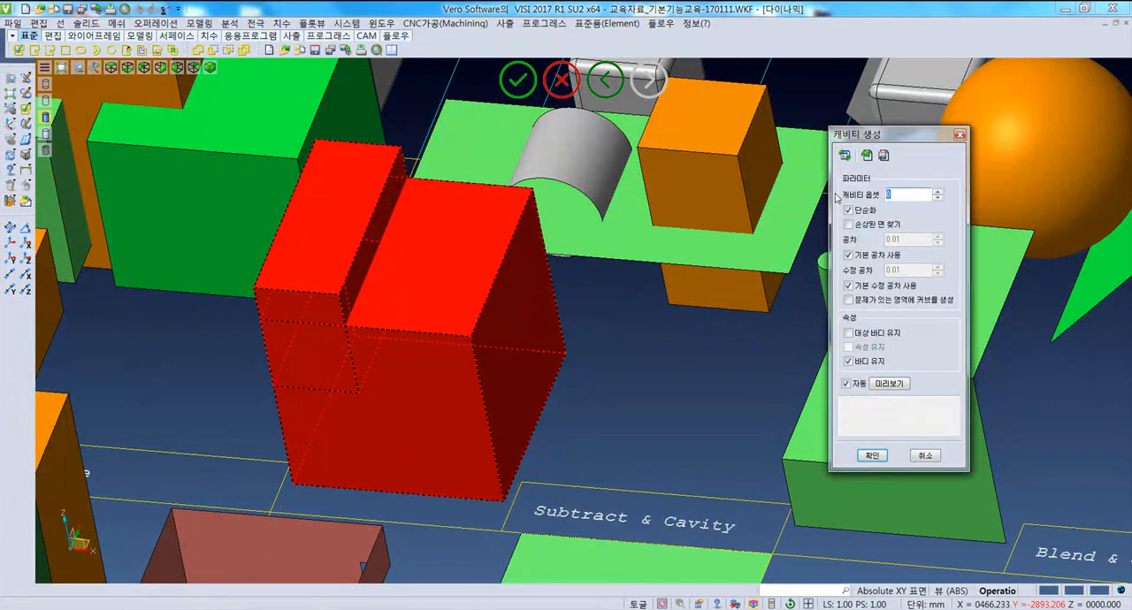
left_click(890, 388)
middle_click_drag(372, 341, 352, 360)
middle_click_drag(356, 401, 520, 396)
scroll(290, 416, "up", 5)
left_click(871, 457)
- Examine the cavity clearance around the purple block and the lower rows of samples in the top view
scroll(619, 371, "down", 5)
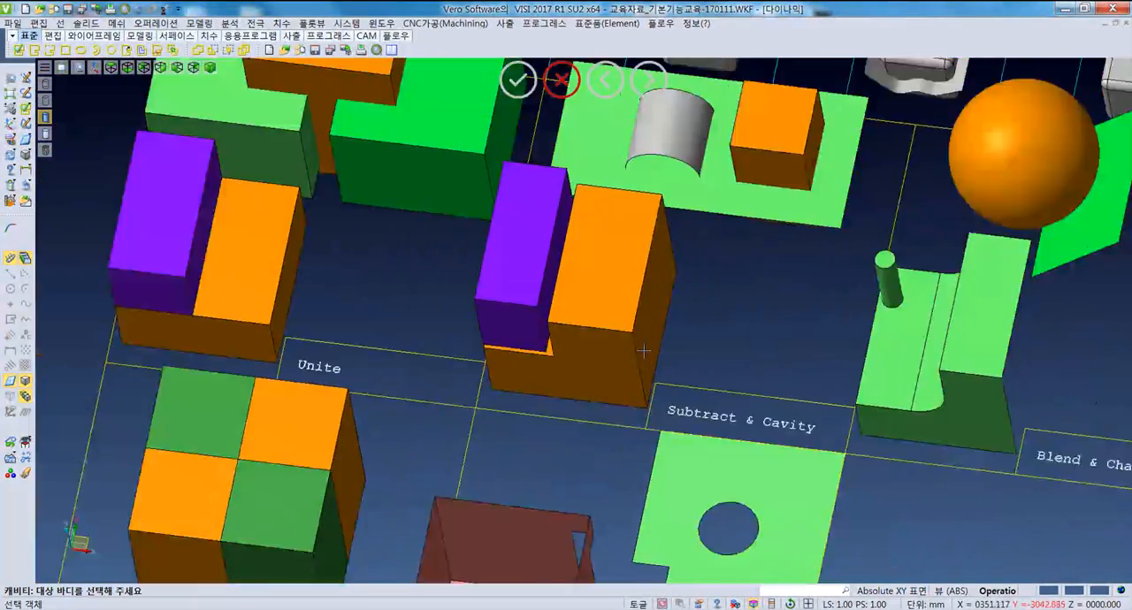
scroll(644, 350, "down", 8)
key("F5")
scroll(645, 469, "up", 5)
middle_click_drag(455, 559, 541, 348)
scroll(566, 311, "up", 2)
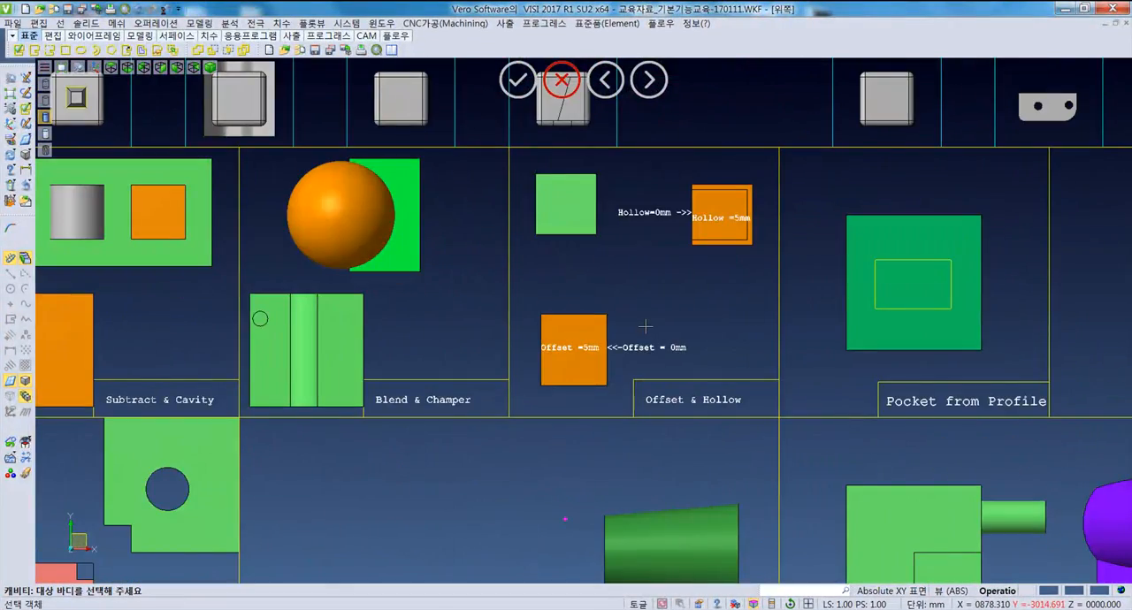
scroll(579, 345, "down", 4)
middle_click_drag(282, 448, 334, 327)
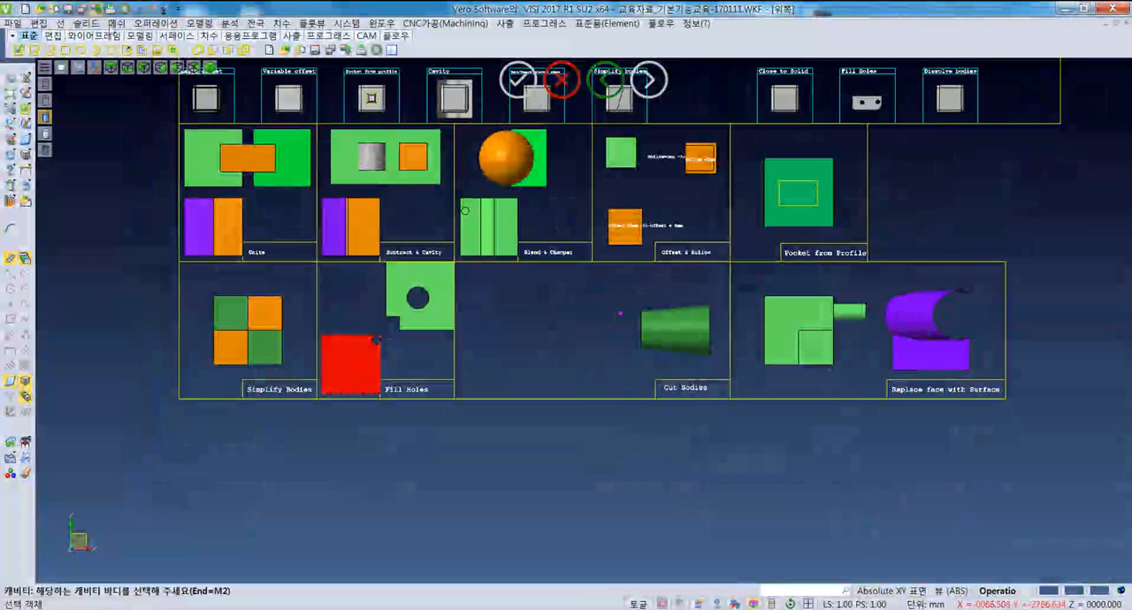
- Mark the front edge of the green block's top face in the "Pocket from Profile" sample
left_click(159, 24)
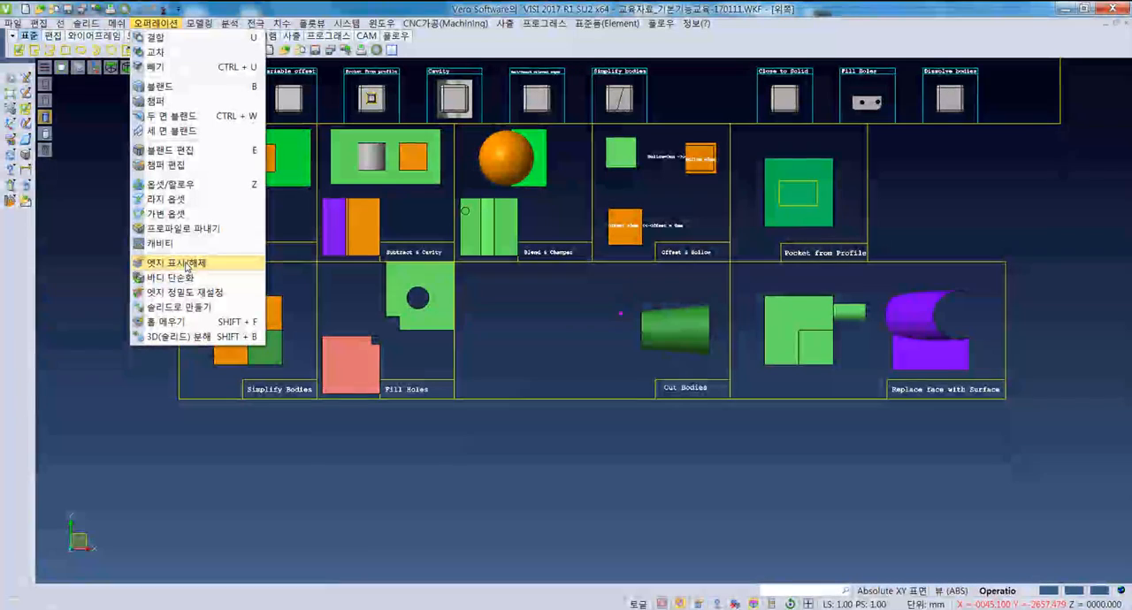
left_click(186, 264)
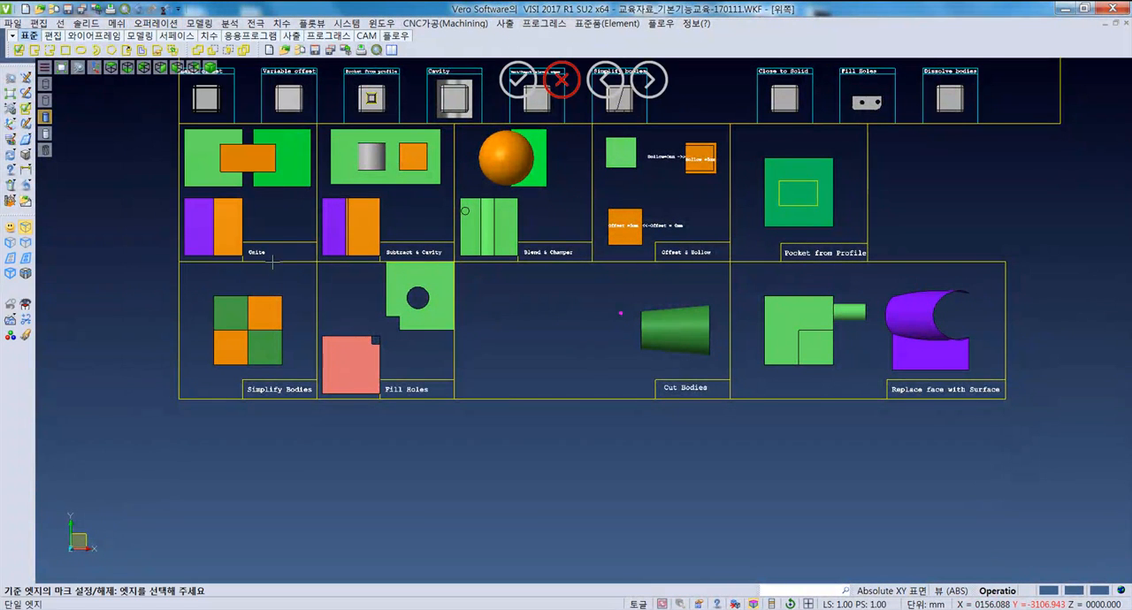
scroll(789, 209, "up", 5)
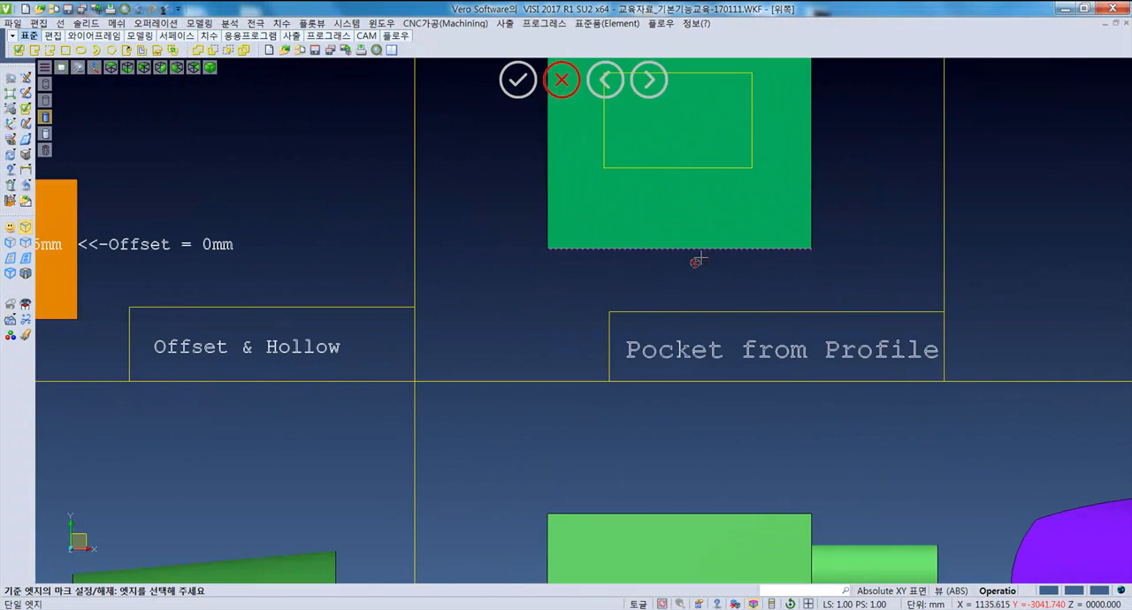
middle_click_drag(695, 256, 737, 263)
middle_click_drag(938, 253, 850, 280)
middle_click_drag(401, 200, 349, 250)
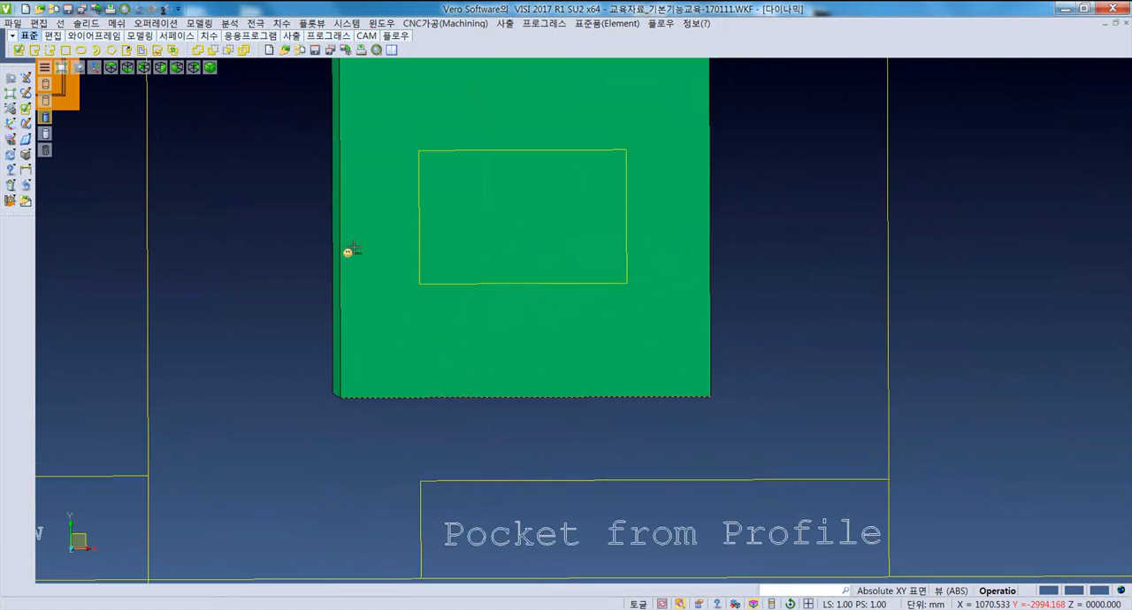
- Mark the remaining three edges of the green block's top face
left_click(155, 23)
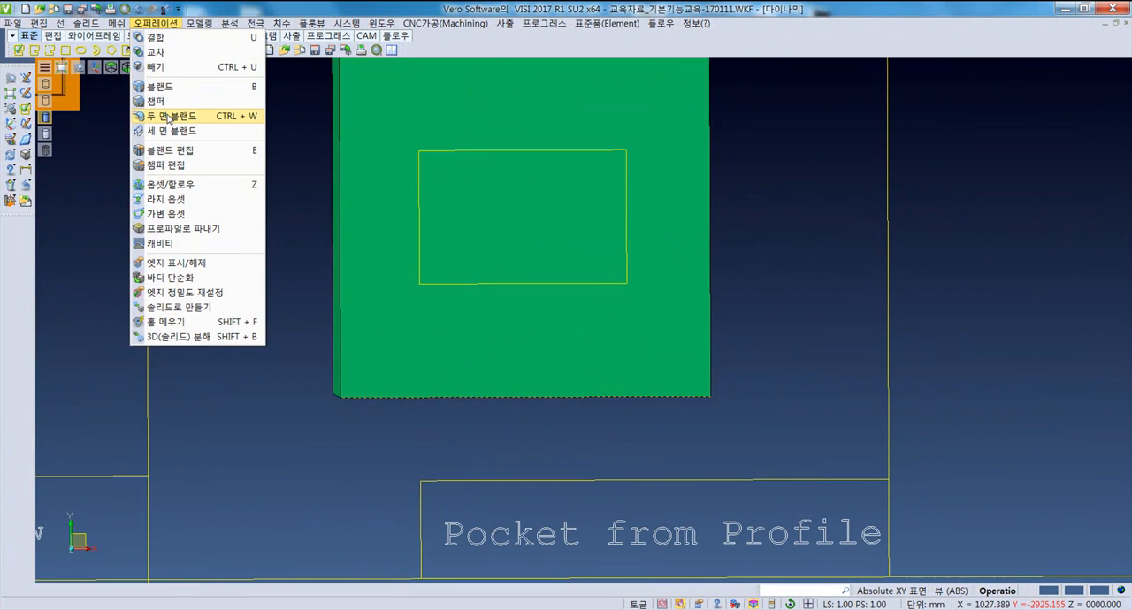
left_click(175, 263)
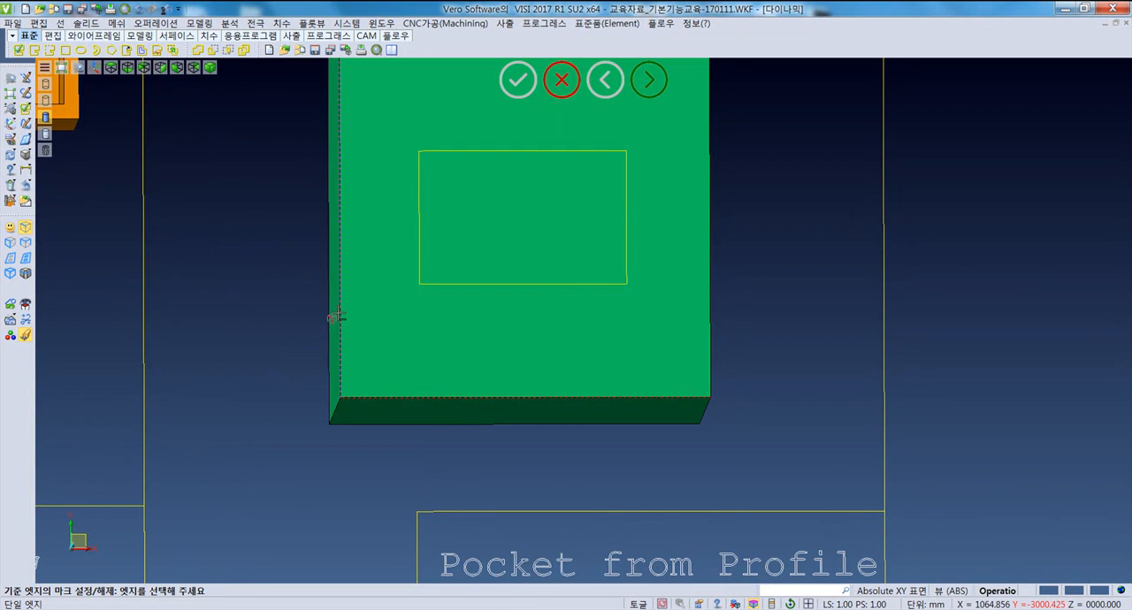
middle_click_drag(429, 315, 389, 340)
left_click(708, 304)
middle_click_drag(573, 417, 528, 551)
right_click(816, 358)
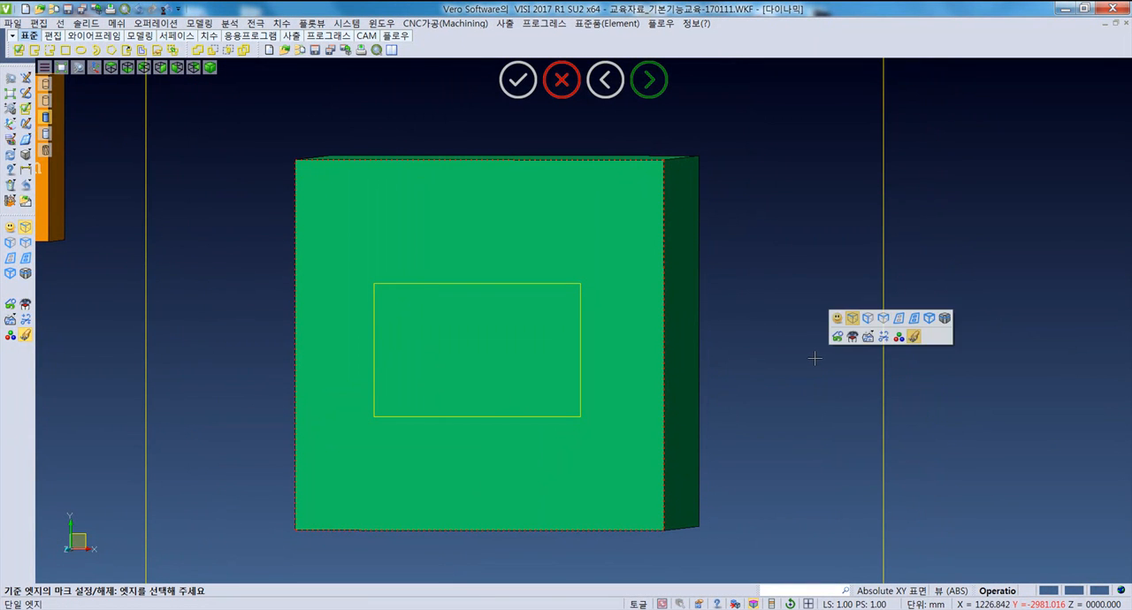
right_click(758, 251)
- Clear the edge marks from all four edges of the green block's top face
middle_click_drag(704, 323, 468, 247)
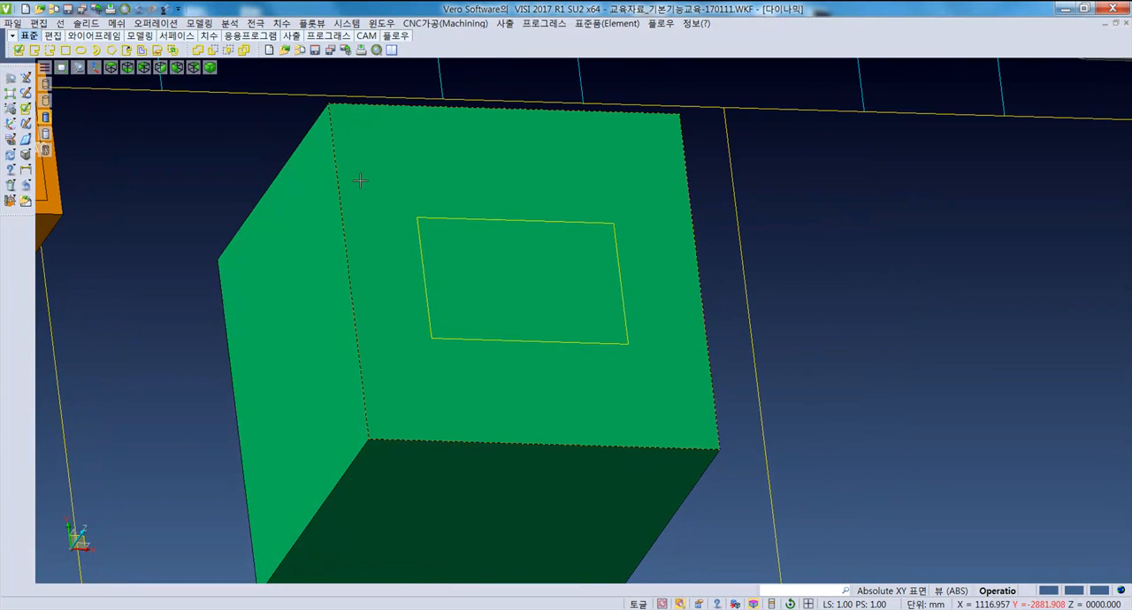
middle_click_drag(429, 372, 421, 380)
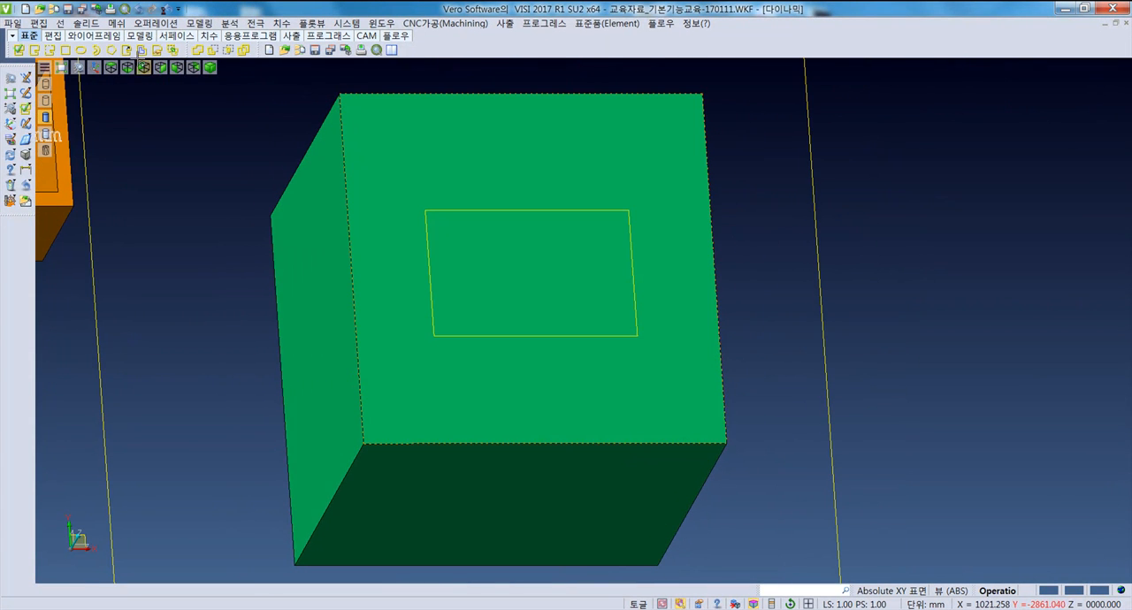
left_click(155, 23)
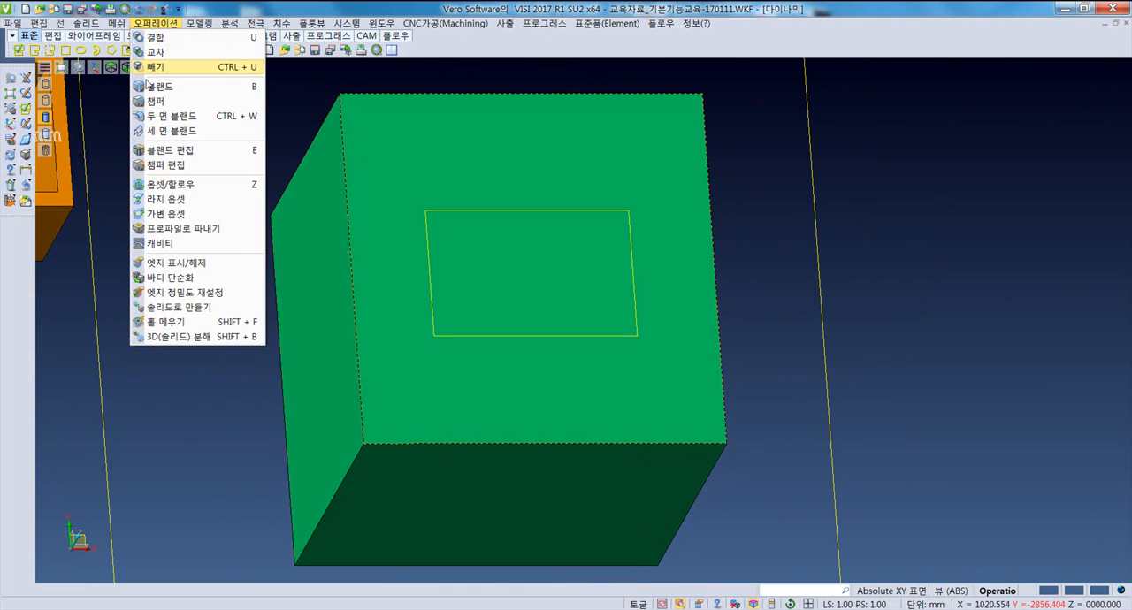
left_click(189, 263)
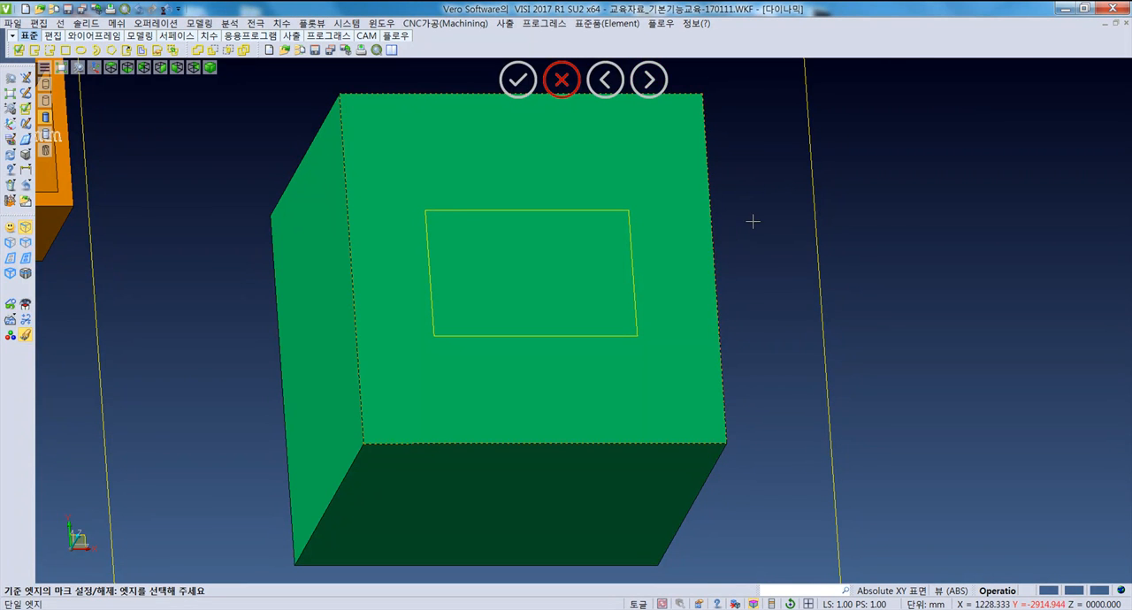
key("Escape")
middle_click_drag(757, 322, 724, 314)
scroll(716, 318, "down", 2)
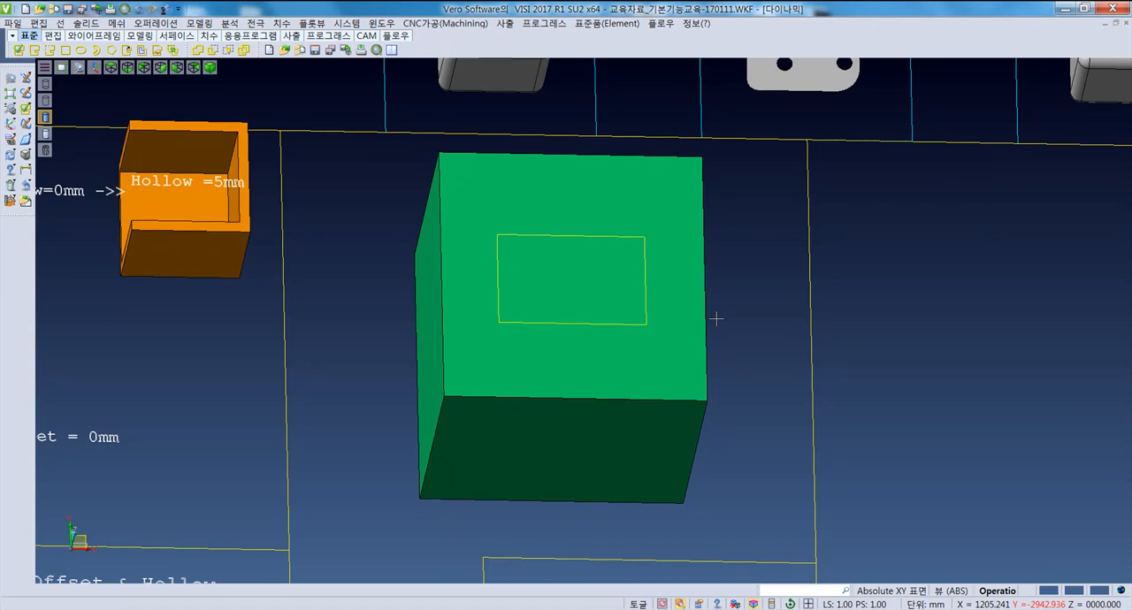
- Examine the "Simplify Bodies" and "Fill Holes" samples in the bottom row from the top view
middle_click_drag(366, 324, 356, 337)
scroll(359, 354, "down", 4)
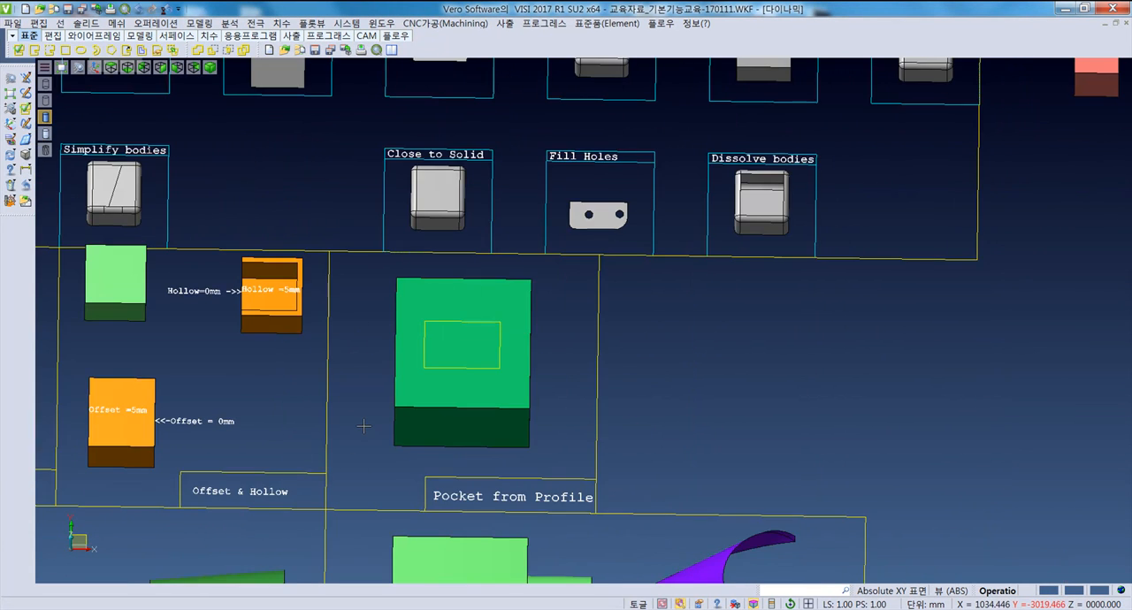
scroll(433, 446, "down", 4)
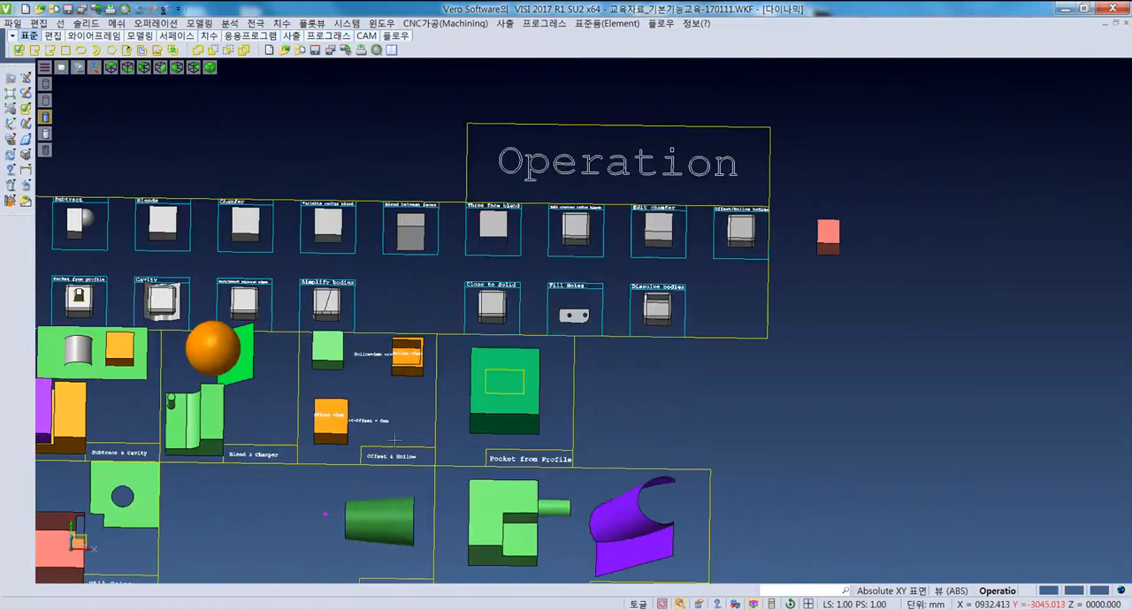
scroll(588, 403, "down", 1)
key("F5")
scroll(469, 506, "up", 1)
middle_click_drag(485, 510, 505, 152)
middle_click_drag(563, 319, 450, 354)
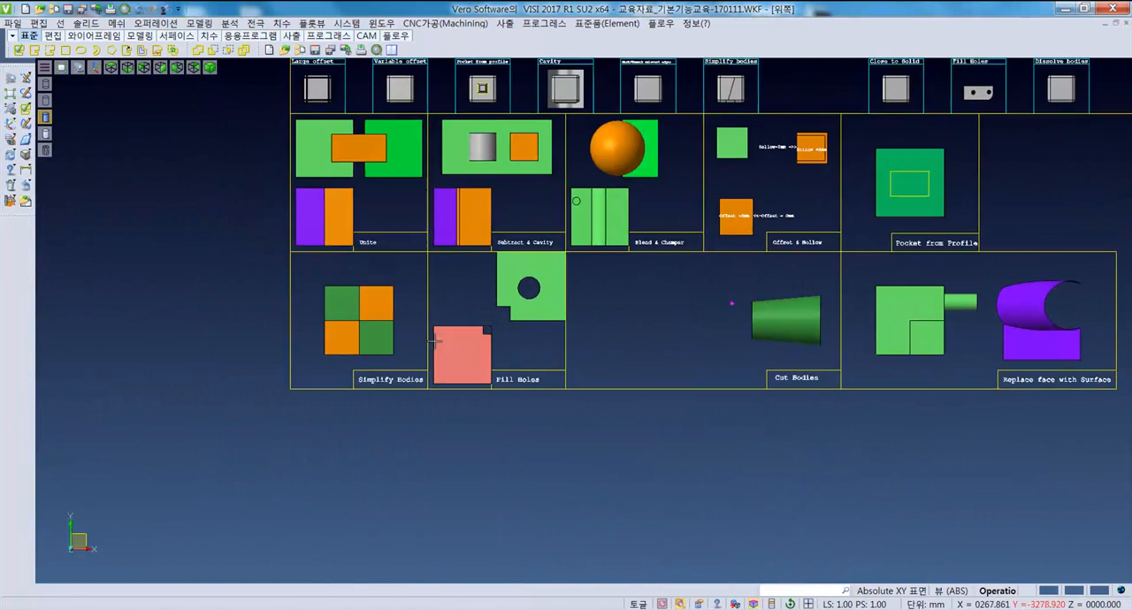
scroll(375, 323, "up", 2)
- Simplify the four-part green and orange block in the "Simplify Bodies" sample into a single undivided block
left_click(155, 23)
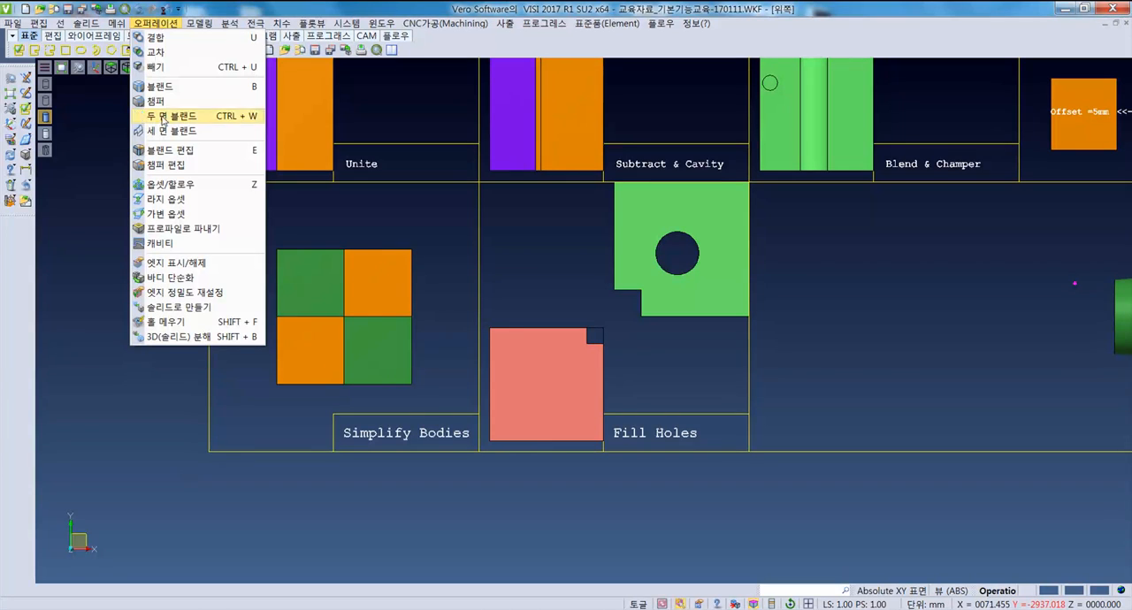
left_click(189, 283)
middle_click_drag(380, 387, 301, 347)
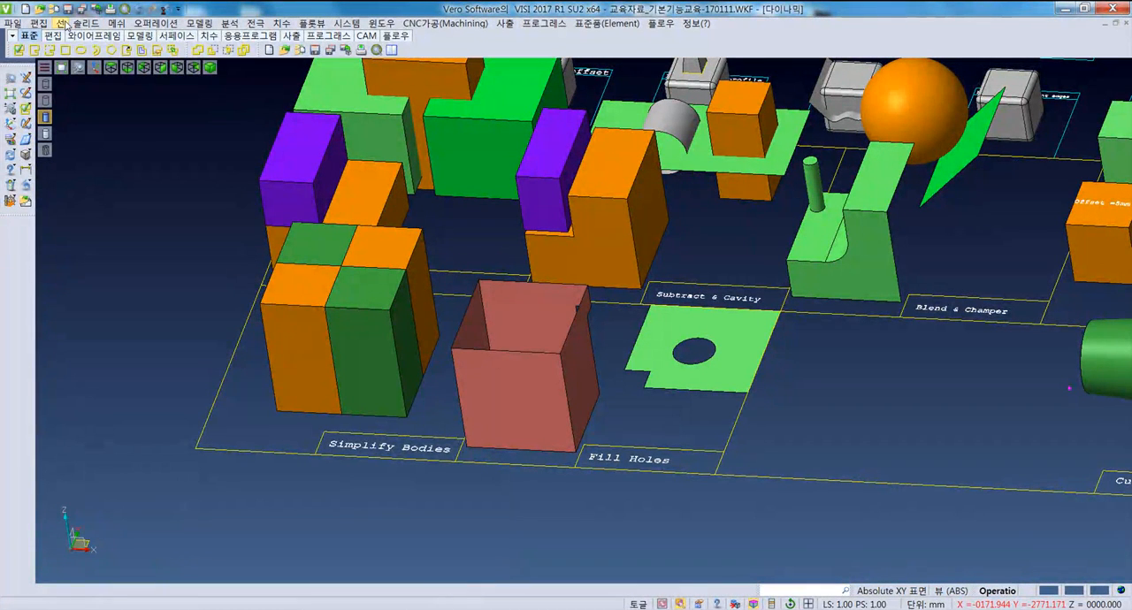
left_click(156, 23)
left_click(186, 281)
middle_click_drag(338, 384, 341, 371)
left_click(343, 368)
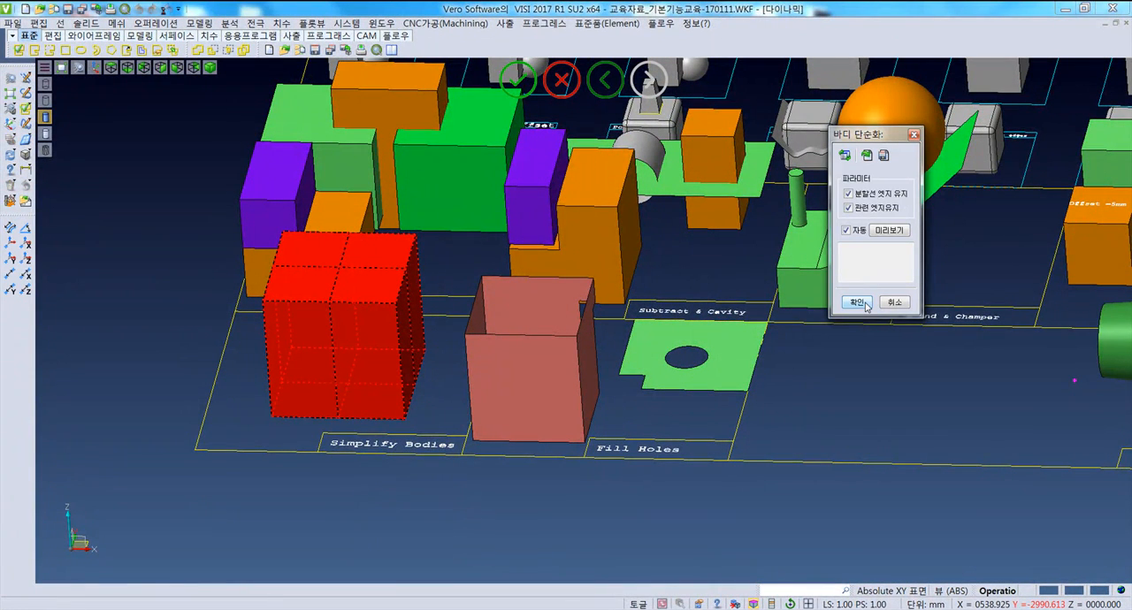
left_click(856, 302)
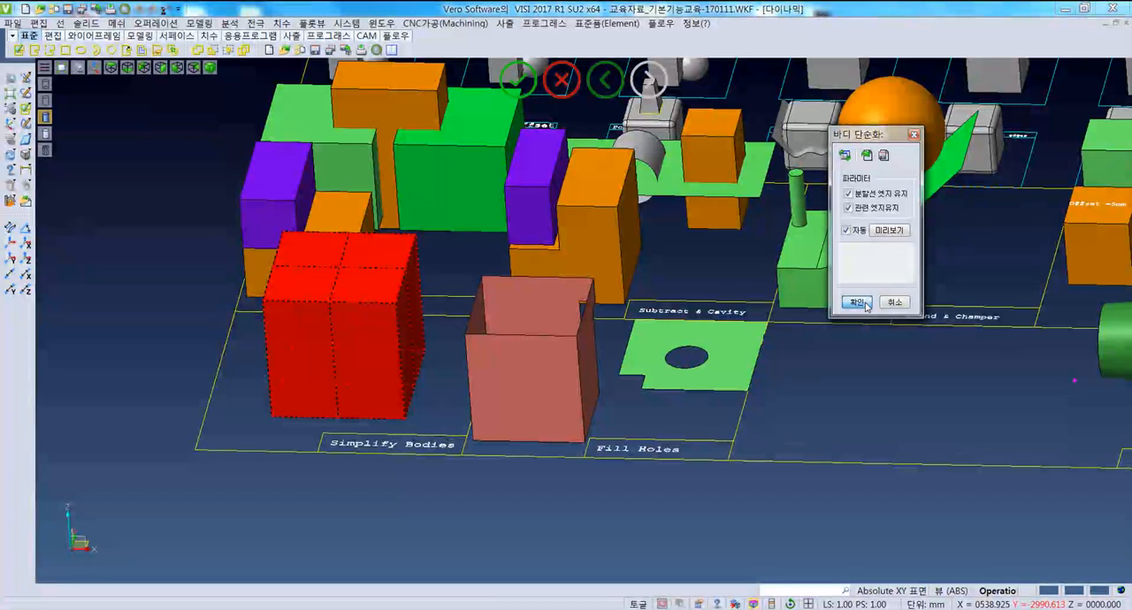
left_click(866, 305)
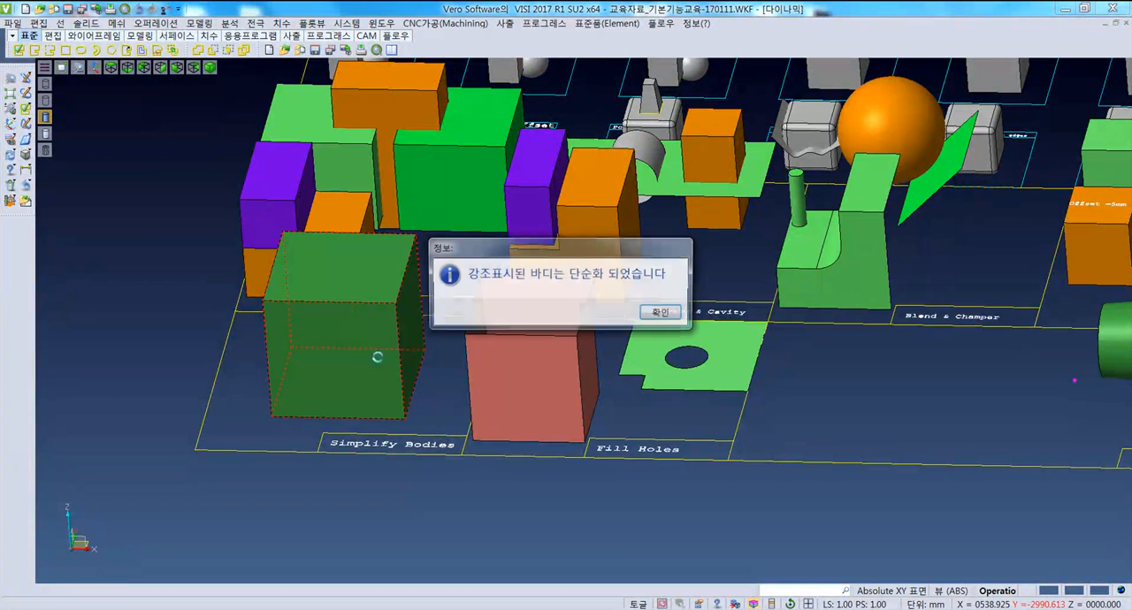
left_click(659, 315)
middle_click_drag(390, 347, 376, 362)
mouse_move(347, 405)
middle_mouse_down()
mouse_move(364, 376)
mouse_move(345, 395)
middle_mouse_up()
left_click(331, 317)
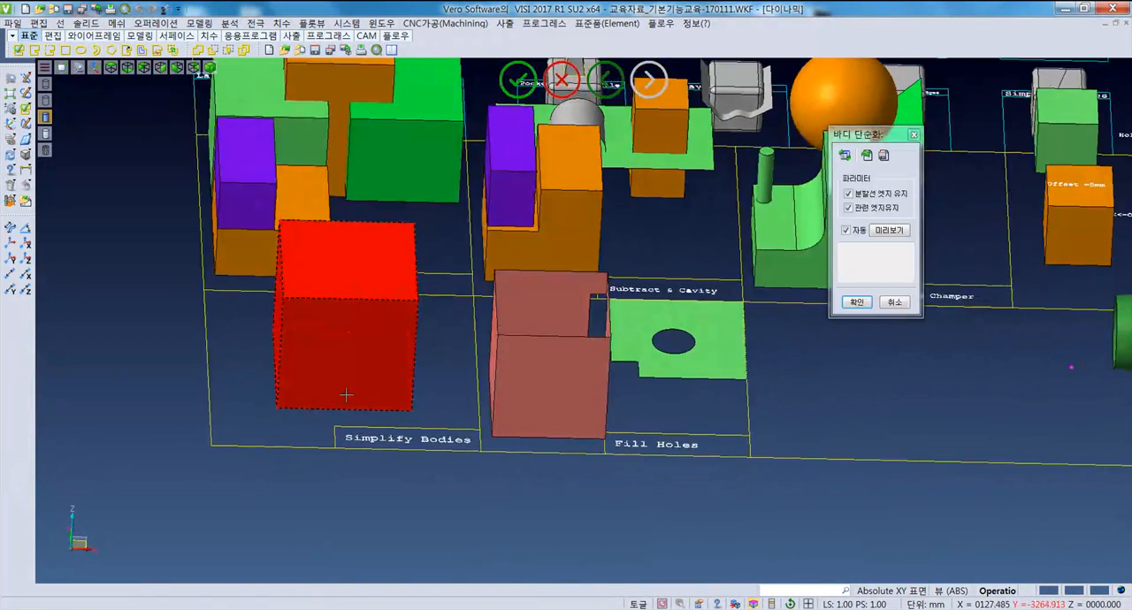
key("Escape")
- Try to close the open-topped pink box in the "Fill Holes" sample into a solid
middle_click_drag(337, 352, 356, 346)
middle_click_drag(356, 307, 409, 320)
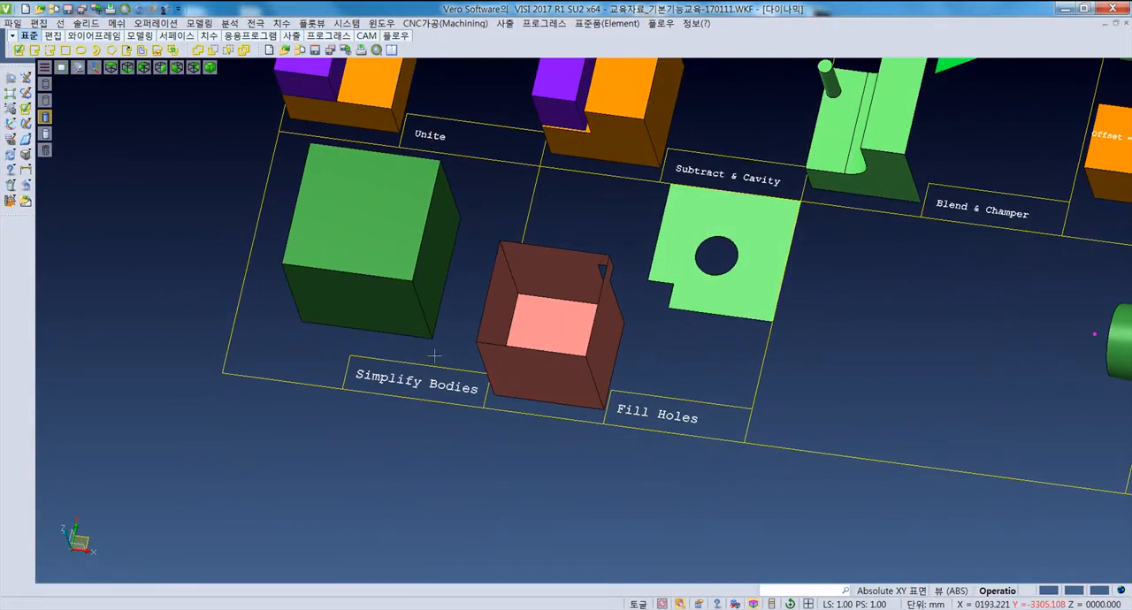
scroll(446, 313, "down", 2)
key("F5")
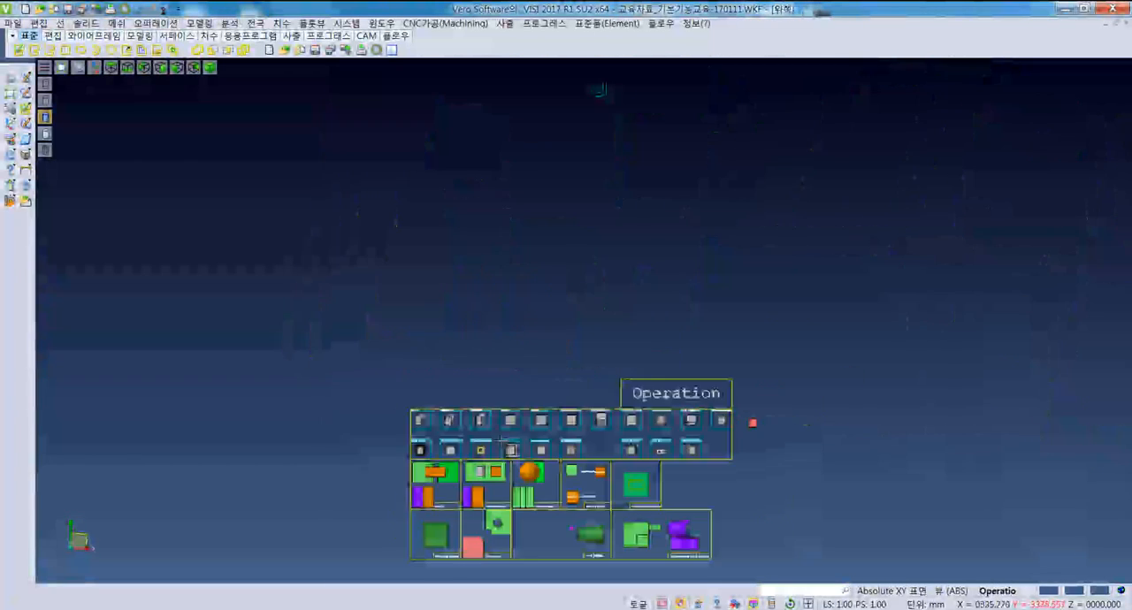
scroll(500, 441, "up", 6)
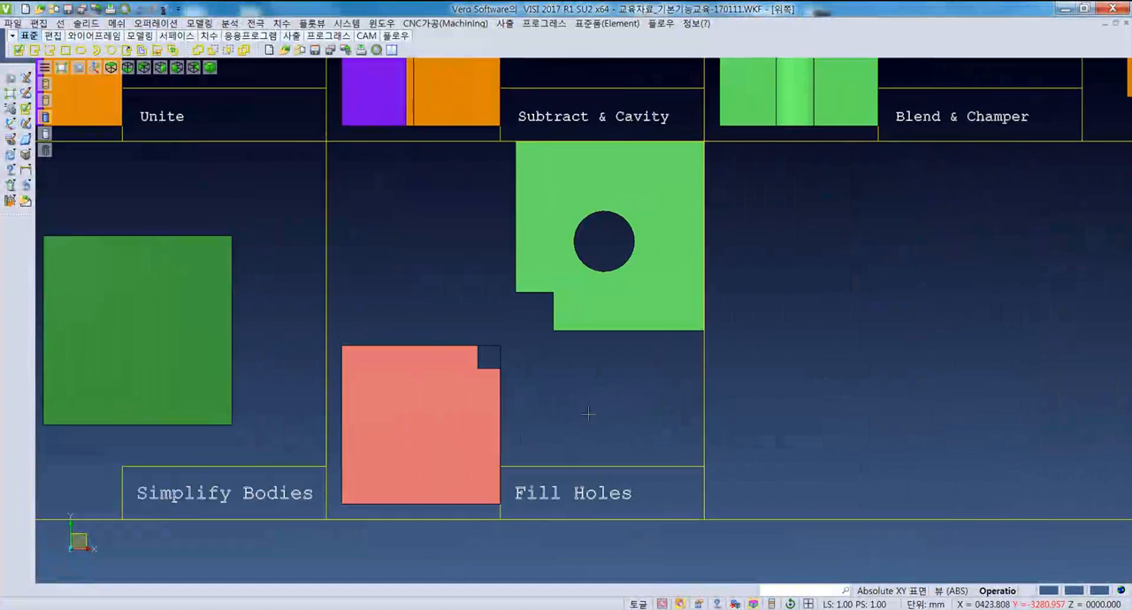
left_click(155, 23)
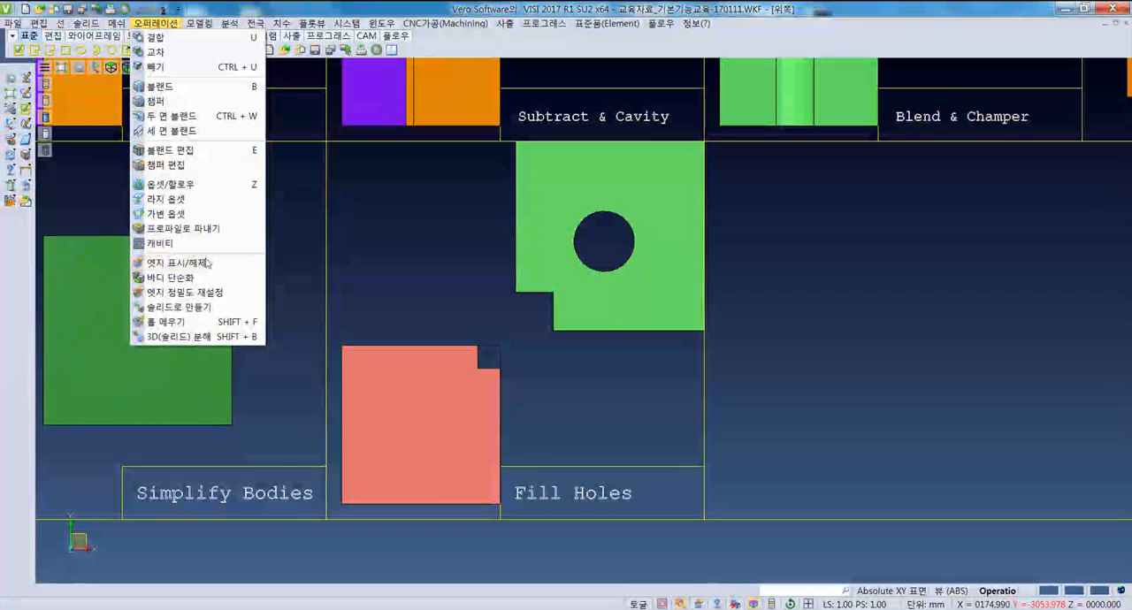
left_click(212, 310)
middle_click_drag(422, 404, 546, 412)
left_click(533, 410)
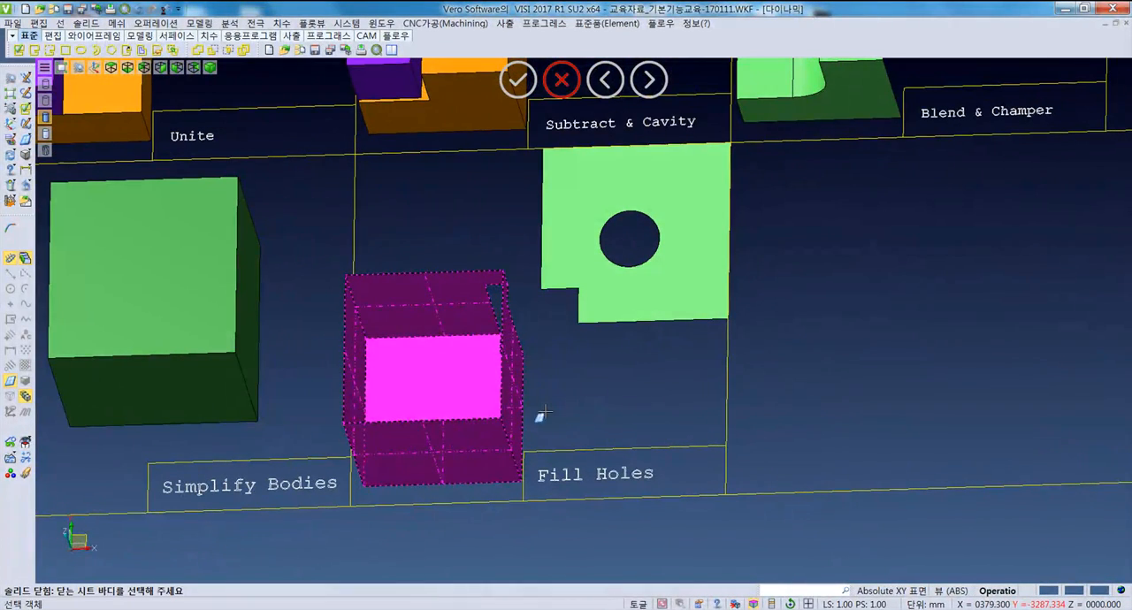
right_click(544, 412)
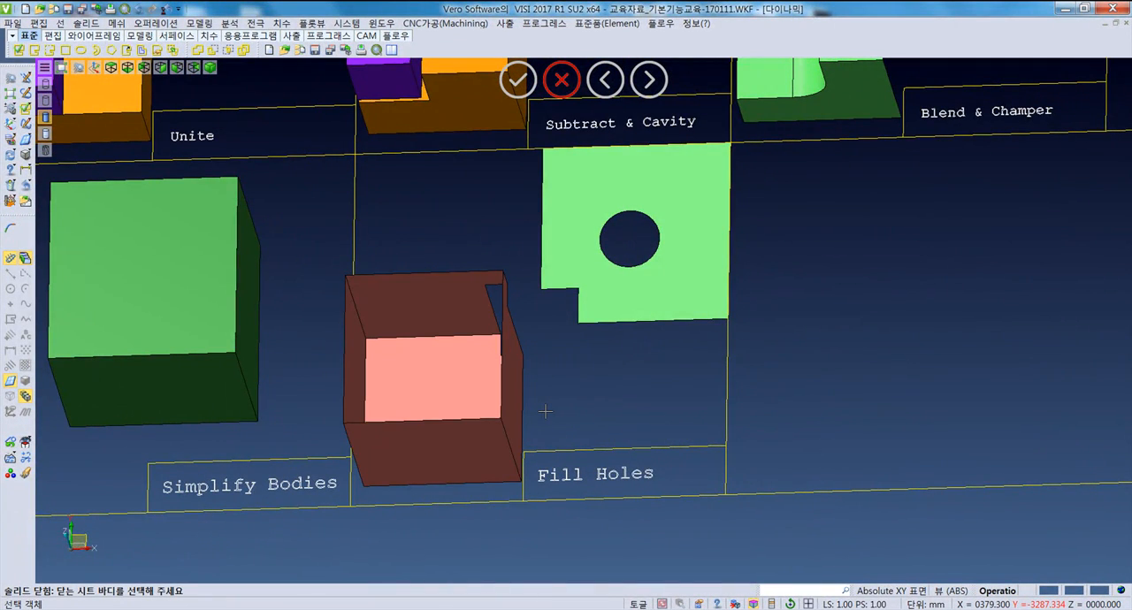
middle_click_drag(496, 391, 469, 365)
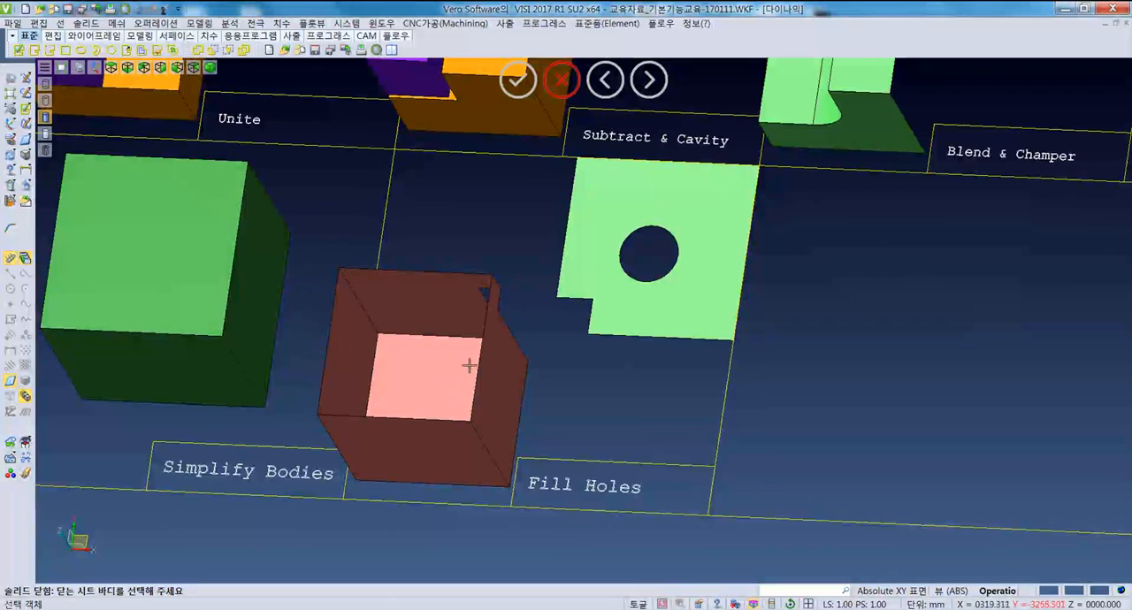
- Run Close to Solid again on the open pink box and inspect its faces from several angles
left_click(156, 23)
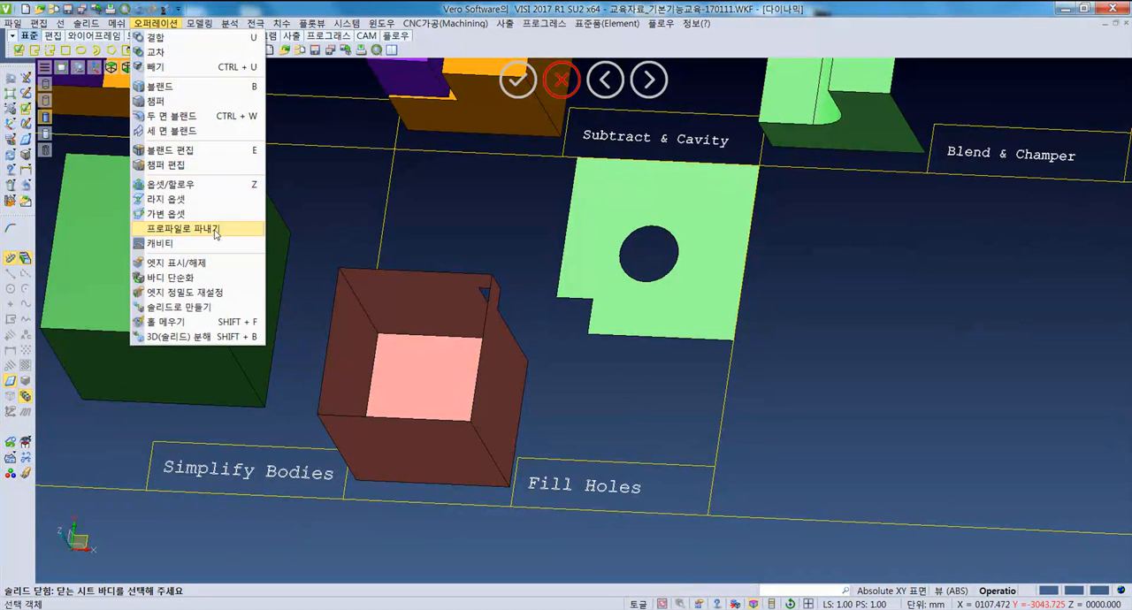
left_click(205, 307)
left_click(397, 372)
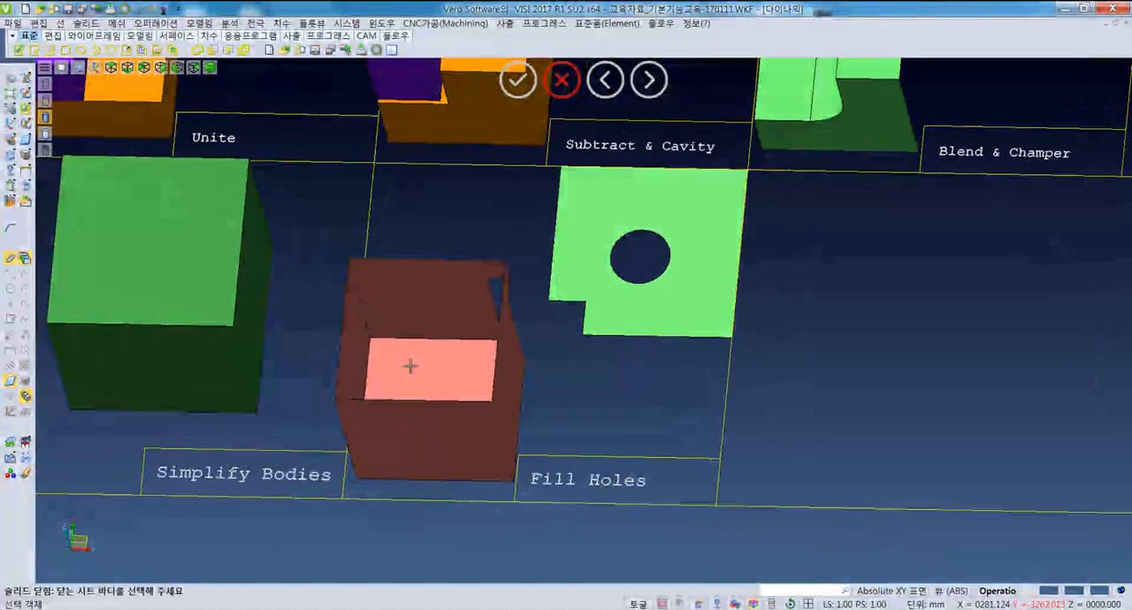
left_click(425, 351)
right_click(428, 347)
middle_click_drag(517, 414, 553, 370)
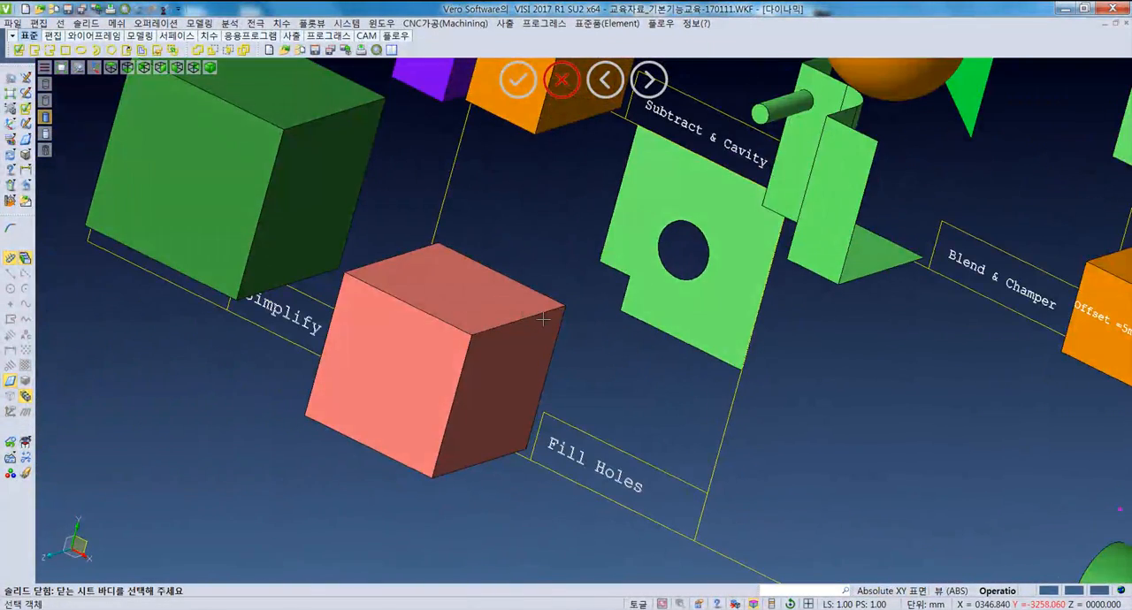
middle_click_drag(542, 319, 415, 363)
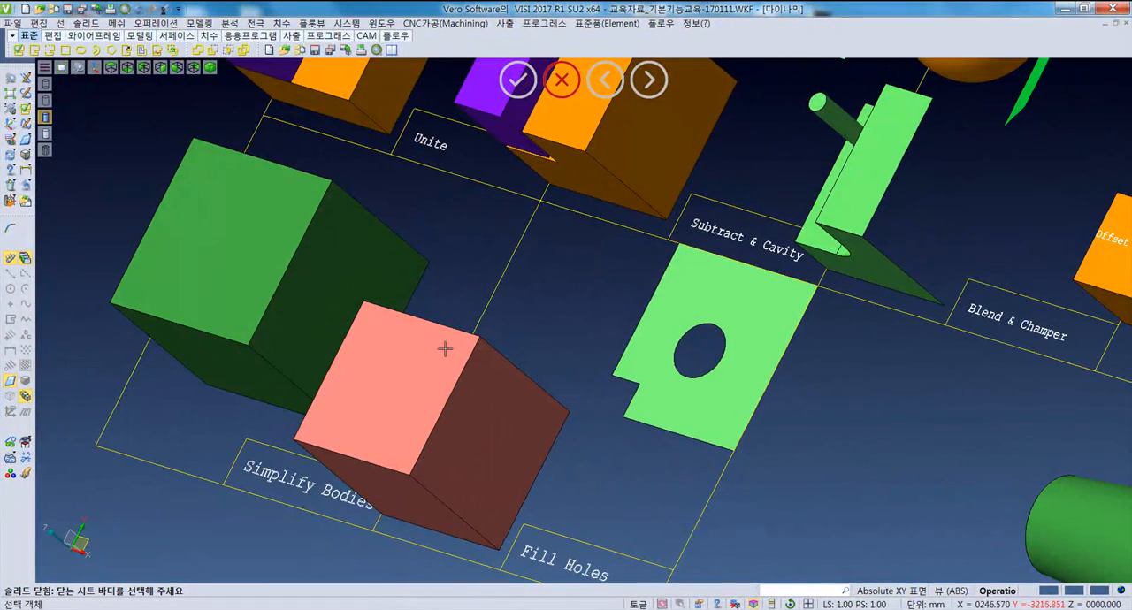
- Close the reopened pink box, including its corner notch, into a solid once more
middle_click_drag(445, 378, 522, 362)
left_click(486, 402)
scroll(523, 361, "up", 2)
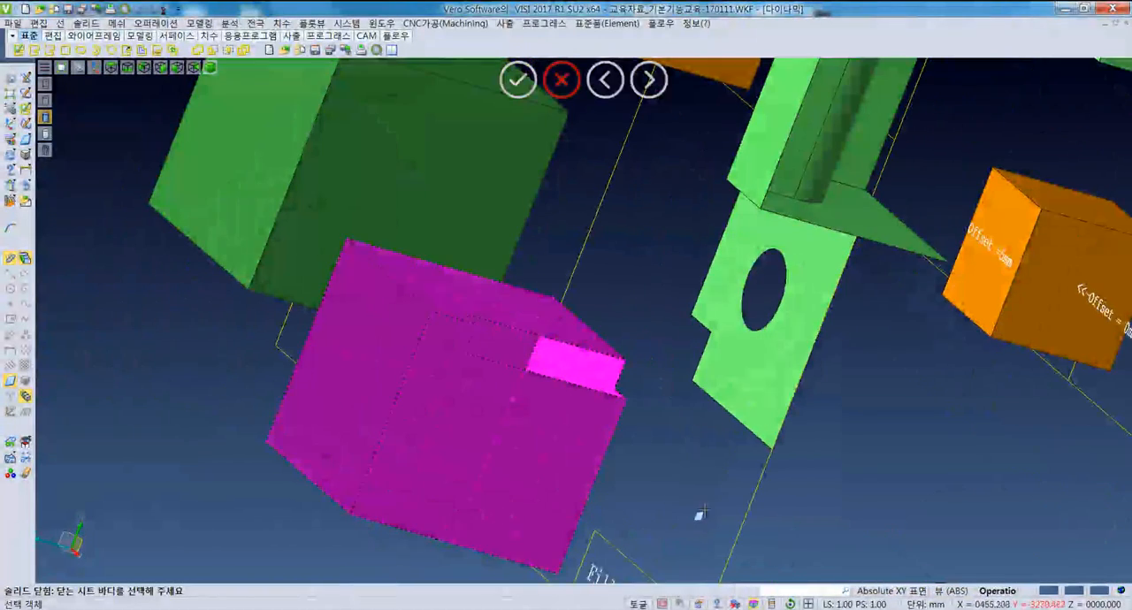
right_click(699, 516)
middle_click_drag(627, 404, 407, 329)
middle_click_drag(534, 397, 619, 438)
right_click(511, 421)
scroll(659, 428, "down", 4)
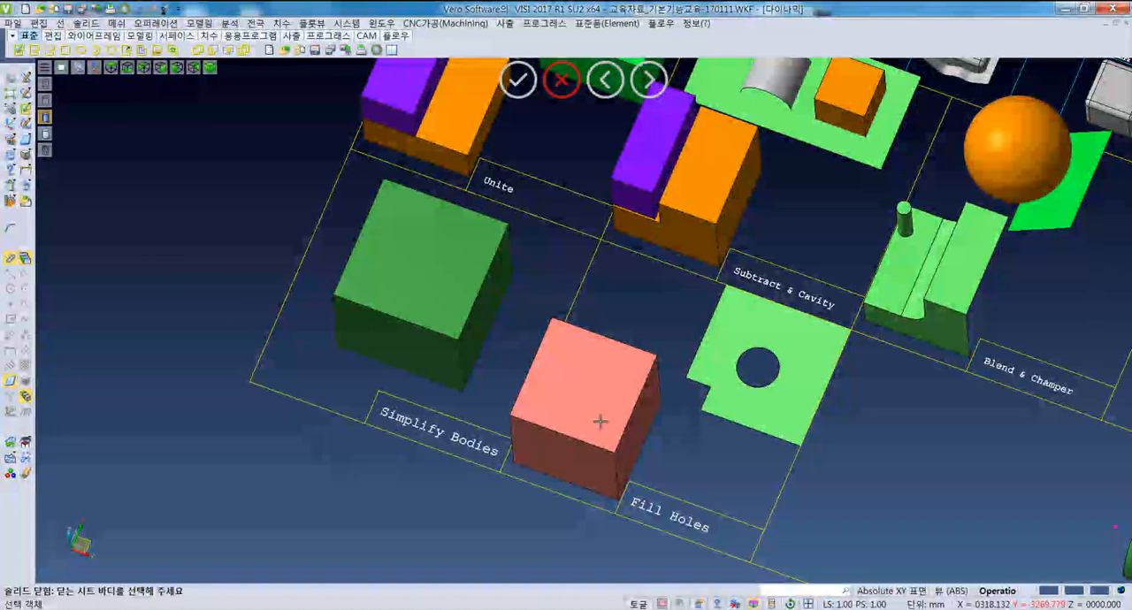
- Select the green plate with the circular hole in the "Fill Holes" sample as the body for Fill Holes
middle_click_drag(579, 429, 676, 513)
key("F5")
scroll(512, 506, "up", 5)
middle_click_drag(512, 507, 570, 324)
left_click(156, 22)
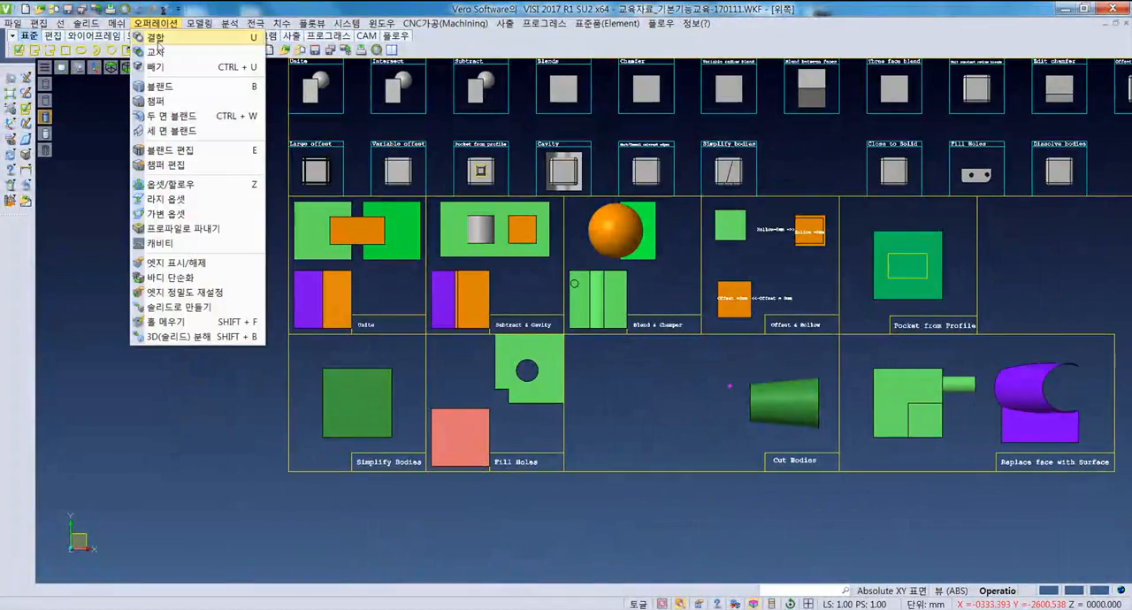
left_click(204, 323)
scroll(512, 397, "up", 5)
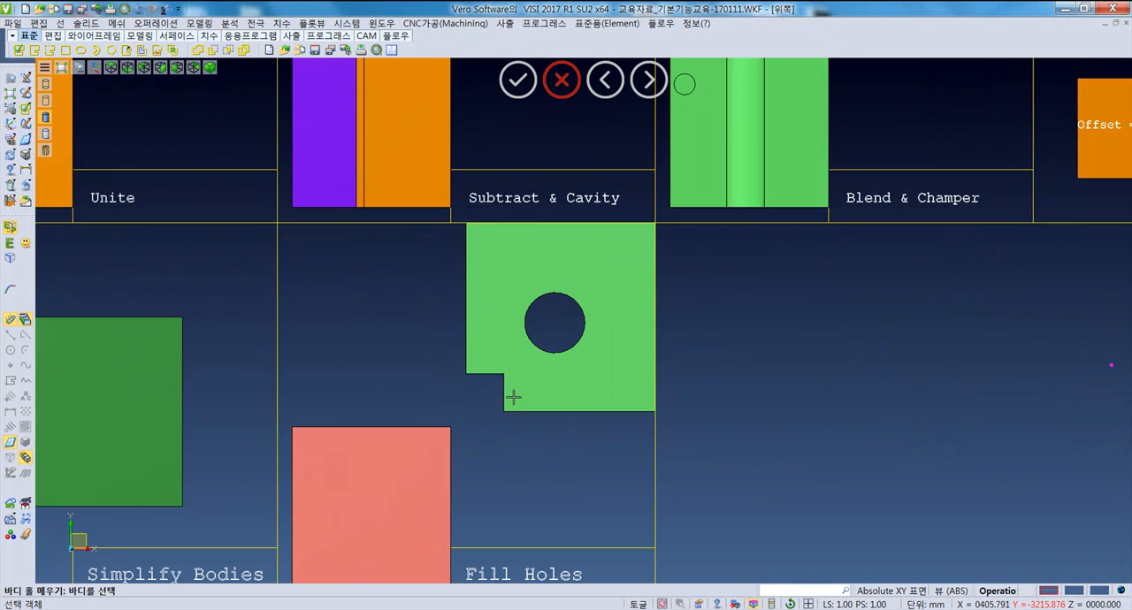
middle_click_drag(552, 440, 472, 454)
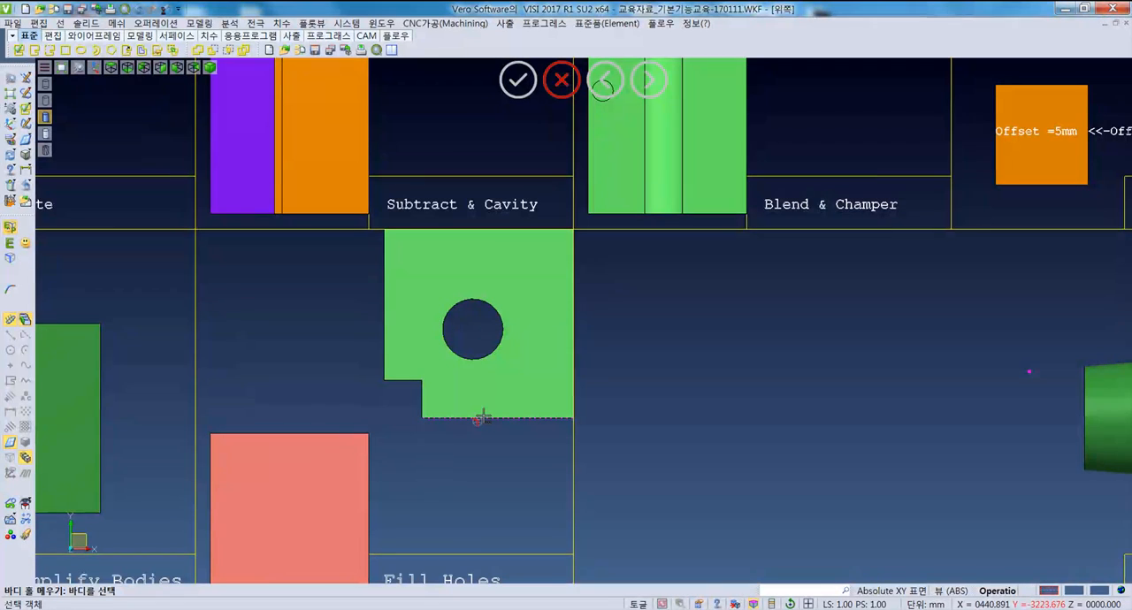
left_click(527, 378)
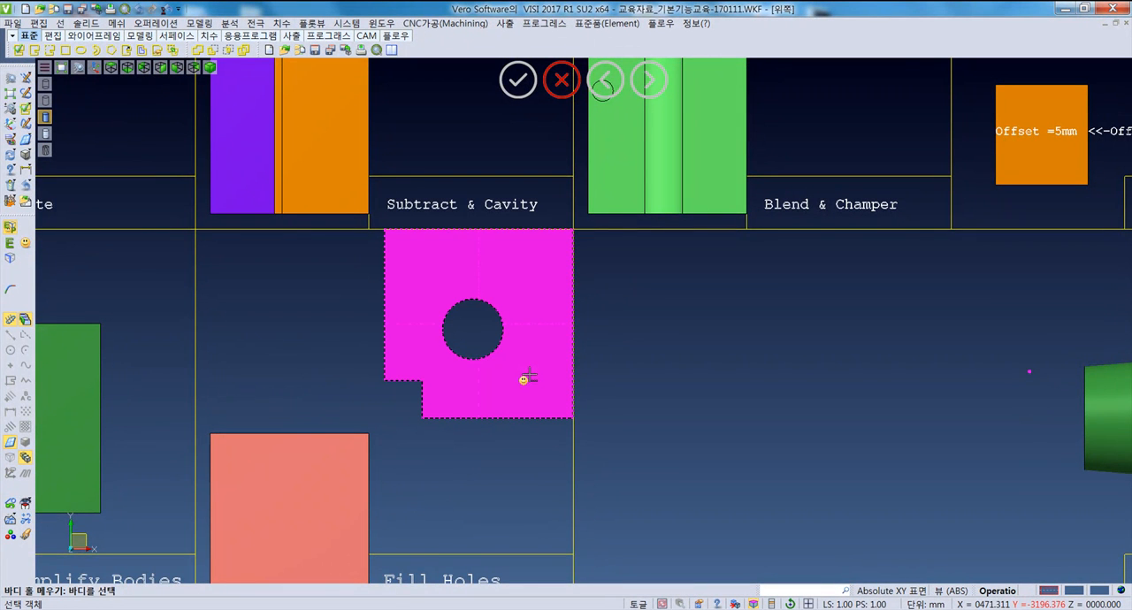
middle_click_drag(536, 377, 506, 396)
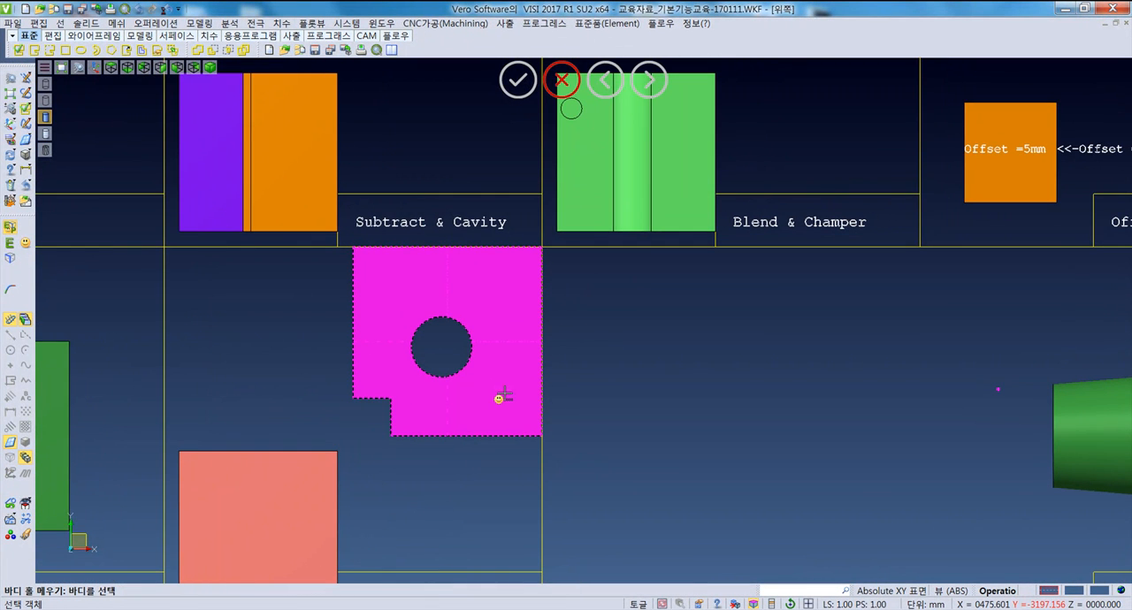
right_click(479, 395)
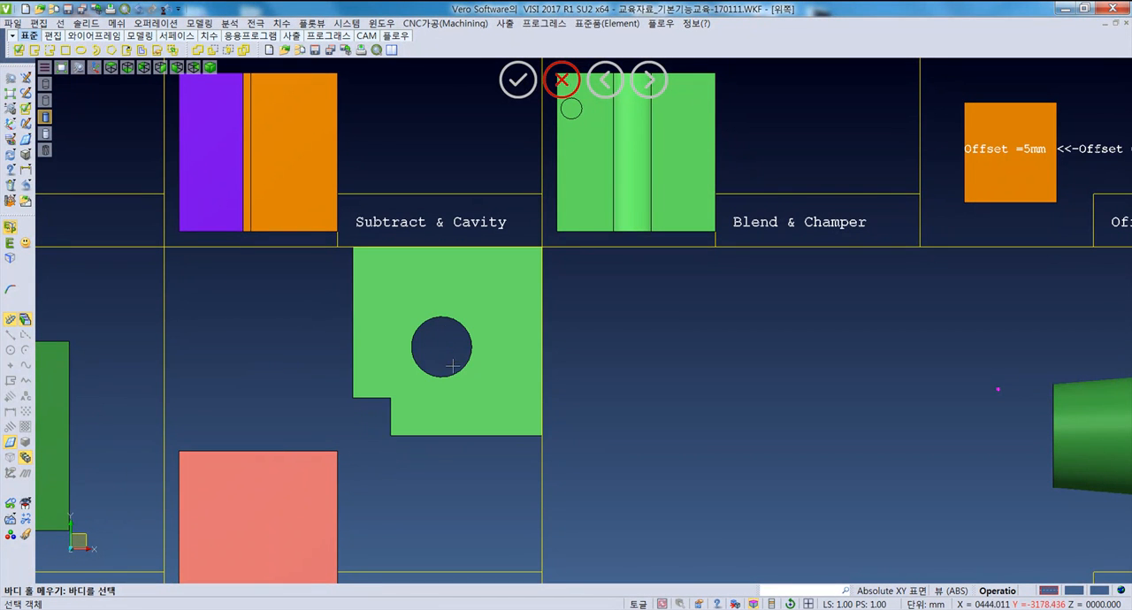
left_click(513, 413)
left_click(24, 244)
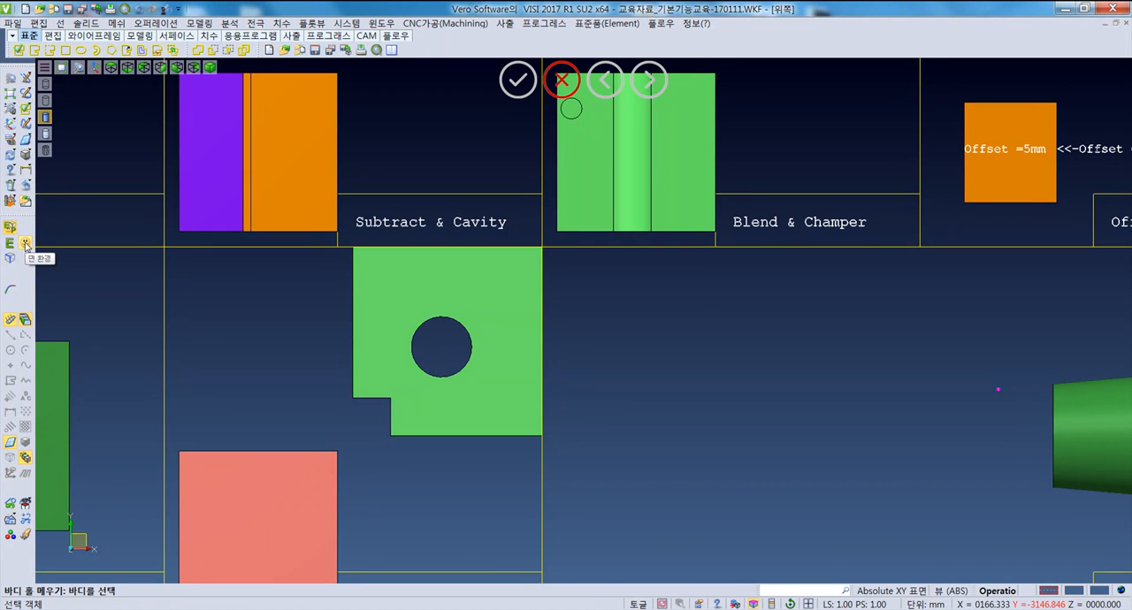
left_click(468, 407)
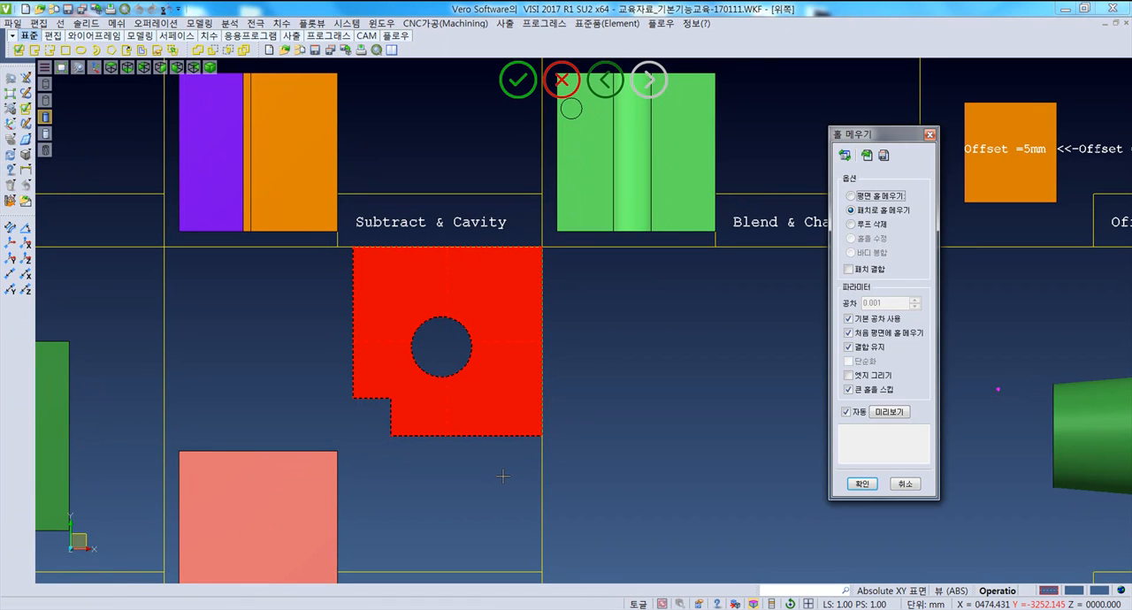
- Fill the green plate's circular hole, comparing the planar fill and patch fill options
left_click_drag(863, 142, 688, 185)
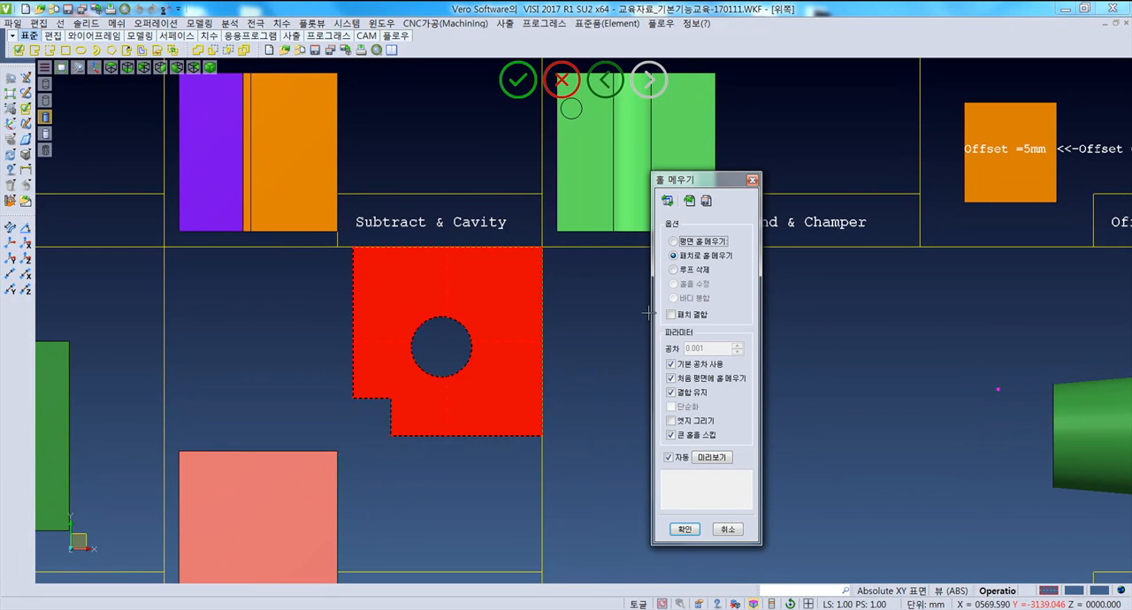
left_click(674, 242)
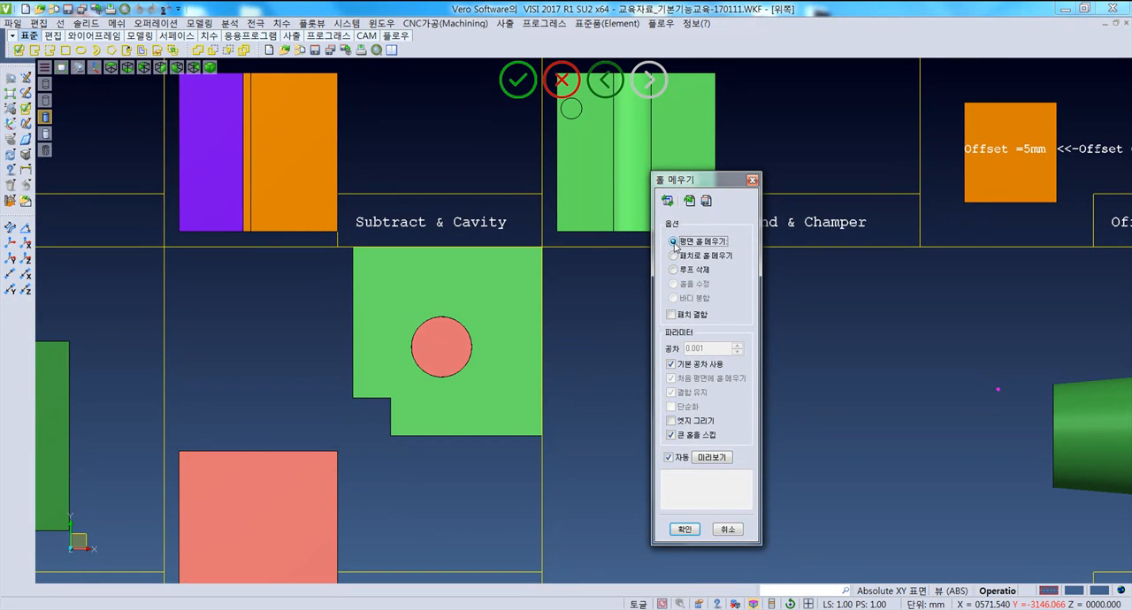
left_click(673, 256)
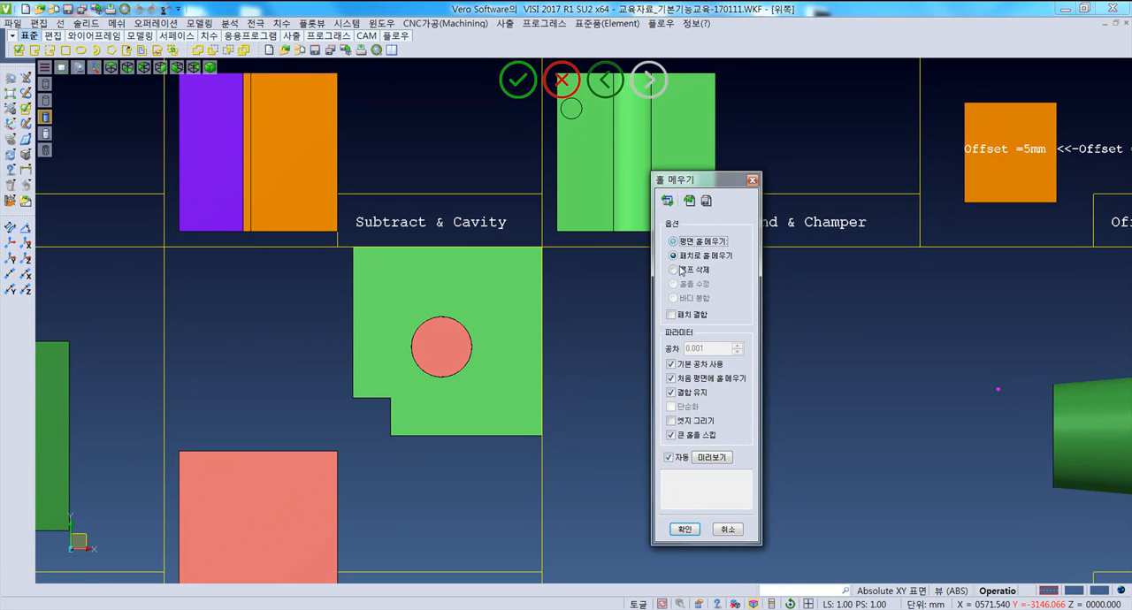
left_click(685, 529)
- Inspect the filled hole by selecting its circular patch separately from the plate, and cancel without filling anything else
middle_click_drag(421, 428, 448, 365)
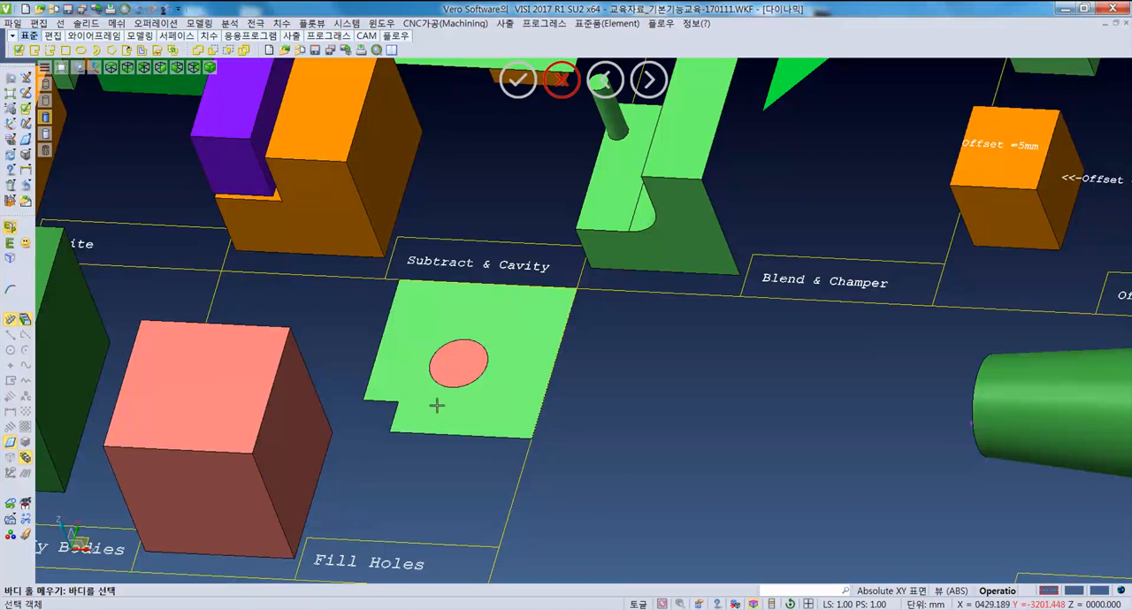
mouse_move(473, 357)
middle_mouse_down()
mouse_move(463, 350)
mouse_move(487, 355)
middle_mouse_up()
left_click(487, 356)
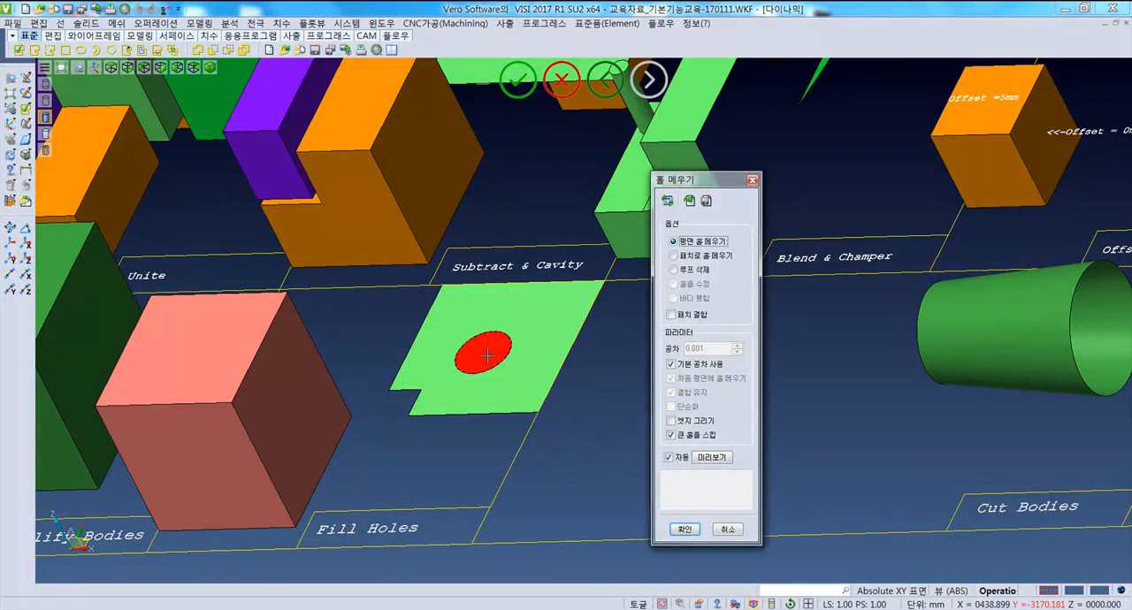
right_click(487, 355)
mouse_move(599, 408)
middle_mouse_down()
mouse_move(519, 410)
mouse_move(592, 415)
middle_mouse_up()
key("F5")
scroll(591, 415, "down", 5)
middle_click_drag(638, 507, 578, 375)
scroll(576, 375, "up", 5)
scroll(582, 361, "down", 3)
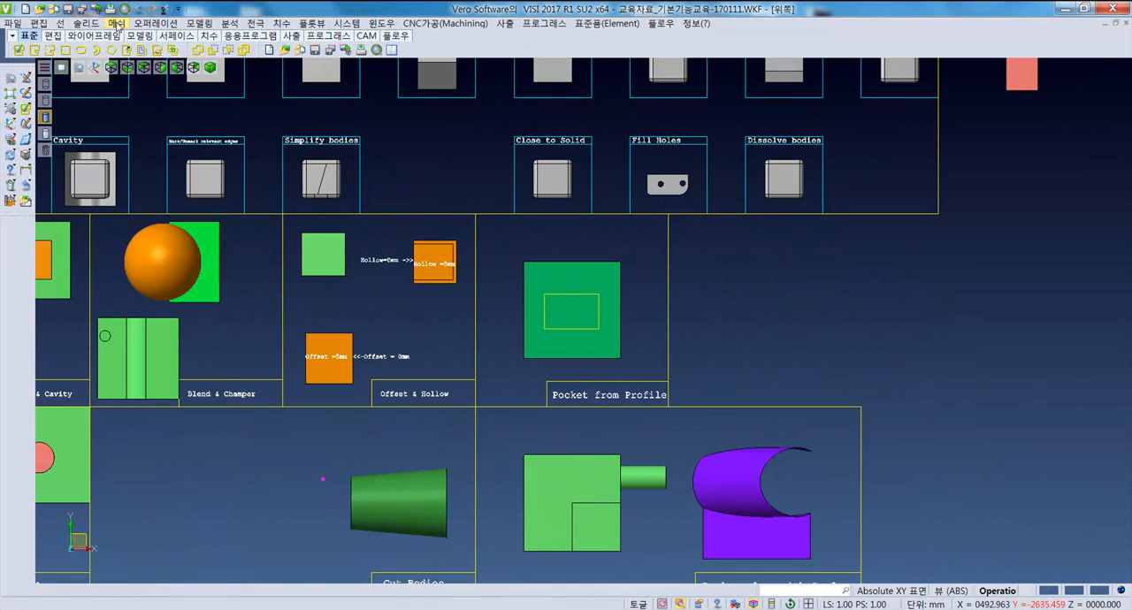
left_click(156, 23)
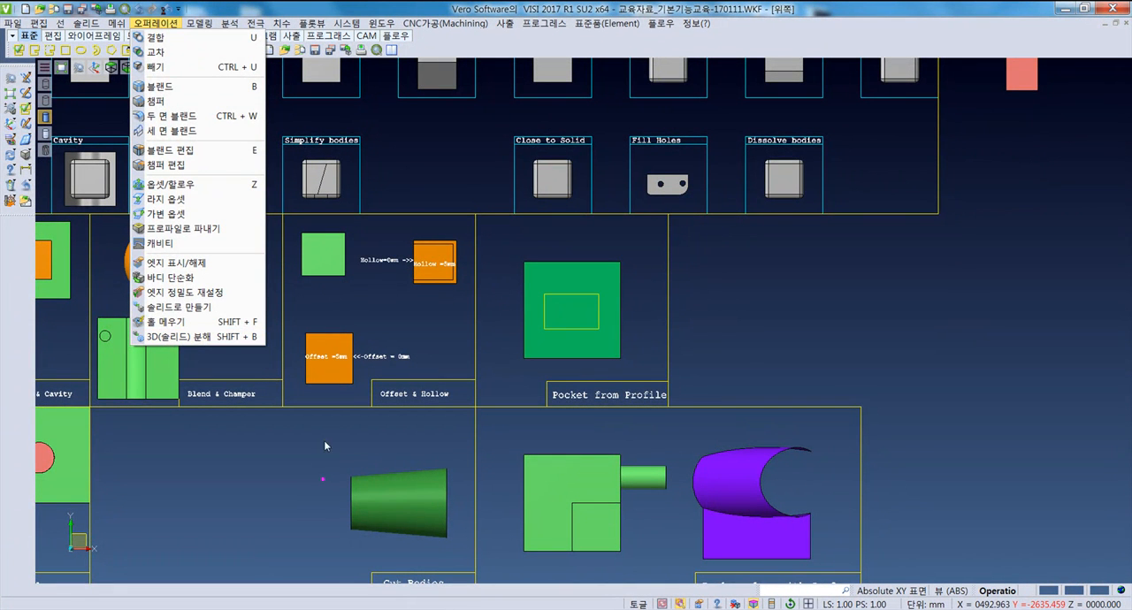
left_click(181, 337)
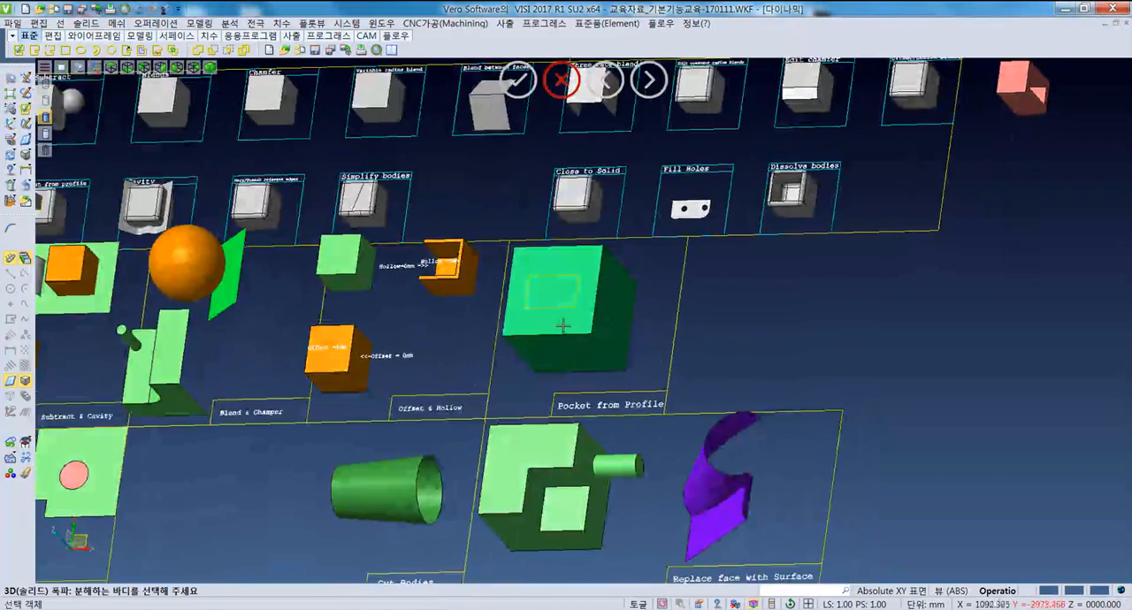
middle_click_drag(562, 334, 596, 372)
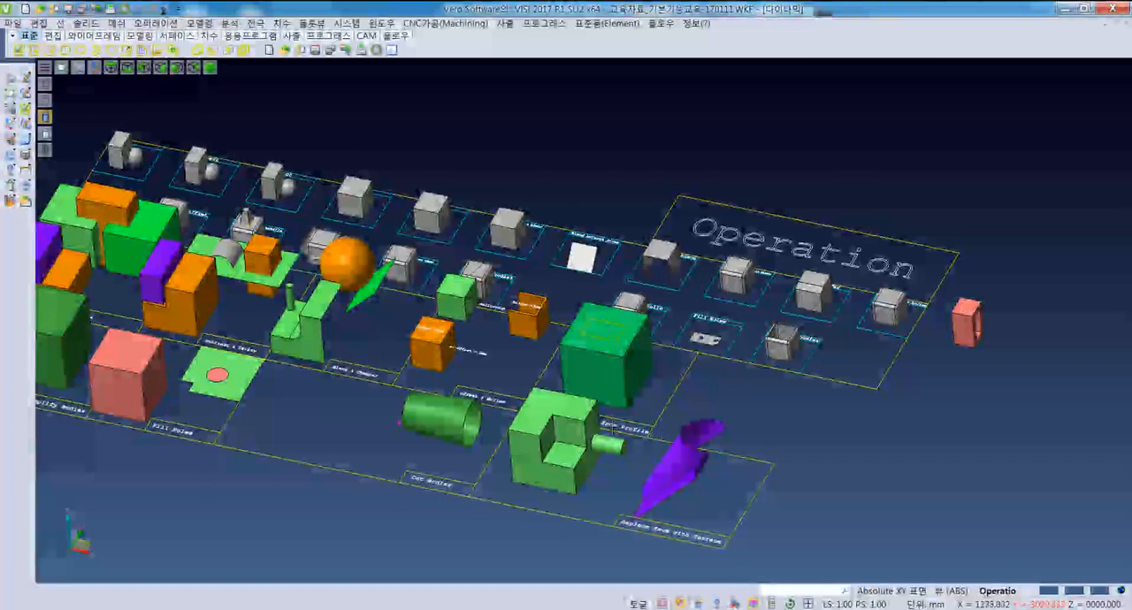
middle_click_drag(589, 343, 591, 370)
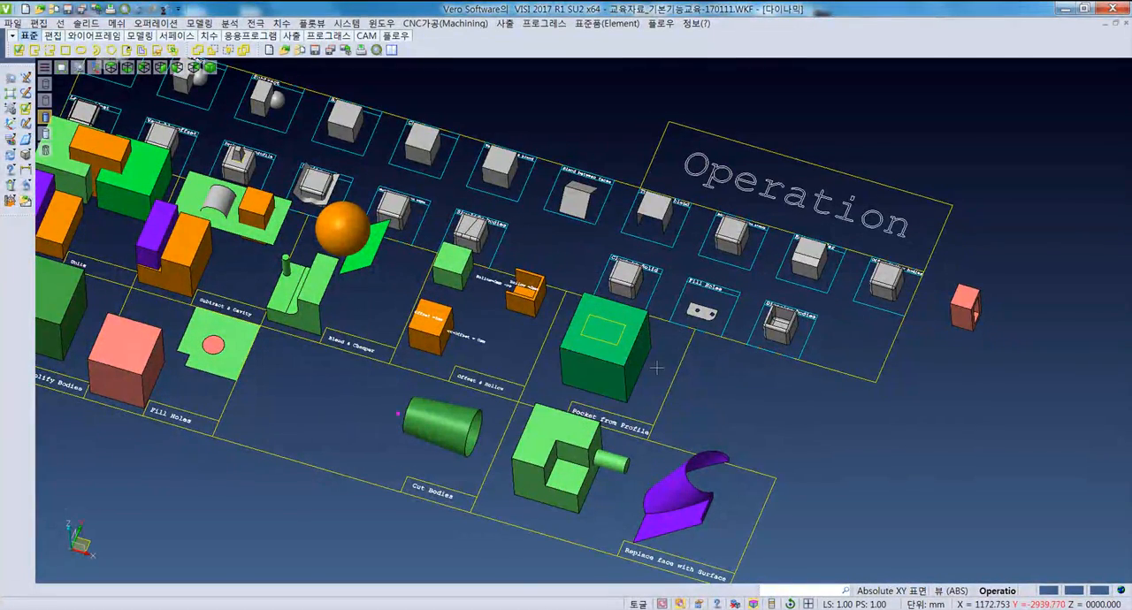
- Create a solid block in the empty area beside the "Replace face with Surface" sample
scroll(619, 338, "up", 3)
middle_click_drag(621, 339, 613, 355)
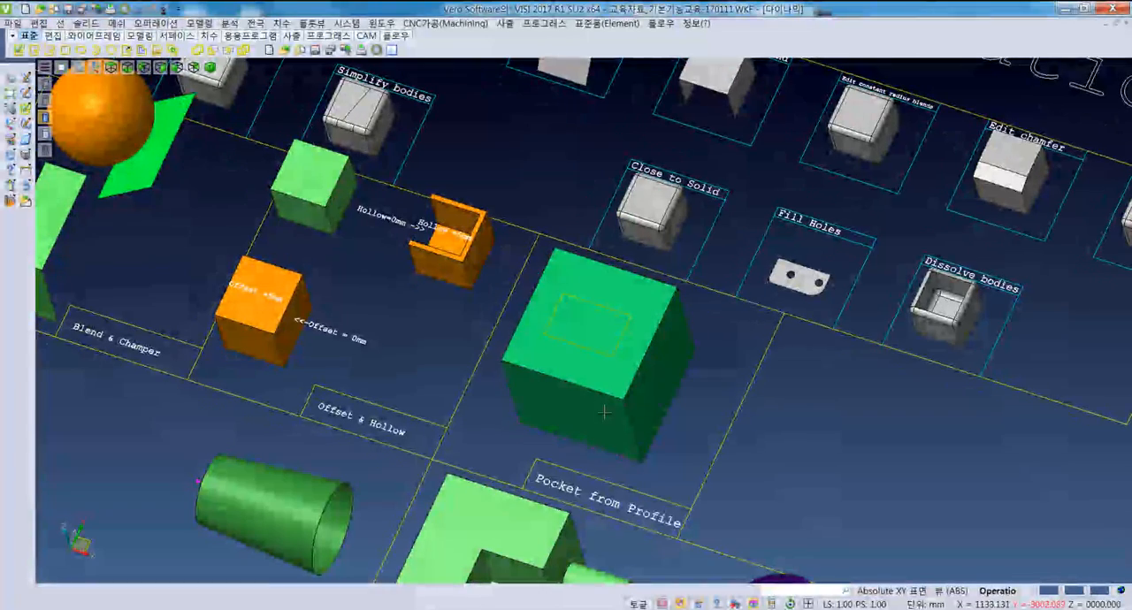
scroll(649, 385, "down", 5)
scroll(619, 389, "up", 2)
scroll(598, 395, "down", 2)
scroll(868, 460, "up", 3)
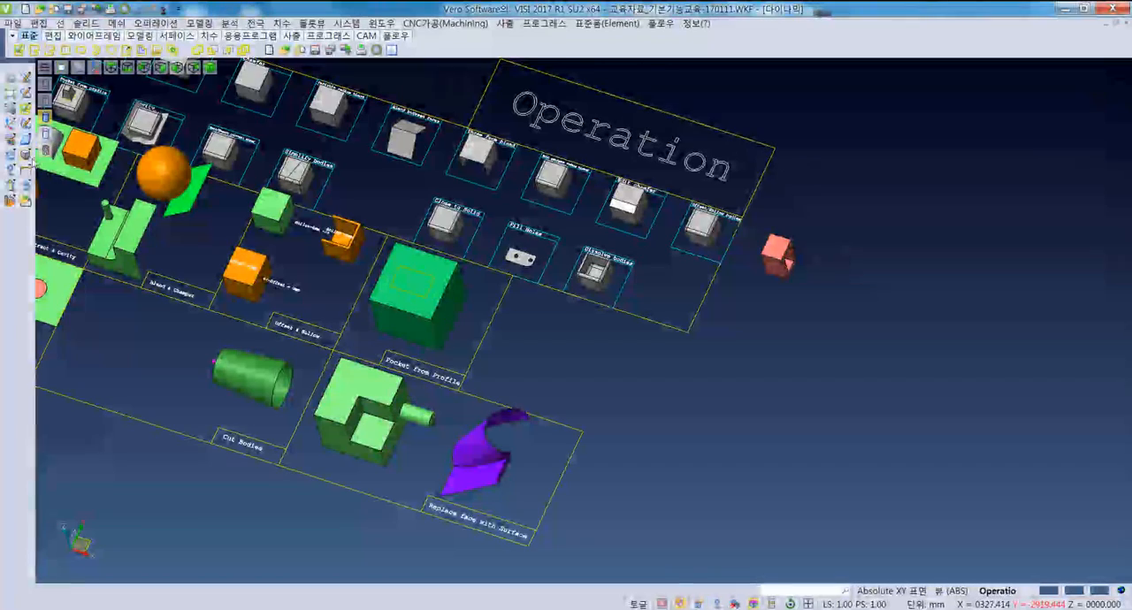
left_click(26, 155)
left_click(620, 387)
left_click(672, 454)
left_click(686, 397)
key("Escape")
- Delete the new pink block as one whole body, undo the deletion, and leave the delete command
middle_click_drag(707, 440, 661, 487)
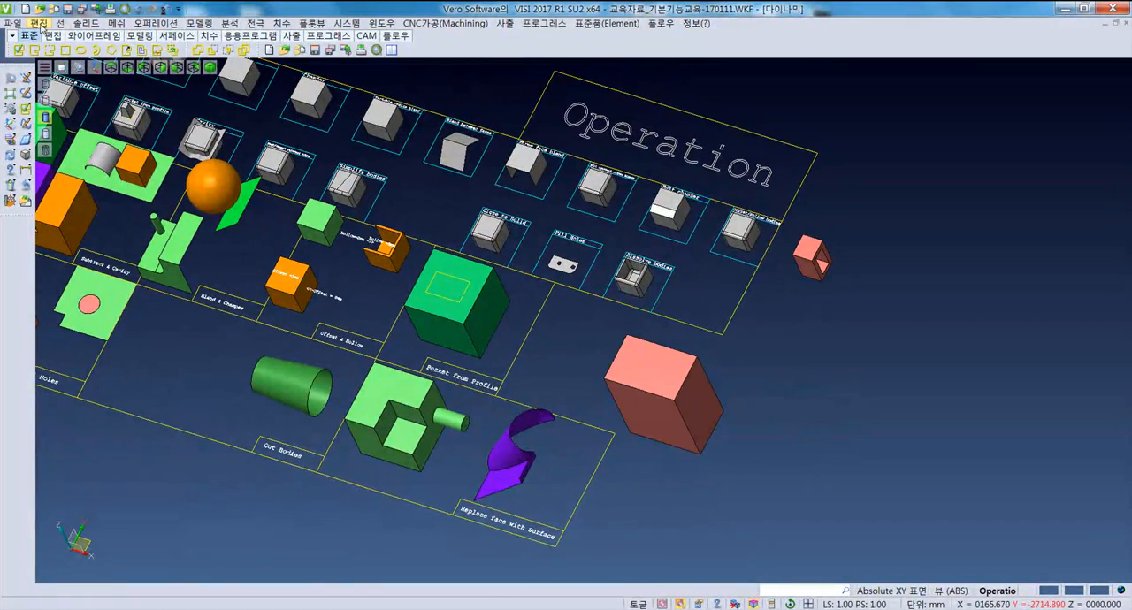
middle_click_drag(645, 354, 681, 467)
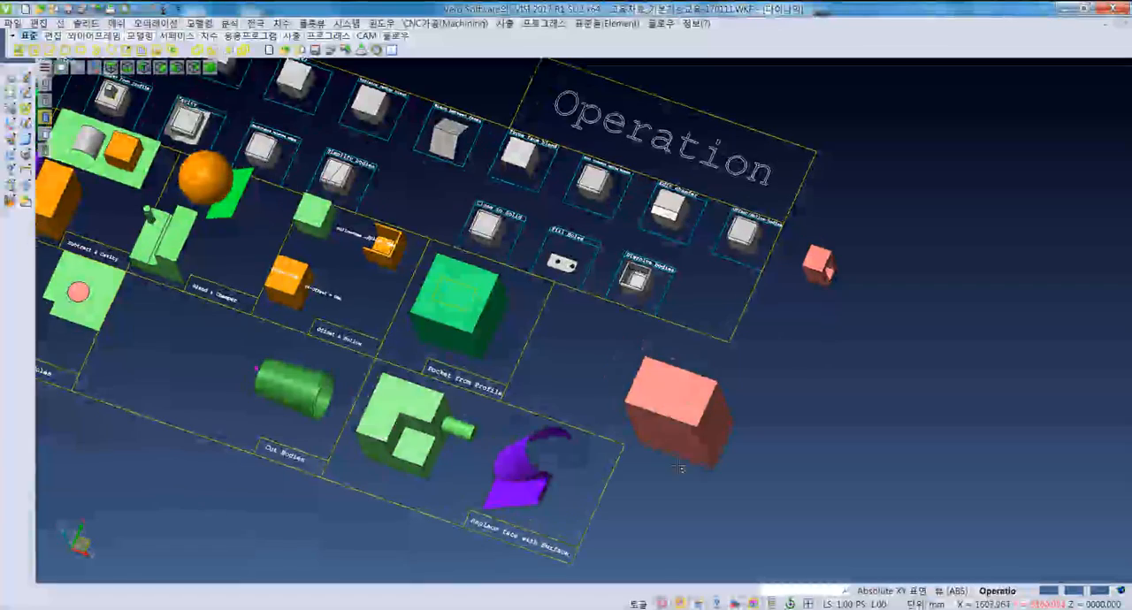
key("Delete")
left_click(671, 400)
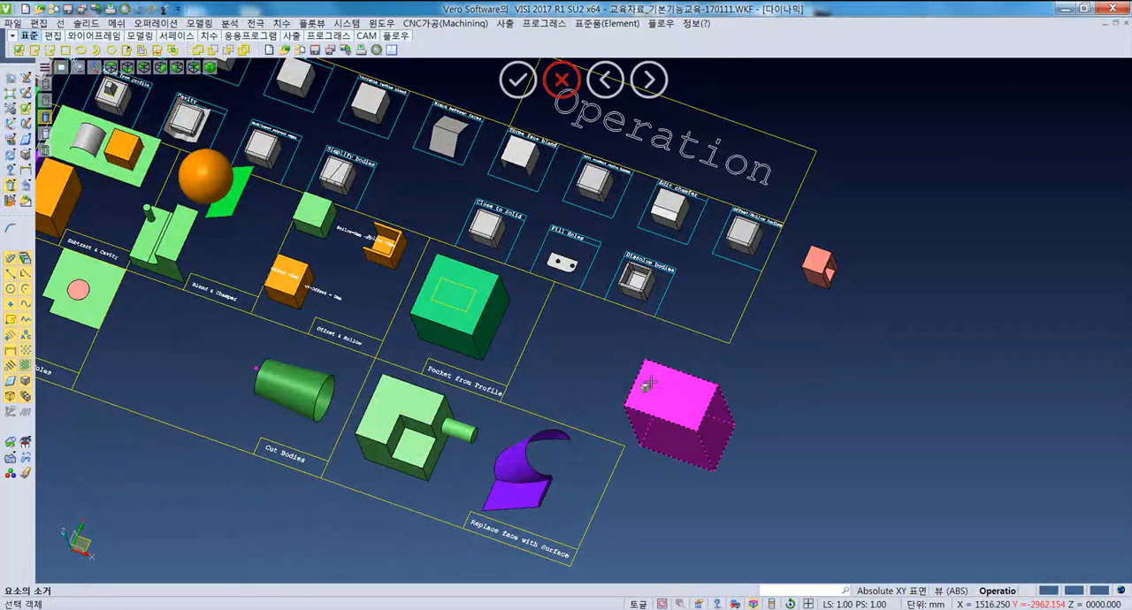
scroll(648, 382, "up", 5)
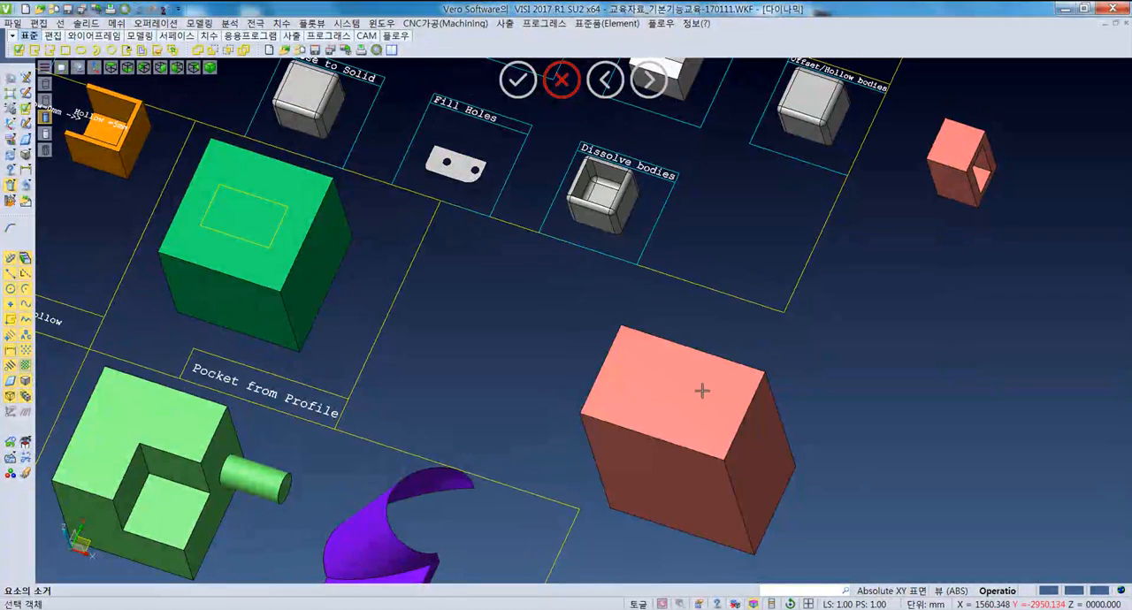
left_click(702, 392)
key("Return")
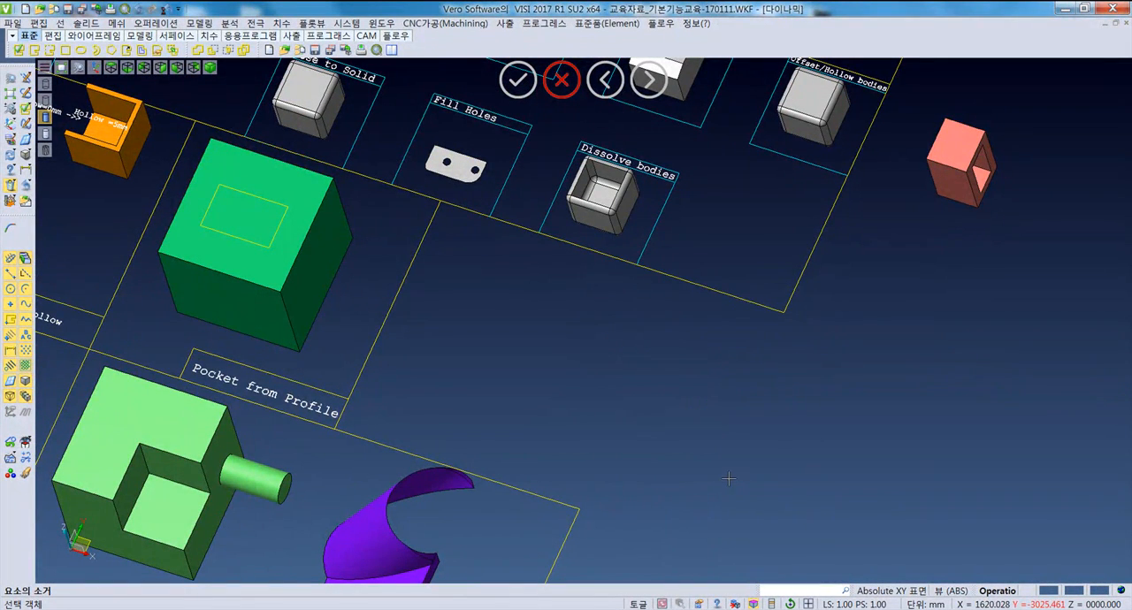
key("ctrl+z")
left_click(668, 408)
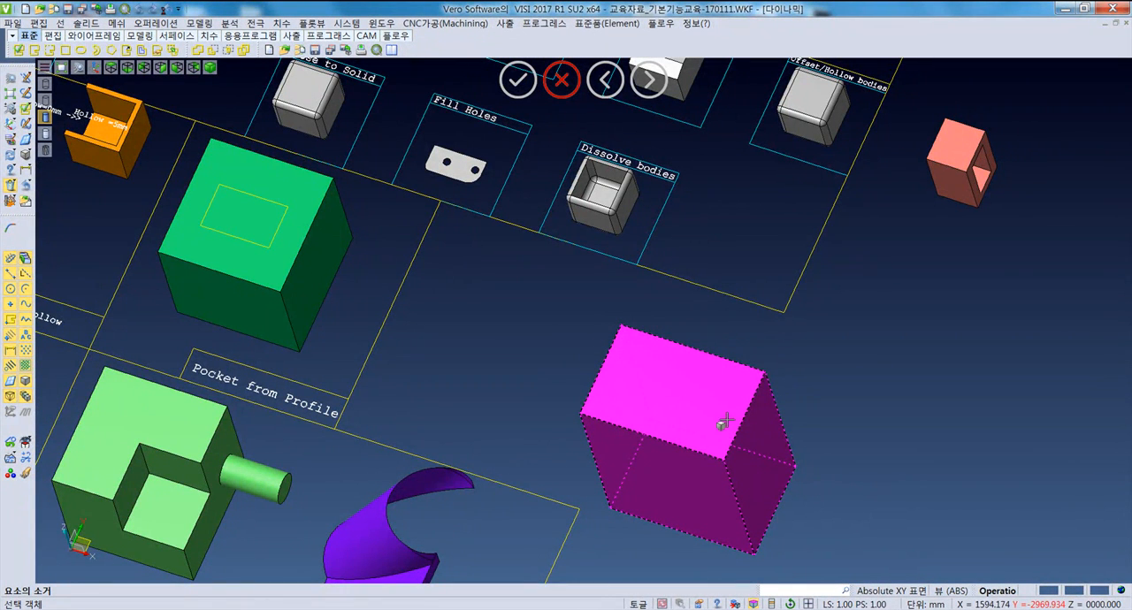
key("Escape")
- Dissolve the new pink block into separate face sheets, leaving the joining, sewing and parametric options off
middle_click_drag(697, 461, 669, 397)
left_click(155, 23)
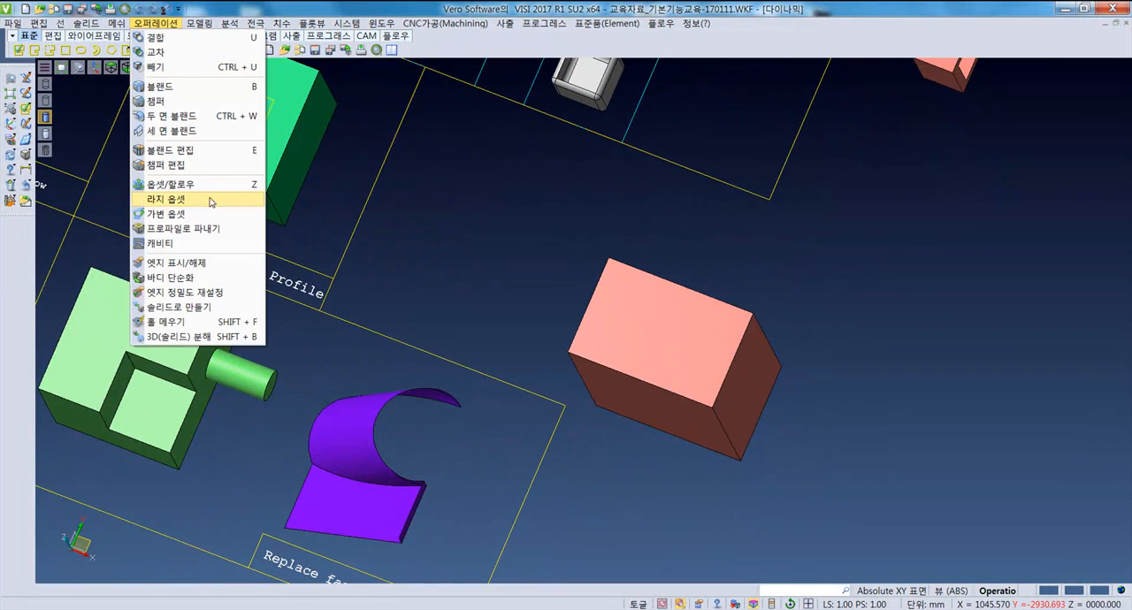
left_click(182, 336)
middle_click_drag(619, 389, 652, 339)
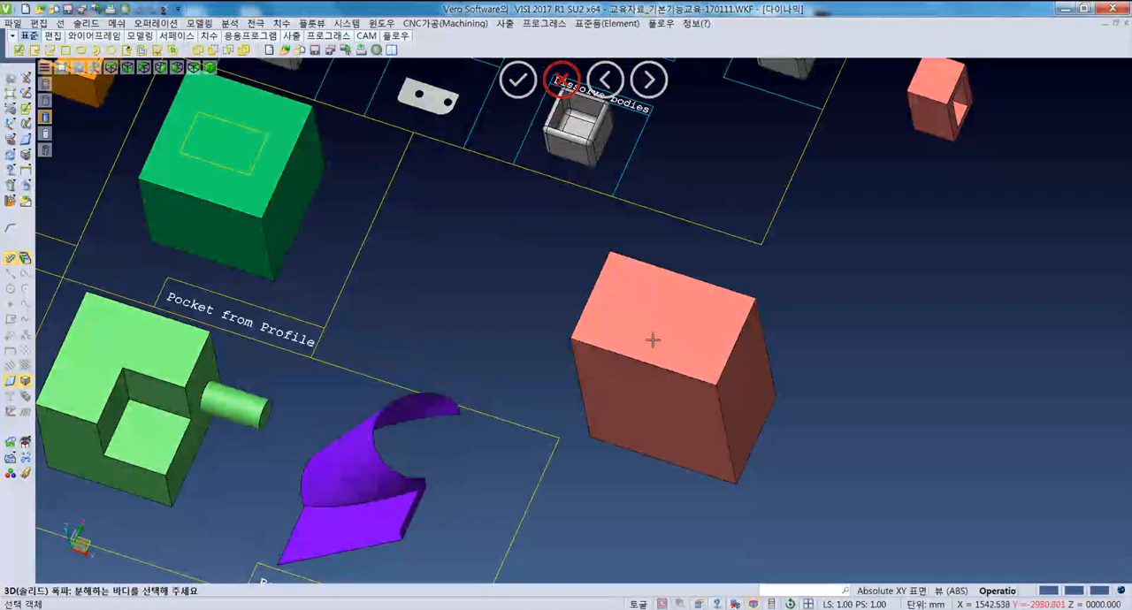
left_click(652, 338)
right_click(675, 338)
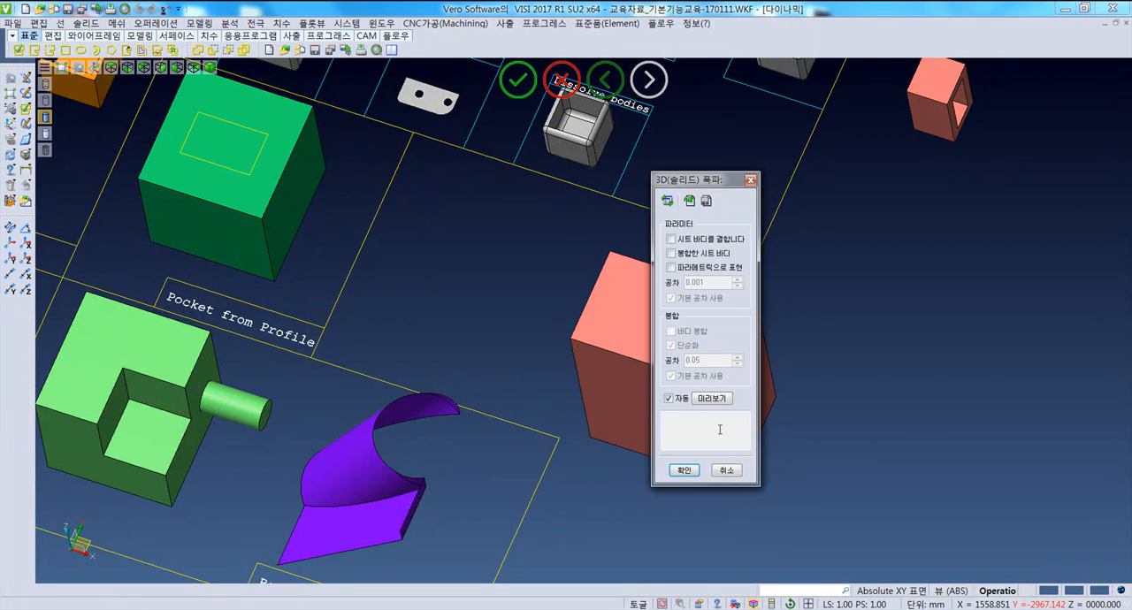
left_click_drag(718, 182, 892, 205)
left_click(858, 493)
key("Escape")
key("Escape")
- Delete only the top face of the dissolved pink block and inspect its remaining separate faces
left_click(667, 333)
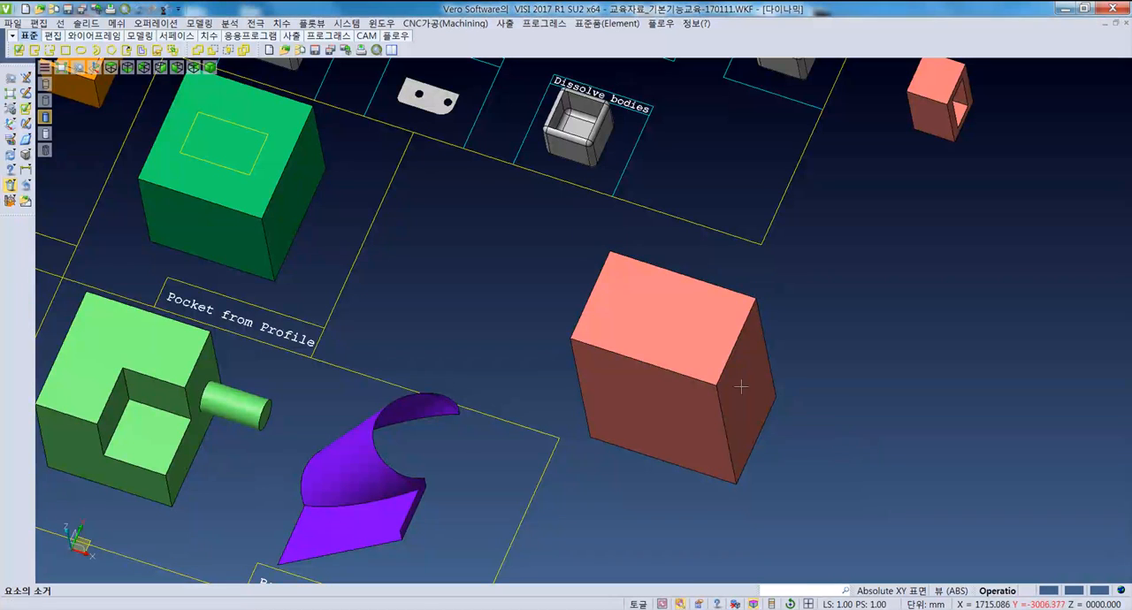
left_click(679, 336)
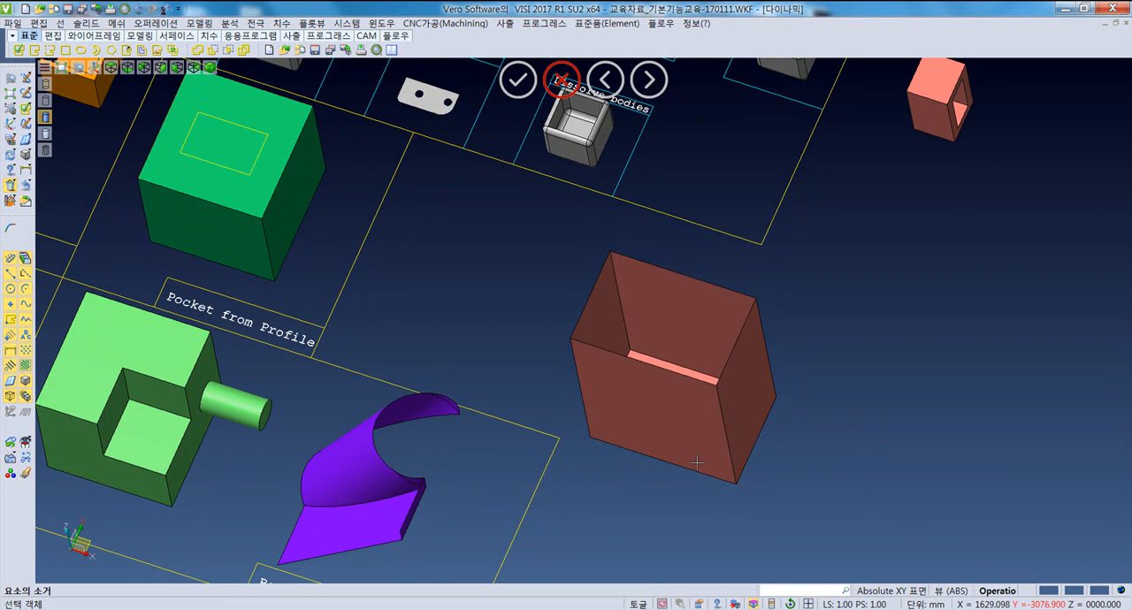
mouse_move(663, 460)
middle_mouse_down()
mouse_move(631, 362)
mouse_move(649, 313)
mouse_move(652, 331)
mouse_move(661, 323)
mouse_move(626, 406)
middle_mouse_up()
left_click(596, 334)
scroll(630, 405, "down", 1)
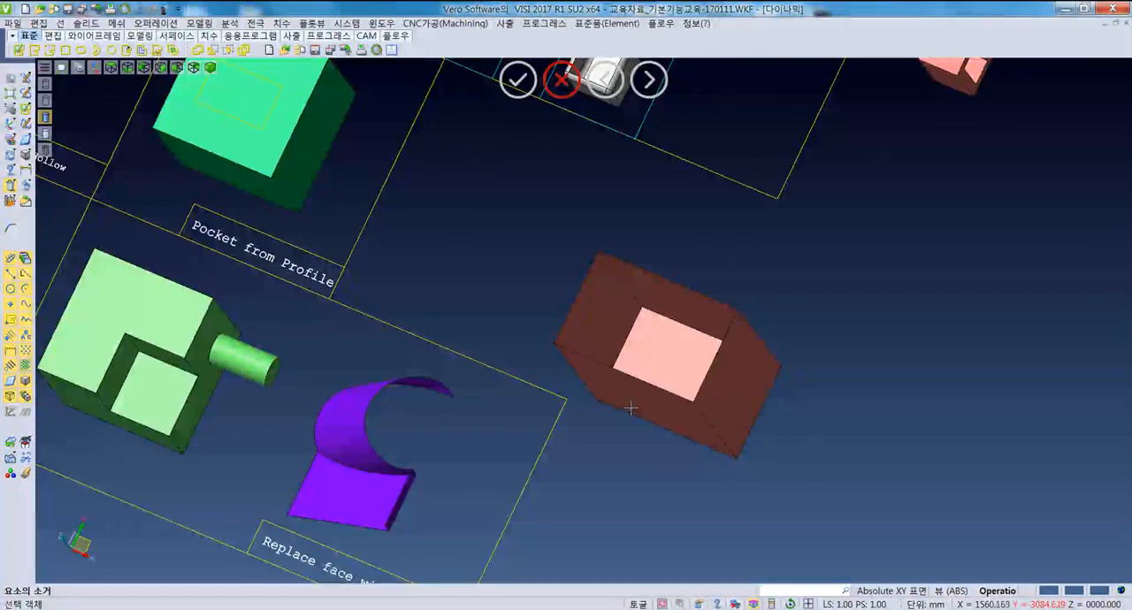
scroll(633, 404, "down", 1)
scroll(635, 404, "down", 2)
scroll(639, 381, "up", 4)
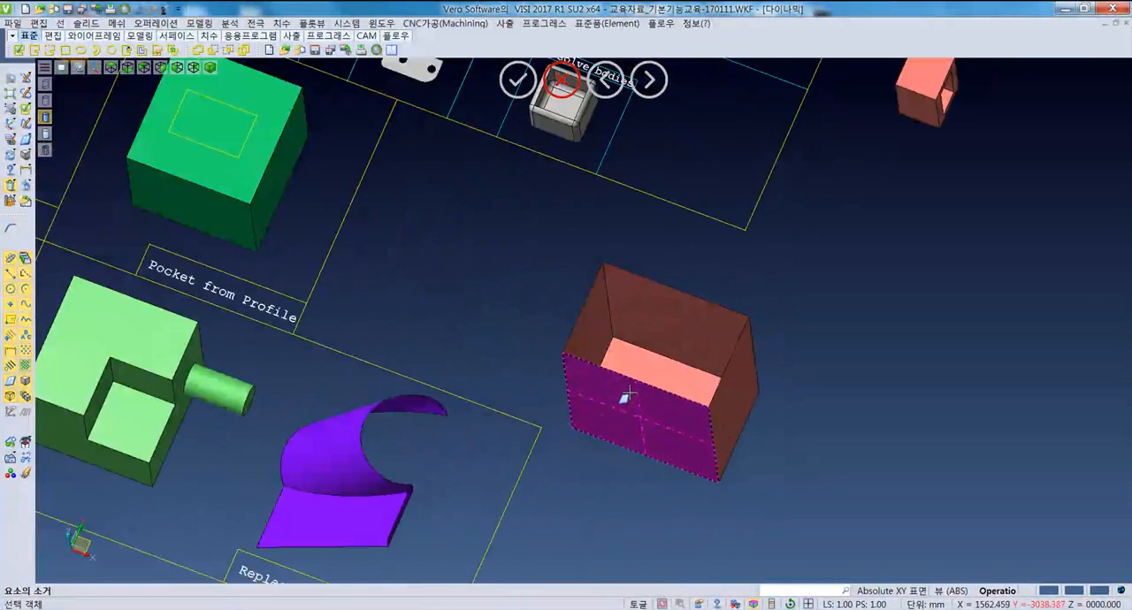
middle_click_drag(638, 374, 631, 384)
- Examine the whole "Operation" sample board in top view, including the pocket, offset, blend and face replacement samples
key("F5")
scroll(619, 415, "down", 4)
scroll(575, 473, "up", 3)
middle_click_drag(612, 492, 585, 373)
scroll(650, 421, "up", 3)
middle_click_drag(513, 428, 513, 368)
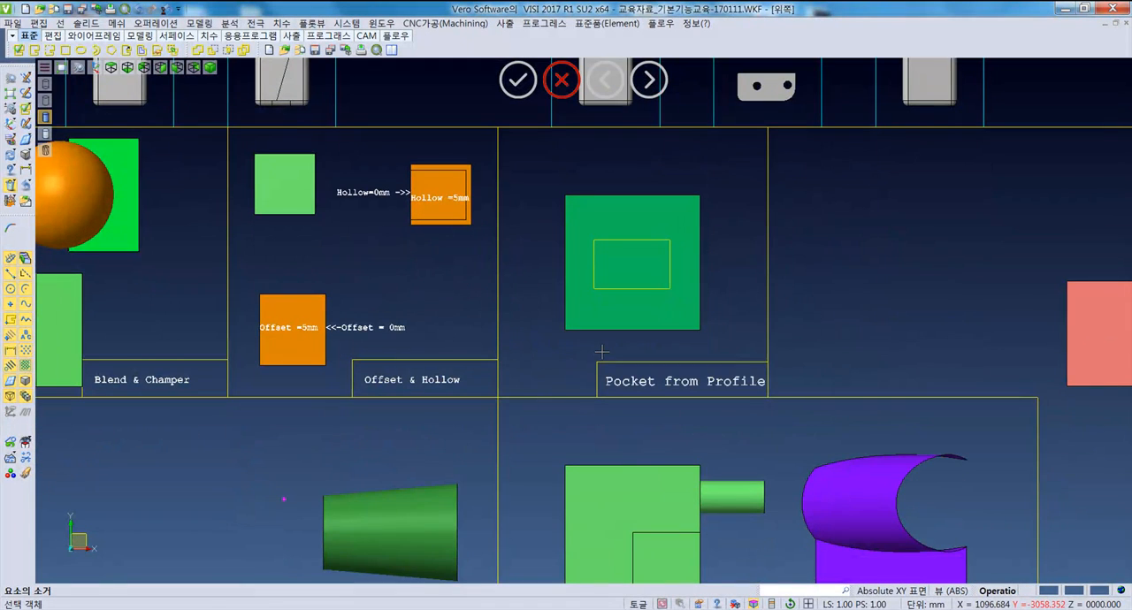
middle_click_drag(1080, 308, 637, 303)
middle_click_drag(683, 320, 671, 312)
scroll(579, 349, "down", 3)
key("F5")
middle_click_drag(503, 452, 486, 301)
middle_click_drag(469, 395, 439, 356)
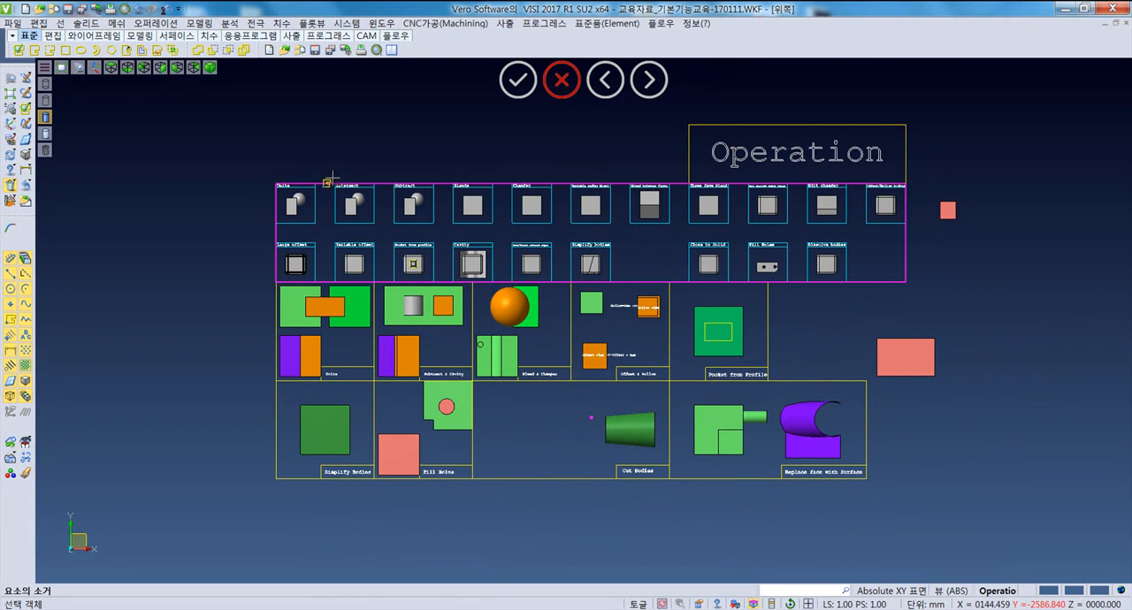
- Review the available solid operation commands and bring up the modelling commands
left_click(155, 23)
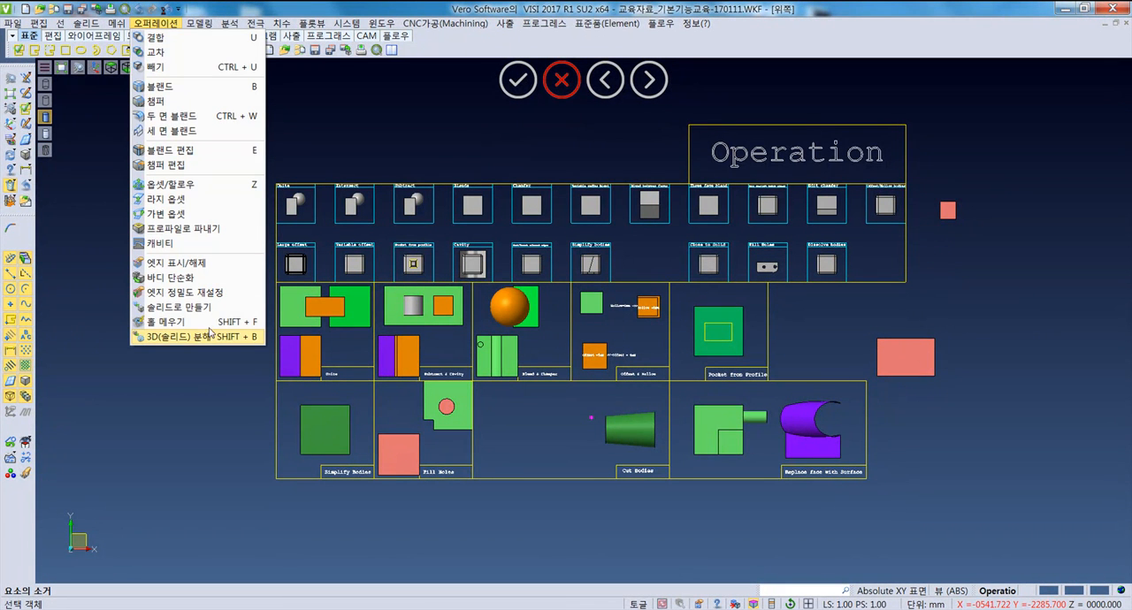
left_click(210, 397)
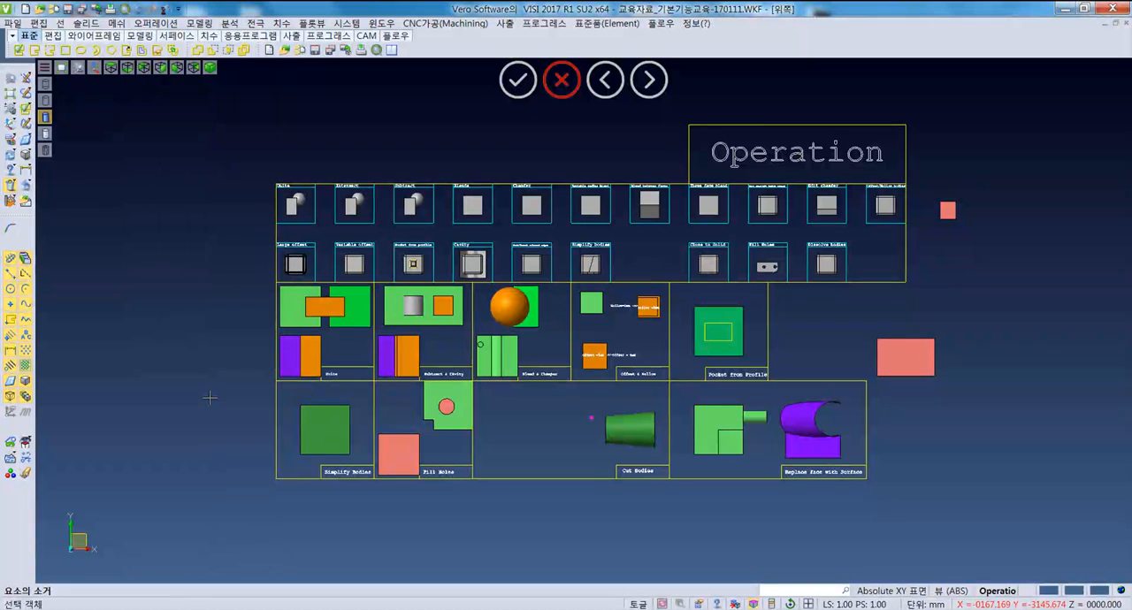
left_click(198, 22)
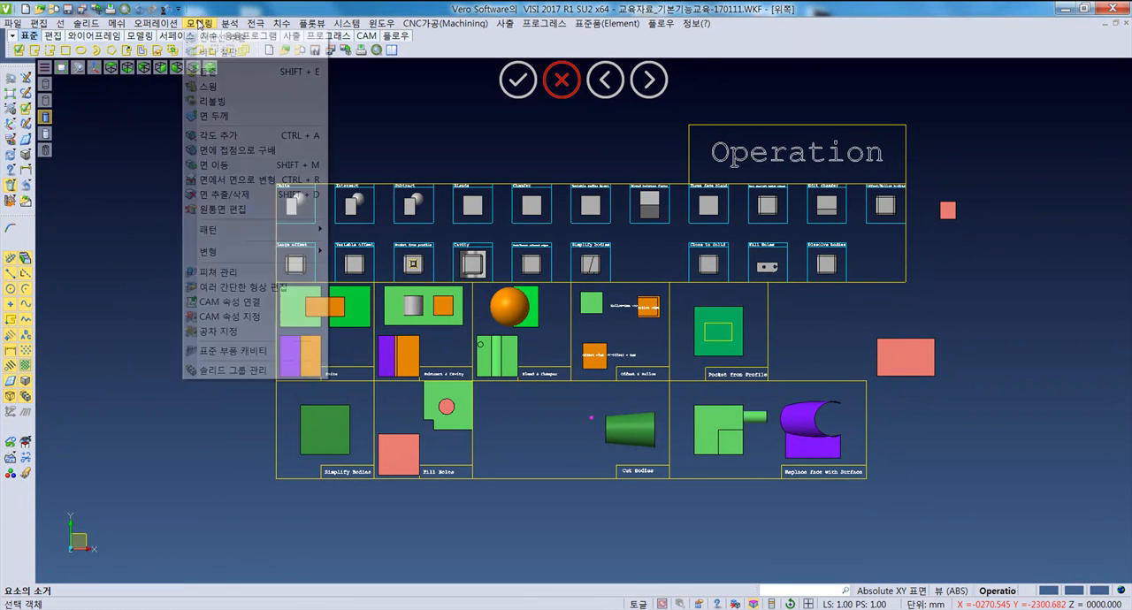